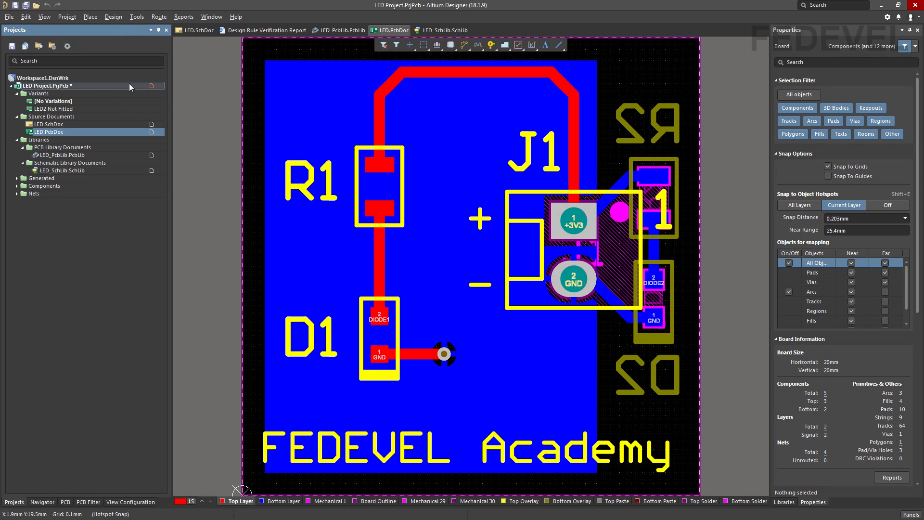
Add a new Output Job File to the LED Project.
{"action": "right_click", "coordinate": [84, 88]}
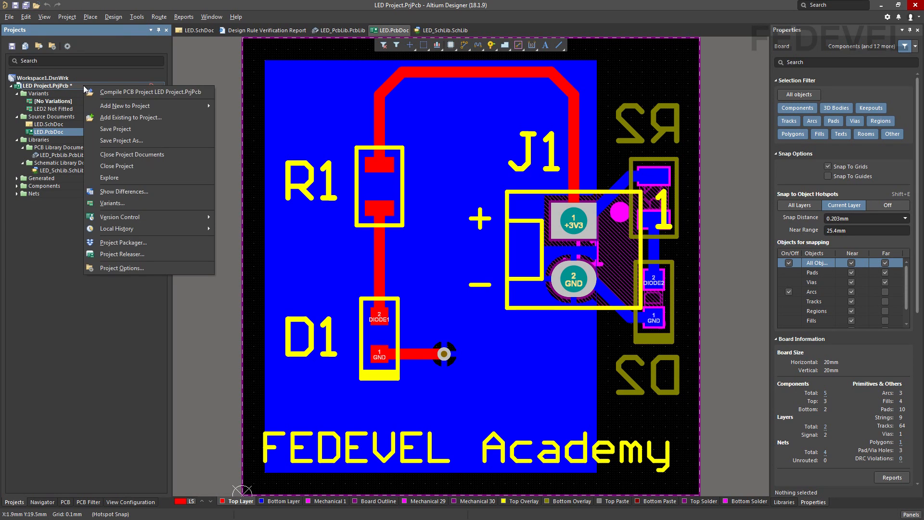
{"action": "mouse_move", "coordinate": [101, 108]}
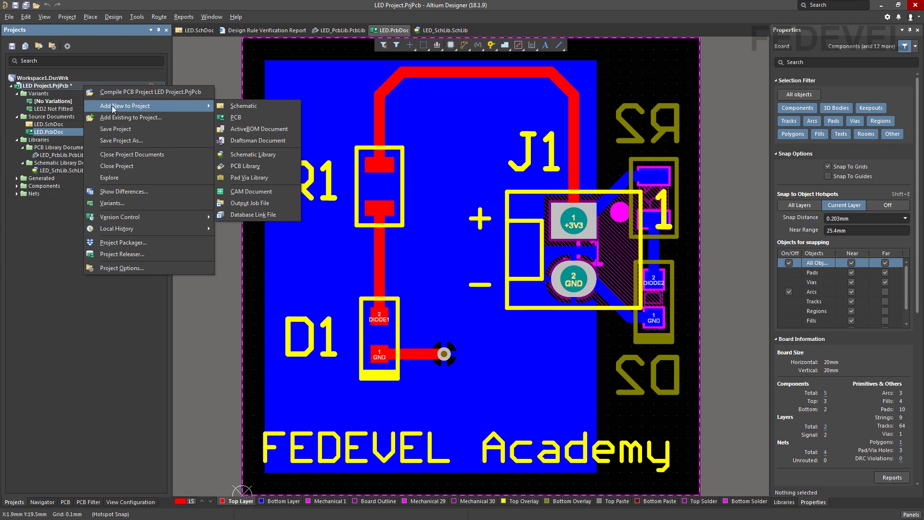
{"action": "left_click", "coordinate": [270, 203]}
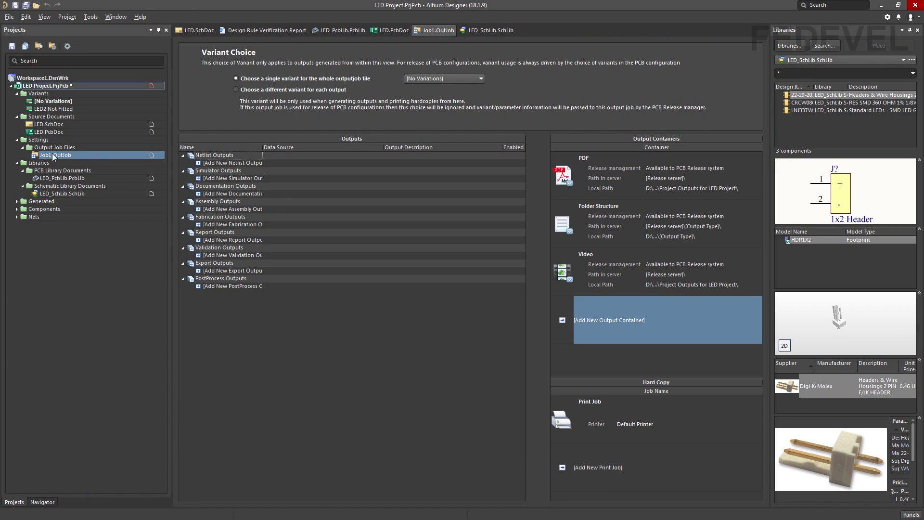
Save the new output job file under the name LED Job in the LED Youtube Project folder.
{"action": "right_click", "coordinate": [65, 155]}
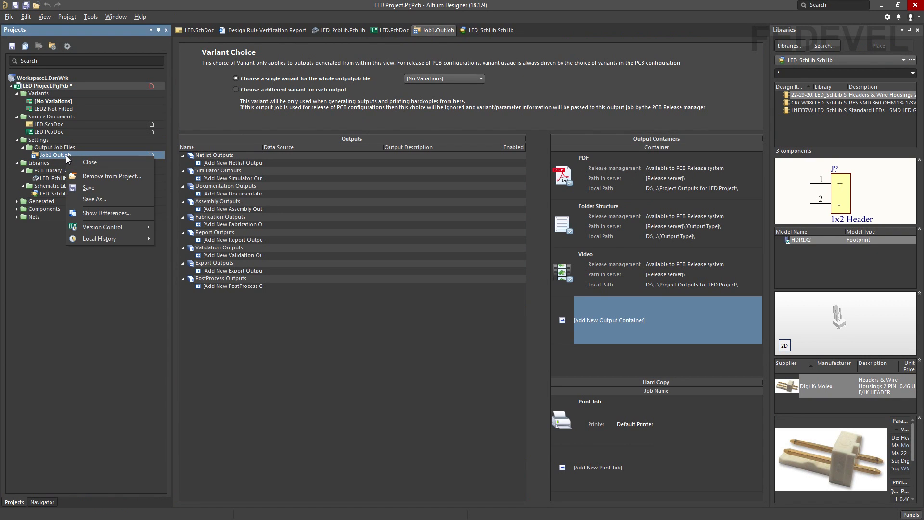
{"action": "left_click", "coordinate": [107, 199]}
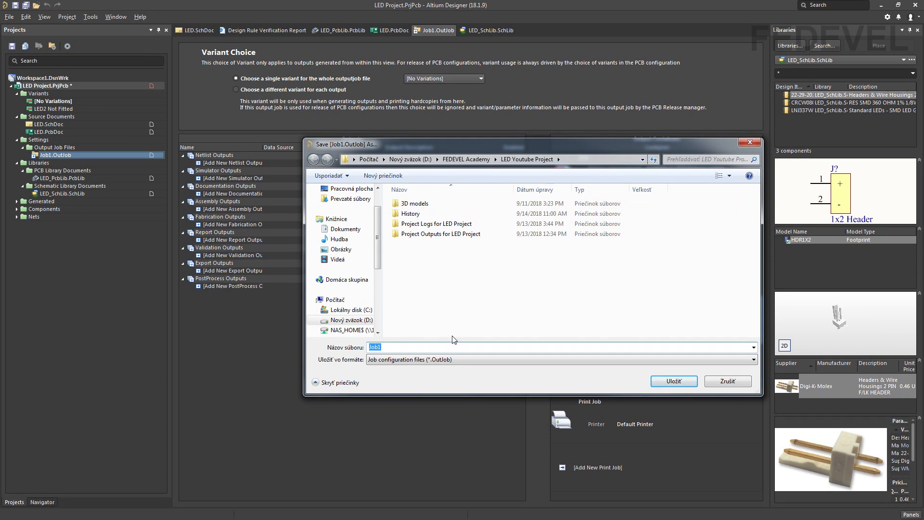
{"action": "left_click", "coordinate": [424, 347]}
{"action": "key", "text": "BackSpace"}
{"action": "type", "text": "LED"}
{"action": "left_click", "coordinate": [672, 382]}
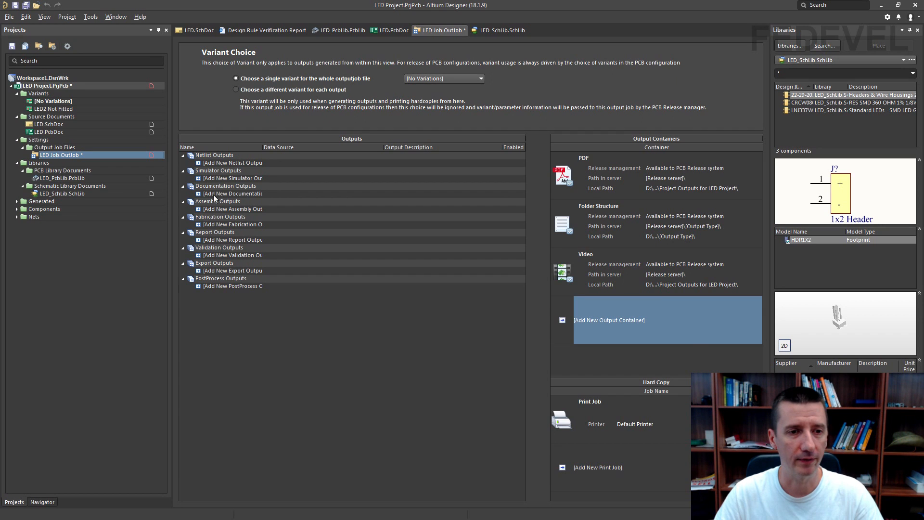
Add a Schematic Prints documentation output with [Project Physical Documents] as its data source.
{"action": "left_click", "coordinate": [200, 193]}
{"action": "mouse_move", "coordinate": [212, 292]}
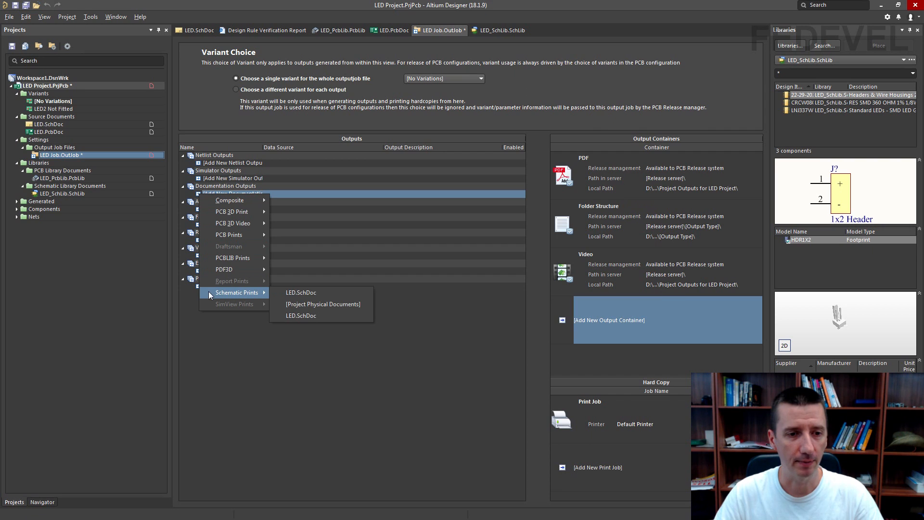
{"action": "left_click", "coordinate": [279, 303]}
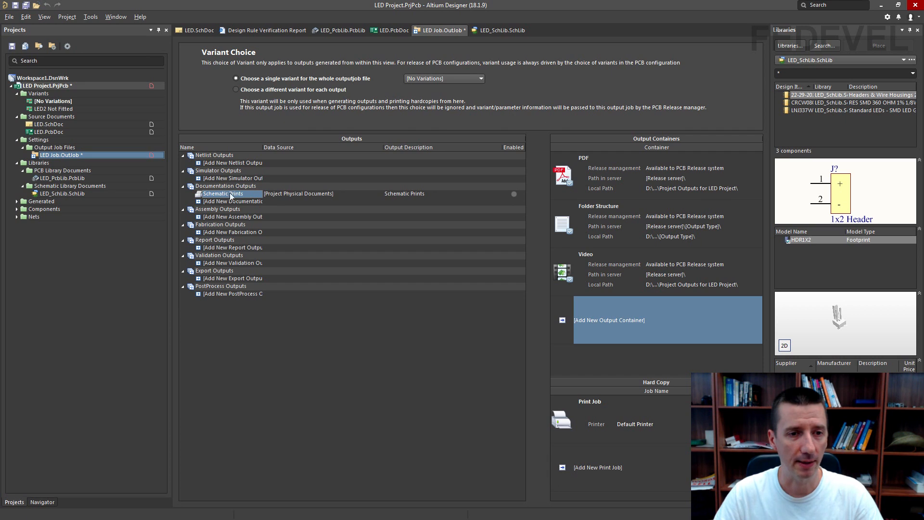
Rename the Schematic Prints output to Schematics.
{"action": "left_click", "coordinate": [251, 197]}
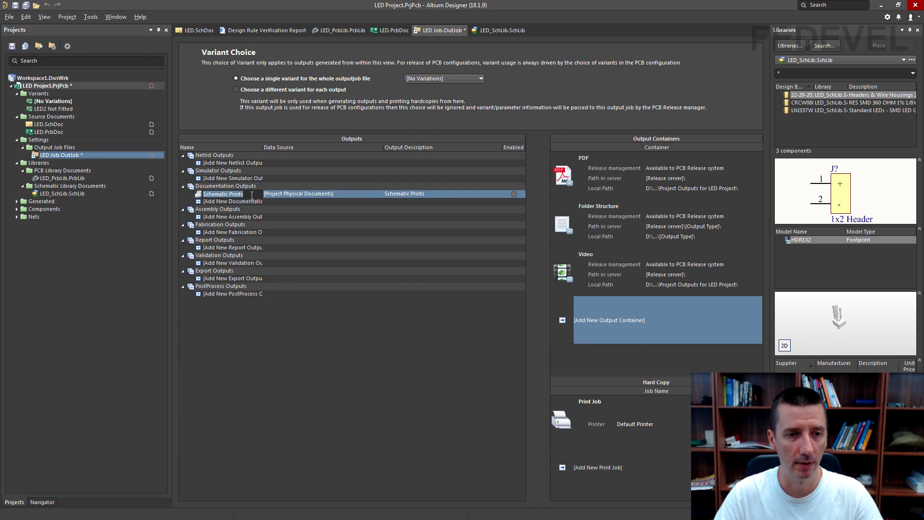
{"action": "key", "text": "BackSpace"}
{"action": "key", "text": "BackSpace"}
{"action": "key", "text": "BackSpace"}
{"action": "key", "text": "BackSpace"}
{"action": "key", "text": "BackSpace"}
{"action": "key", "text": "BackSpace"}
{"action": "key", "text": "BackSpace"}
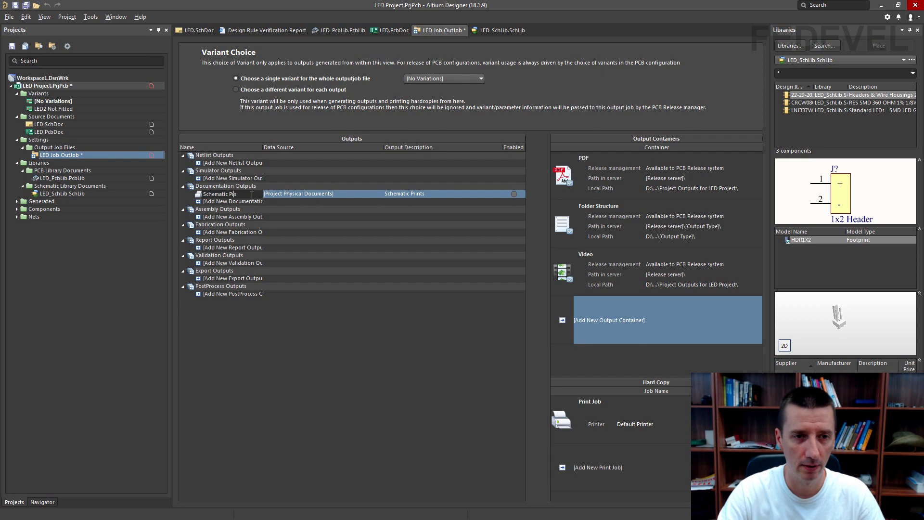
{"action": "type", "text": "s"}
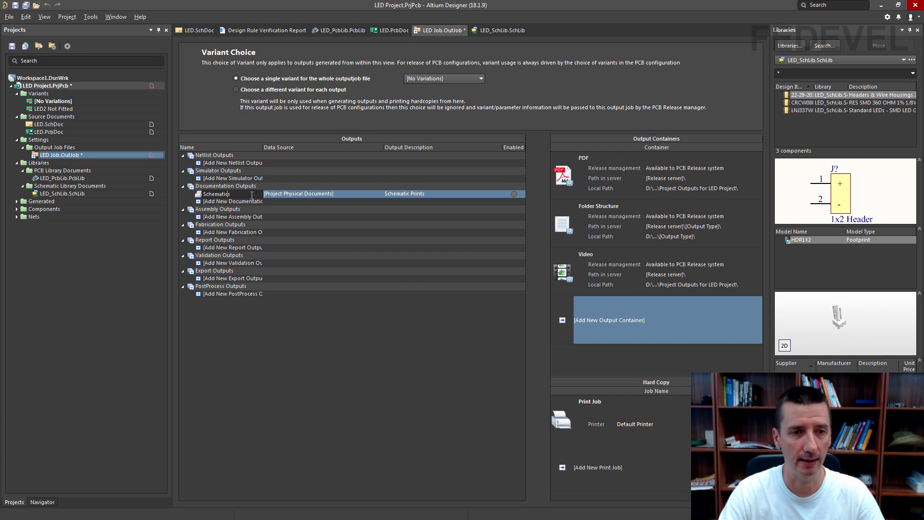
{"action": "key", "text": "Return"}
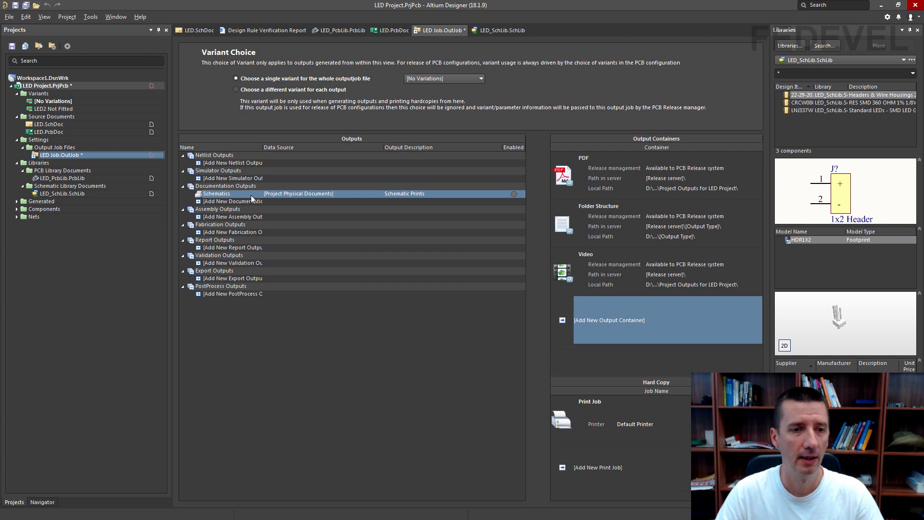
Set the color set in the Schematics output's page setup to Color.
{"action": "right_click", "coordinate": [222, 193]}
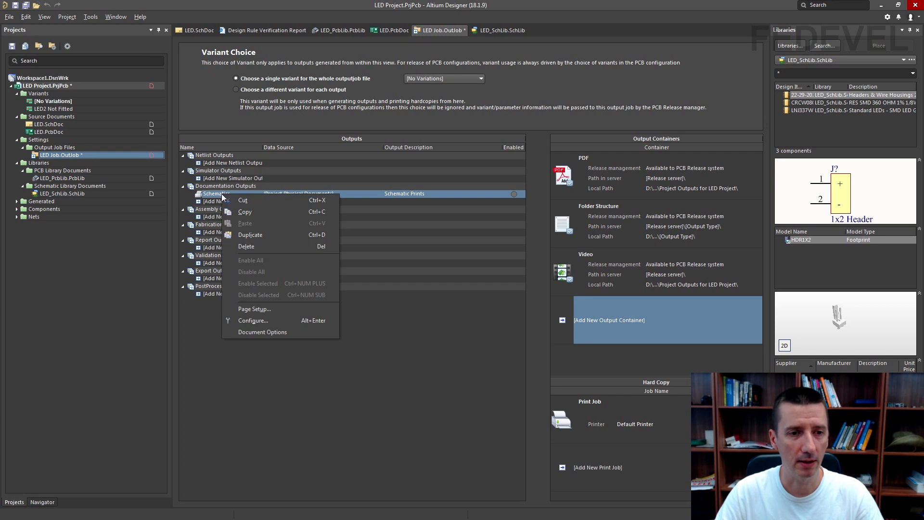
{"action": "left_click", "coordinate": [225, 310]}
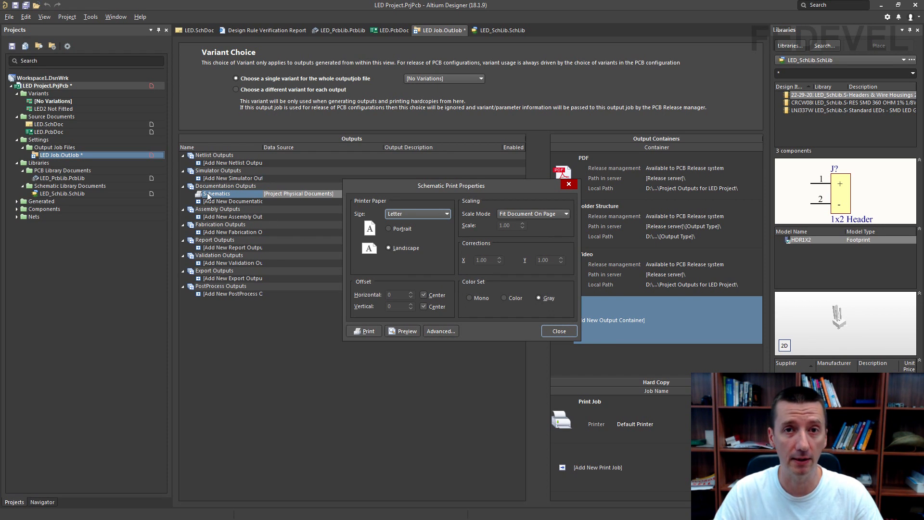
{"action": "left_click", "coordinate": [504, 298]}
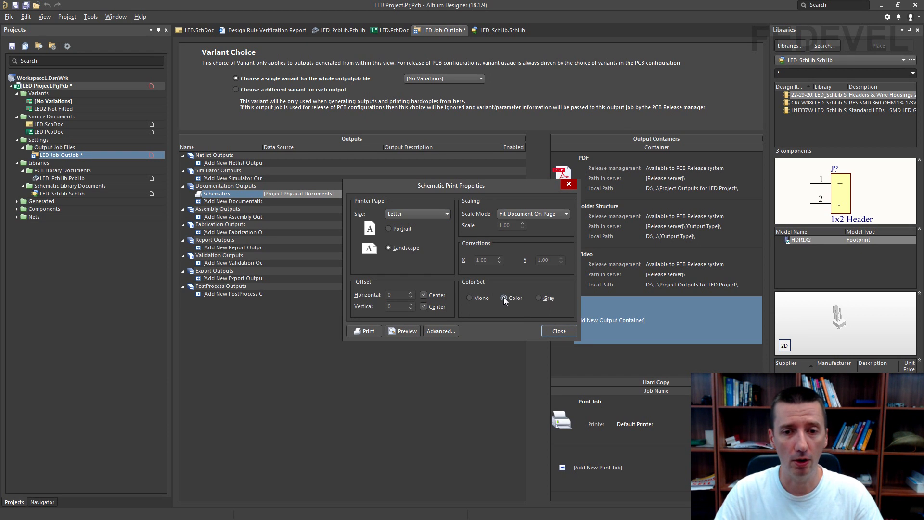
{"action": "left_click", "coordinate": [553, 330]}
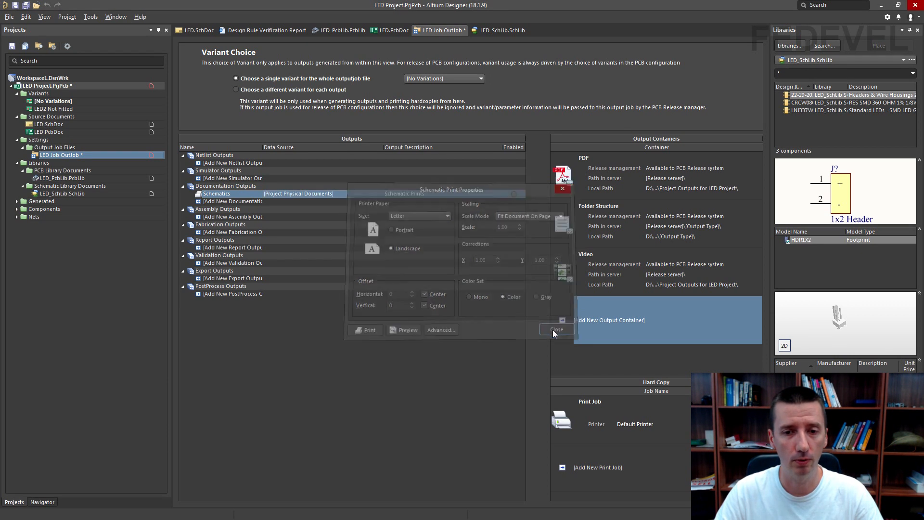
Review the Schematics output's print configuration for drawings and physical name expansion, and accept it.
{"action": "right_click", "coordinate": [223, 193]}
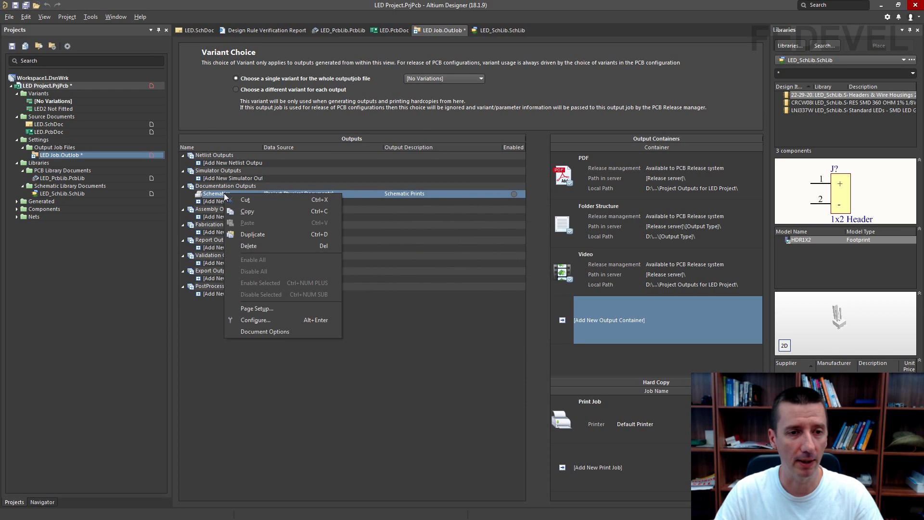
{"action": "left_click", "coordinate": [236, 320]}
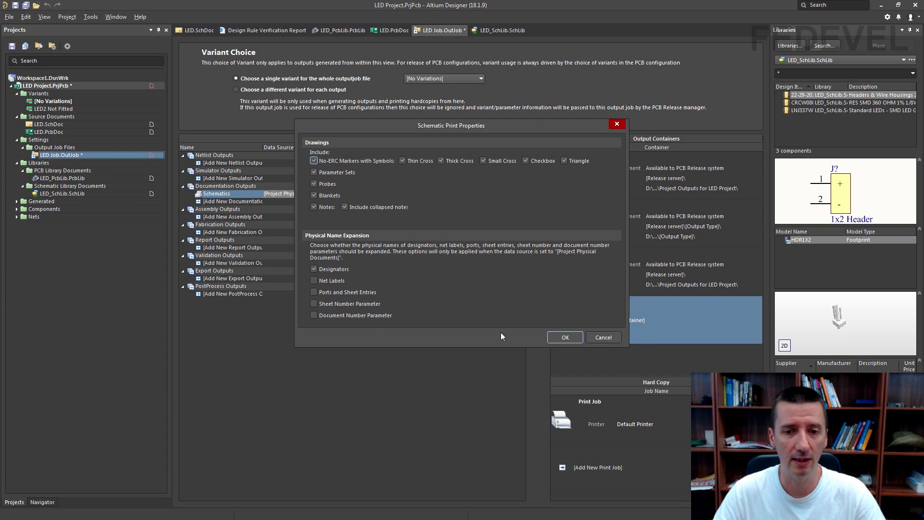
{"action": "left_click", "coordinate": [560, 339]}
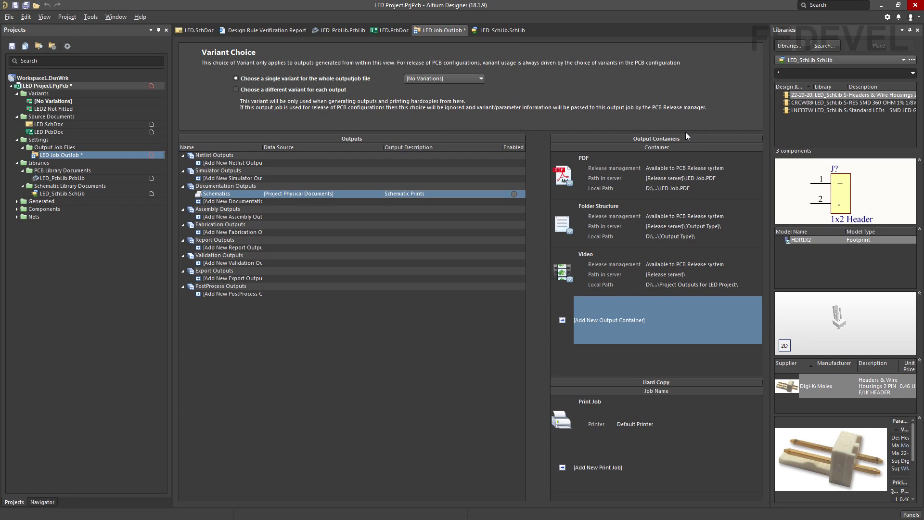
Enable the Schematics output for the PDF container and open that container's settings.
{"action": "left_click", "coordinate": [607, 170]}
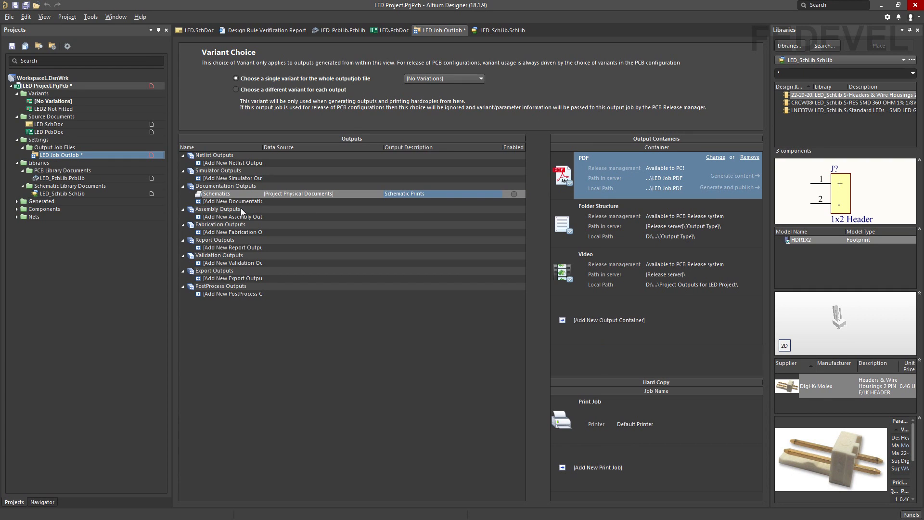
{"action": "left_click", "coordinate": [513, 194]}
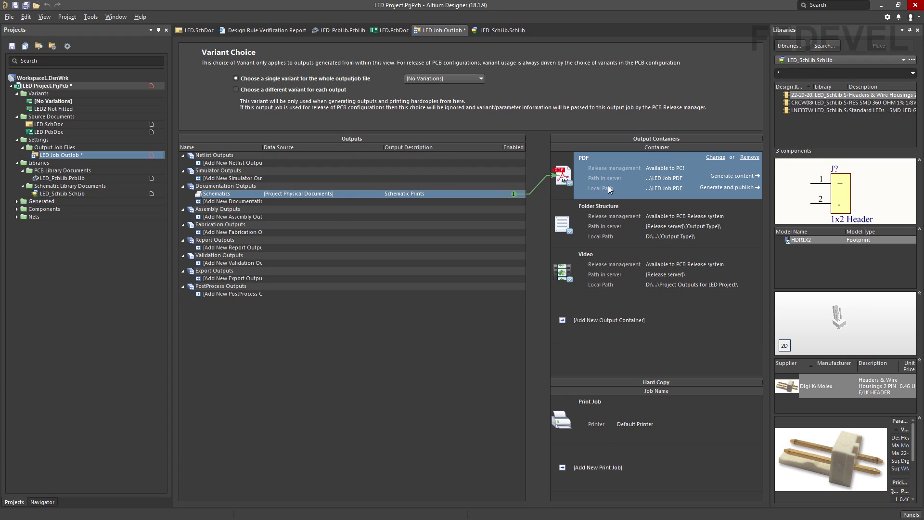
{"action": "left_click", "coordinate": [715, 158]}
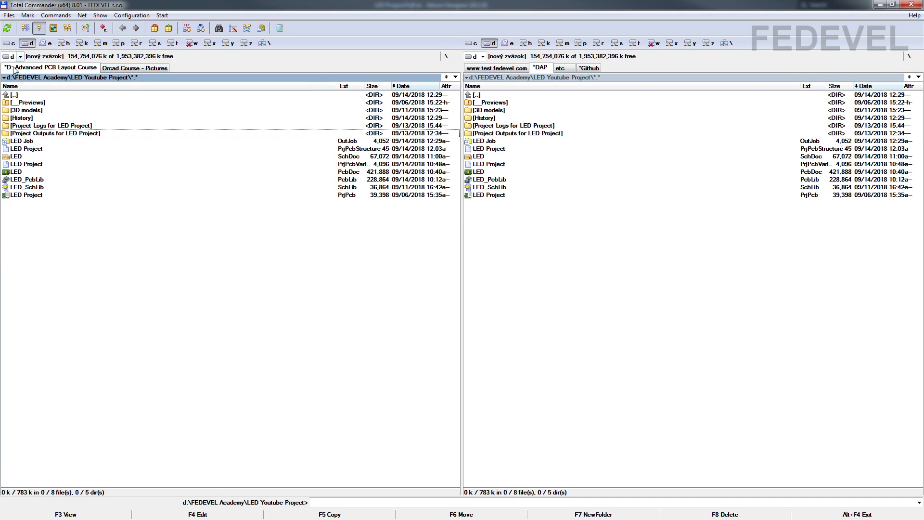
Examine the Project Outputs for LED Project folder in Total Commander and return to Altium Designer.
{"action": "mouse_move", "coordinate": [78, 81]}
{"action": "double_click", "coordinate": [42, 133]}
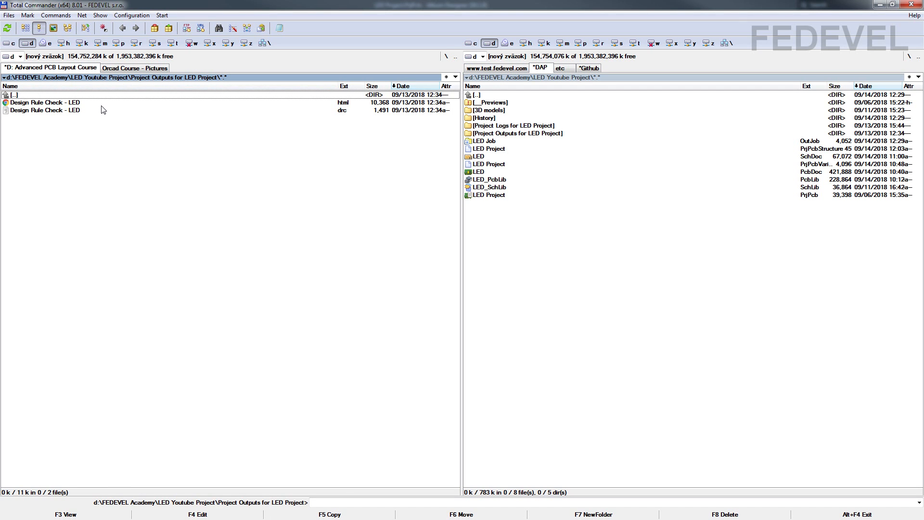
{"action": "left_click", "coordinate": [879, 4]}
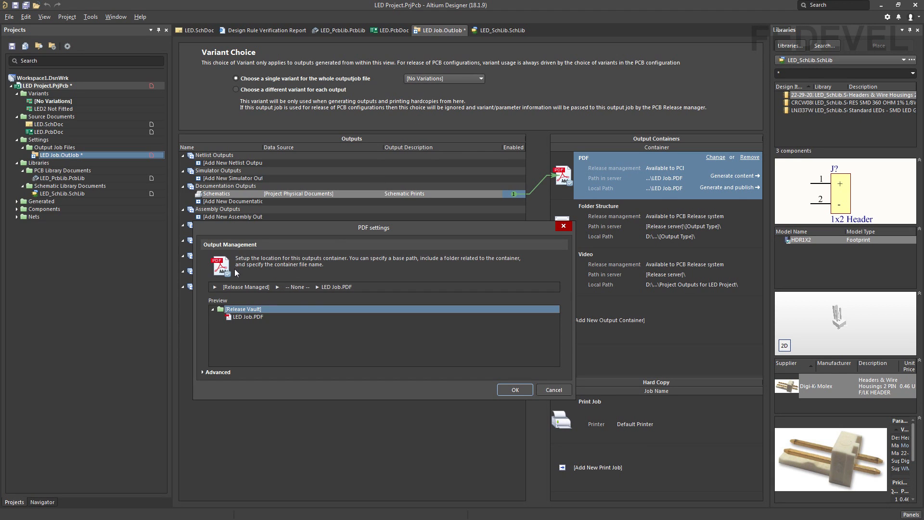
Set the PDF container's folder to a custom folder name using =OutputName.
{"action": "left_click", "coordinate": [297, 288]}
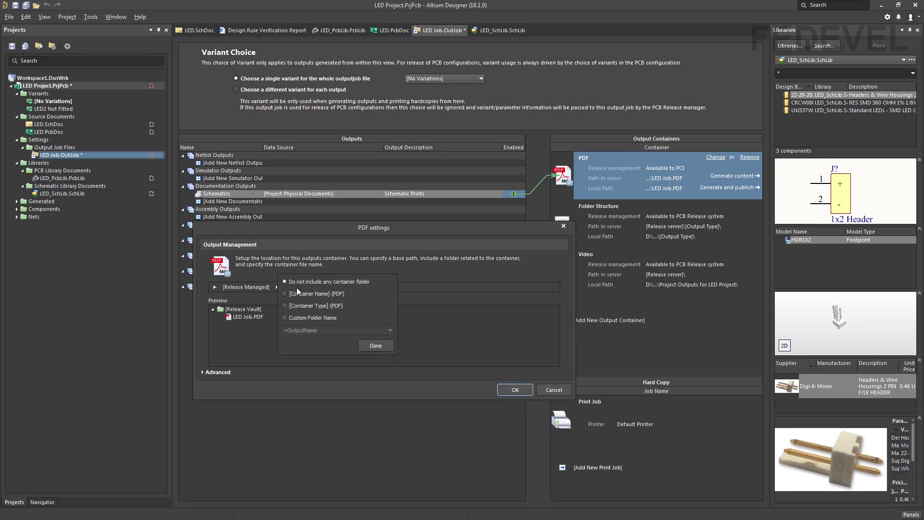
{"action": "left_click", "coordinate": [284, 317]}
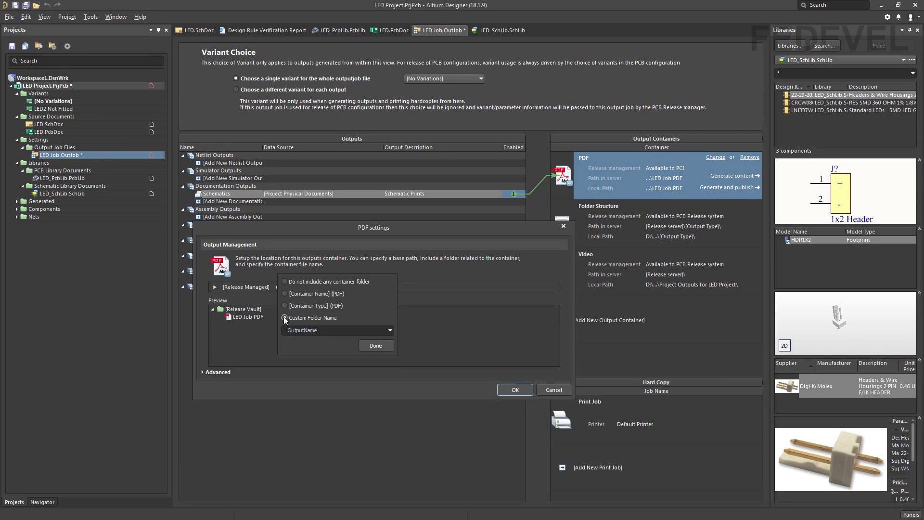
{"action": "left_click", "coordinate": [389, 329]}
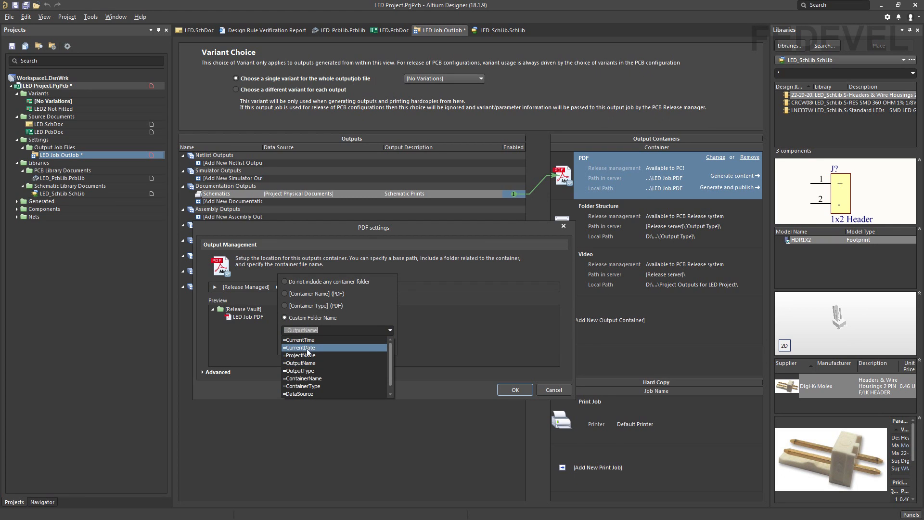
{"action": "left_click", "coordinate": [305, 365]}
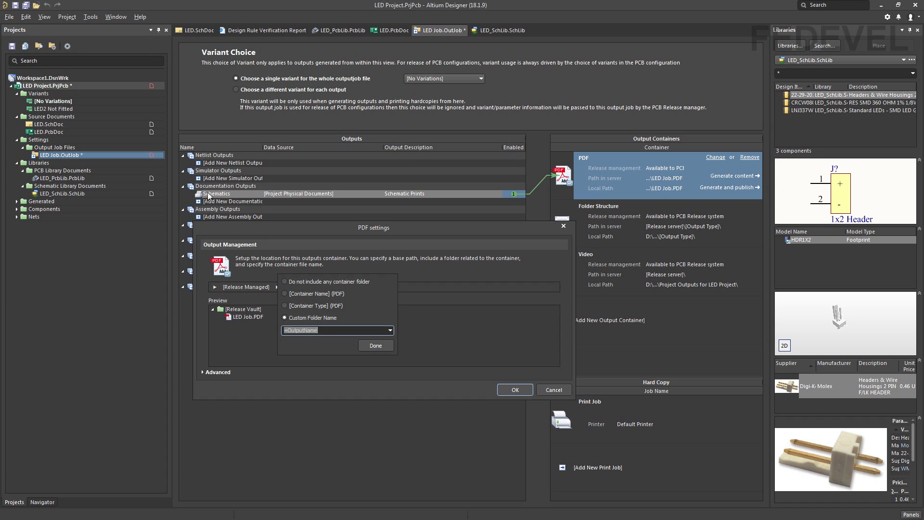
{"action": "left_click", "coordinate": [368, 346]}
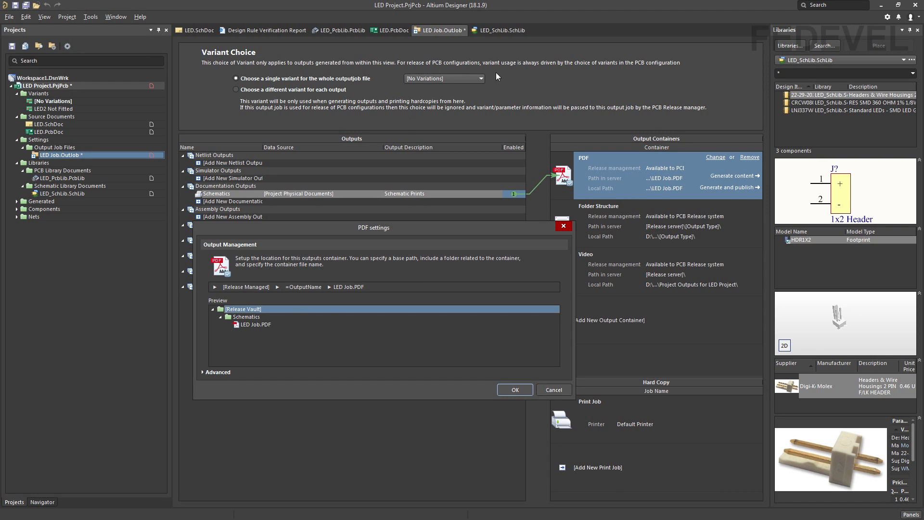
Set the collated single PDF's file name to =VariantName and accept the PDF settings.
{"action": "left_click", "coordinate": [343, 288]}
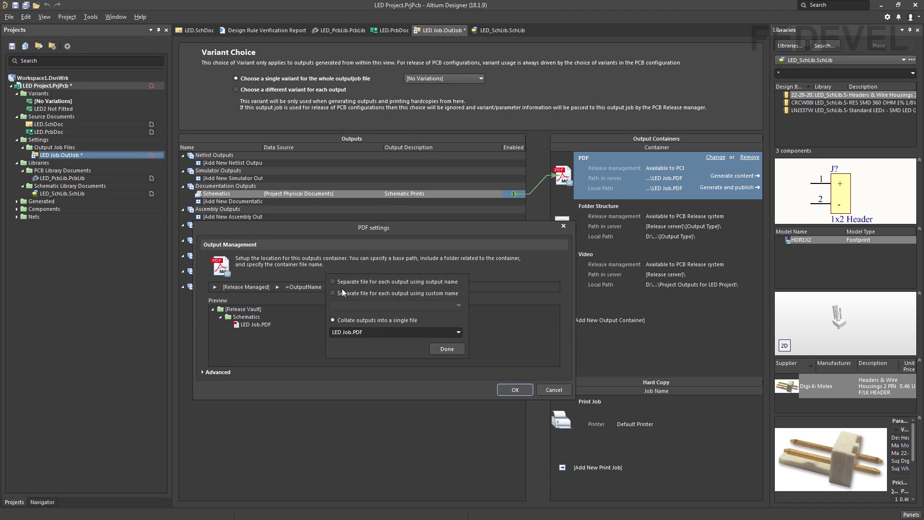
{"action": "left_click", "coordinate": [459, 332]}
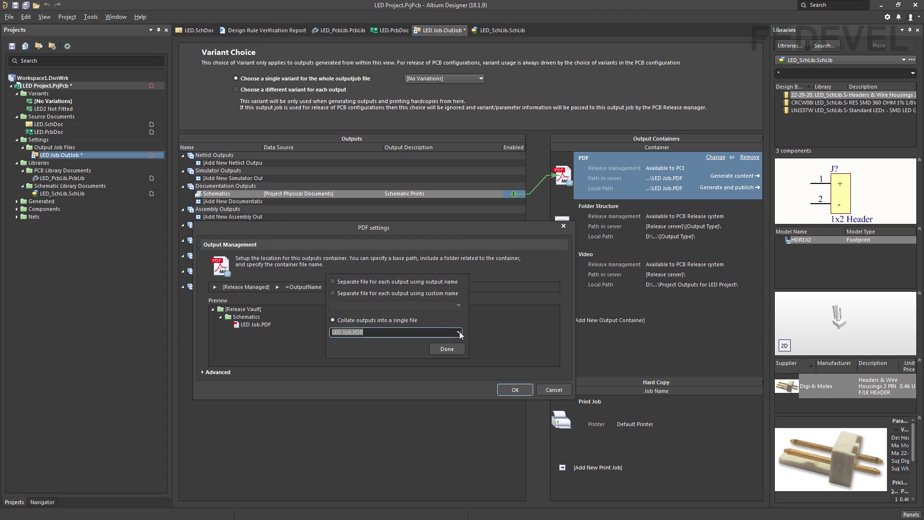
{"action": "left_click", "coordinate": [380, 364]}
{"action": "left_click", "coordinate": [446, 348]}
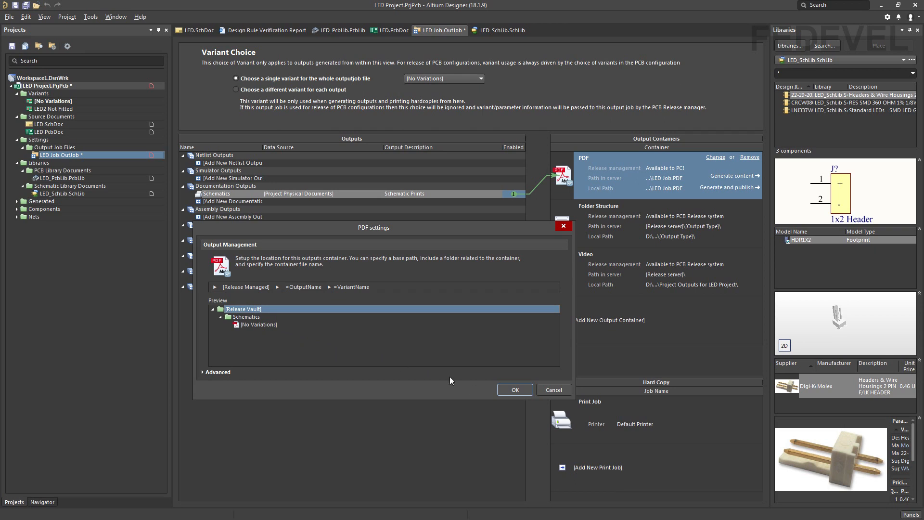
{"action": "left_click", "coordinate": [507, 391]}
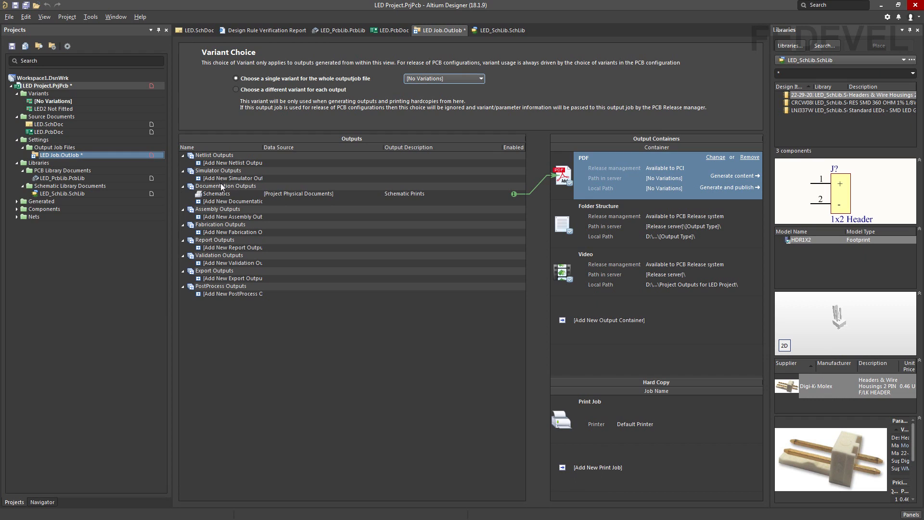
Generate the PDF container's content and switch to Total Commander to check the project outputs folder.
{"action": "left_click", "coordinate": [732, 177]}
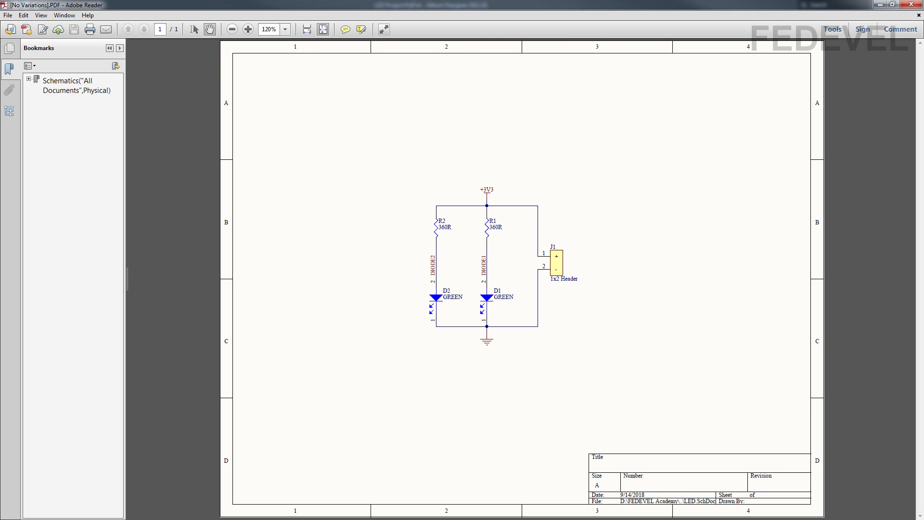
{"action": "key", "text": "alt+Tab"}
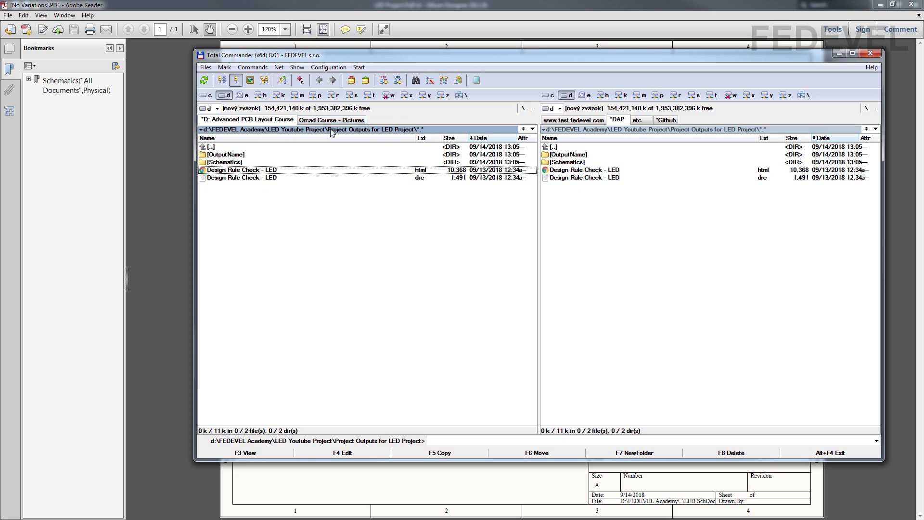
Examine the generated PDF in the Schematics output folder and return to Altium Designer.
{"action": "double_click", "coordinate": [230, 162]}
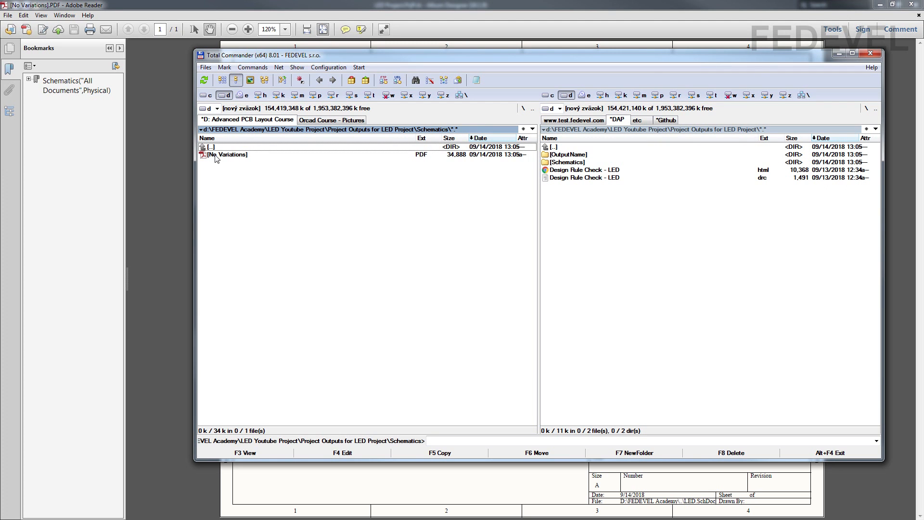
{"action": "left_click", "coordinate": [880, 5]}
{"action": "left_click", "coordinate": [839, 54]}
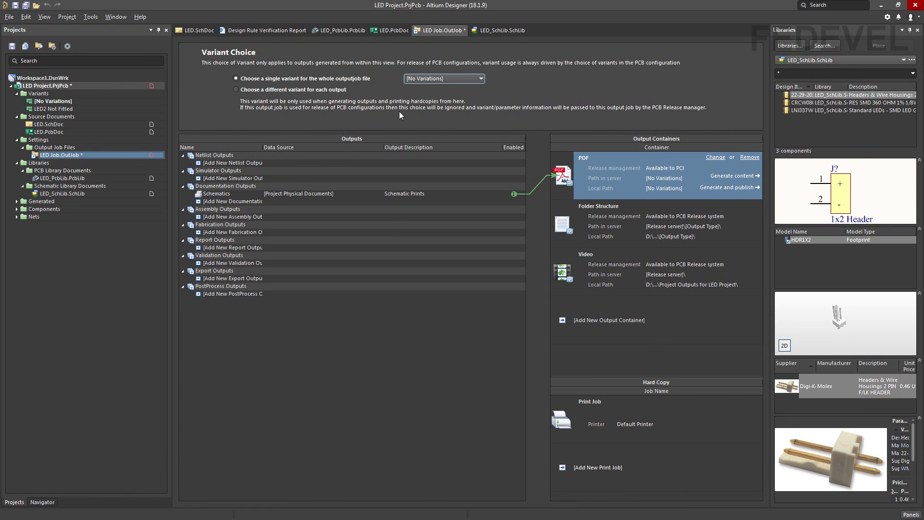
Set the single variant for the whole output job to LED2 Not Fitted and generate the PDF container's content.
{"action": "left_click", "coordinate": [448, 78]}
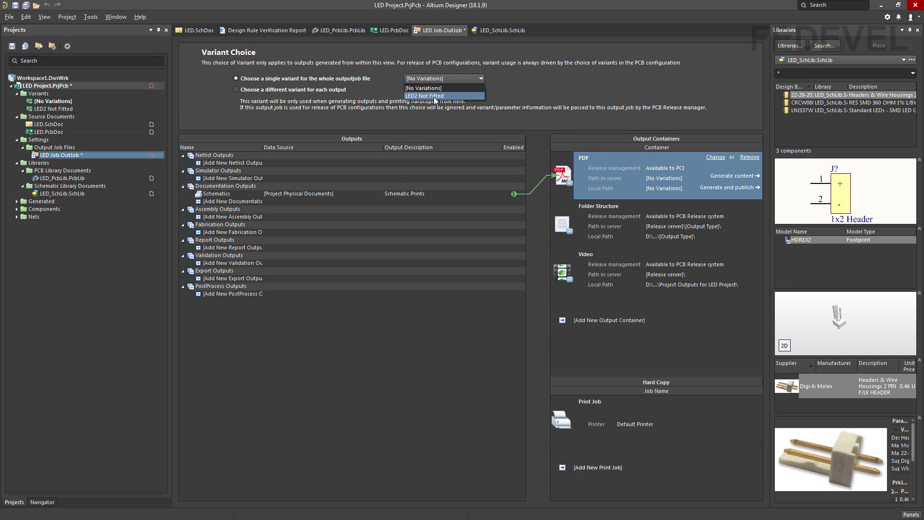
{"action": "left_click", "coordinate": [432, 97]}
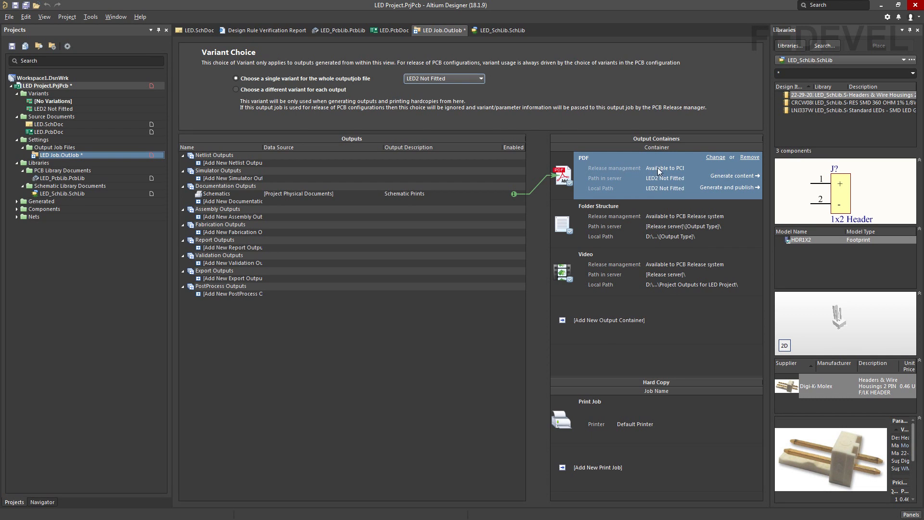
{"action": "left_click", "coordinate": [719, 177]}
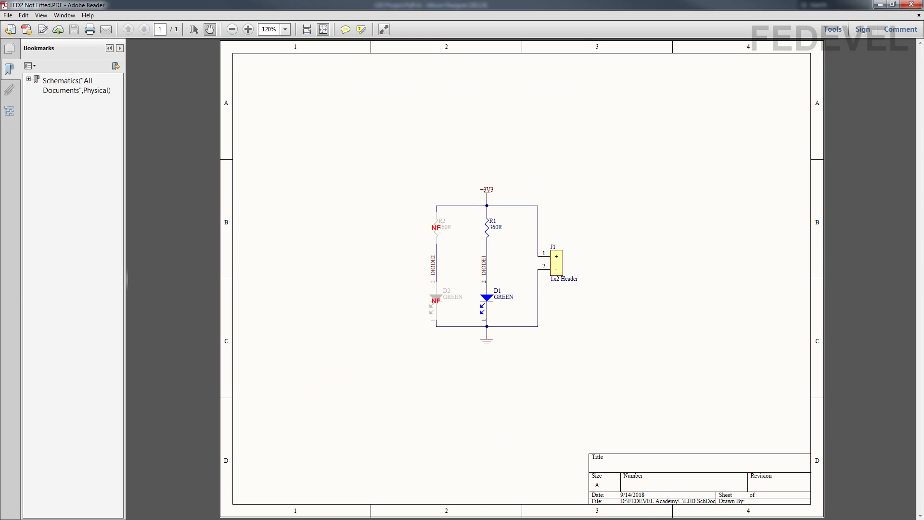
Switch to Total Commander, check the PDF files in the Schematics folder and go back to its parent folder.
{"action": "key", "text": "alt+Tab"}
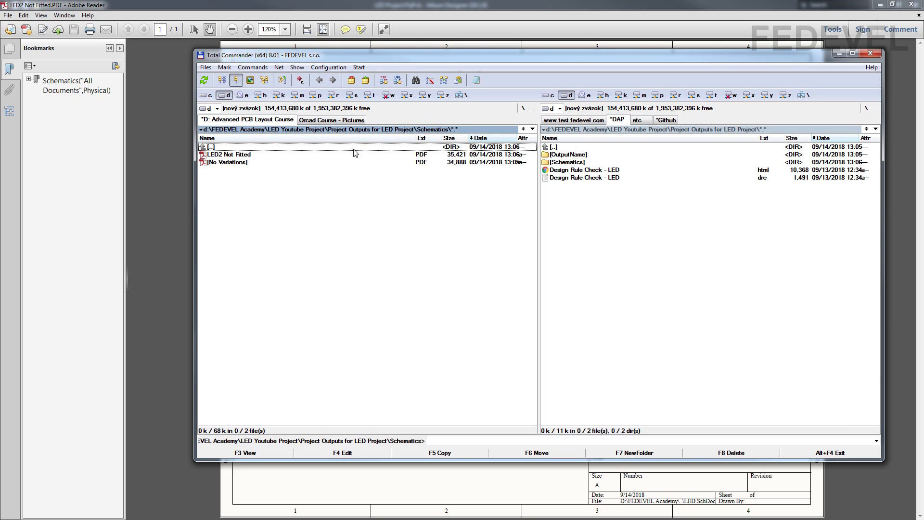
{"action": "left_click", "coordinate": [270, 155]}
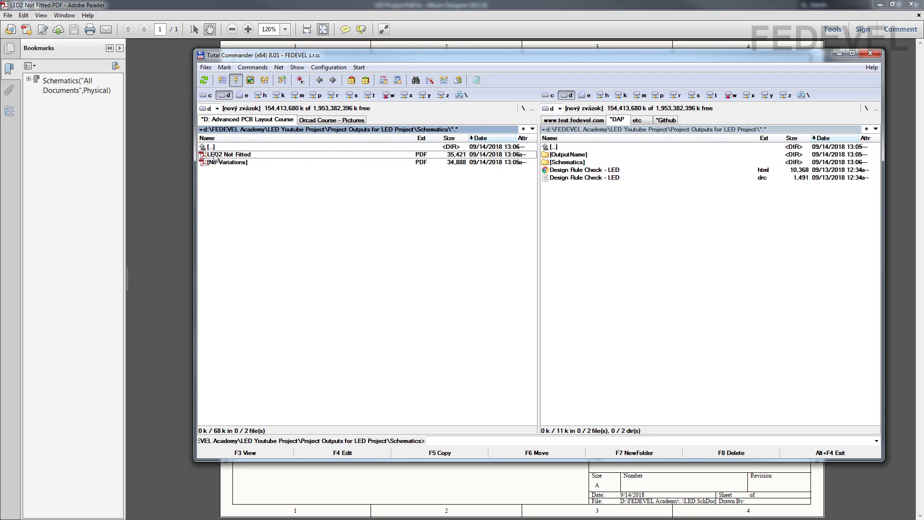
{"action": "double_click", "coordinate": [244, 148]}
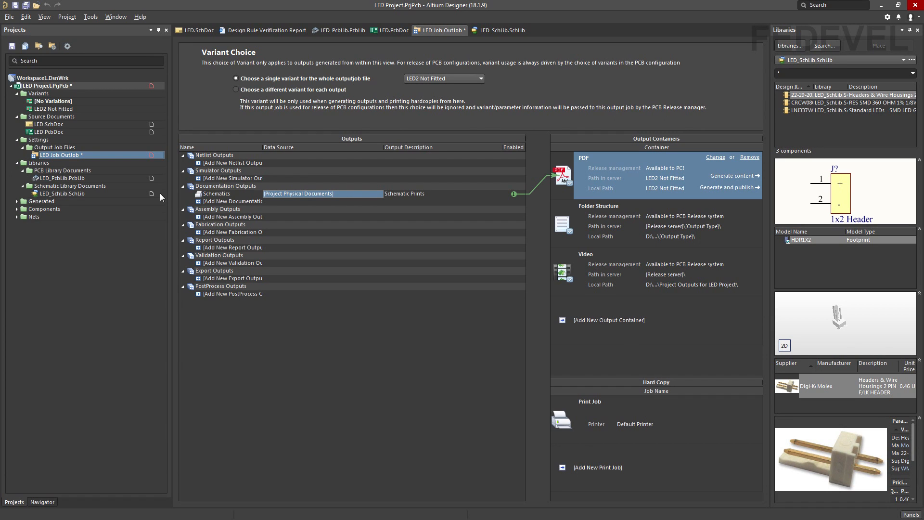
Add a PDF3D documentation output that uses [PCB Document] as its data source.
{"action": "left_click", "coordinate": [199, 203]}
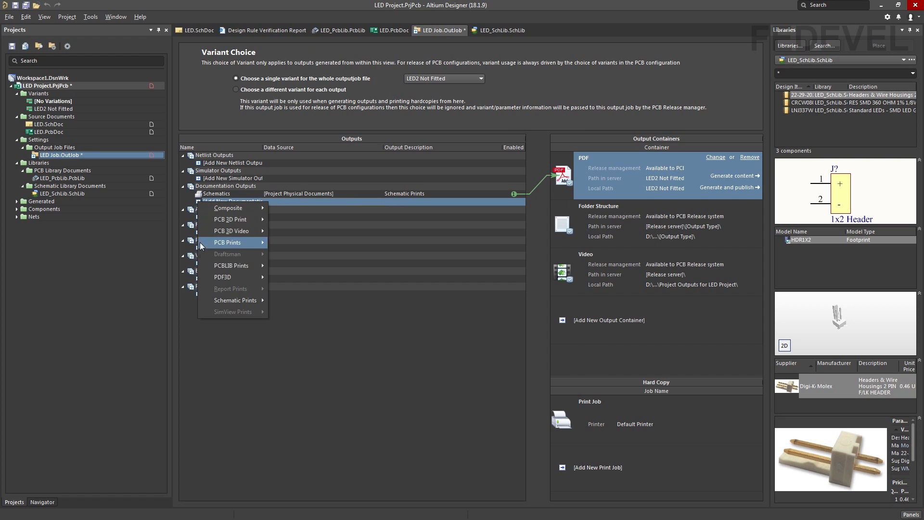
{"action": "mouse_move", "coordinate": [199, 279]}
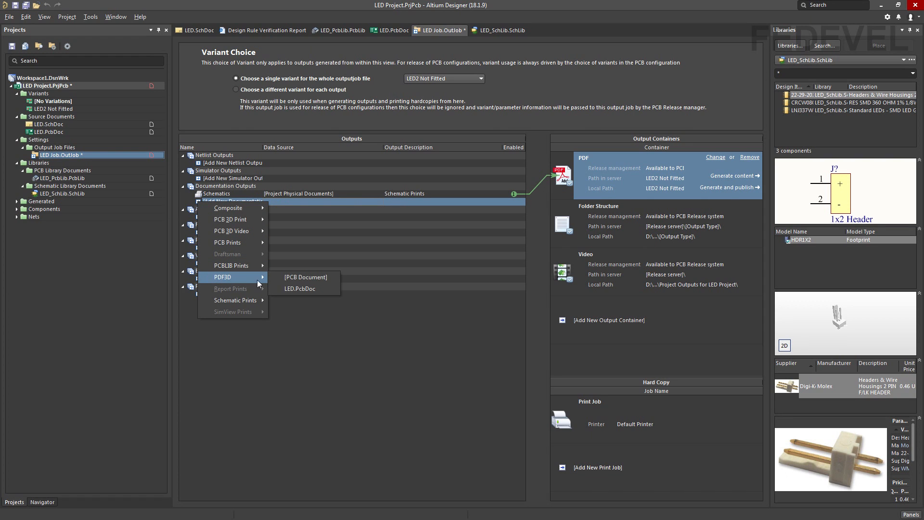
{"action": "left_click", "coordinate": [282, 278]}
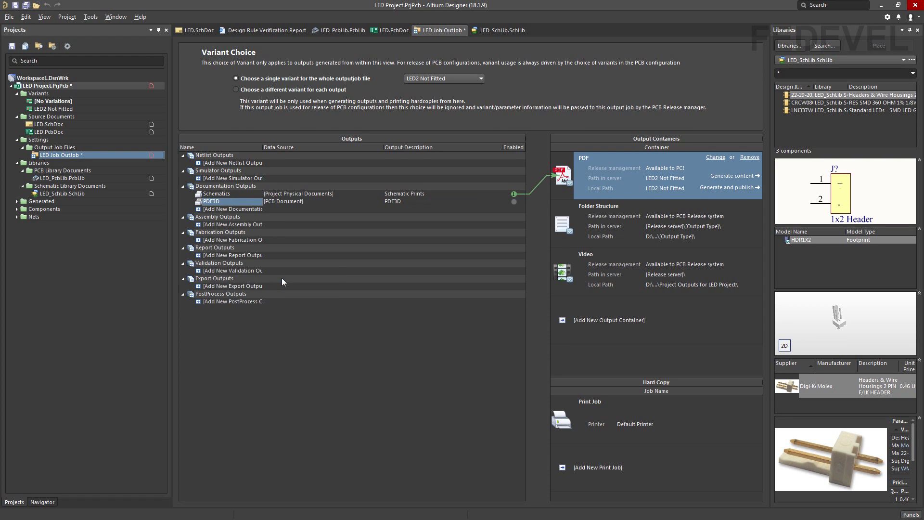
Set the color set in the PDF3D output's page setup to Color.
{"action": "right_click", "coordinate": [212, 203]}
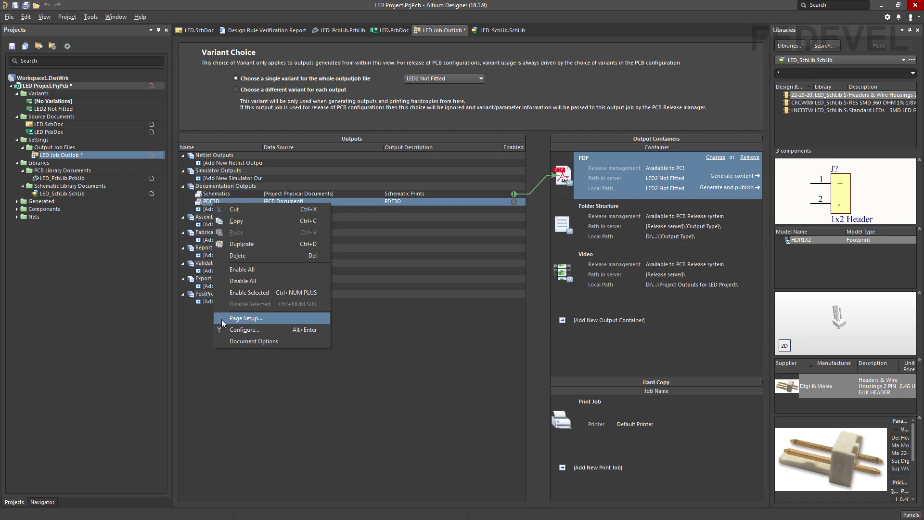
{"action": "left_click", "coordinate": [222, 320]}
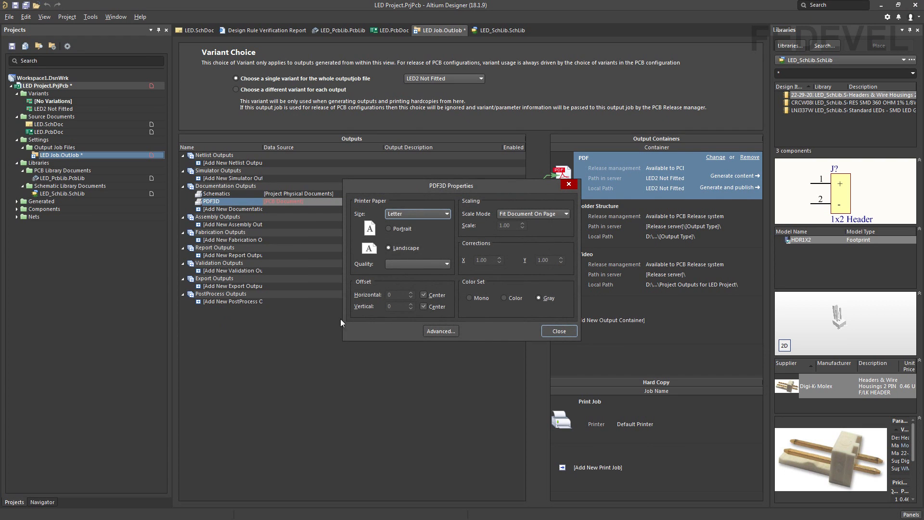
{"action": "left_click", "coordinate": [505, 297]}
{"action": "left_click", "coordinate": [558, 332]}
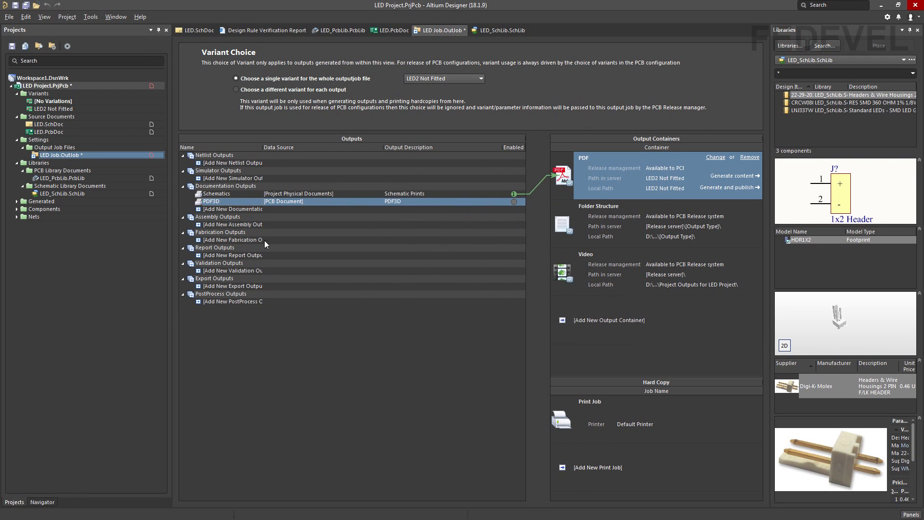
Review the PDF3D output's geometry, PDF and color scheme settings and accept them.
{"action": "right_click", "coordinate": [212, 204]}
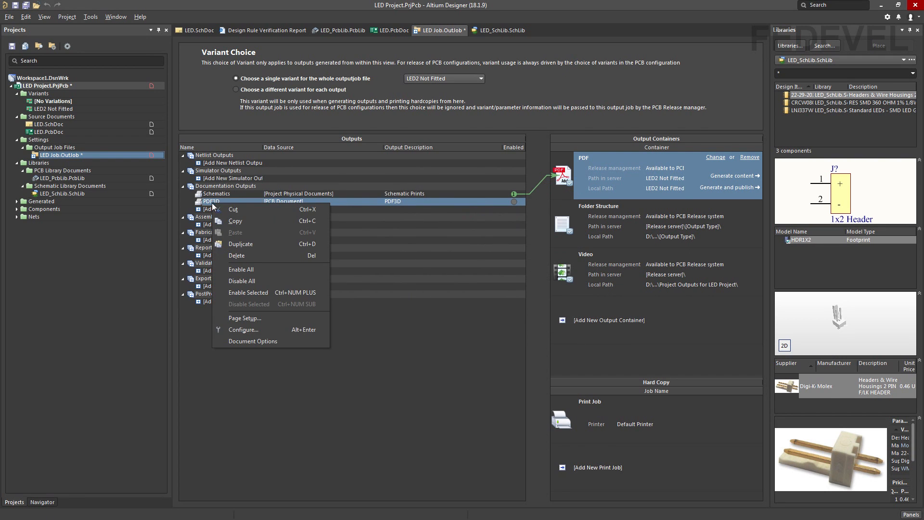
{"action": "left_click", "coordinate": [221, 332]}
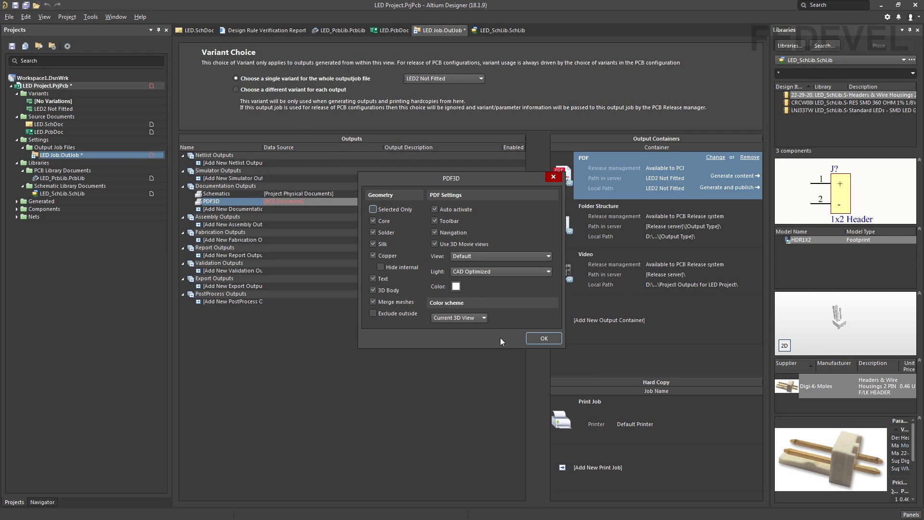
{"action": "left_click", "coordinate": [540, 339]}
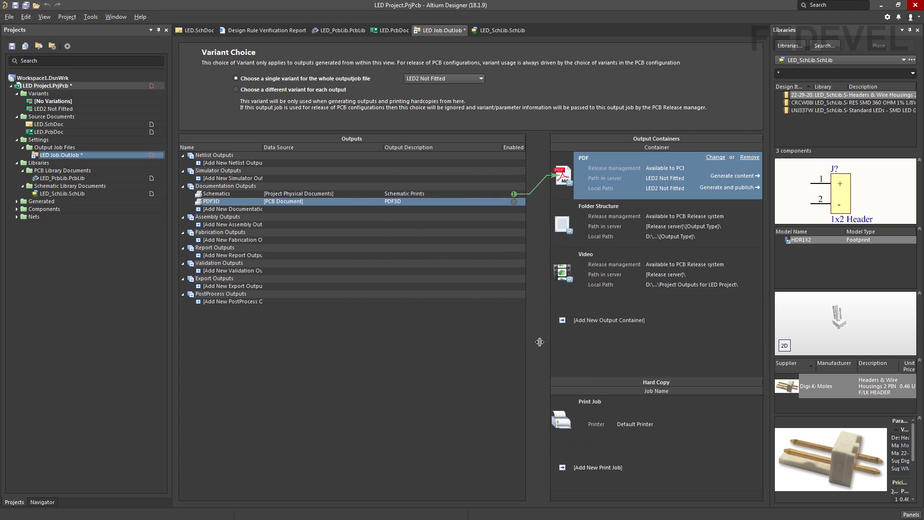
Enable the PDF3D output instead of Schematics for the PDF container and generate its content.
{"action": "left_click", "coordinate": [514, 193]}
{"action": "left_click", "coordinate": [251, 194]}
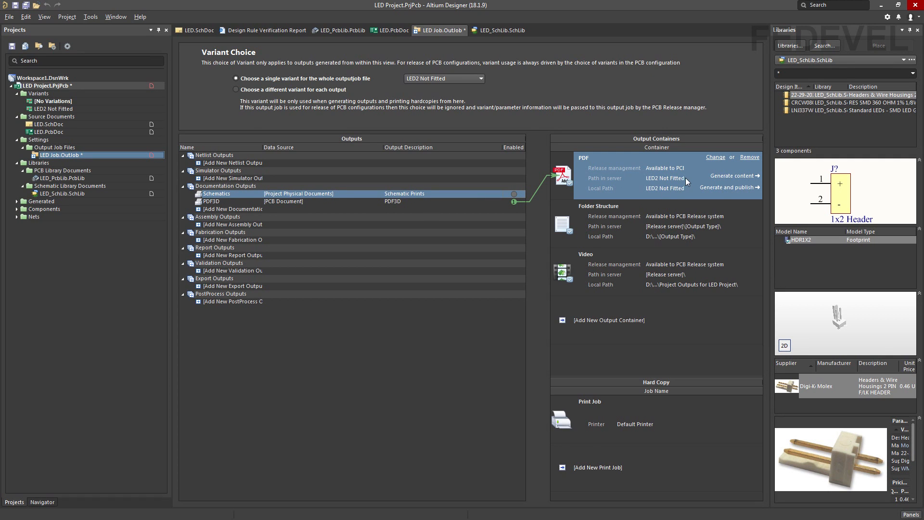
{"action": "left_click", "coordinate": [734, 176]}
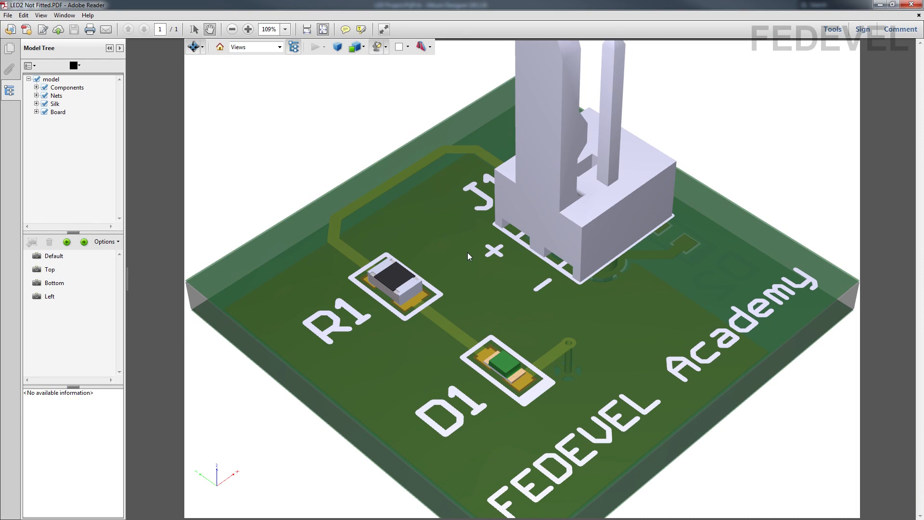
Examine both sides of the board in the LED2 Not Fitted 3D PDF and close it.
{"action": "scroll", "coordinate": [474, 221], "scroll_direction": "down", "scroll_amount": 5}
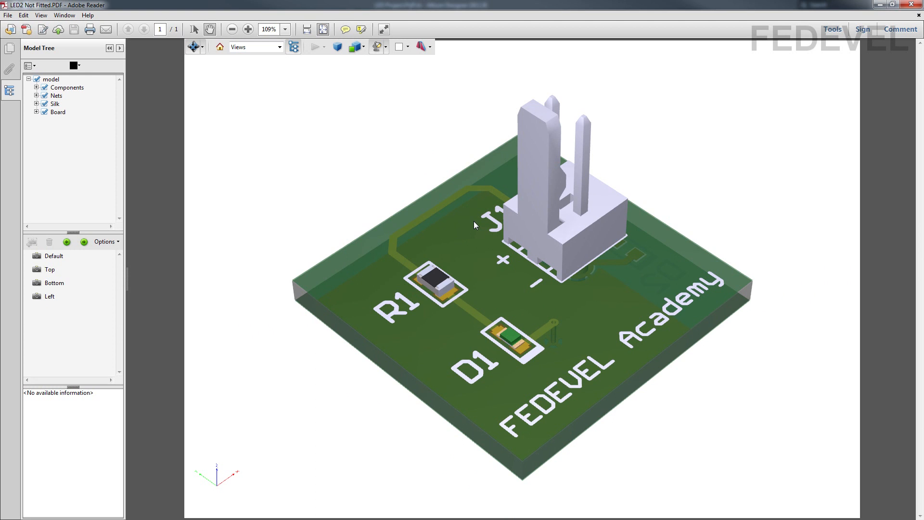
{"action": "left_click_drag", "start_coordinate": [410, 380], "coordinate": [423, 397]}
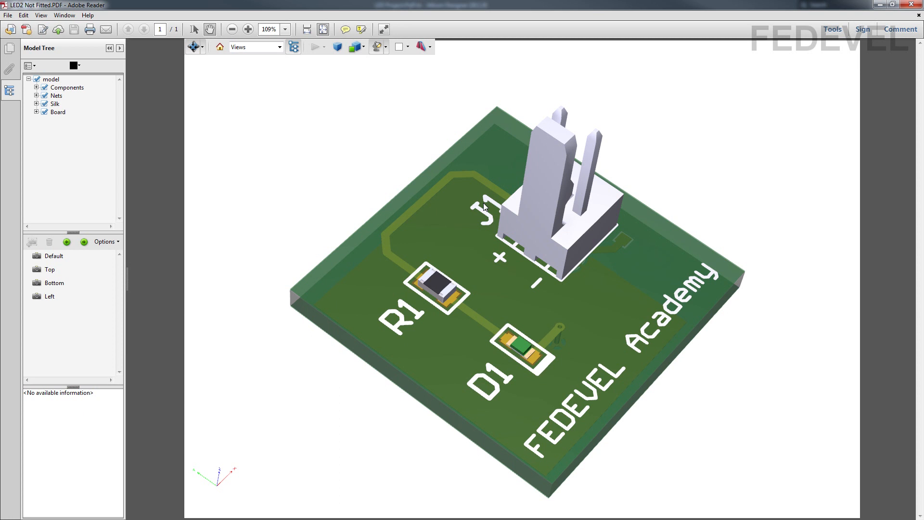
{"action": "mouse_move", "coordinate": [674, 285]}
{"action": "left_mouse_down"}
{"action": "mouse_move", "coordinate": [542, 212]}
{"action": "mouse_move", "coordinate": [664, 288]}
{"action": "left_mouse_up"}
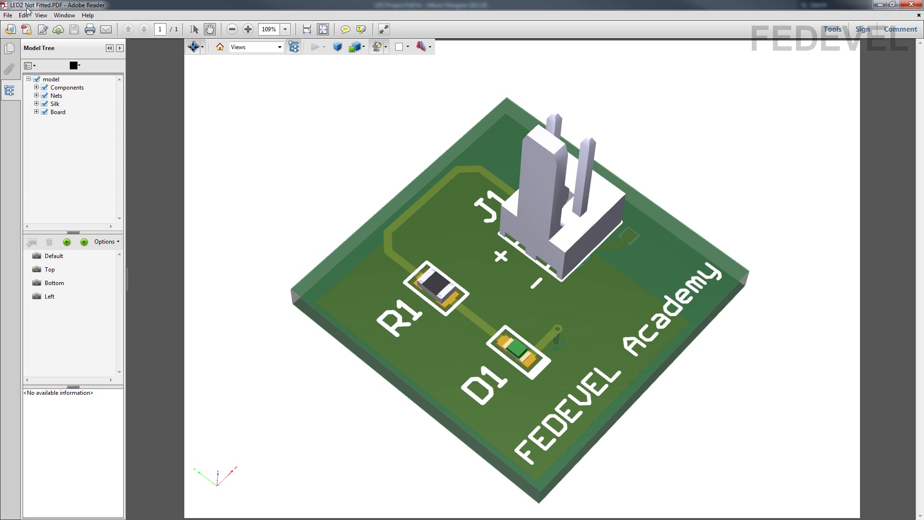
{"action": "left_click_drag", "start_coordinate": [423, 409], "coordinate": [538, 370]}
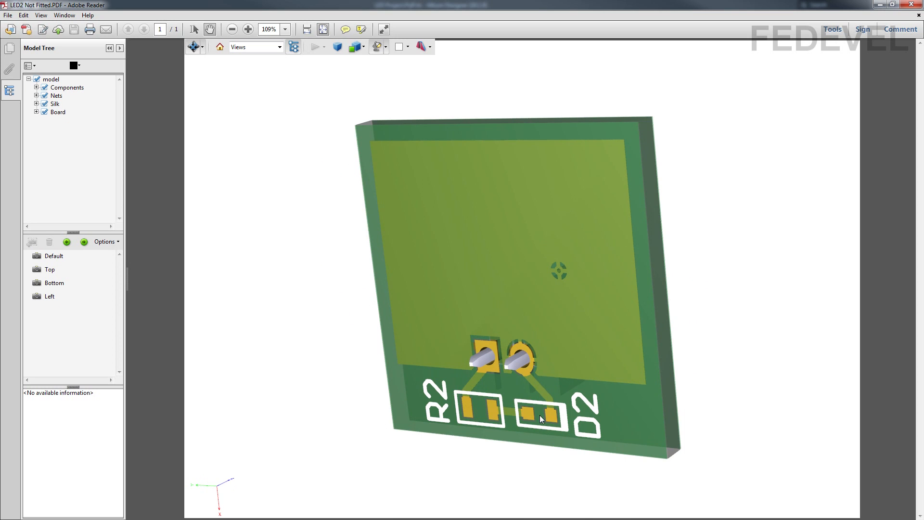
{"action": "left_click_drag", "start_coordinate": [506, 139], "coordinate": [432, 407]}
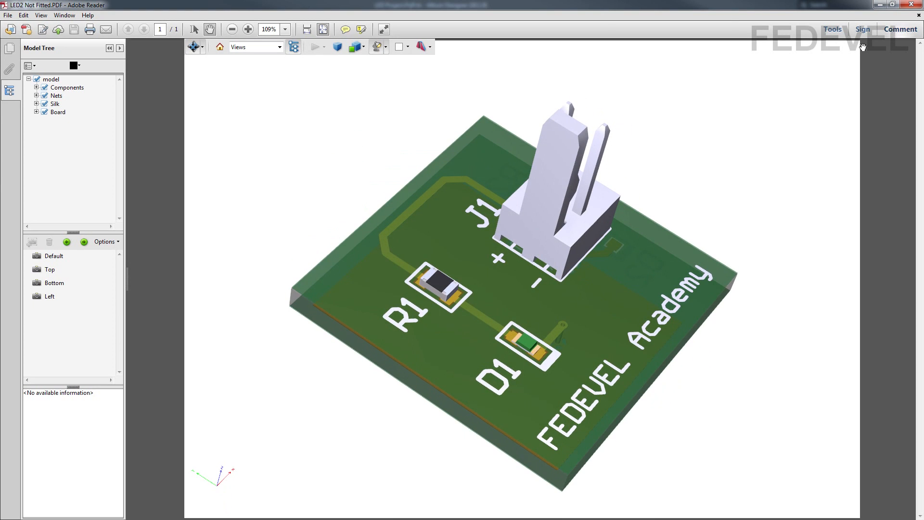
{"action": "left_click", "coordinate": [914, 5]}
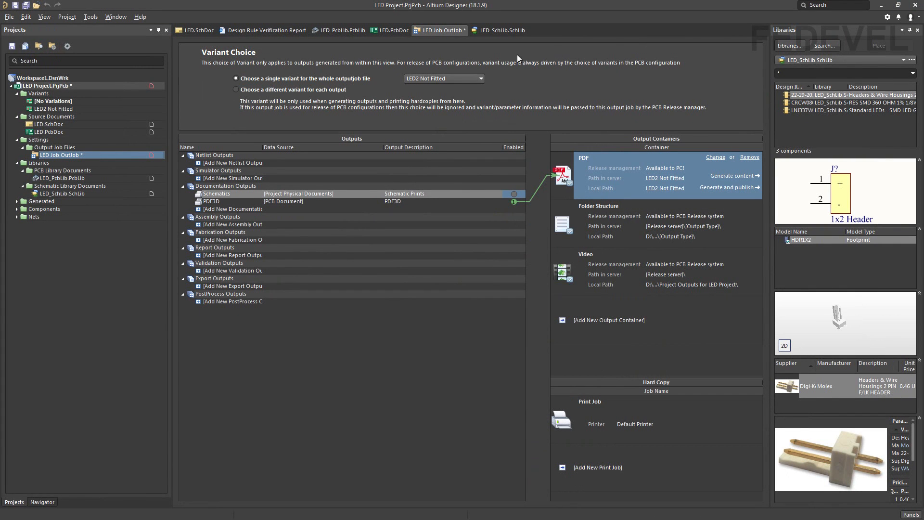
Set the output job's single variant to [No Variations] and generate the PDF container's content.
{"action": "left_click", "coordinate": [428, 79]}
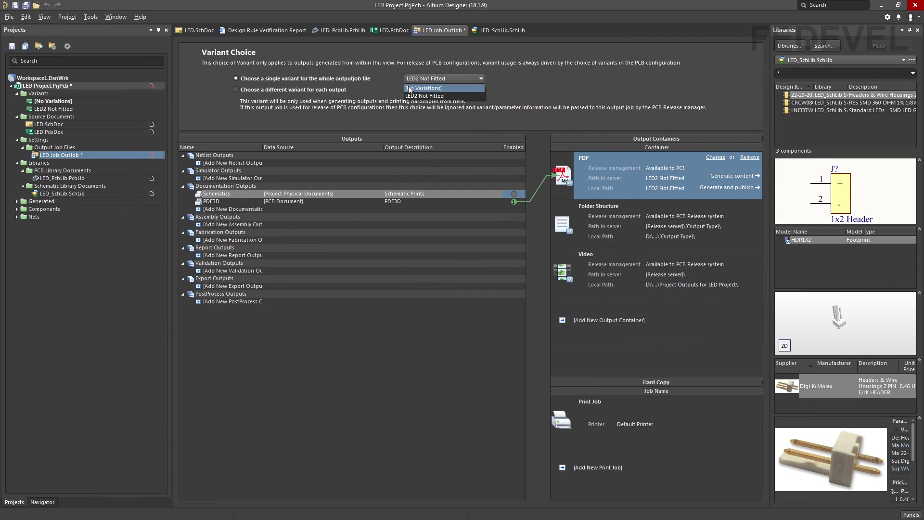
{"action": "left_click", "coordinate": [425, 89]}
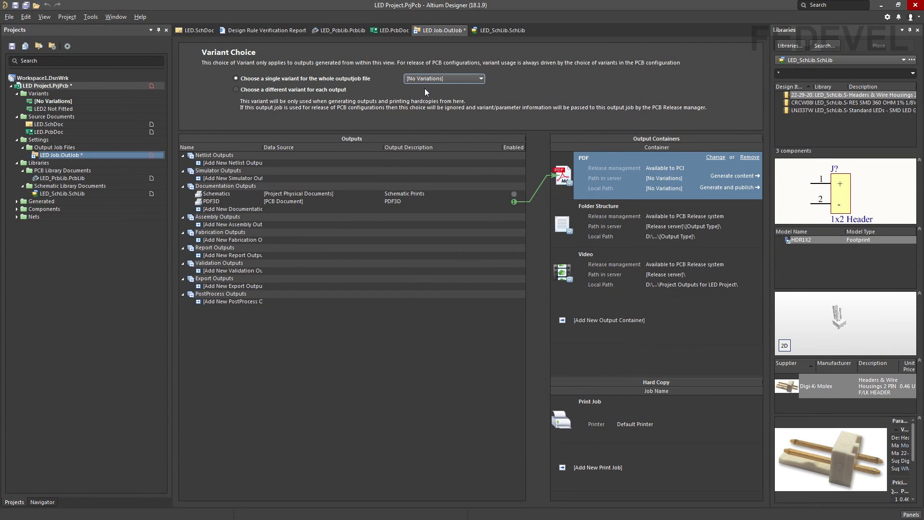
{"action": "left_click", "coordinate": [723, 176]}
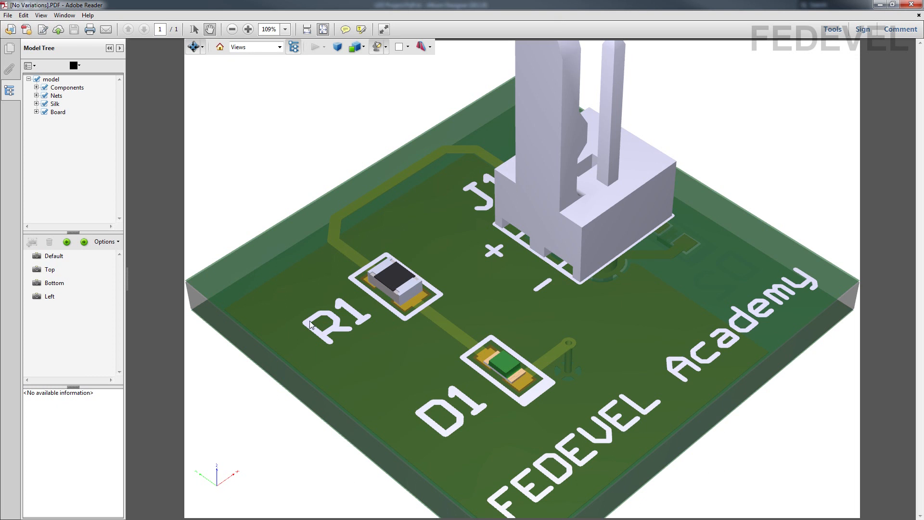
Examine the [No Variations] 3D PDF, close it and check the PDF3D output folder in Total Commander.
{"action": "left_click_drag", "start_coordinate": [349, 410], "coordinate": [576, 108]}
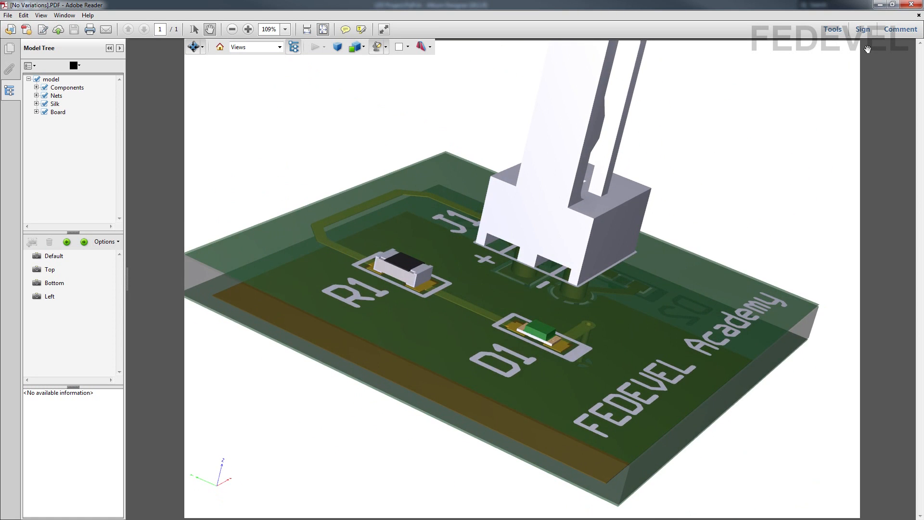
{"action": "left_click", "coordinate": [911, 4]}
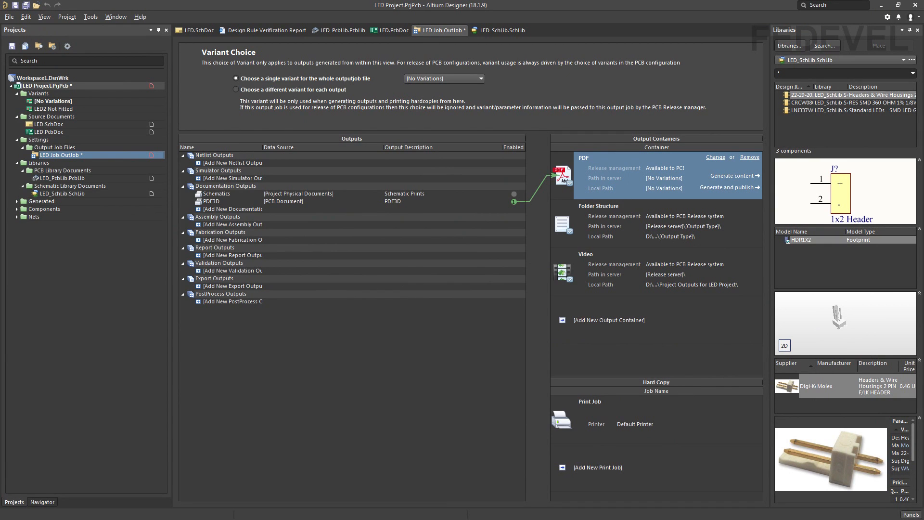
{"action": "key", "text": "alt+Tab"}
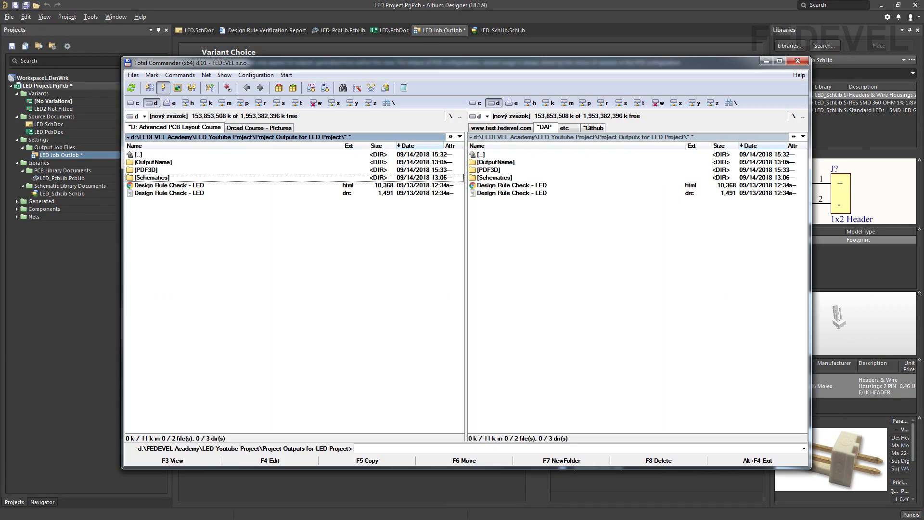
{"action": "double_click", "coordinate": [161, 170]}
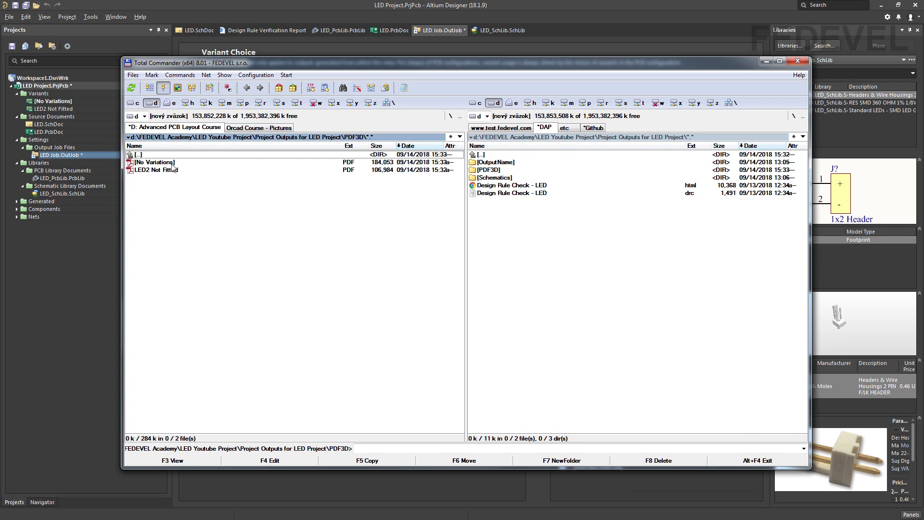
{"action": "double_click", "coordinate": [178, 156]}
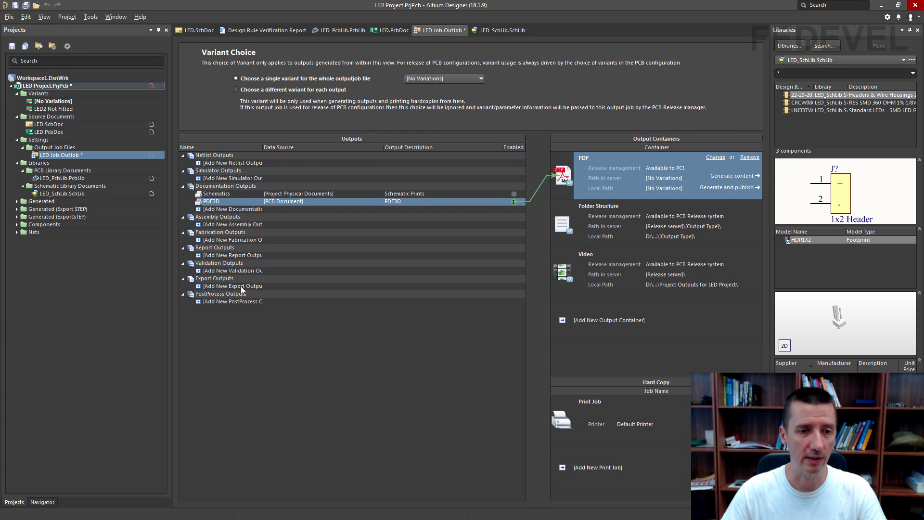
Add an Export STEP output with [PCB Document] as its data source and accept its default export options.
{"action": "left_click", "coordinate": [200, 288]}
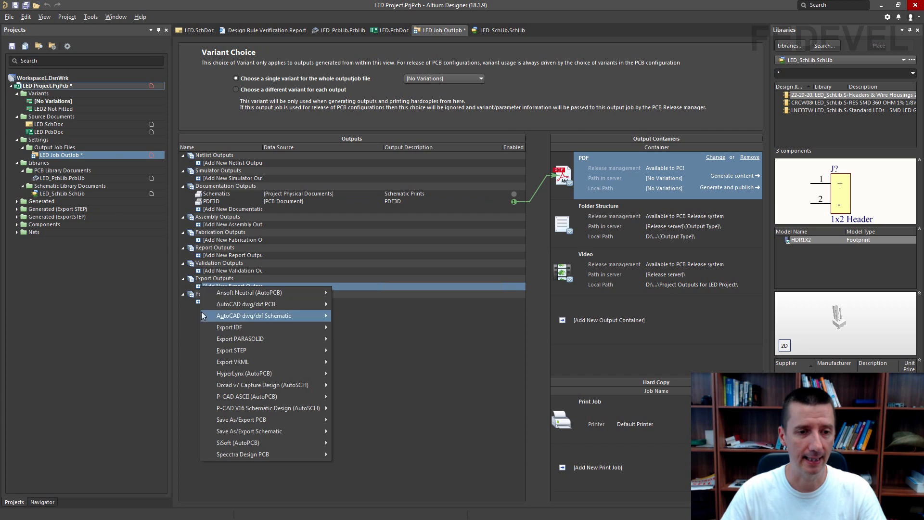
{"action": "mouse_move", "coordinate": [205, 352]}
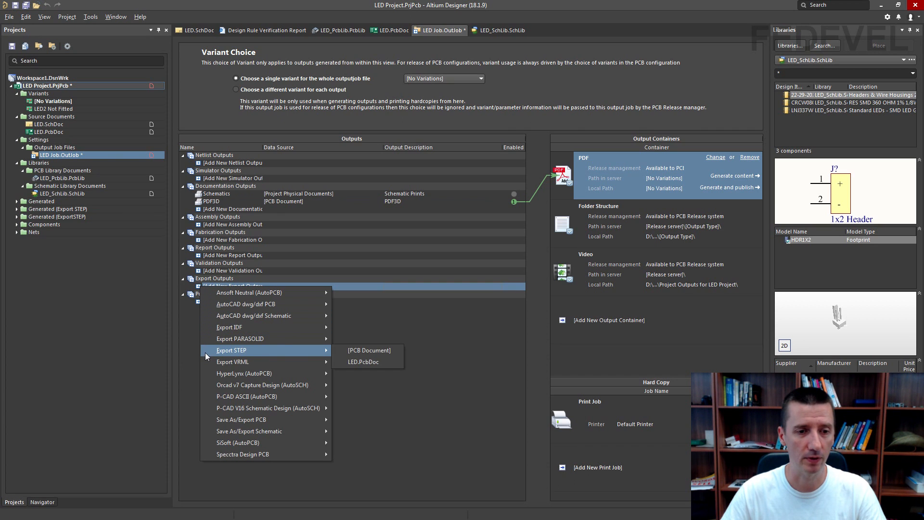
{"action": "left_click", "coordinate": [351, 351]}
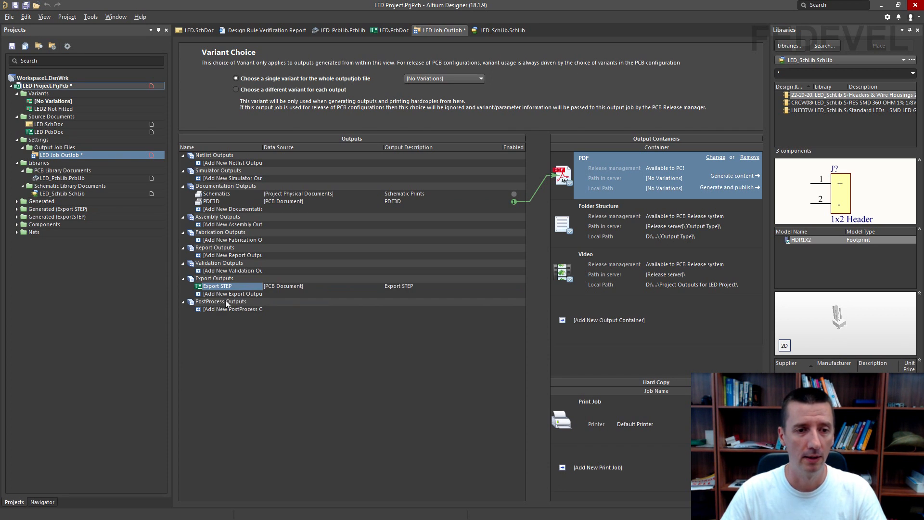
{"action": "right_click", "coordinate": [215, 288]}
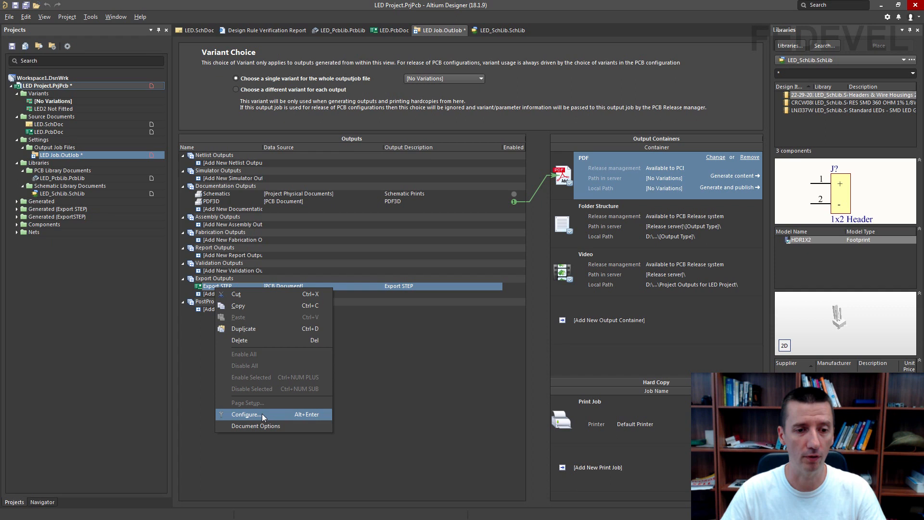
{"action": "left_click", "coordinate": [225, 414]}
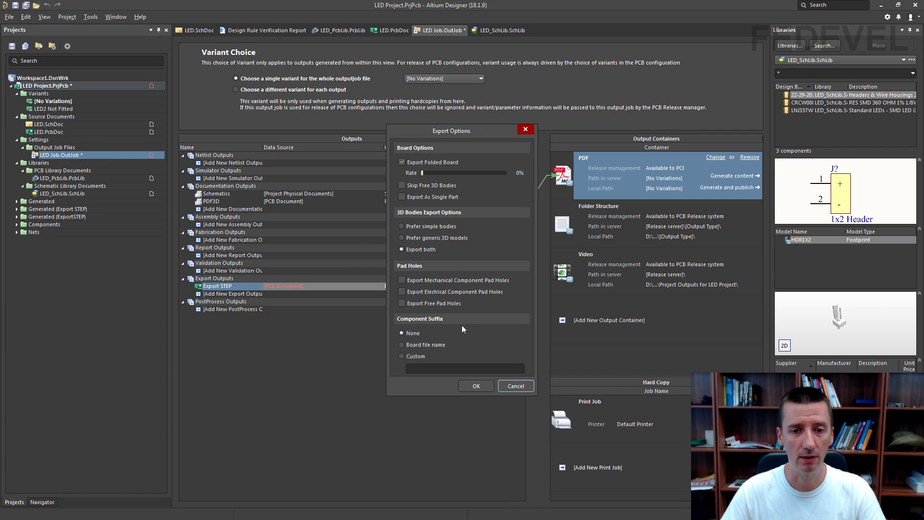
{"action": "left_click", "coordinate": [470, 387]}
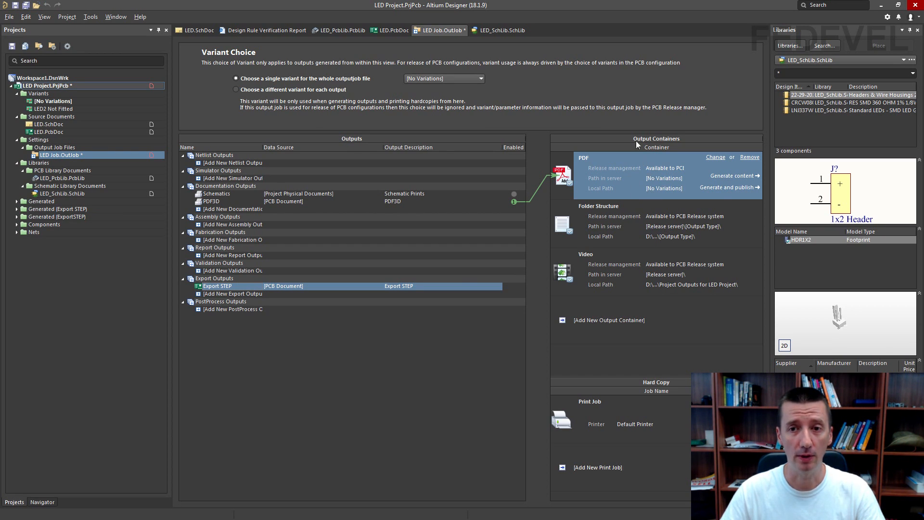
Enable Export STEP for the Folder Structure container and set the container's custom output folder name to =OutputName.
{"action": "left_click", "coordinate": [620, 224]}
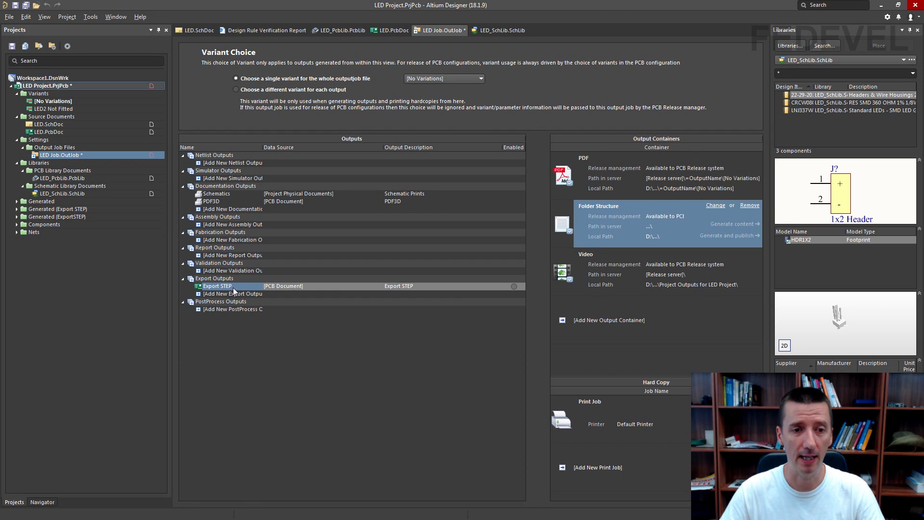
{"action": "left_click", "coordinate": [514, 287]}
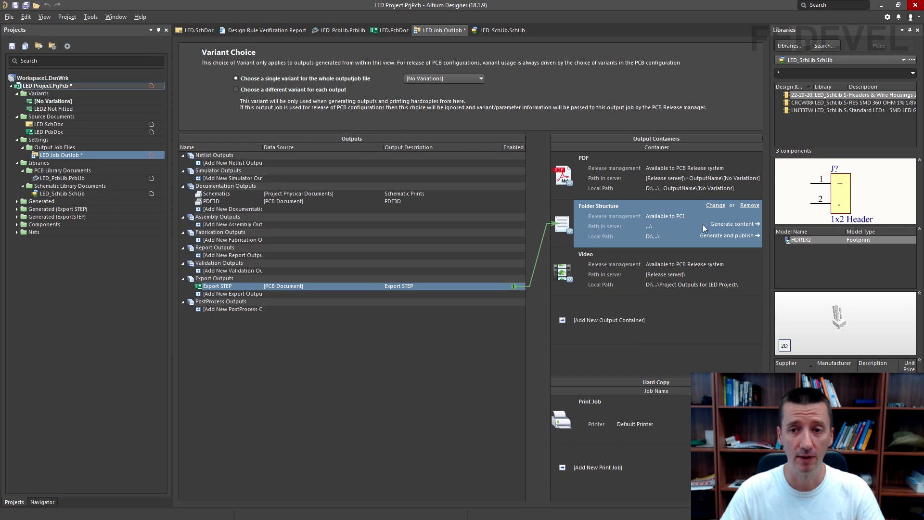
{"action": "left_click", "coordinate": [715, 206]}
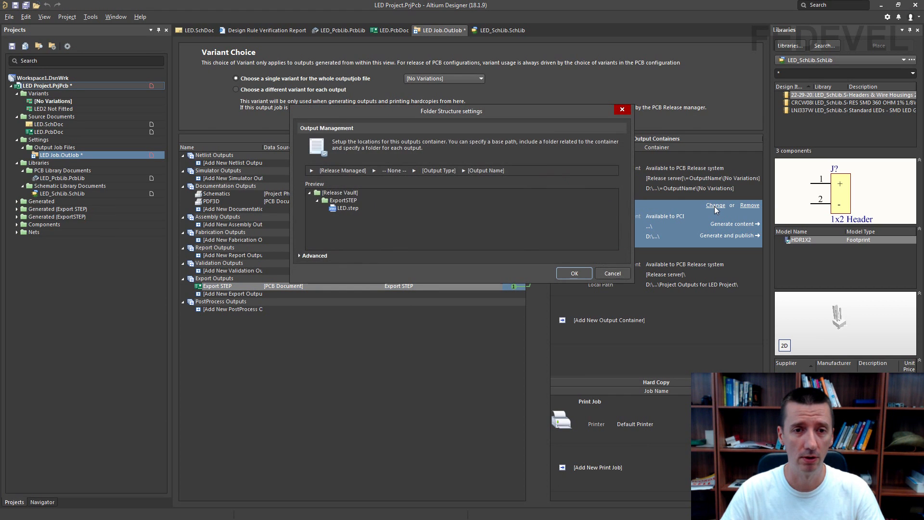
{"action": "left_click", "coordinate": [440, 171]}
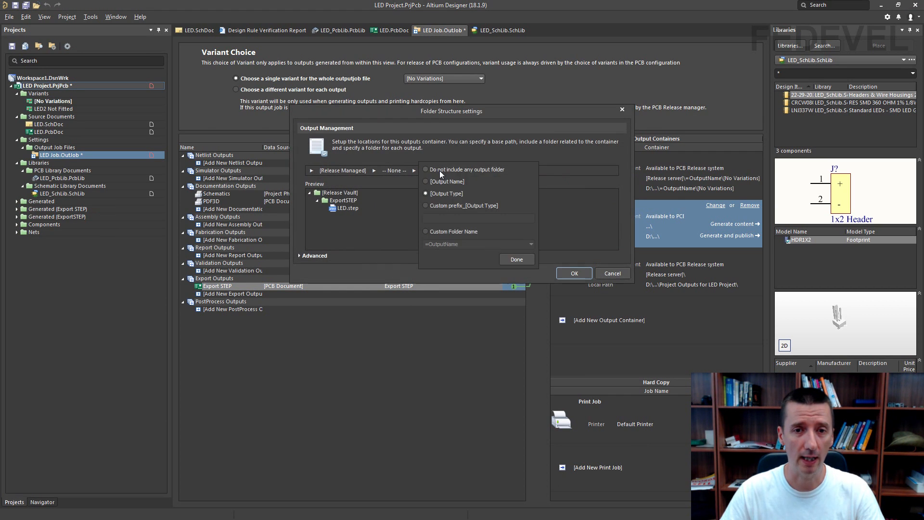
{"action": "left_click", "coordinate": [426, 232]}
{"action": "left_click", "coordinate": [531, 245]}
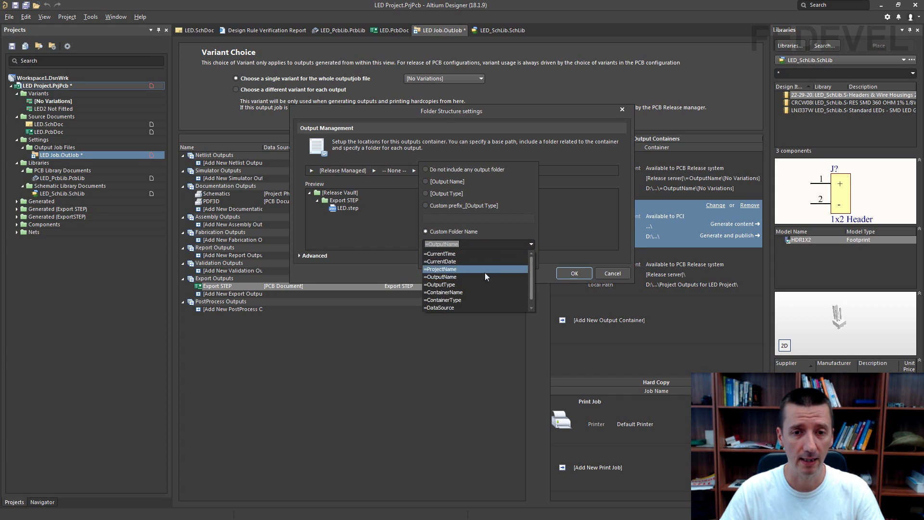
{"action": "left_click", "coordinate": [443, 276]}
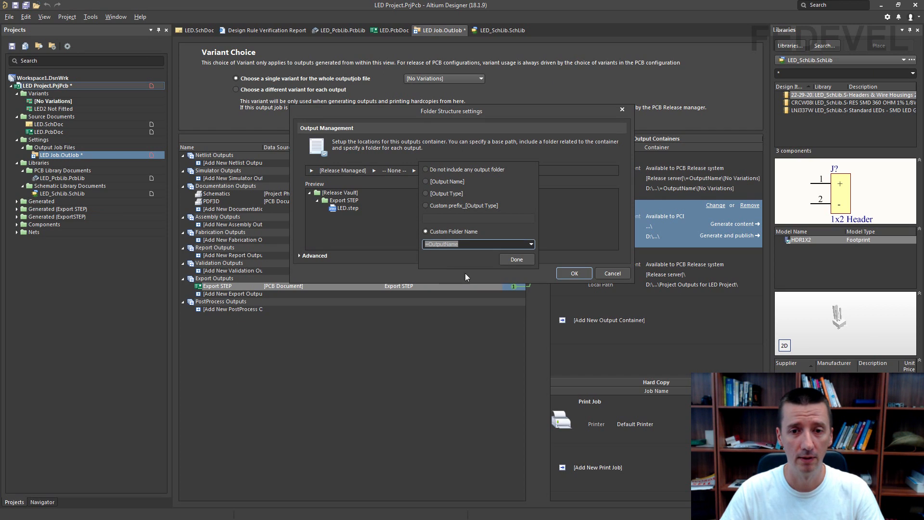
{"action": "left_click", "coordinate": [515, 261]}
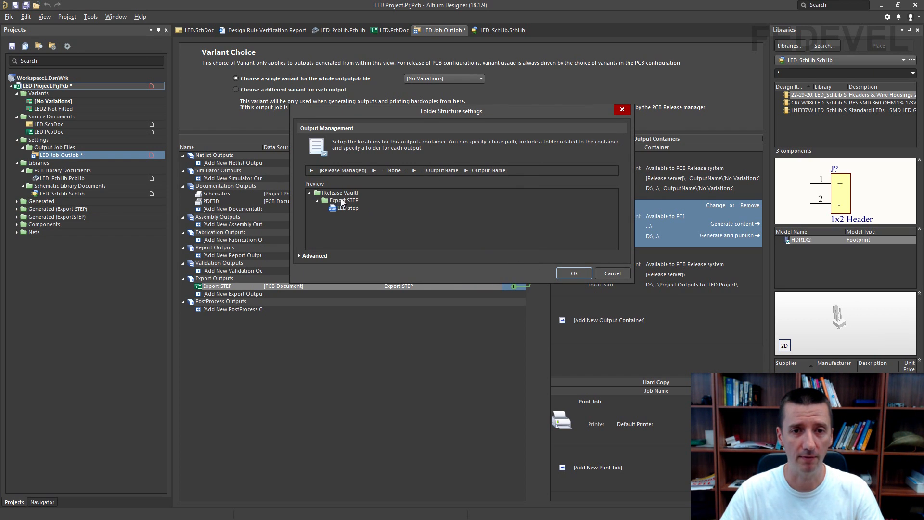
Set the Folder Structure container's custom output file name to =VariantName and generate its content.
{"action": "left_click", "coordinate": [488, 171]}
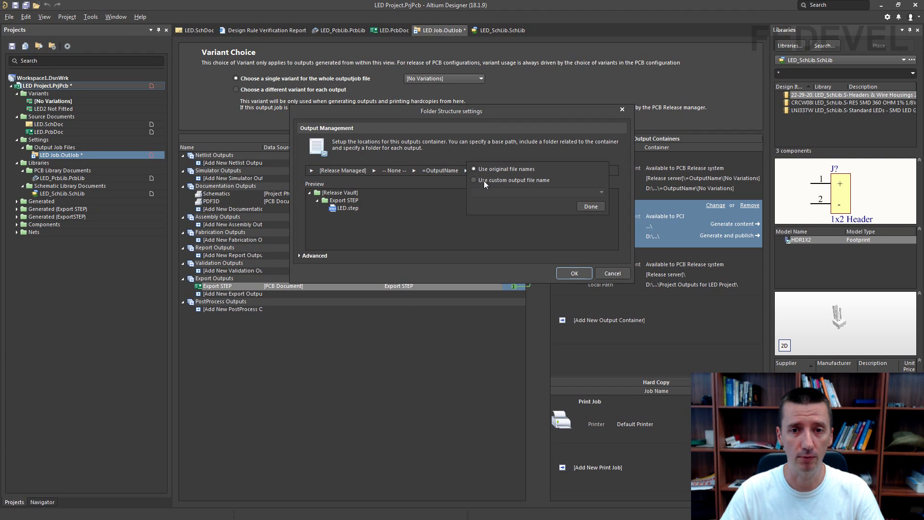
{"action": "left_click", "coordinate": [476, 180]}
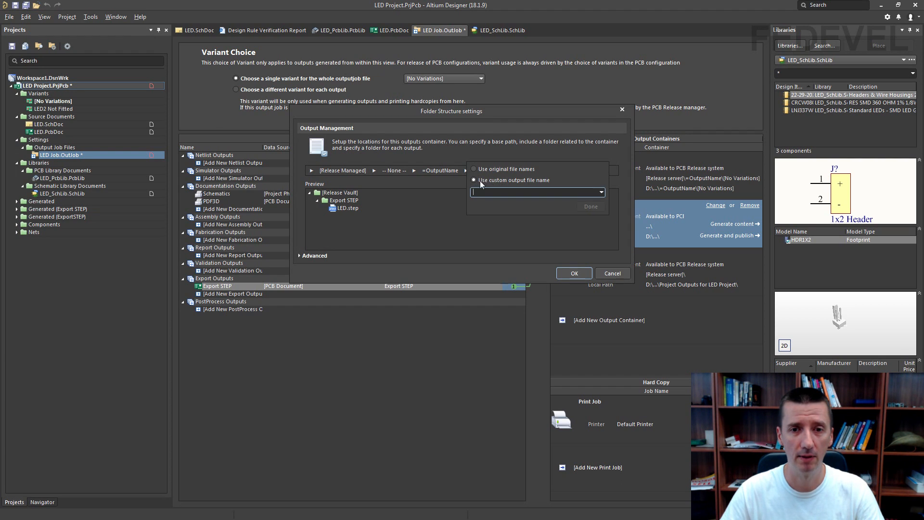
{"action": "left_click", "coordinate": [602, 193]}
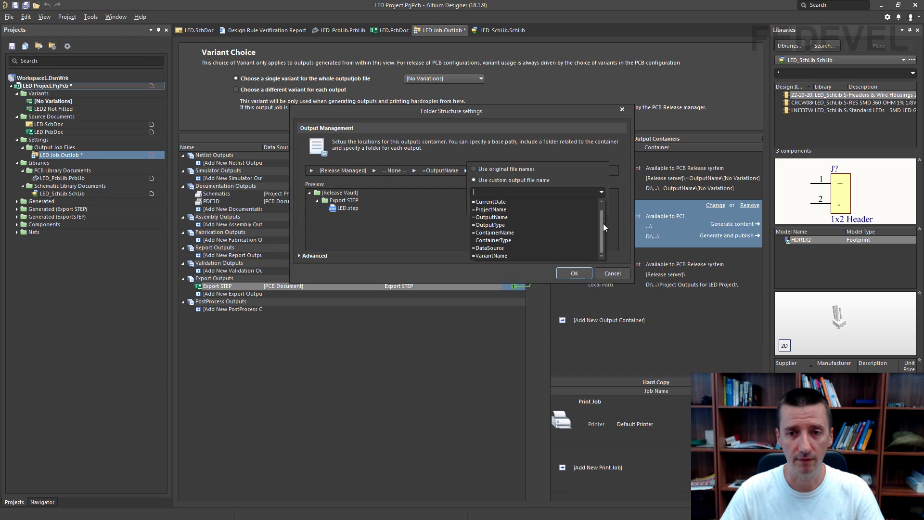
{"action": "left_click", "coordinate": [487, 256]}
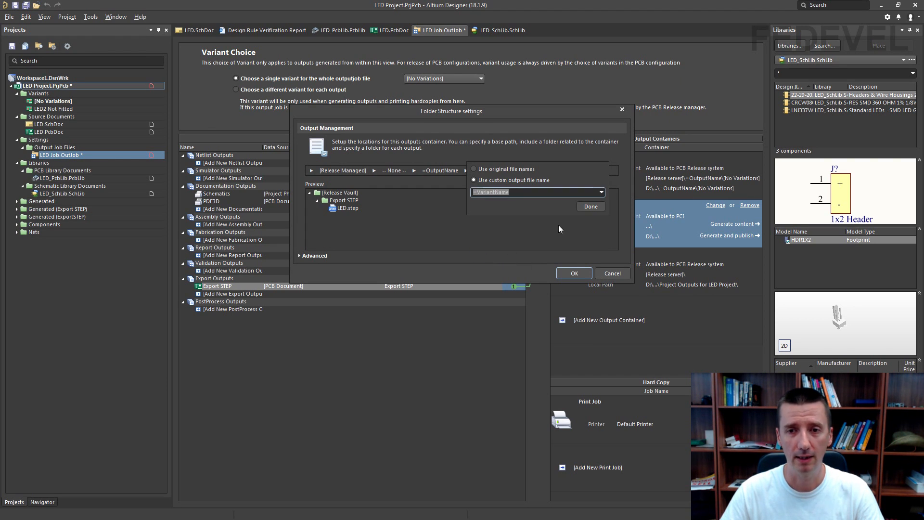
{"action": "left_click", "coordinate": [585, 207]}
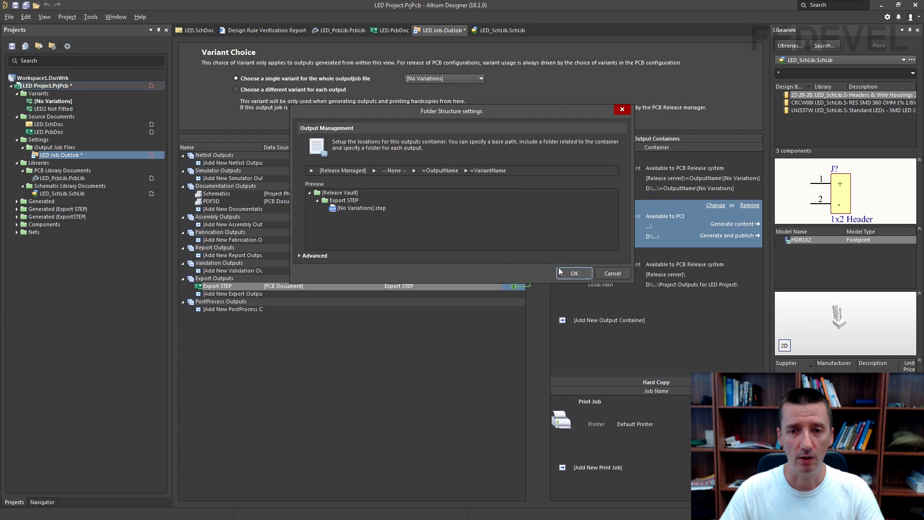
{"action": "left_click", "coordinate": [571, 273]}
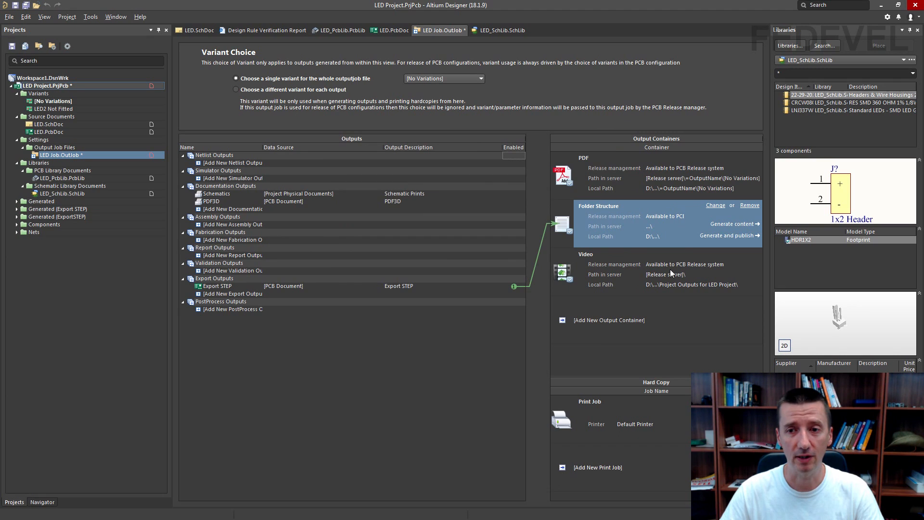
{"action": "left_click", "coordinate": [720, 225]}
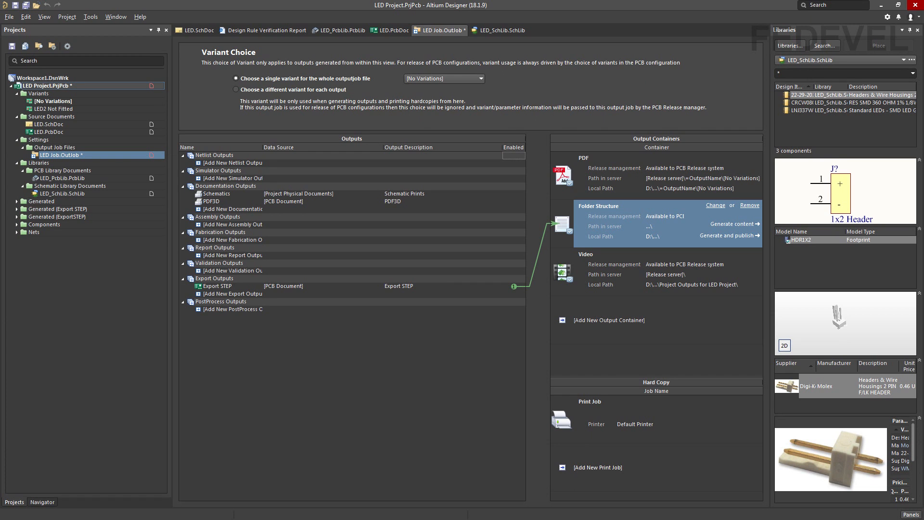
Switch to Chrome, search for "autodesk viewer" and open the Design Views page of Autodesk Viewer.
{"action": "left_click", "coordinate": [67, 519]}
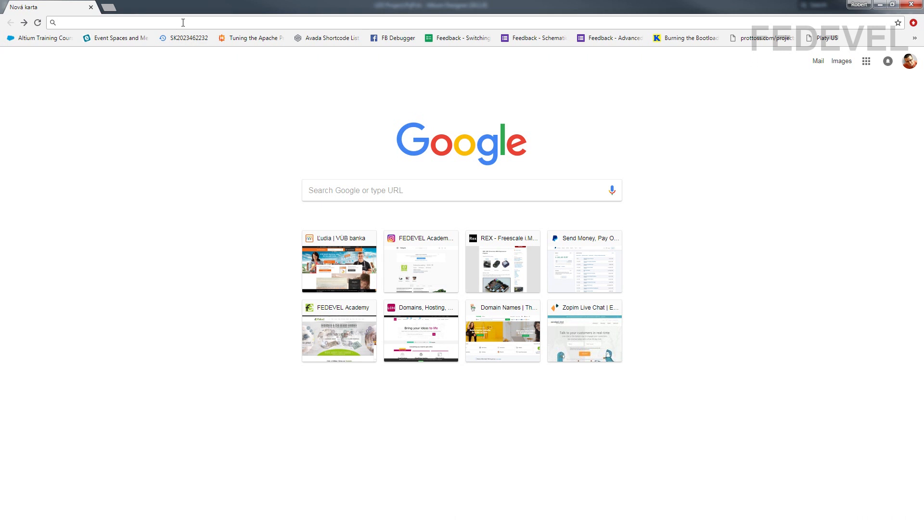
{"action": "type", "text": "autodesk viewer"}
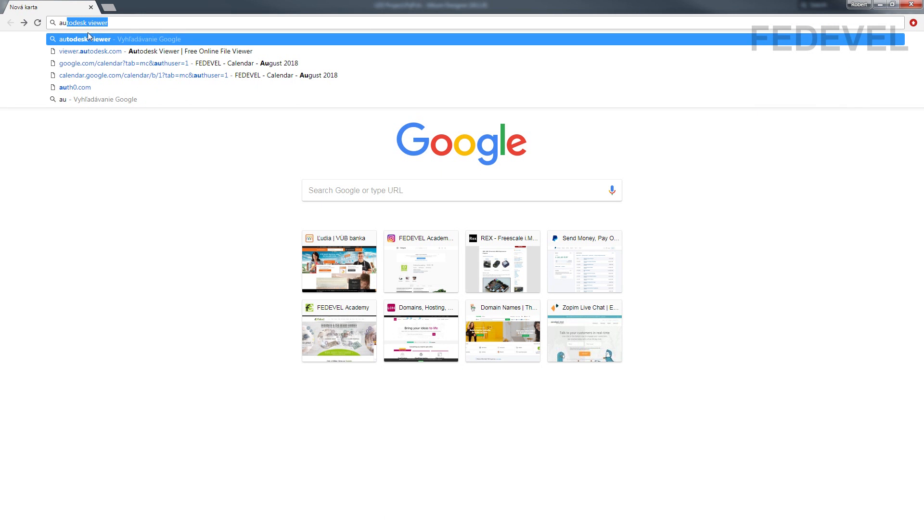
{"action": "left_click", "coordinate": [96, 41]}
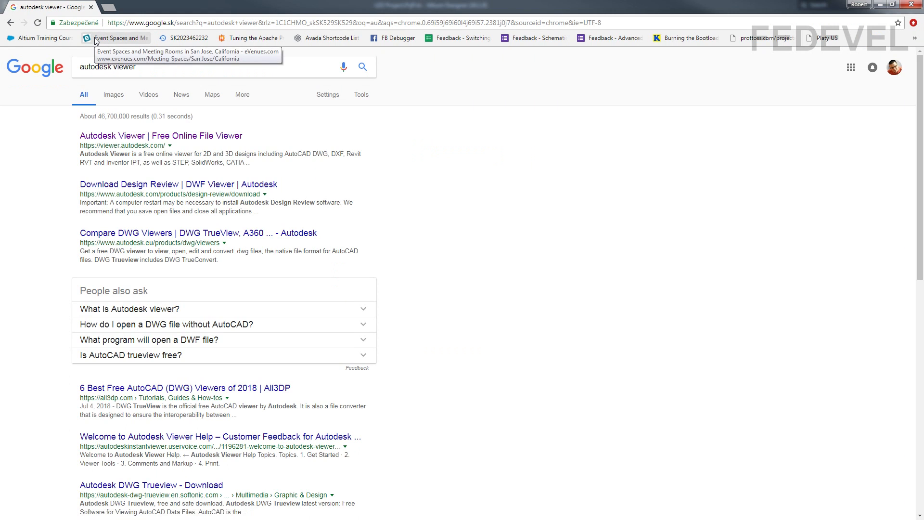
{"action": "left_click", "coordinate": [126, 141]}
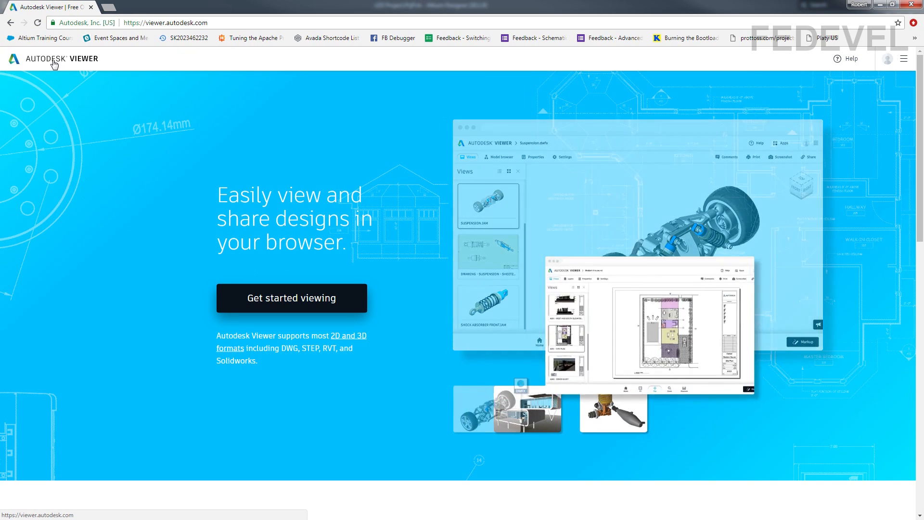
{"action": "left_click", "coordinate": [54, 64]}
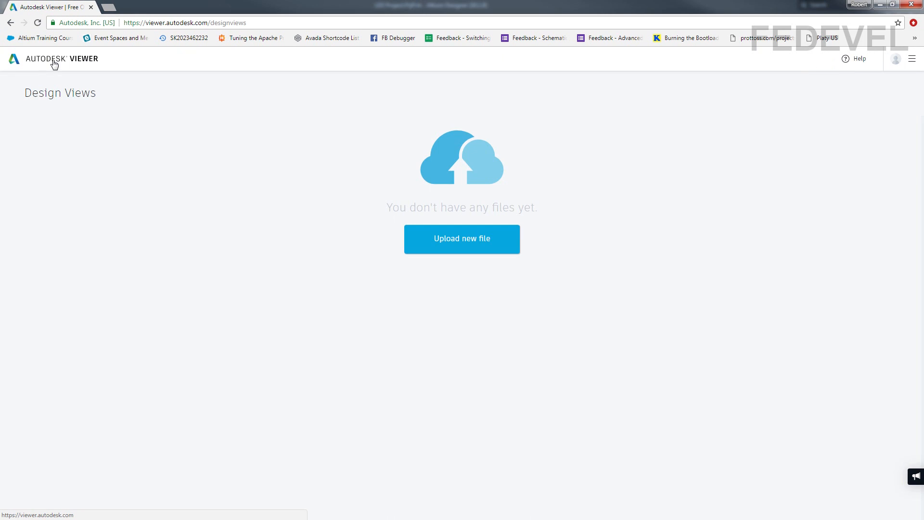
Upload [No Variations].step from the project's Export STEP output folder to Autodesk Viewer and inspect the 3D board with its components.
{"action": "left_click", "coordinate": [472, 230]}
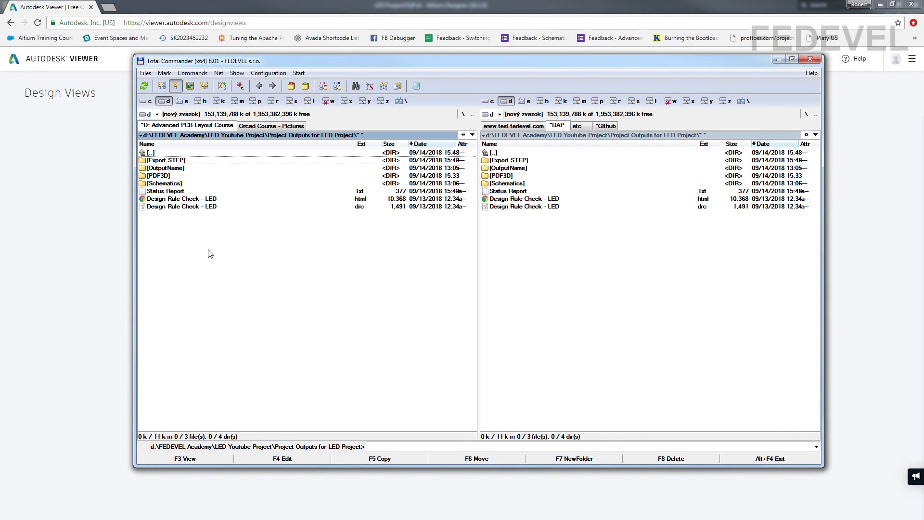
{"action": "double_click", "coordinate": [188, 161]}
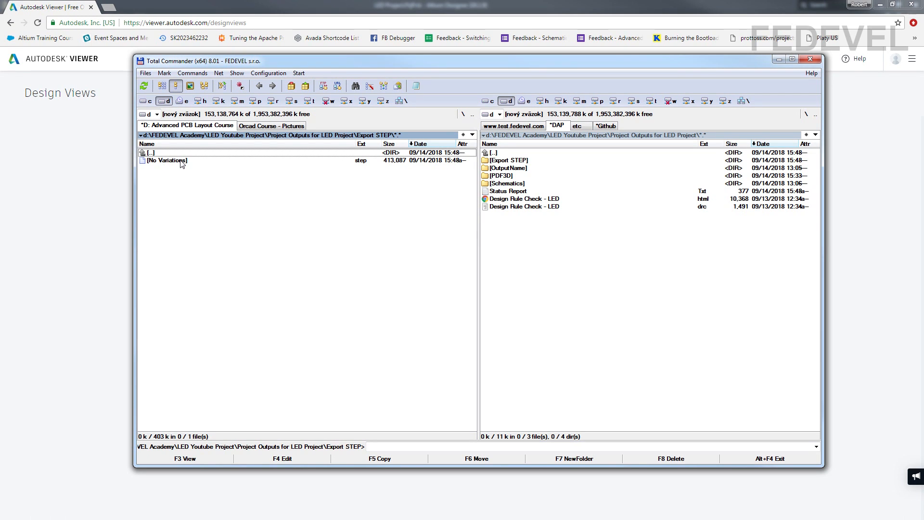
{"action": "left_click_drag", "start_coordinate": [182, 164], "coordinate": [77, 247]}
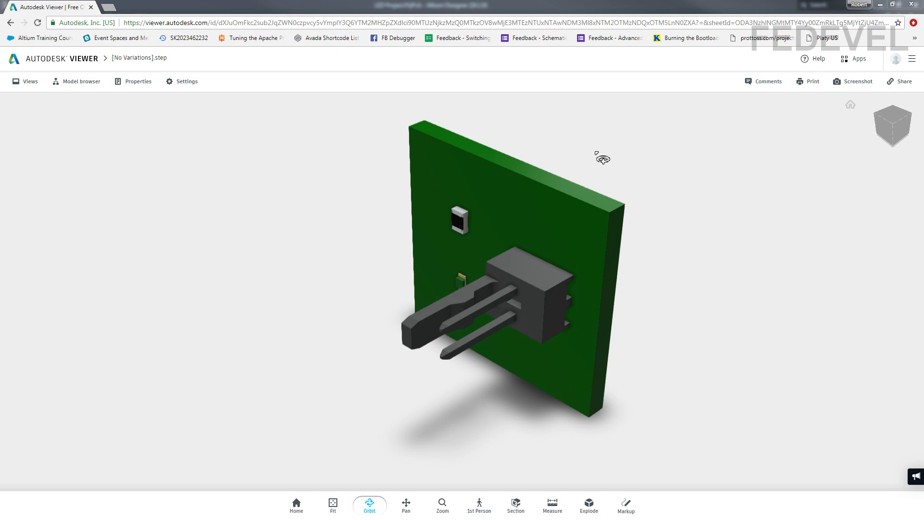
{"action": "left_click_drag", "start_coordinate": [350, 197], "coordinate": [231, 221]}
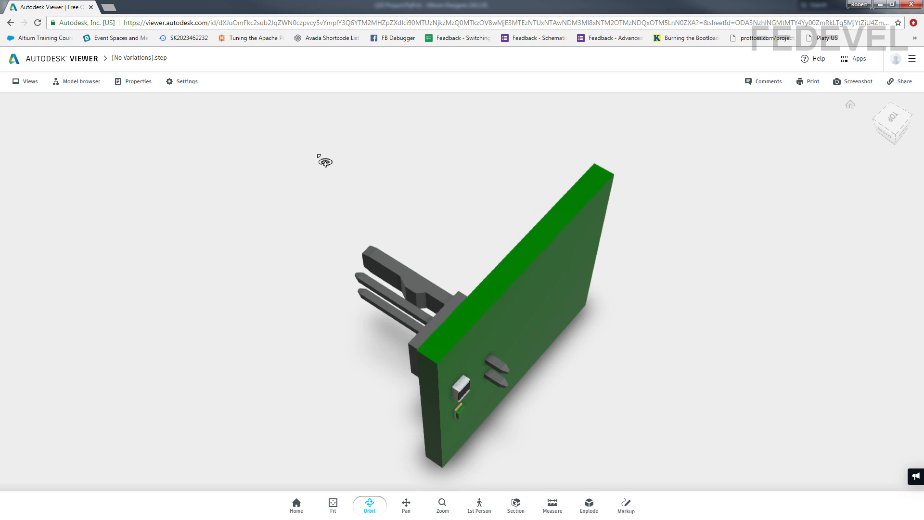
{"action": "left_click_drag", "start_coordinate": [317, 155], "coordinate": [317, 148]}
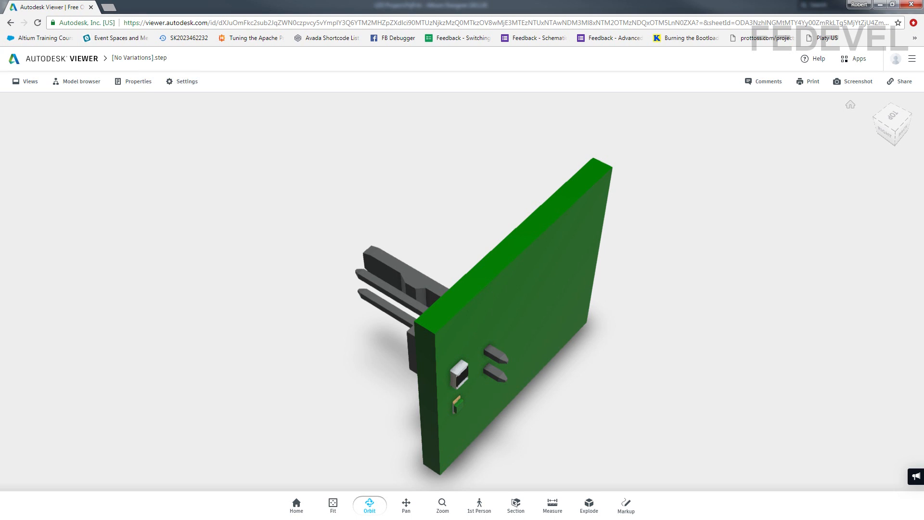
Switch back to Altium Designer, set the output job's single variant to LED2 Not Fitted and generate the Folder Structure content.
{"action": "key", "text": "alt+Tab"}
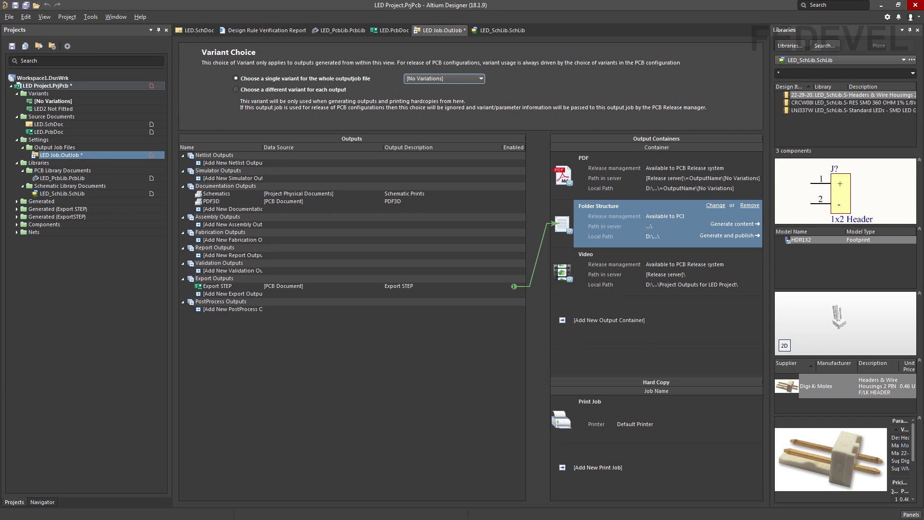
{"action": "left_click", "coordinate": [427, 78]}
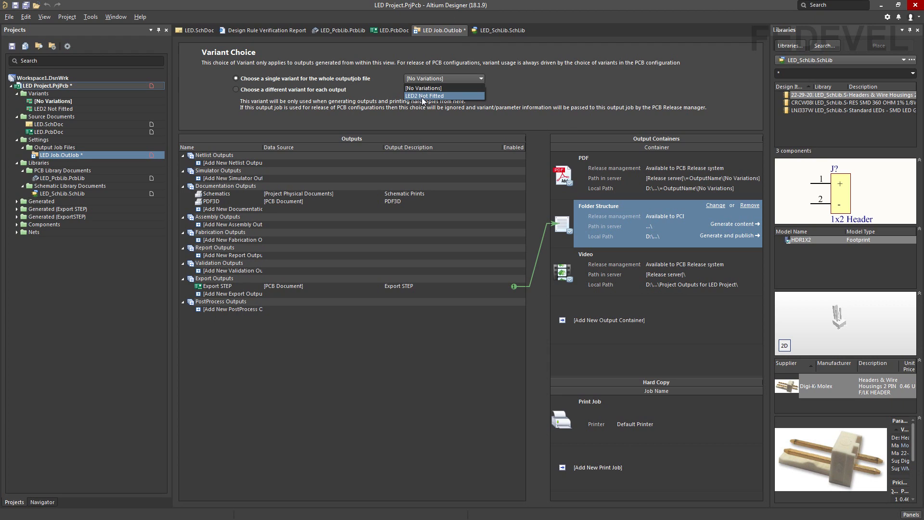
{"action": "left_click", "coordinate": [452, 98]}
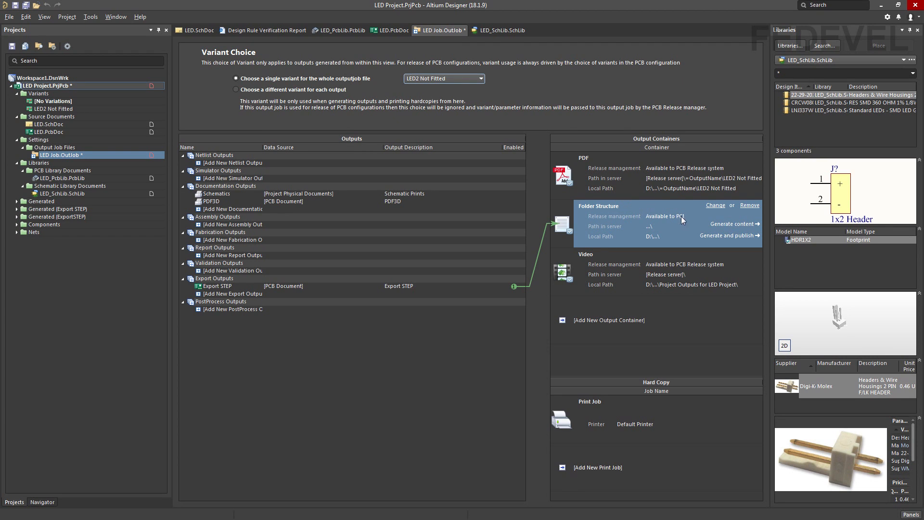
{"action": "left_click", "coordinate": [721, 225]}
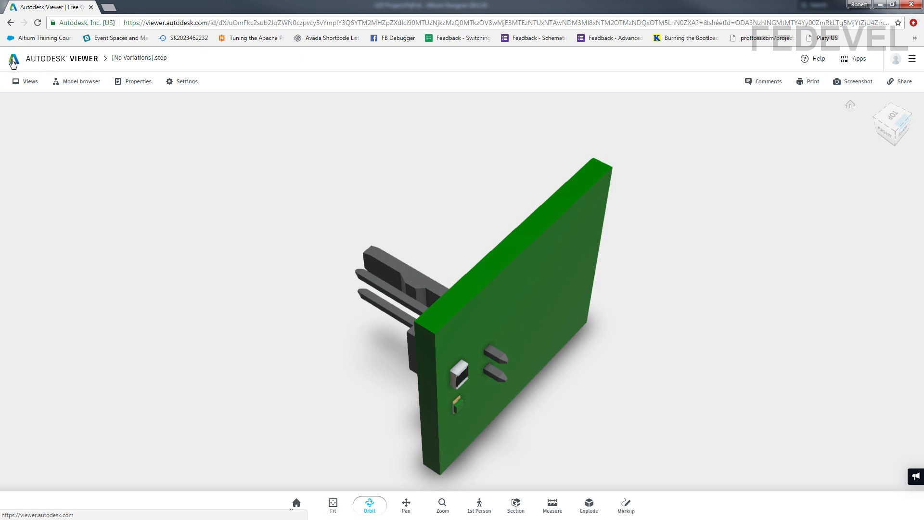
Upload LED2 Not Fitted.step from the Export STEP output folder to Autodesk Viewer and inspect both sides of the 3D board.
{"action": "left_click", "coordinate": [56, 64]}
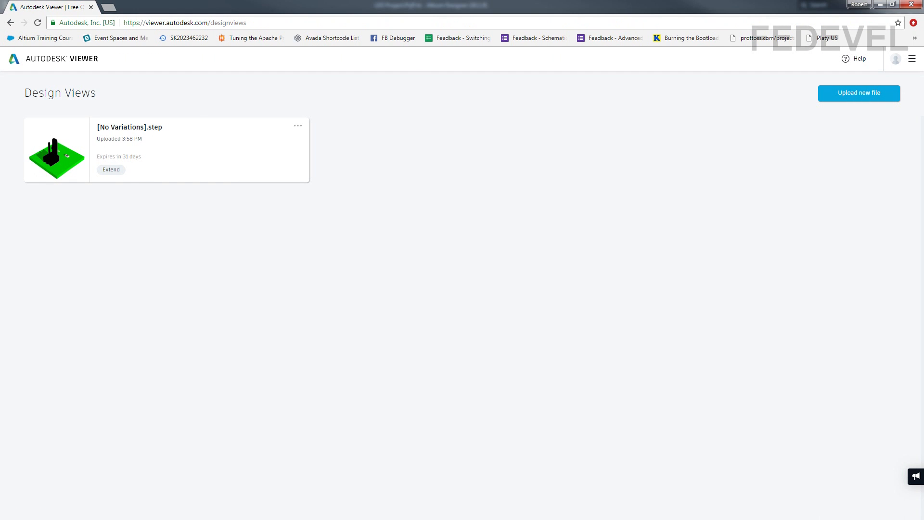
{"action": "key", "text": "alt+Tab"}
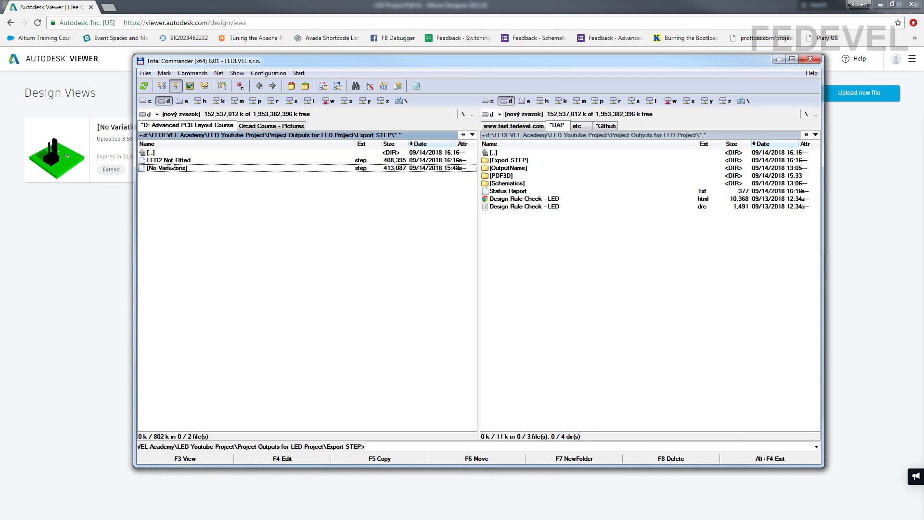
{"action": "right_click", "coordinate": [182, 162]}
{"action": "right_click_drag", "start_coordinate": [143, 193], "coordinate": [68, 253]}
{"action": "left_click_drag", "start_coordinate": [67, 252], "coordinate": [66, 252]}
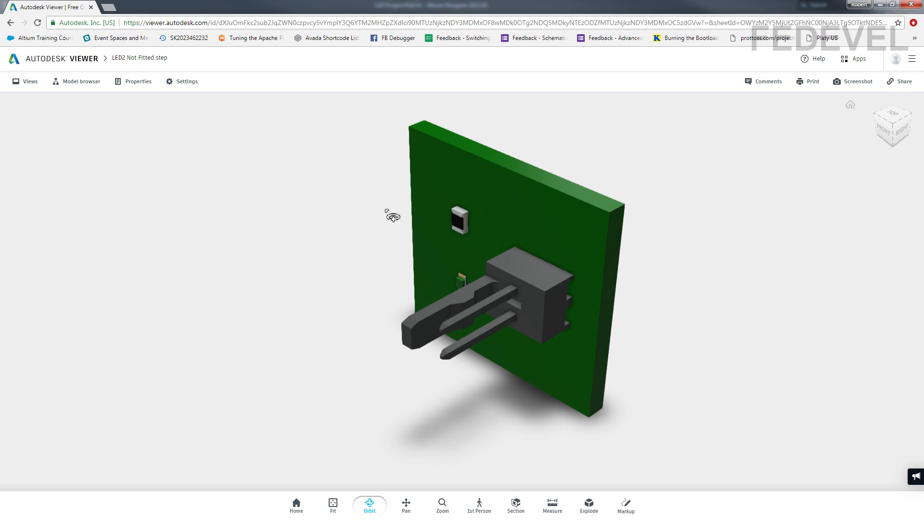
{"action": "left_click_drag", "start_coordinate": [320, 226], "coordinate": [316, 223]}
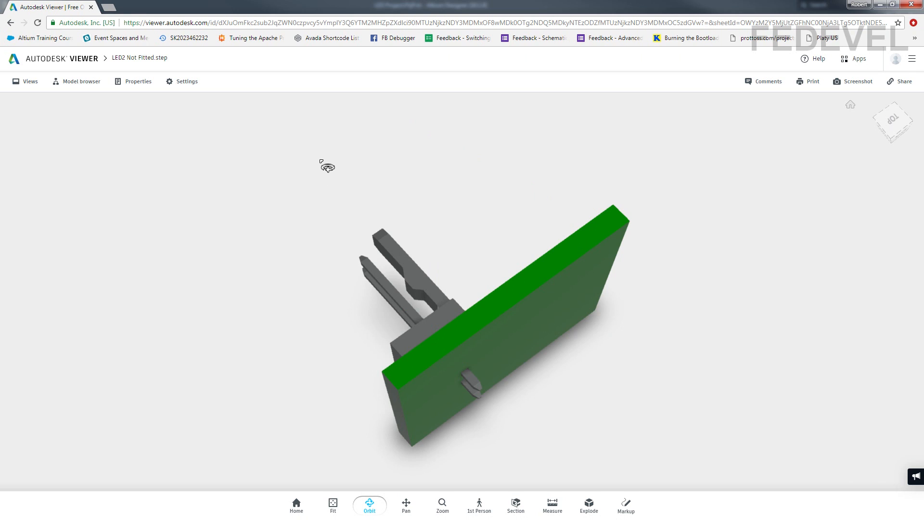
{"action": "left_click_drag", "start_coordinate": [322, 161], "coordinate": [320, 162]}
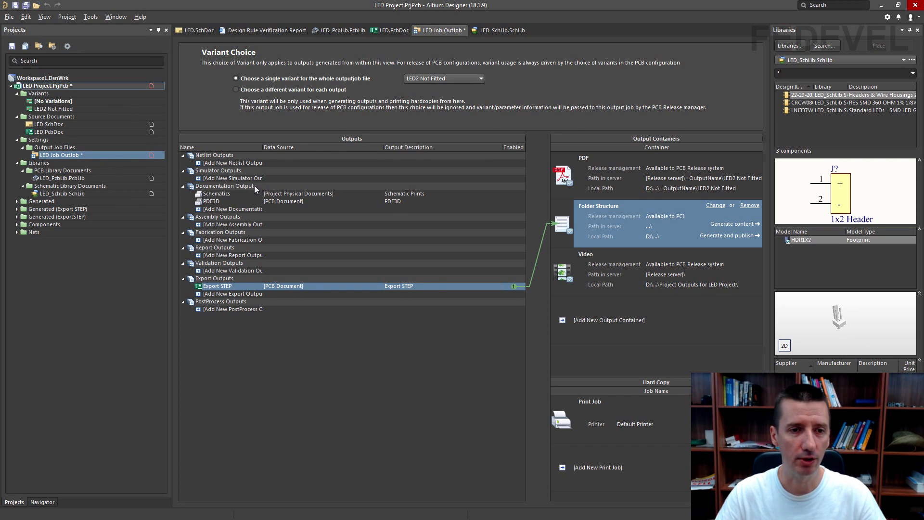
Add a Composite documentation output for [PCB Document] to the output job and name it Layers.
{"action": "left_click", "coordinate": [199, 210]}
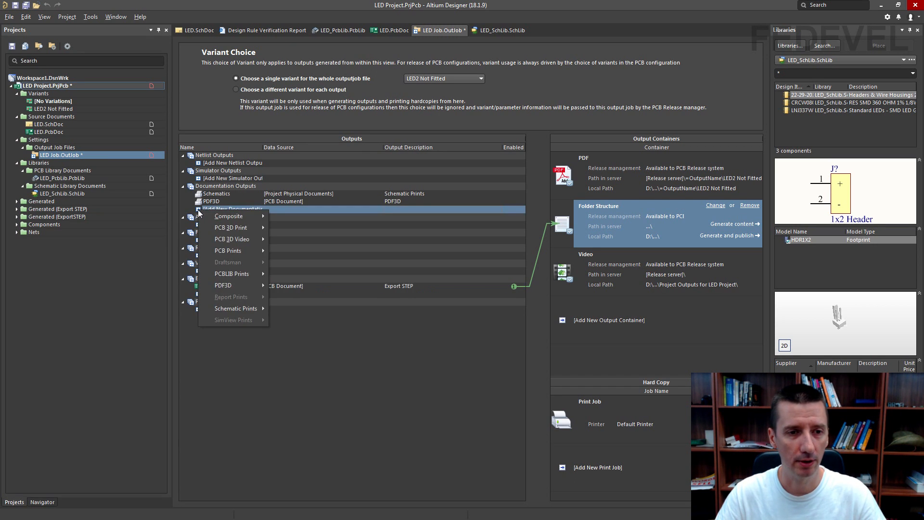
{"action": "mouse_move", "coordinate": [201, 218]}
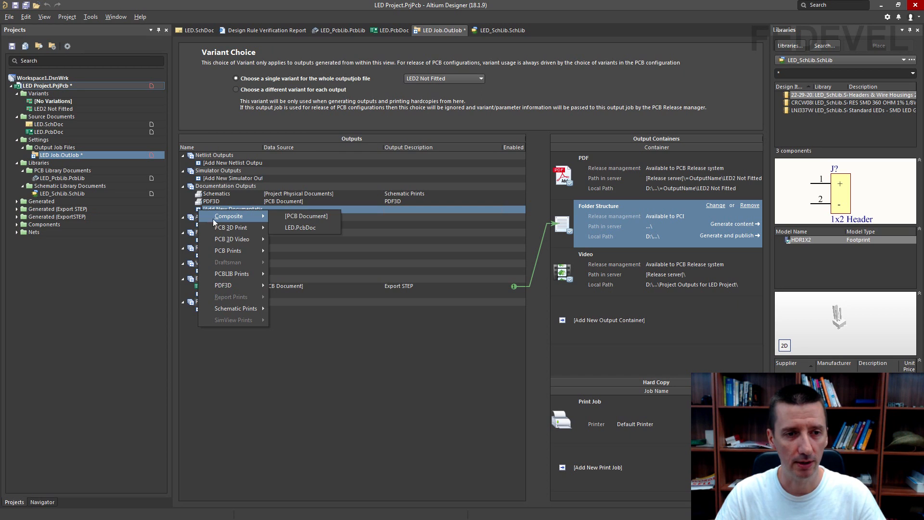
{"action": "left_click", "coordinate": [279, 215]}
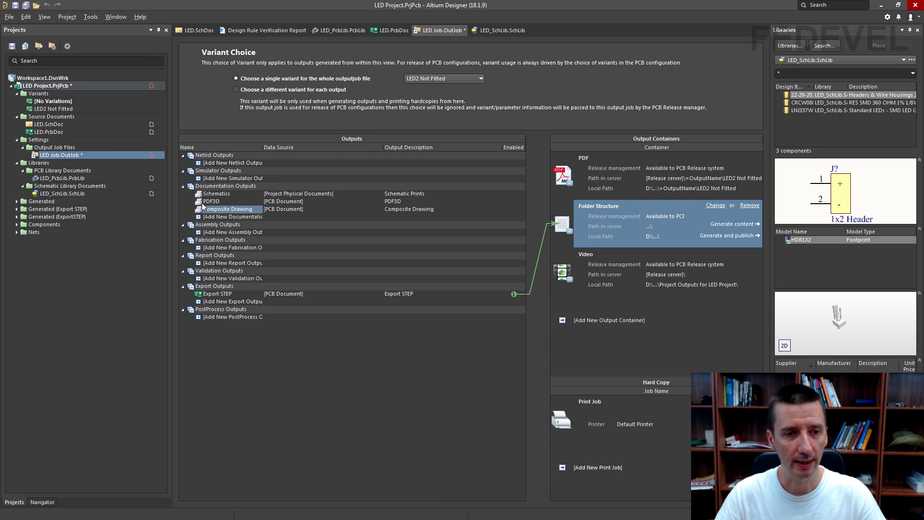
{"action": "left_click", "coordinate": [238, 210]}
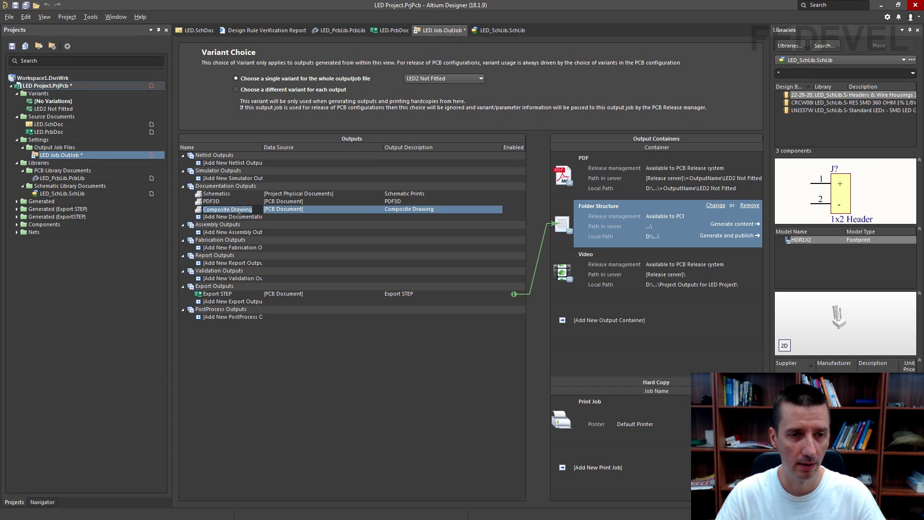
{"action": "type", "text": "Layers"}
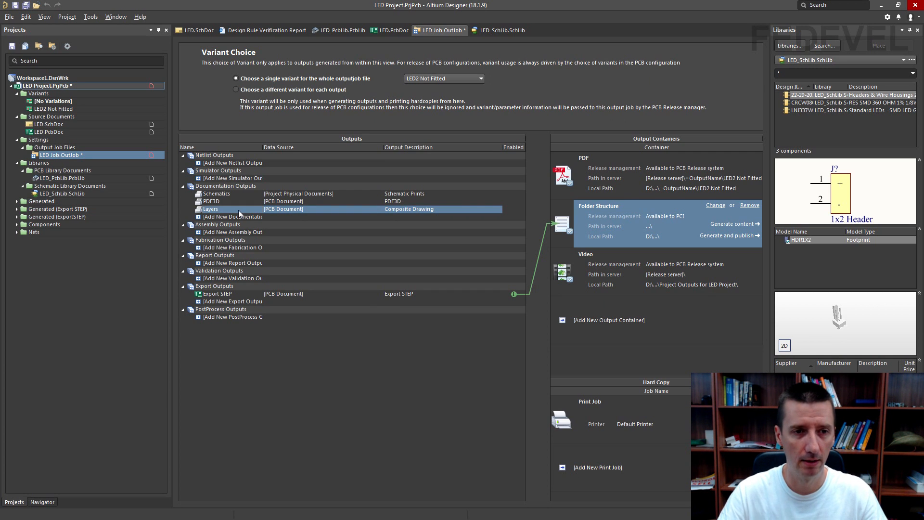
Set the page setup of the Layers output to Scaled Print at scale 1.00 with the Mono color set.
{"action": "right_click", "coordinate": [212, 209]}
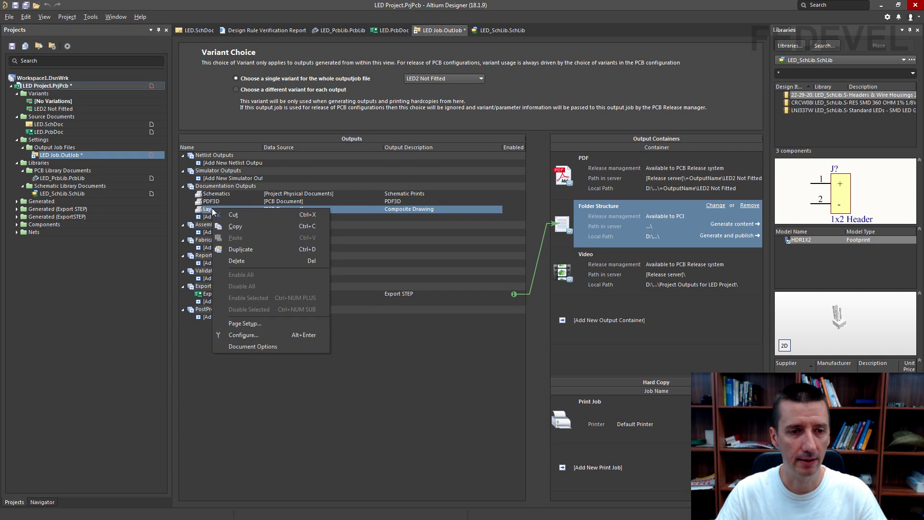
{"action": "left_click", "coordinate": [216, 323]}
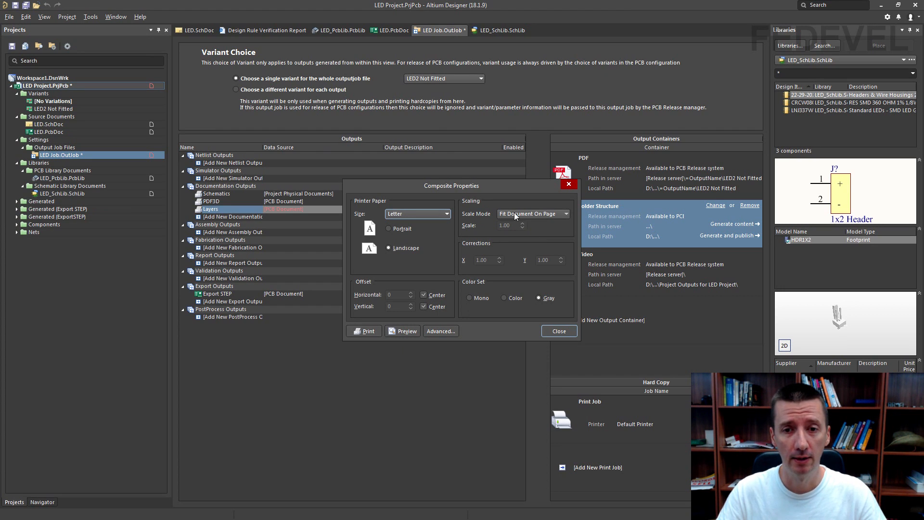
{"action": "left_click", "coordinate": [538, 213]}
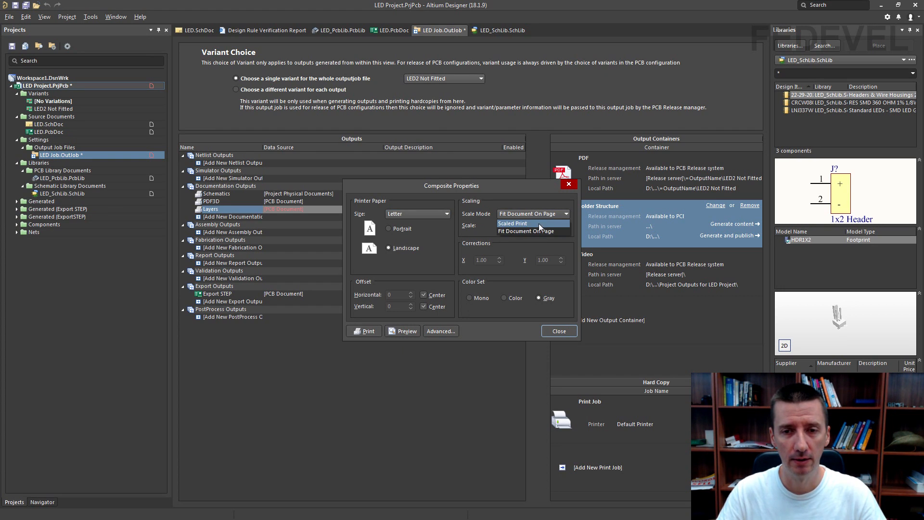
{"action": "left_click", "coordinate": [537, 223]}
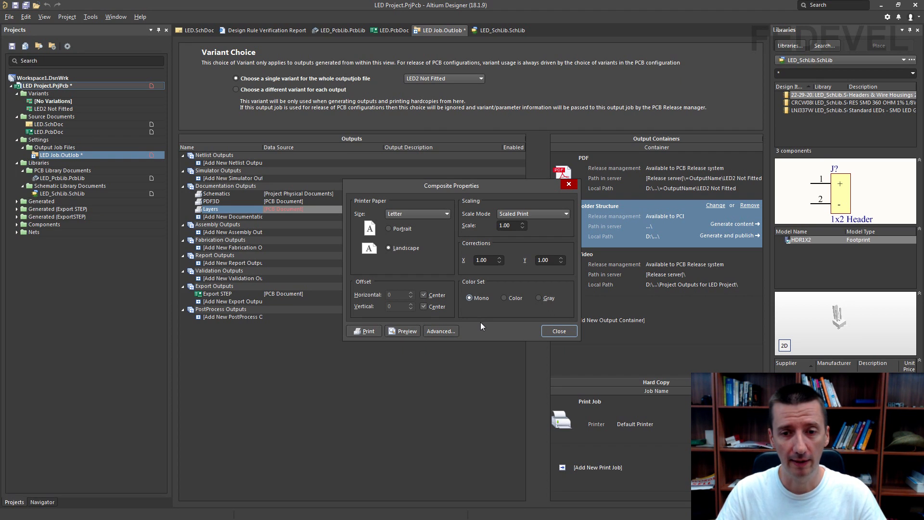
{"action": "left_click", "coordinate": [558, 331]}
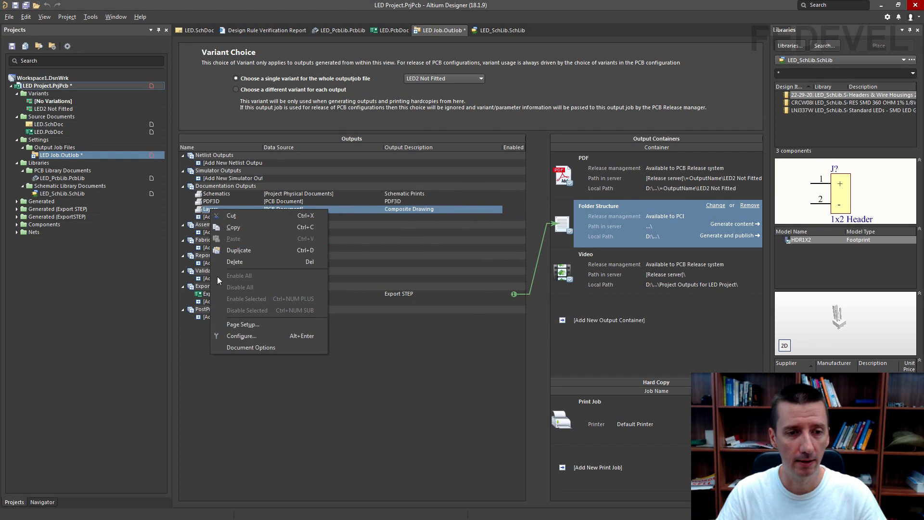
Open the printout configuration of the Layers output and rename the Multilayer Composite Print printout to TOP.
{"action": "left_click", "coordinate": [216, 336]}
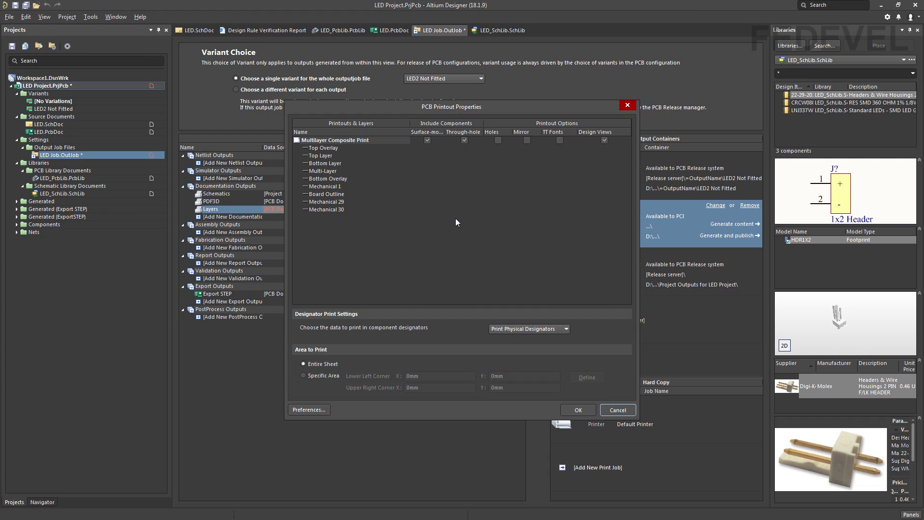
{"action": "double_click", "coordinate": [297, 141]}
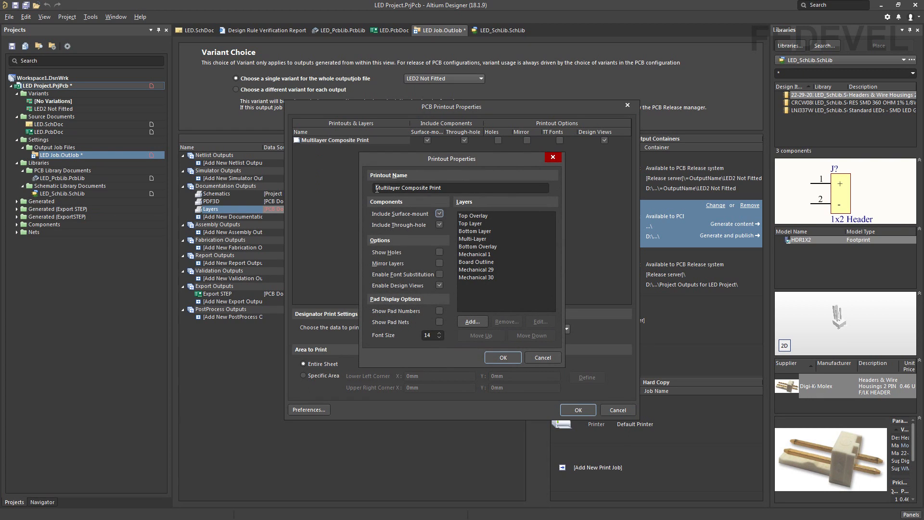
{"action": "left_click", "coordinate": [458, 187]}
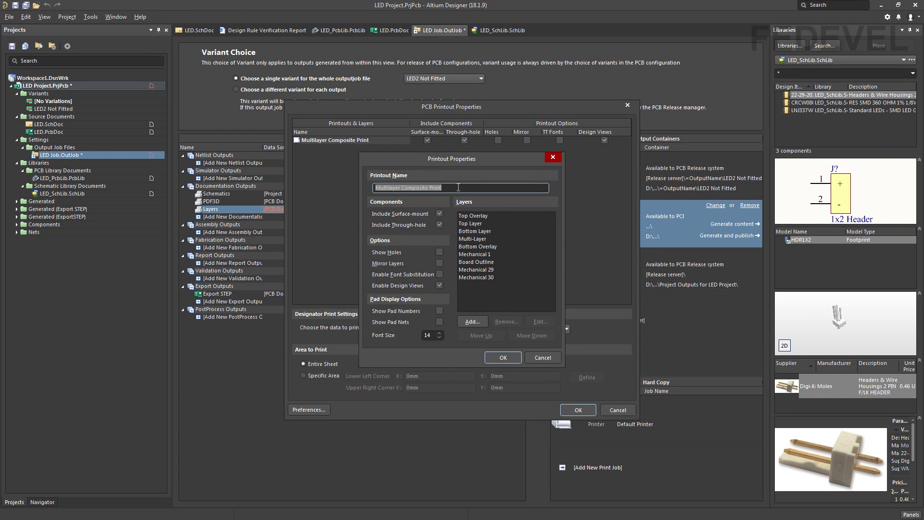
{"action": "type", "text": "TOP"}
Remove every layer except Top Layer and Board Outline from the TOP printout and enable Show Holes.
{"action": "left_click", "coordinate": [476, 223]}
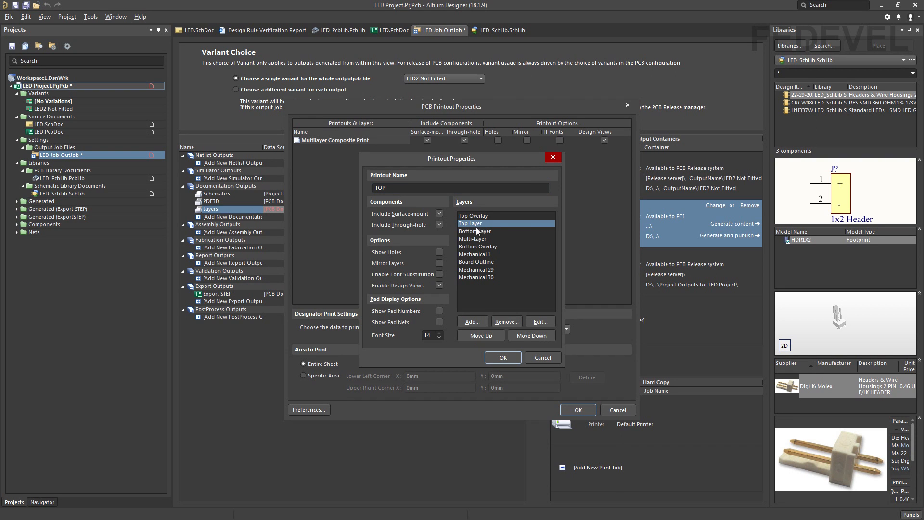
{"action": "left_click", "coordinate": [476, 262]}
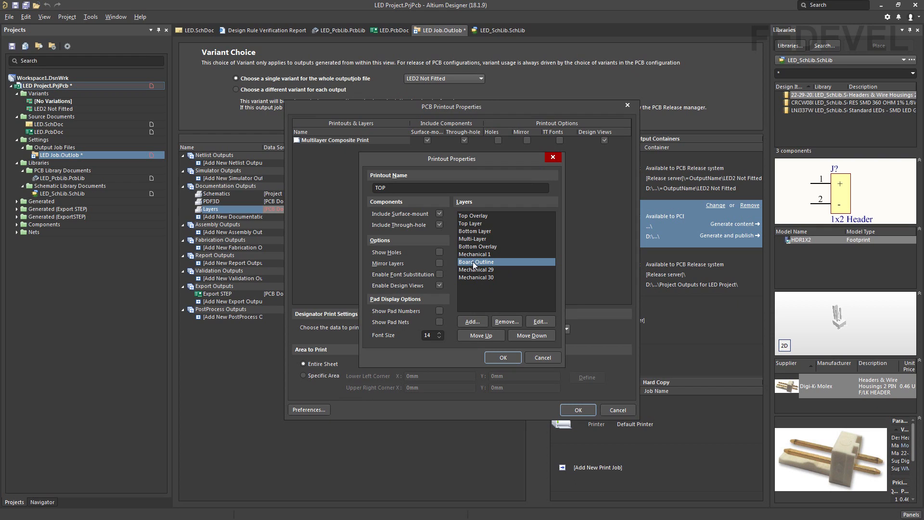
{"action": "left_click", "coordinate": [498, 219]}
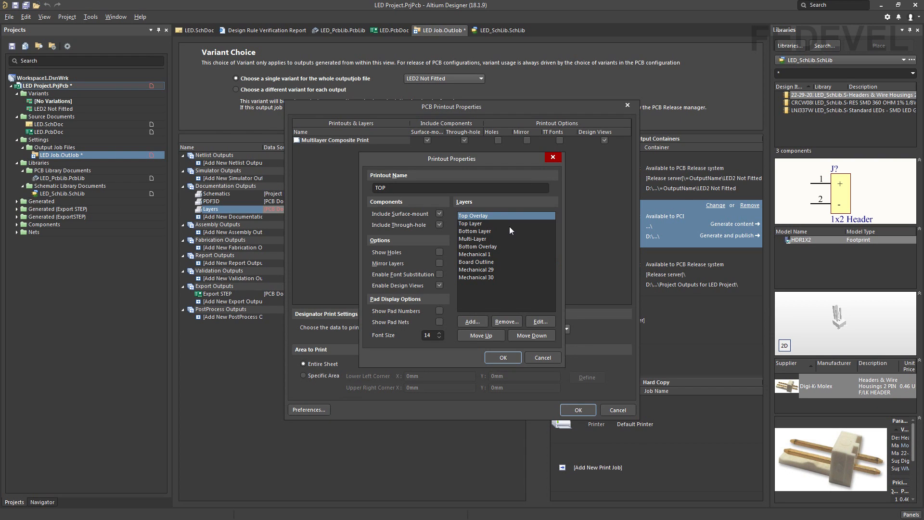
{"action": "left_click", "coordinate": [501, 276], "text": "shift"}
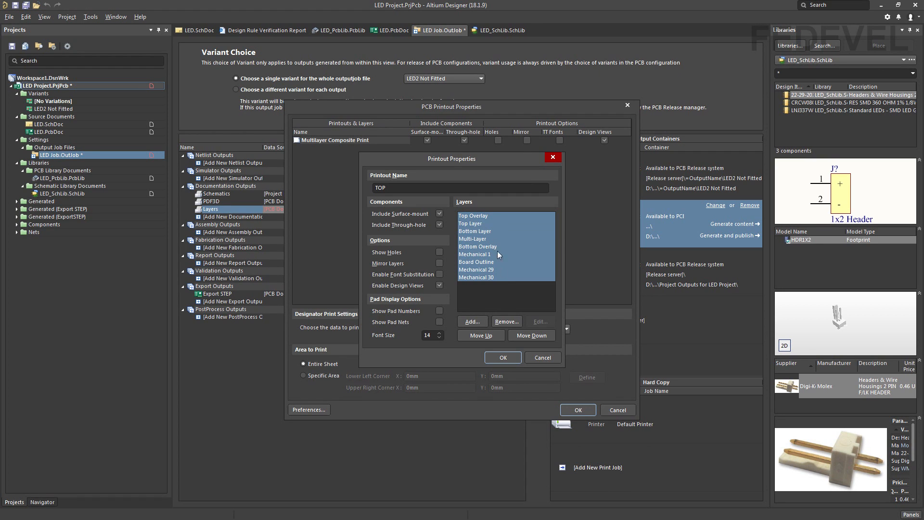
{"action": "left_click", "coordinate": [474, 223], "text": "ctrl"}
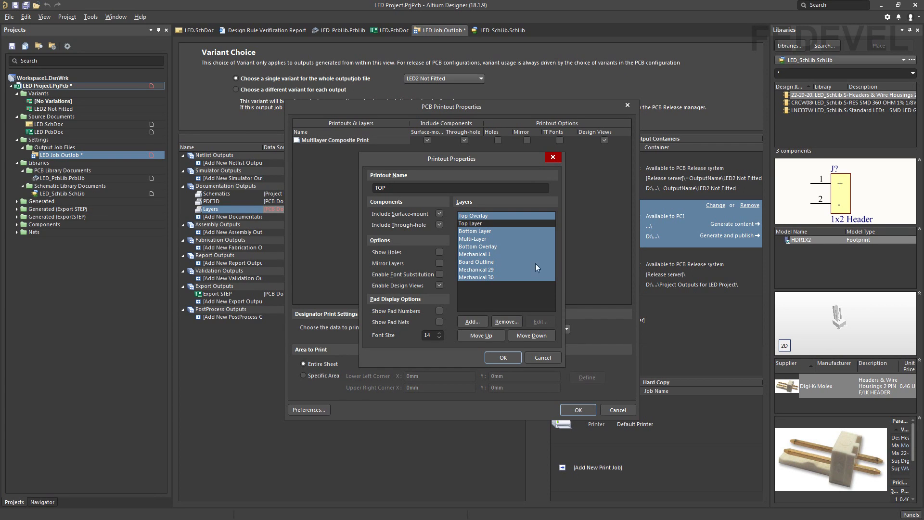
{"action": "left_click", "coordinate": [490, 262], "text": "ctrl"}
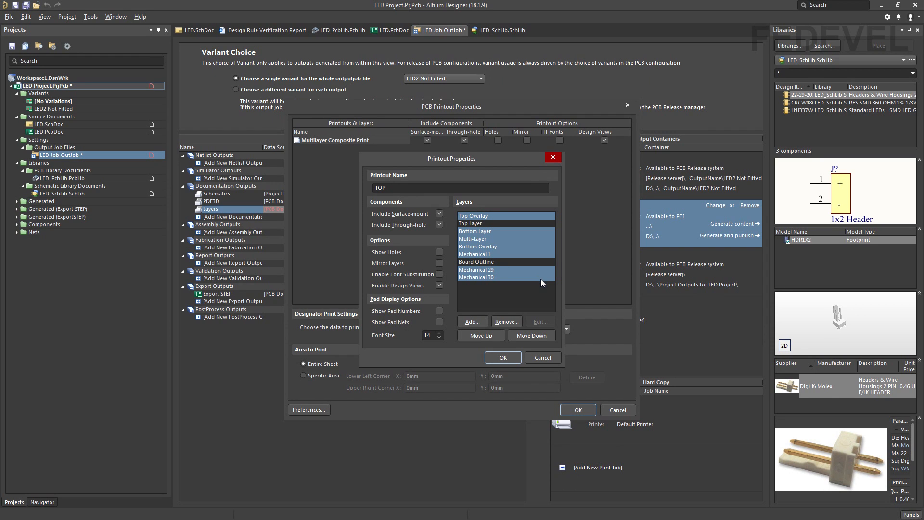
{"action": "left_click", "coordinate": [507, 322]}
{"action": "left_click", "coordinate": [479, 282]}
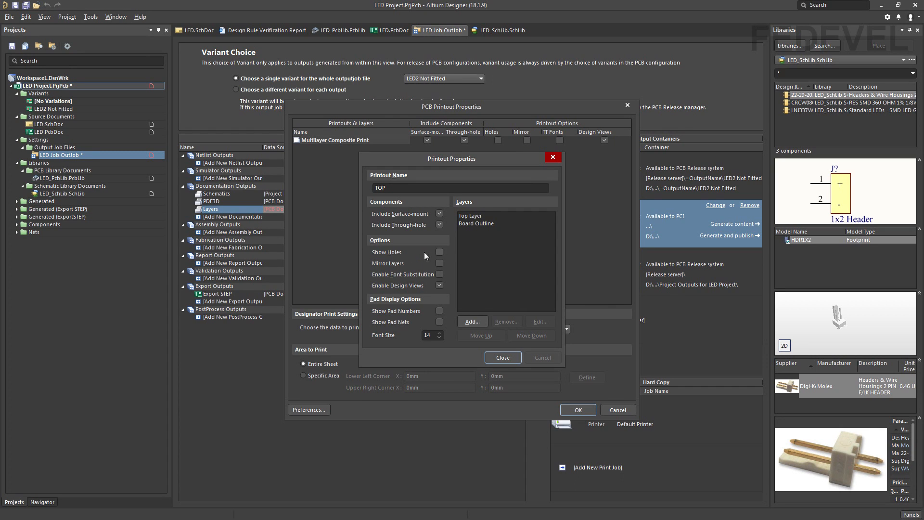
{"action": "left_click", "coordinate": [439, 252]}
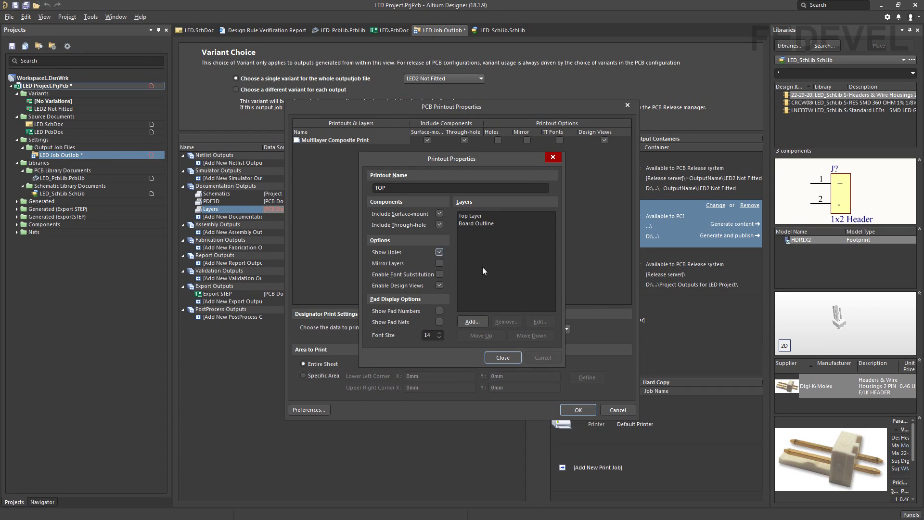
{"action": "left_click", "coordinate": [503, 358]}
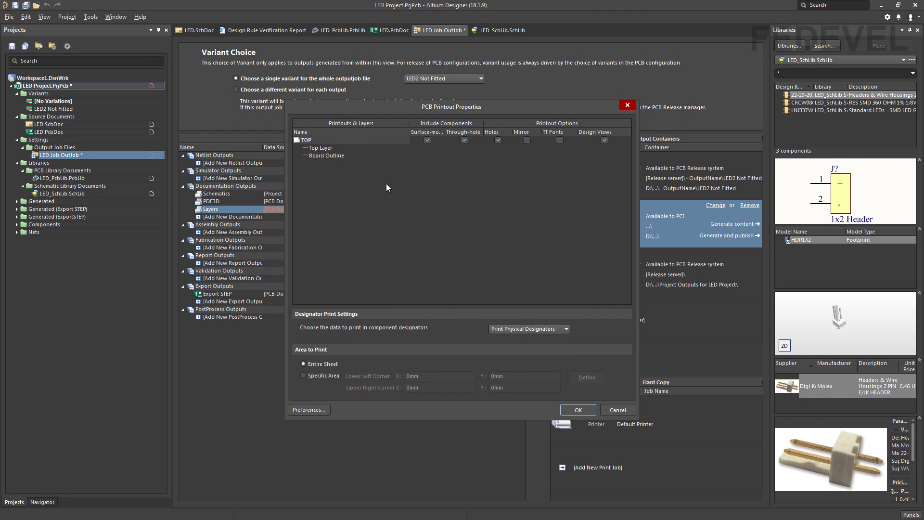
Insert a new printout in the Layers output's PCB printout configuration and name it BOTTOM.
{"action": "right_click", "coordinate": [371, 177]}
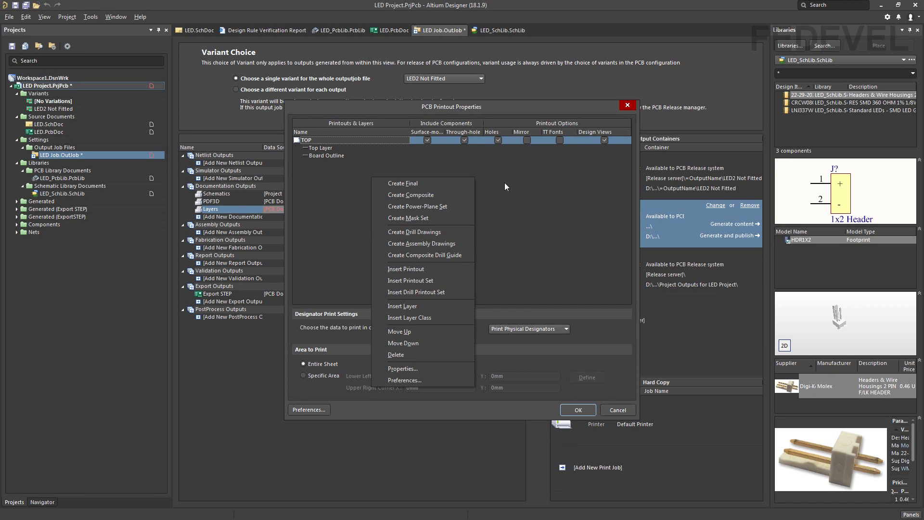
{"action": "right_click", "coordinate": [492, 164]}
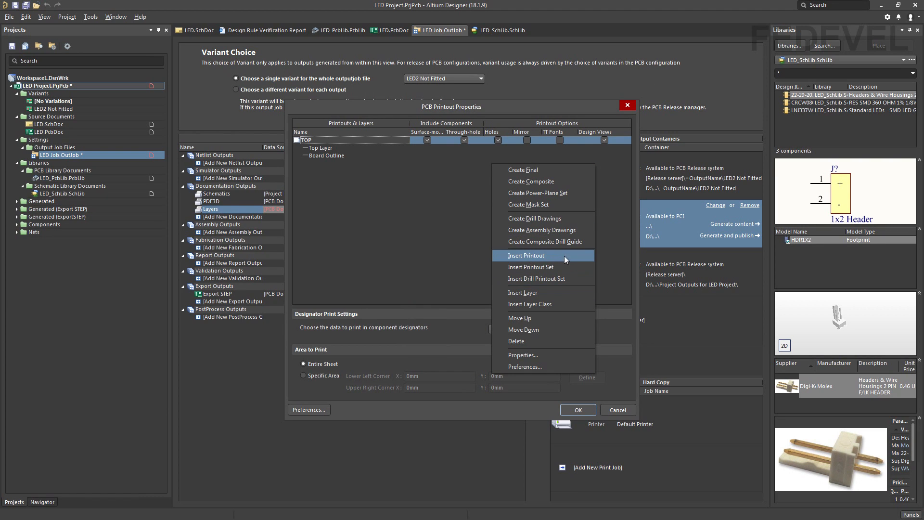
{"action": "left_click", "coordinate": [499, 258]}
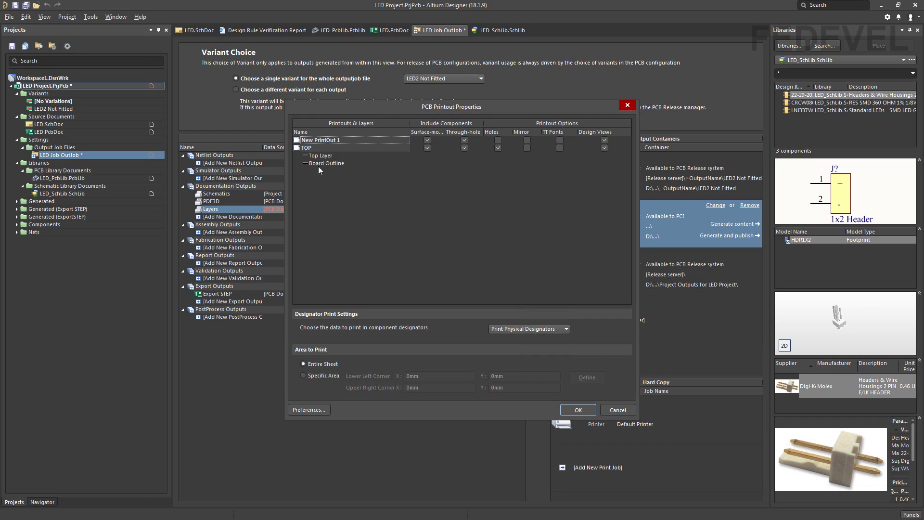
{"action": "double_click", "coordinate": [298, 140]}
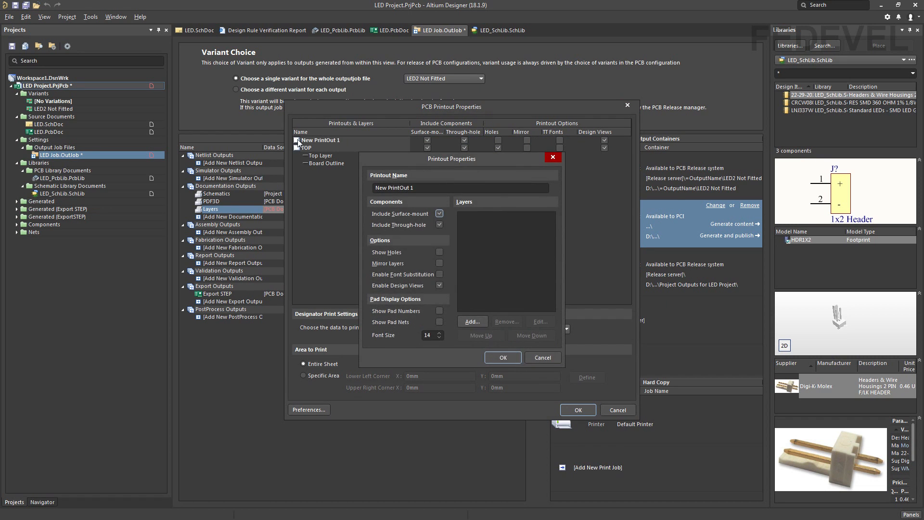
{"action": "triple_click", "coordinate": [427, 189]}
{"action": "type", "text": "BOTTOM"}
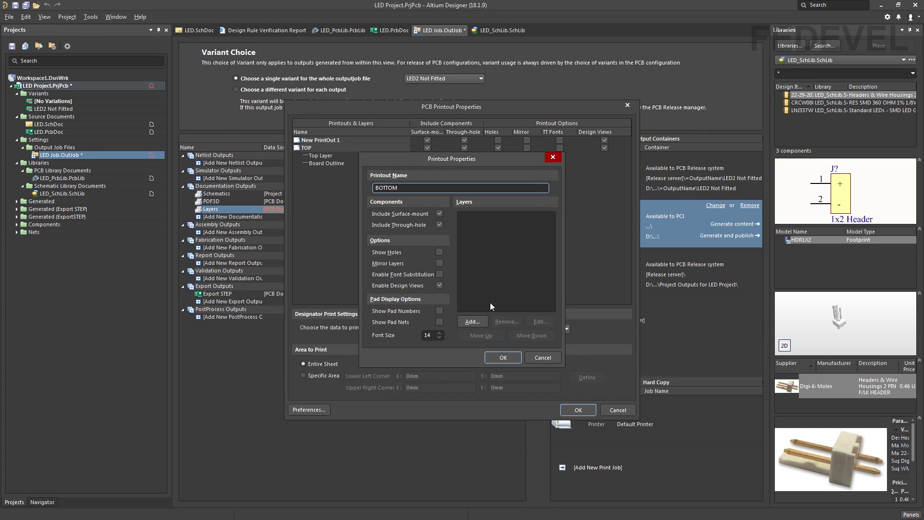
Add Bottom Layer and Board Outline to the layers of the BOTTOM printout.
{"action": "left_click", "coordinate": [475, 322]}
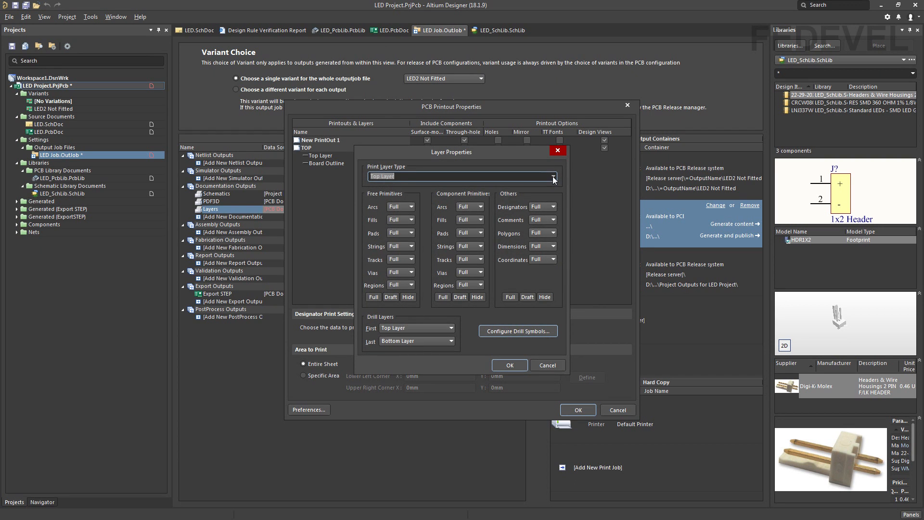
{"action": "left_click", "coordinate": [554, 178]}
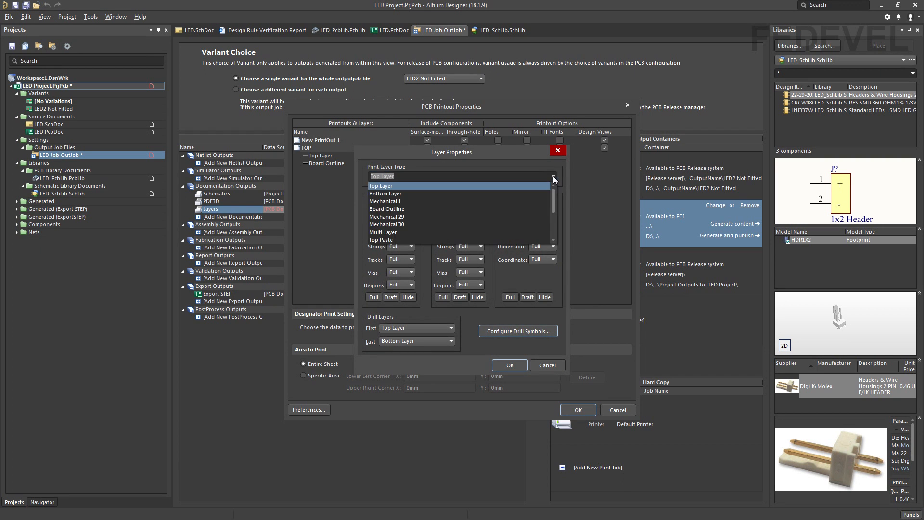
{"action": "left_click", "coordinate": [400, 194]}
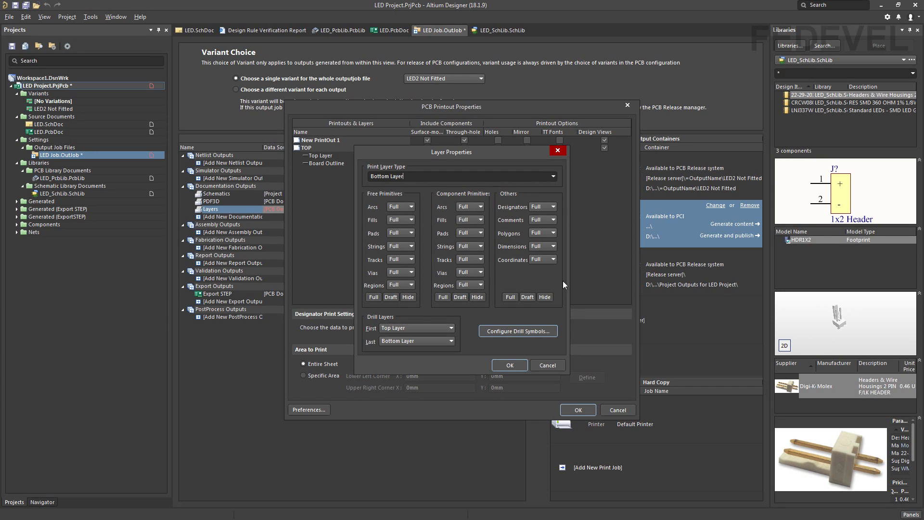
{"action": "left_click", "coordinate": [506, 364]}
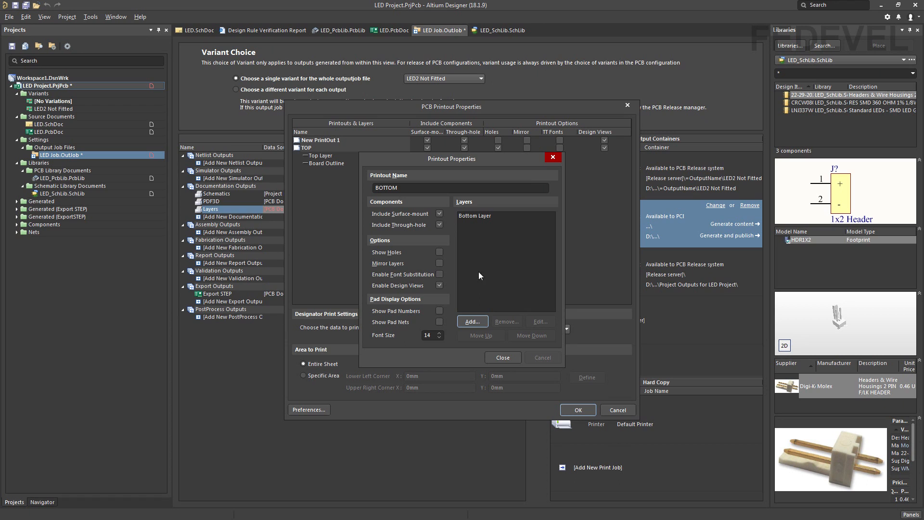
{"action": "left_click", "coordinate": [471, 322]}
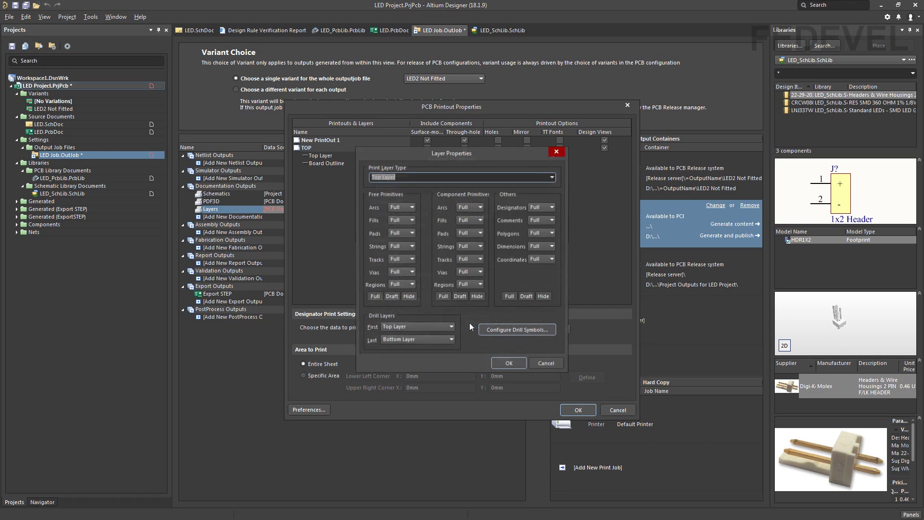
{"action": "left_click", "coordinate": [555, 176]}
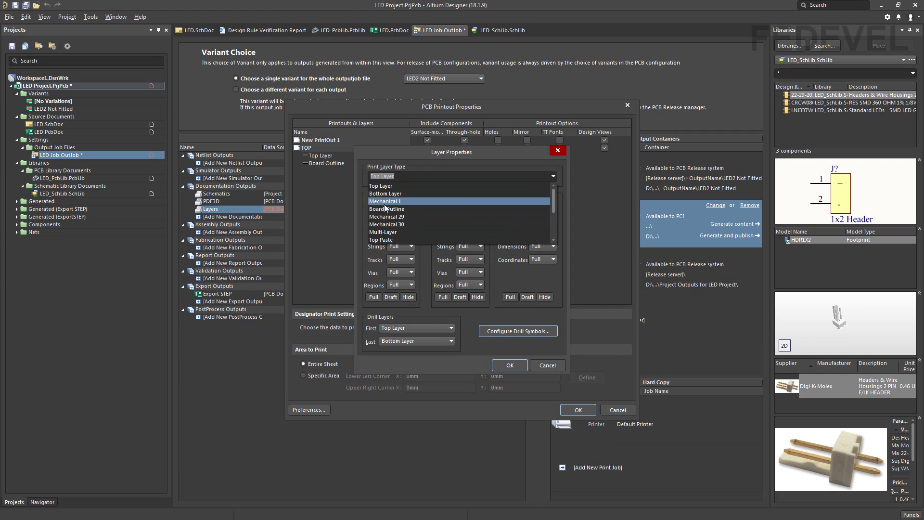
{"action": "left_click", "coordinate": [406, 209]}
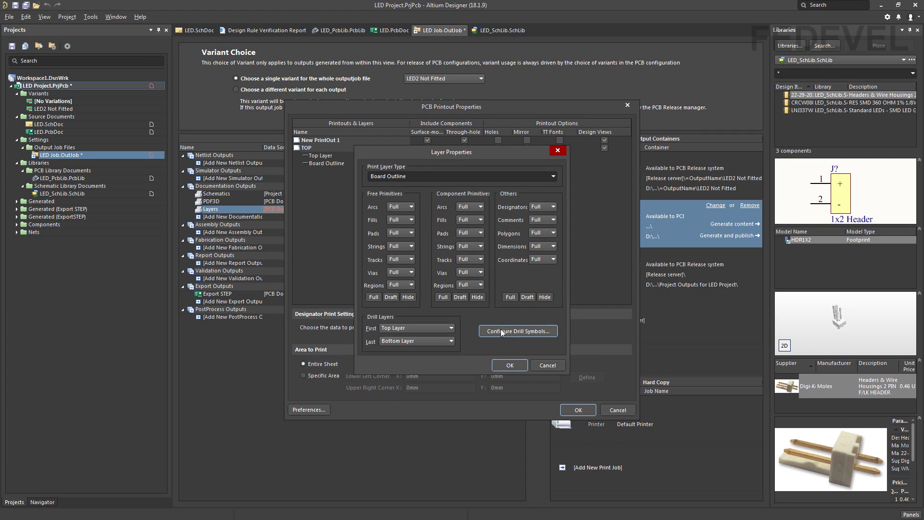
{"action": "left_click", "coordinate": [510, 364]}
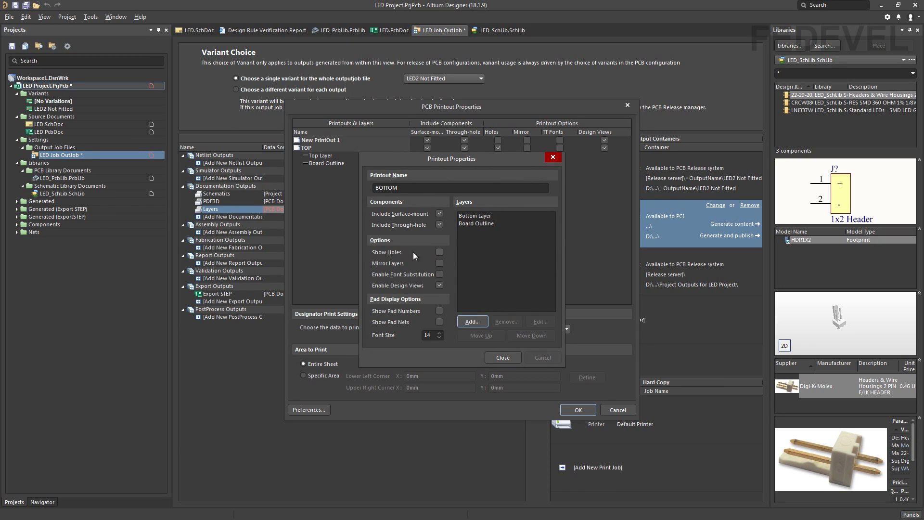
Enable Show Holes and Mirror Layers for the BOTTOM printout, and order the TOP printout above it.
{"action": "left_click", "coordinate": [440, 252]}
{"action": "left_click", "coordinate": [502, 357]}
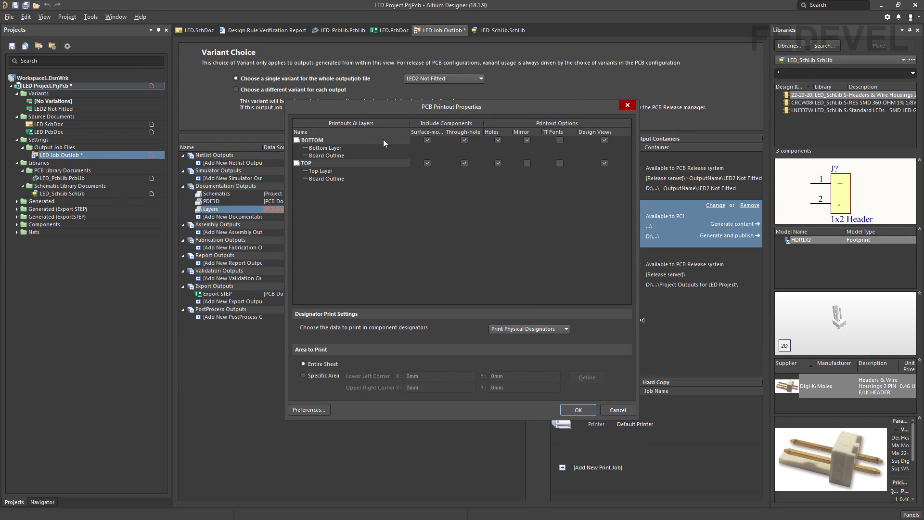
{"action": "right_click", "coordinate": [326, 164]}
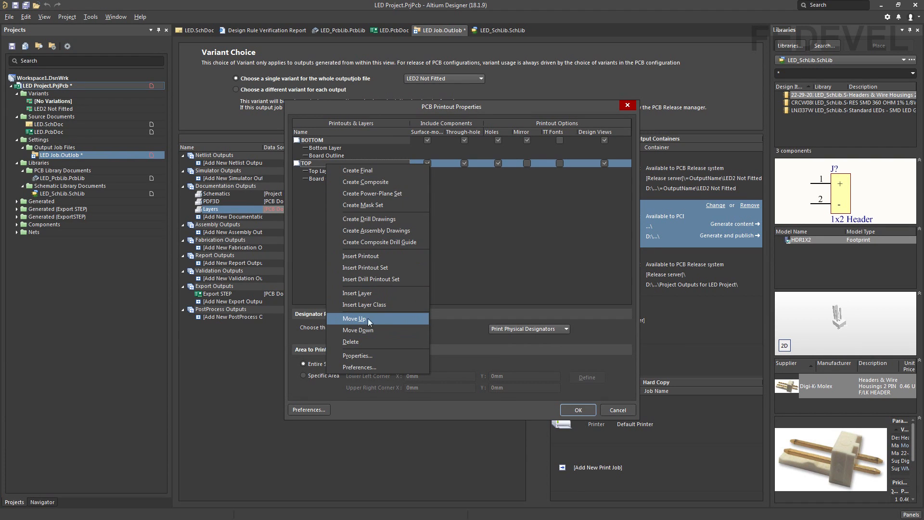
{"action": "left_click", "coordinate": [338, 320]}
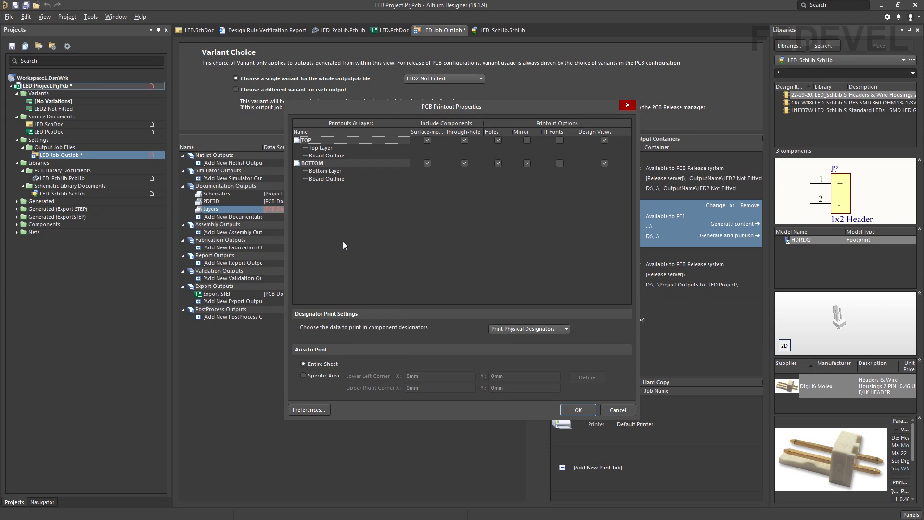
{"action": "left_click", "coordinate": [584, 409]}
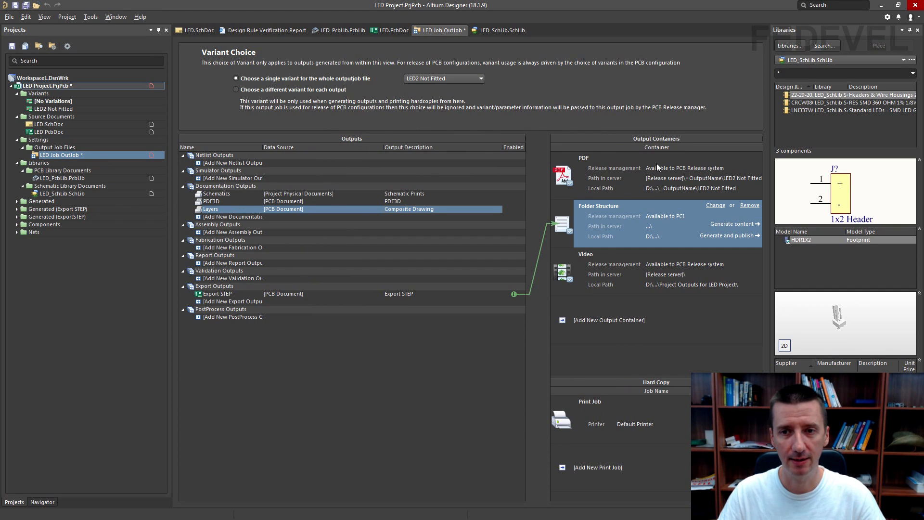
Link the Layers output to the PDF container in place of the PDF3D output.
{"action": "left_click", "coordinate": [614, 173]}
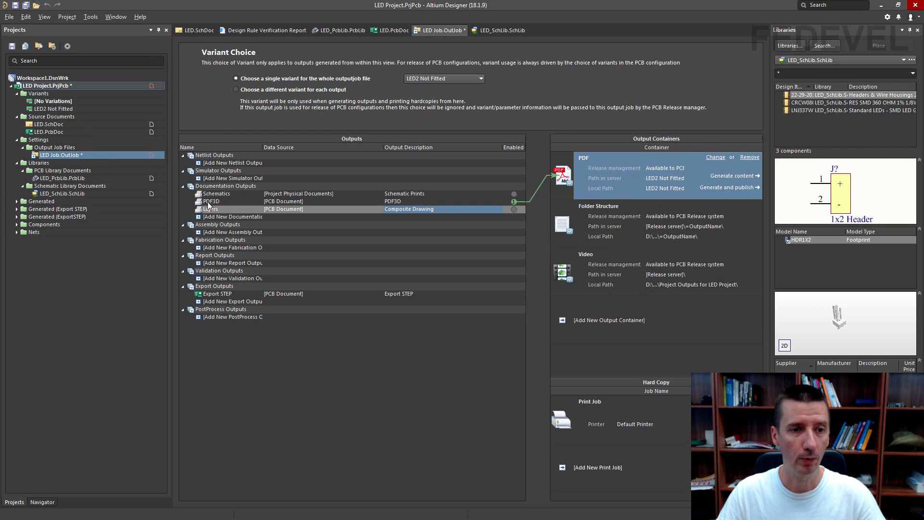
{"action": "left_click", "coordinate": [514, 202]}
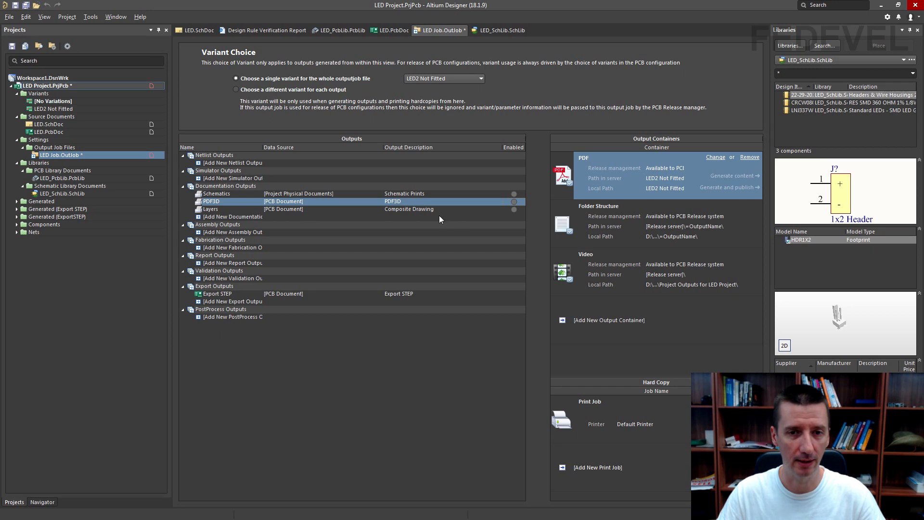
{"action": "left_click", "coordinate": [514, 209]}
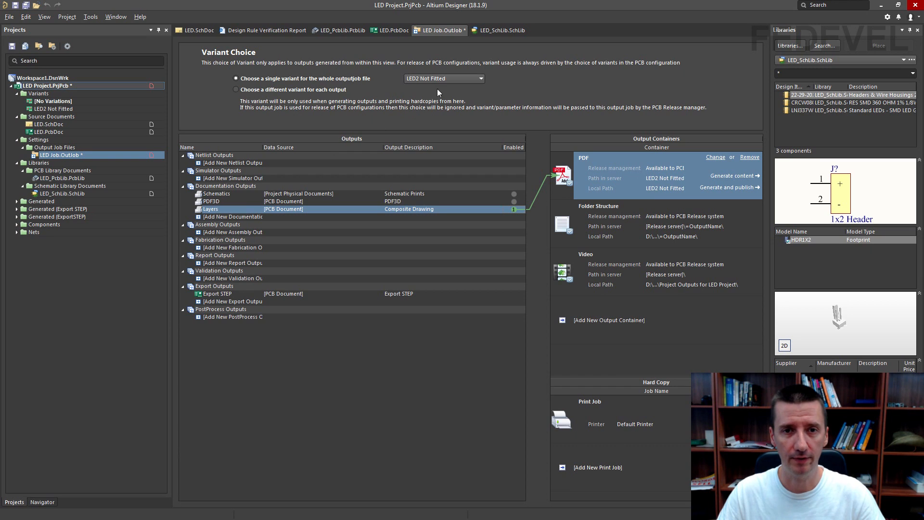
Set the variant for the whole output job to [No Variations] and generate the PDF content.
{"action": "left_click", "coordinate": [443, 78]}
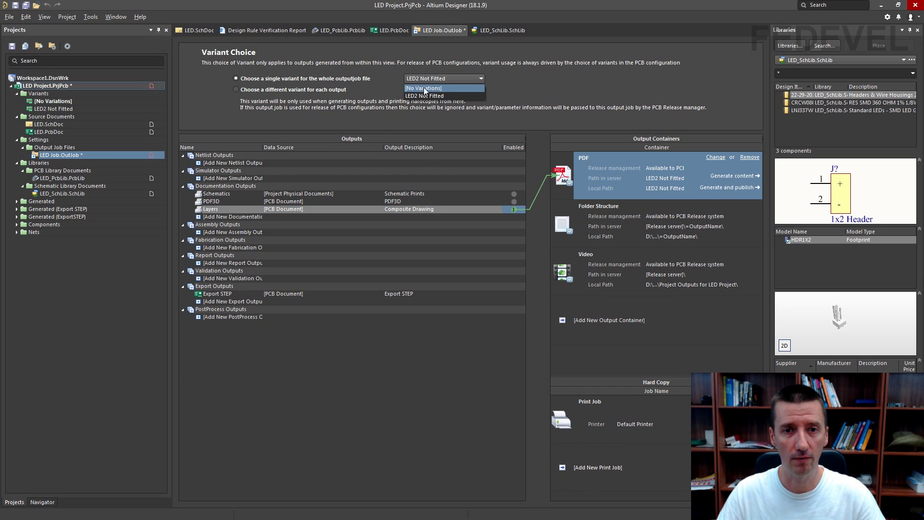
{"action": "left_click", "coordinate": [446, 88]}
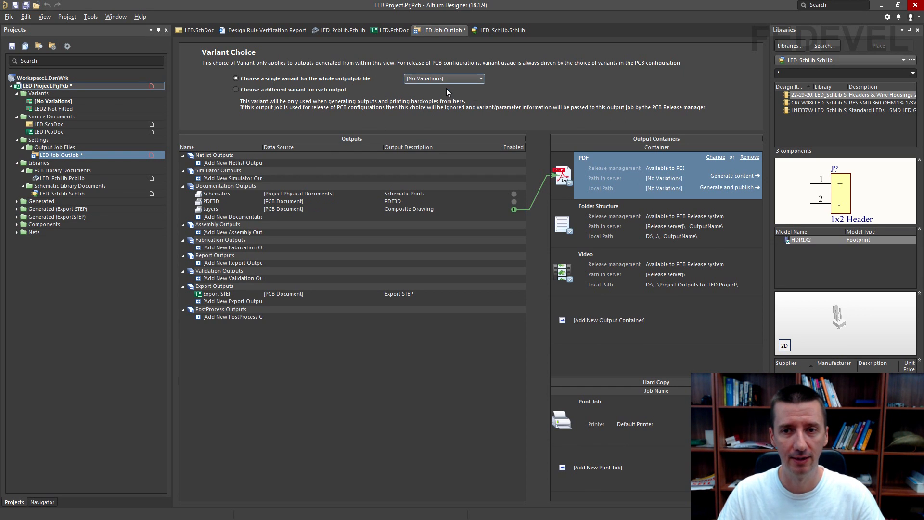
{"action": "left_click", "coordinate": [721, 176]}
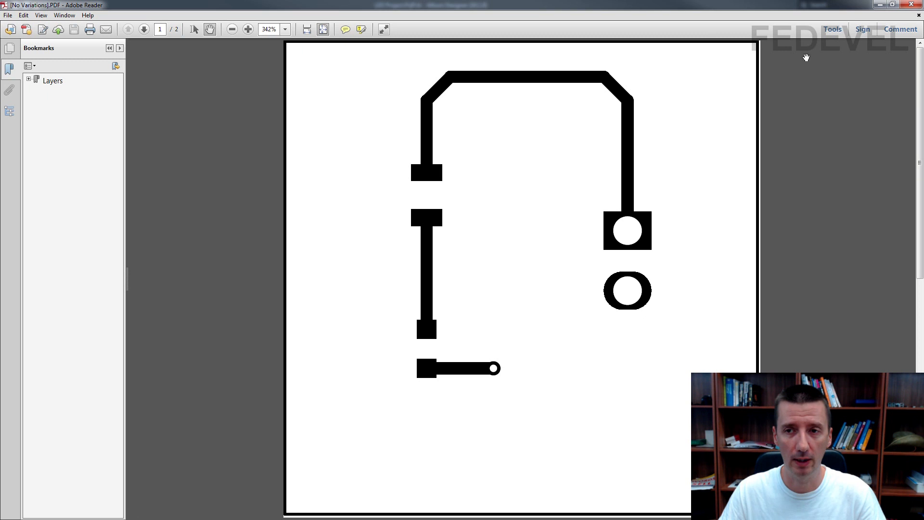
Check the second page of the generated PDF, and inspect the Layers output folder in Total Commander.
{"action": "scroll", "coordinate": [809, 173], "scroll_direction": "down", "scroll_amount": 3}
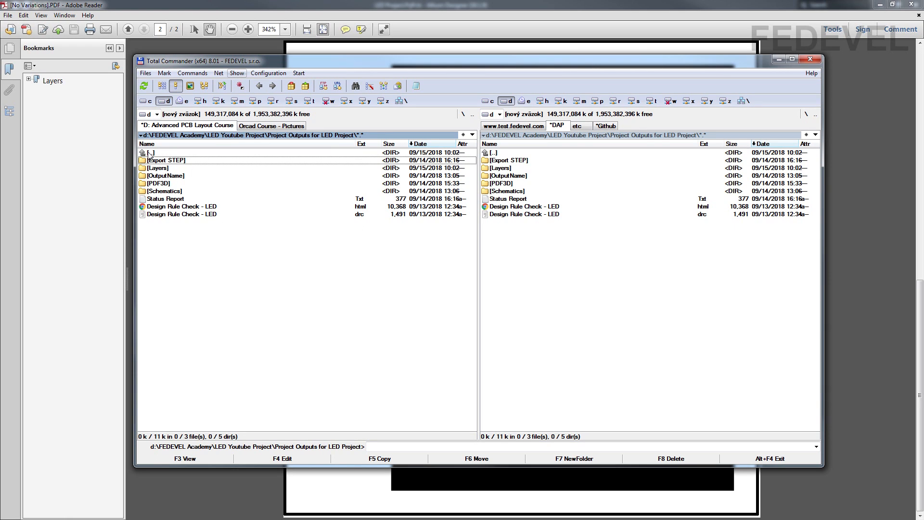
{"action": "double_click", "coordinate": [178, 168]}
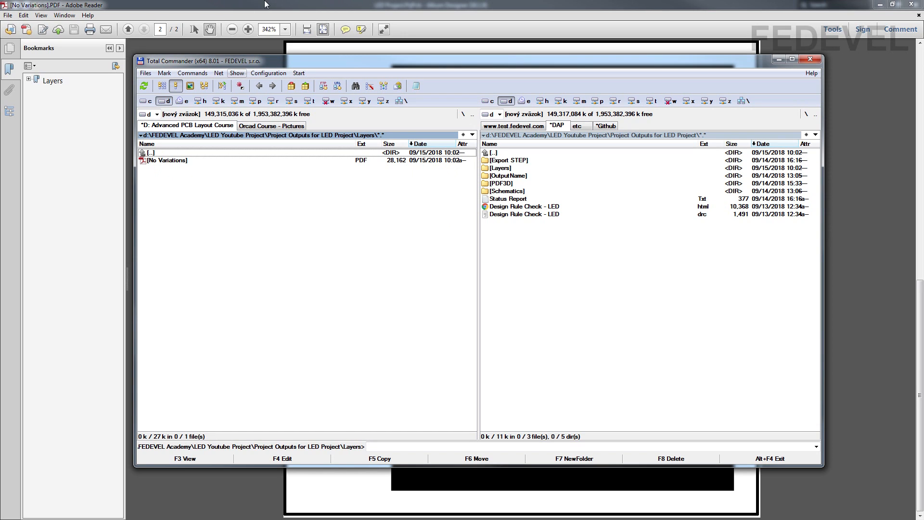
{"action": "double_click", "coordinate": [199, 154]}
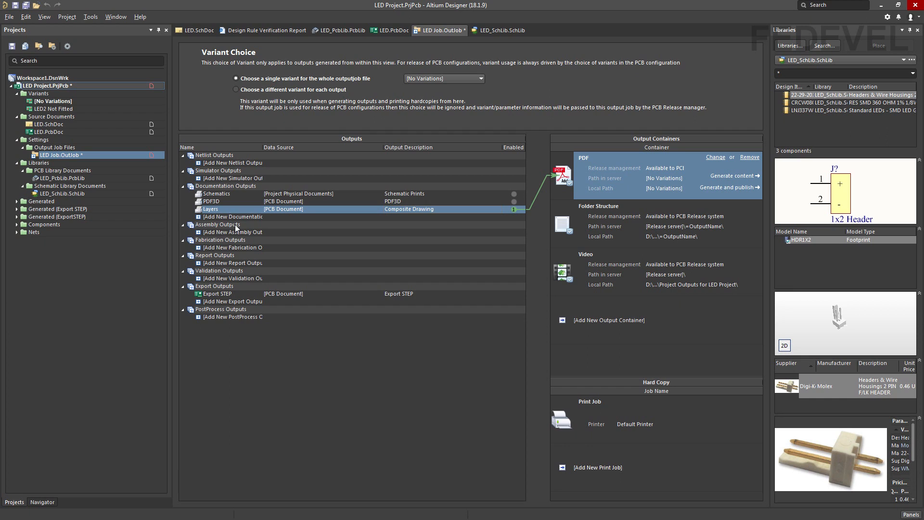
Add an Assembly Drawings output with [PCB Document] as its data source under Assembly Outputs.
{"action": "left_click", "coordinate": [200, 234]}
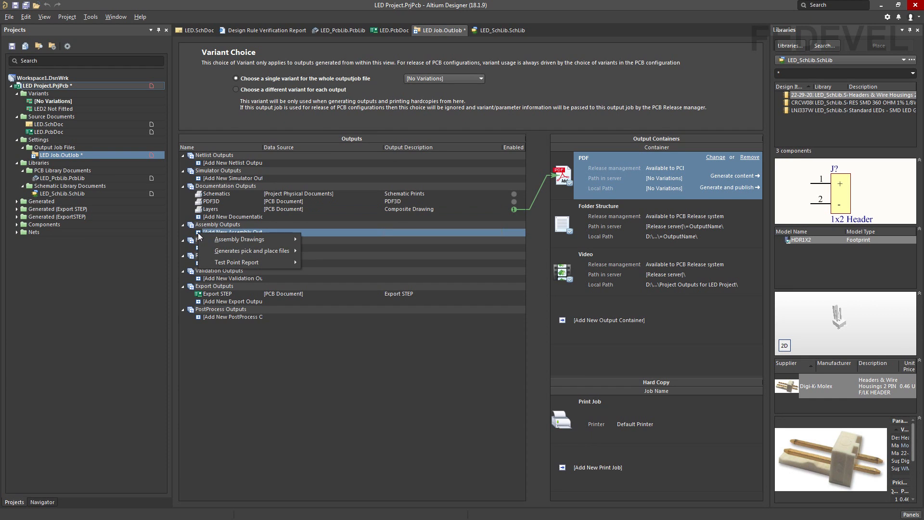
{"action": "mouse_move", "coordinate": [202, 241]}
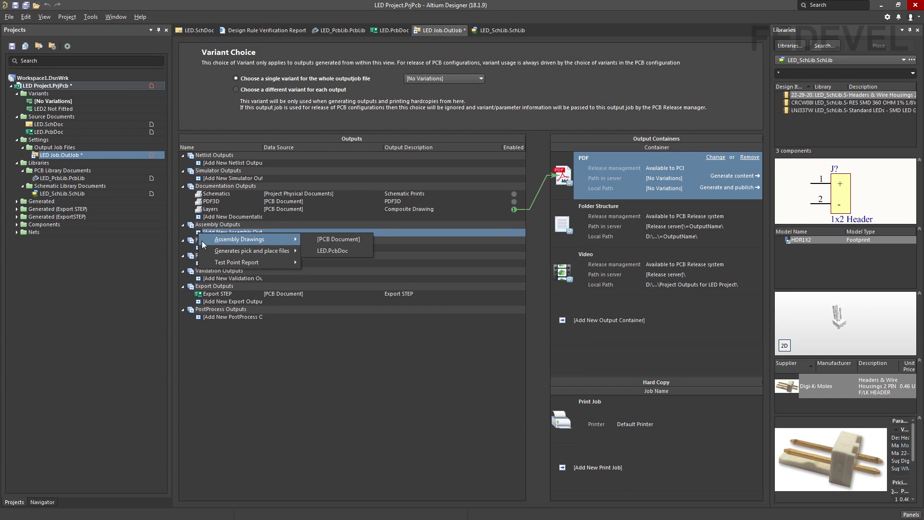
{"action": "left_click", "coordinate": [306, 240]}
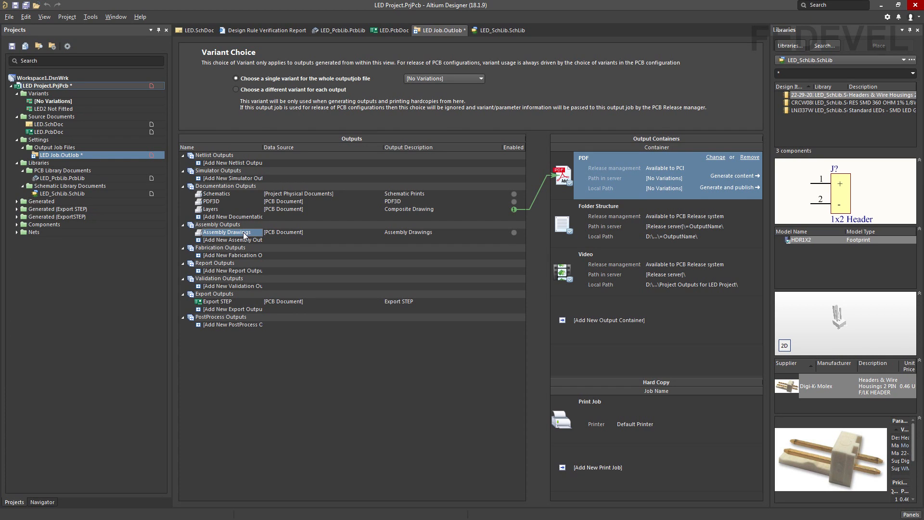
Set the color set of the Assembly Drawings page setup to Color.
{"action": "right_click", "coordinate": [220, 236]}
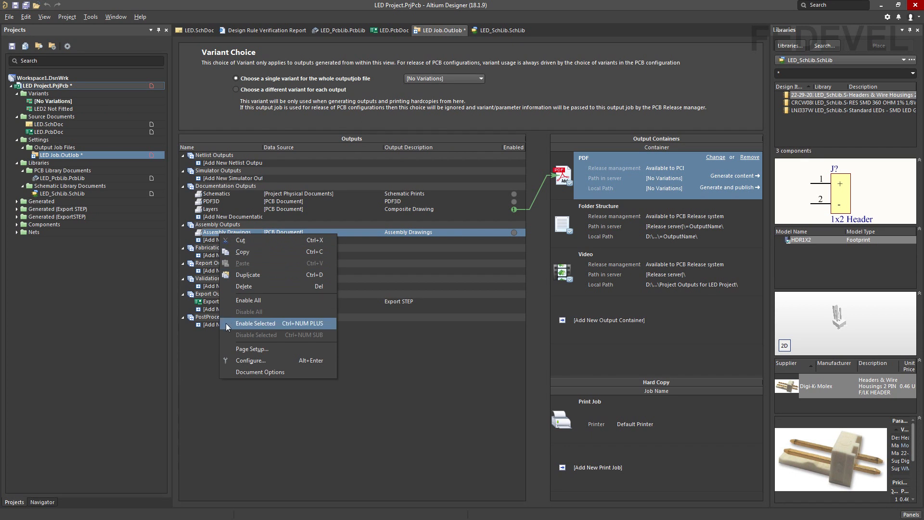
{"action": "left_click", "coordinate": [228, 352]}
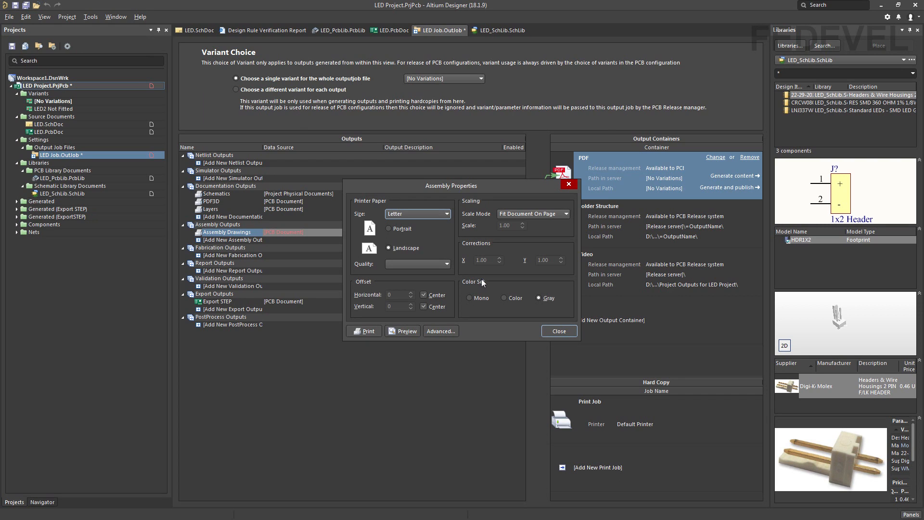
{"action": "left_click", "coordinate": [504, 298]}
{"action": "left_click", "coordinate": [559, 331]}
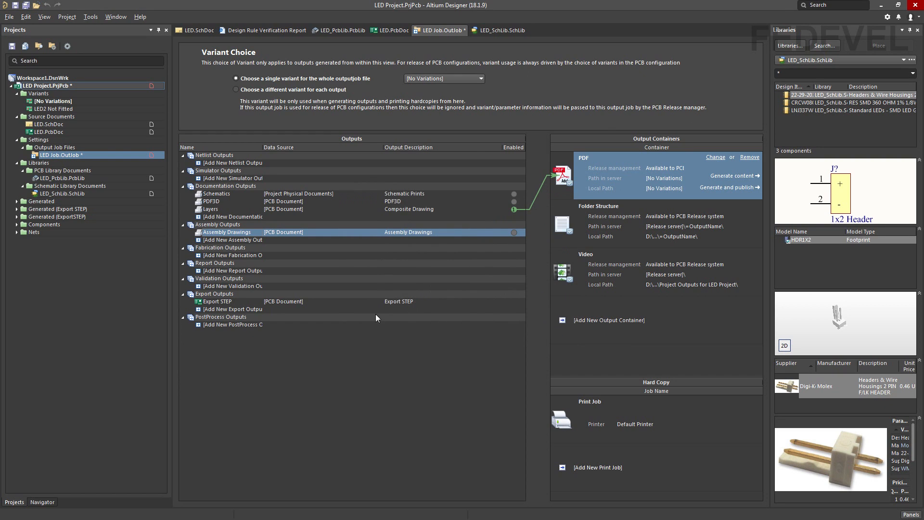
Remove Top Overlay, Multi-Layer, Mechanical 1 and Mechanical 30 from the Top LayerAssembly Drawing printout of the Assembly Drawings output.
{"action": "right_click", "coordinate": [229, 234]}
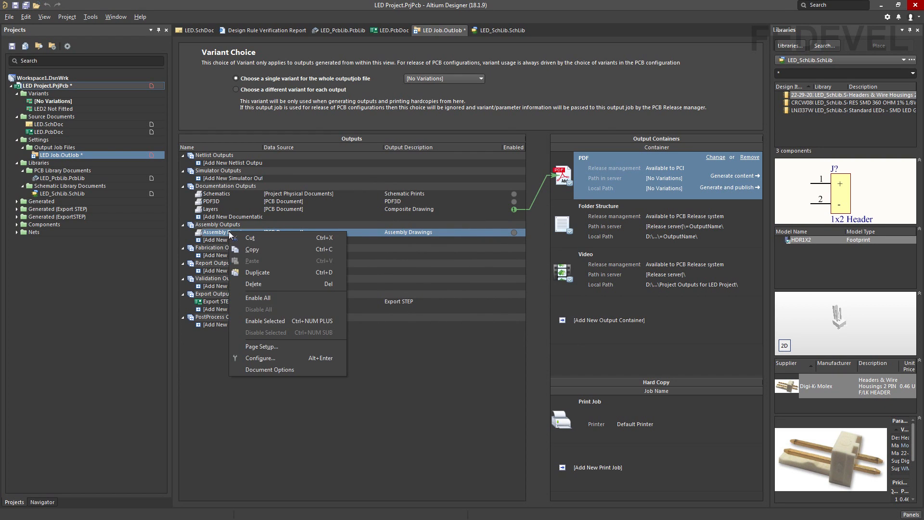
{"action": "left_click", "coordinate": [240, 359]}
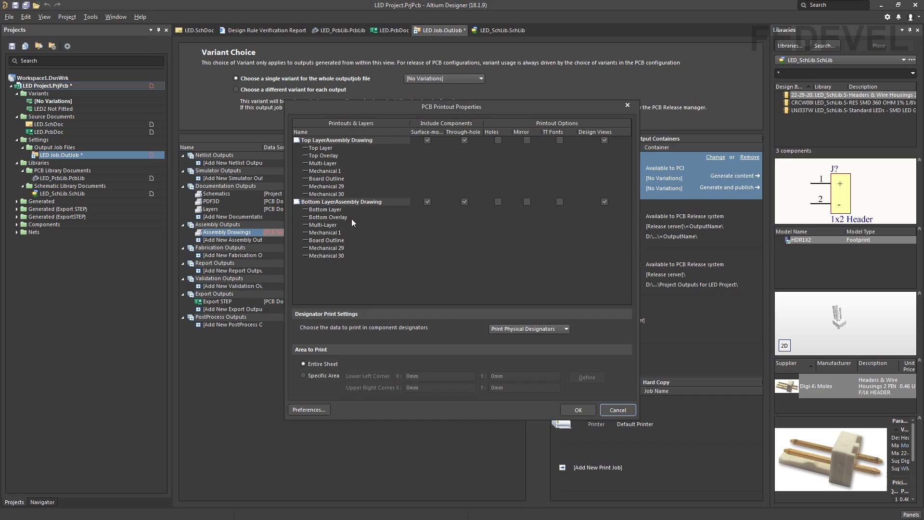
{"action": "double_click", "coordinate": [297, 140]}
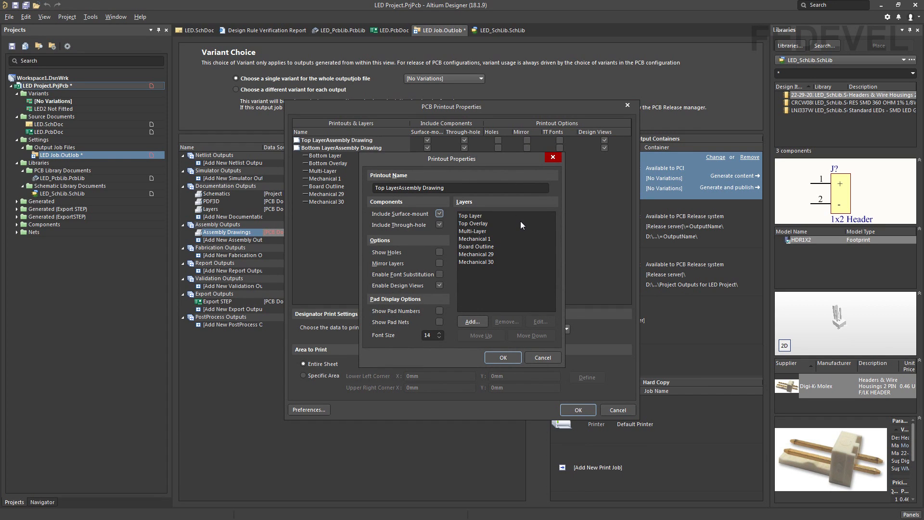
{"action": "left_click", "coordinate": [476, 225]}
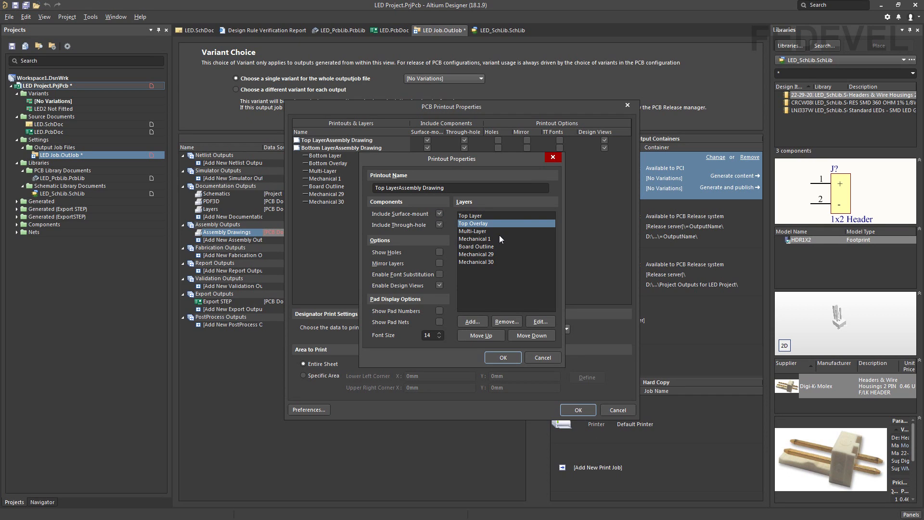
{"action": "left_click", "coordinate": [479, 231], "text": "shift"}
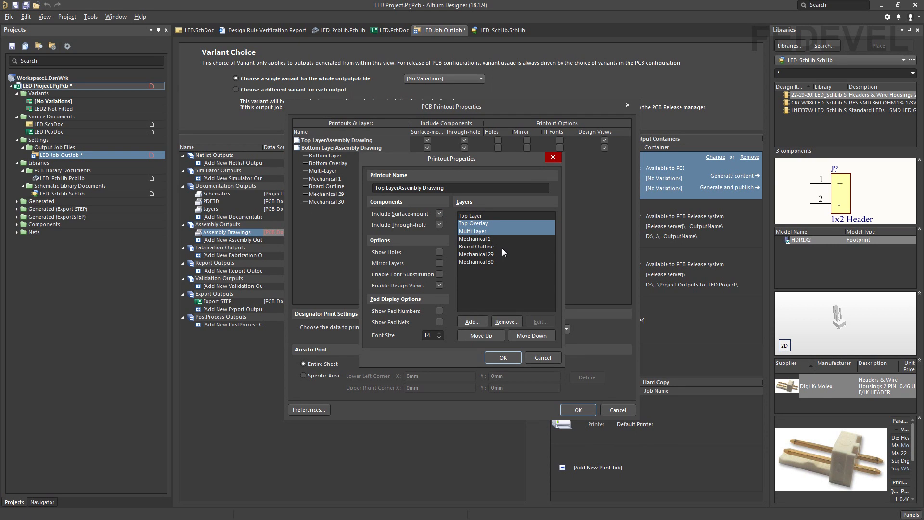
{"action": "left_click", "coordinate": [472, 239], "text": "shift"}
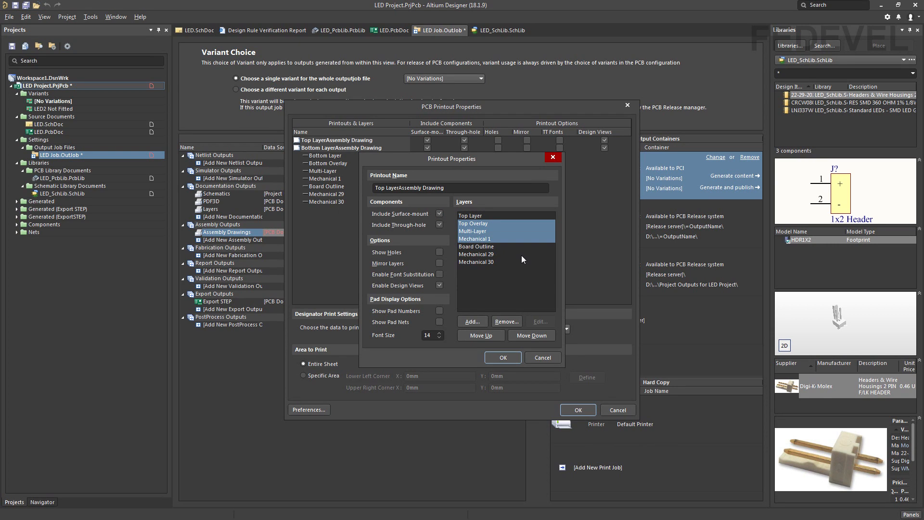
{"action": "left_click", "coordinate": [475, 263], "text": "ctrl"}
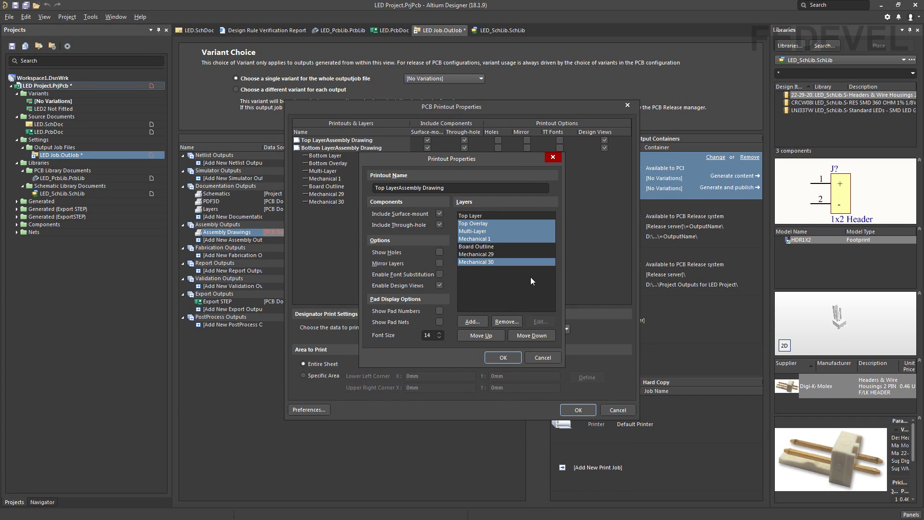
{"action": "left_click", "coordinate": [509, 321]}
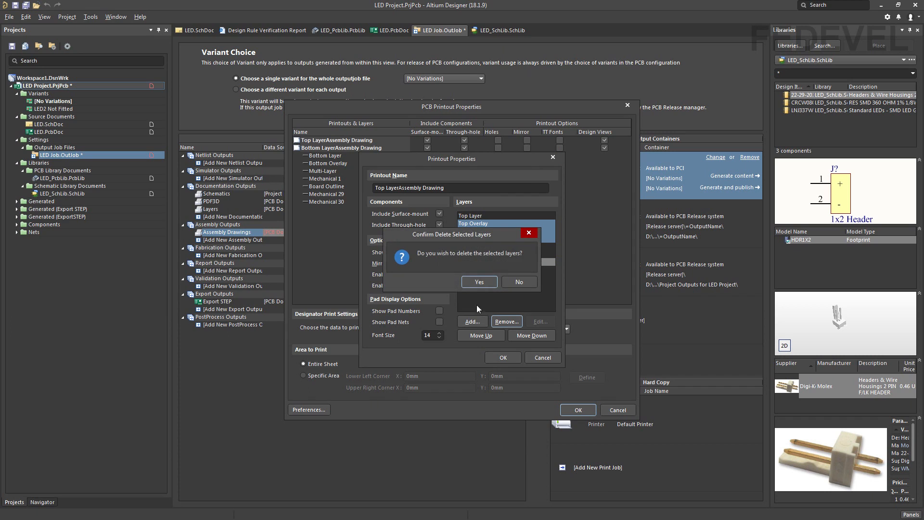
{"action": "left_click", "coordinate": [476, 282]}
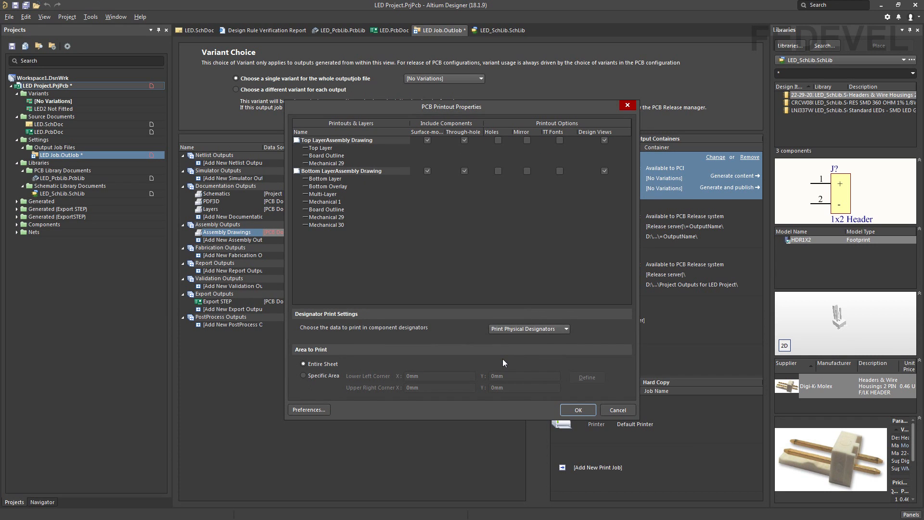
Remove Bottom Overlay, Multi-Layer, Mechanical 1 and Mechanical 29 from the Bottom LayerAssembly Drawing printout.
{"action": "double_click", "coordinate": [296, 172]}
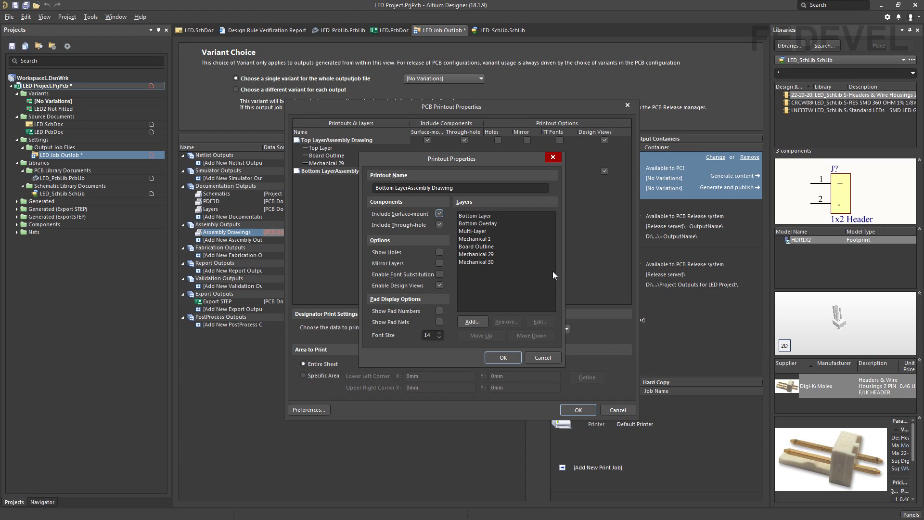
{"action": "left_click", "coordinate": [470, 224]}
{"action": "left_click", "coordinate": [469, 230], "text": "ctrl"}
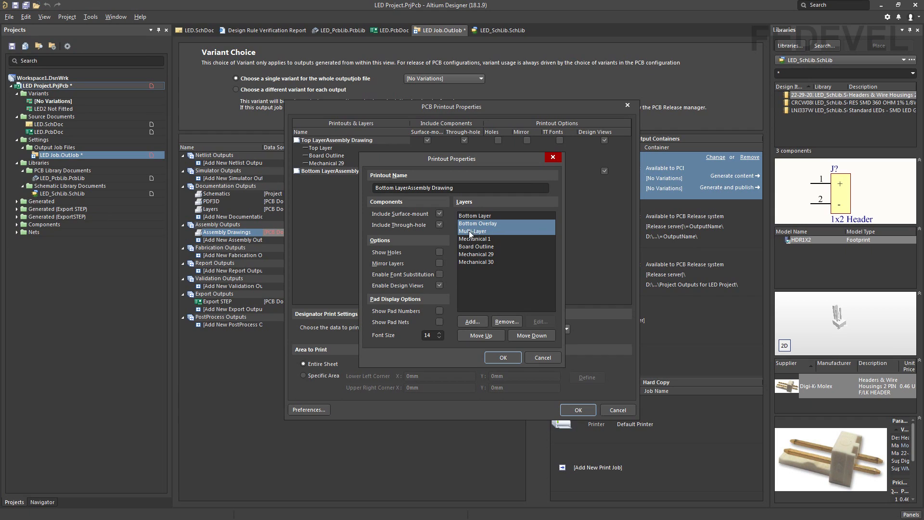
{"action": "left_click", "coordinate": [476, 238], "text": "ctrl"}
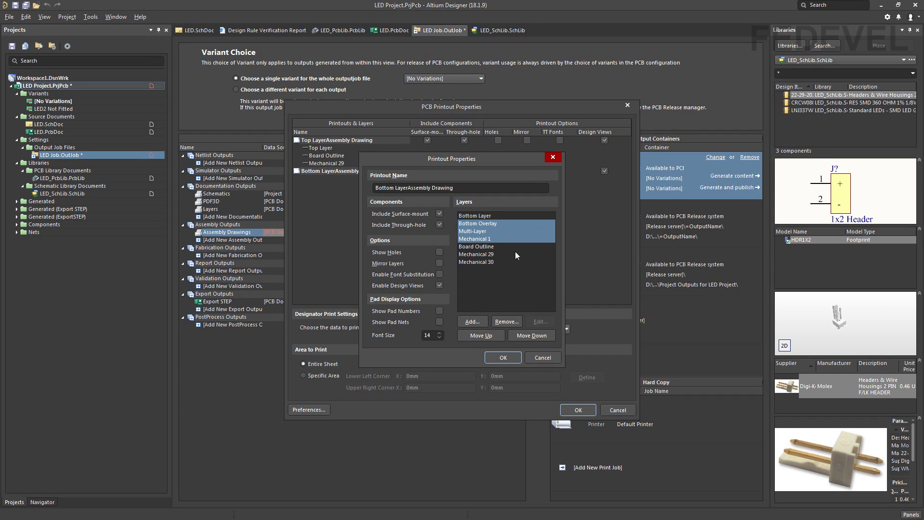
{"action": "left_click", "coordinate": [487, 253], "text": "ctrl"}
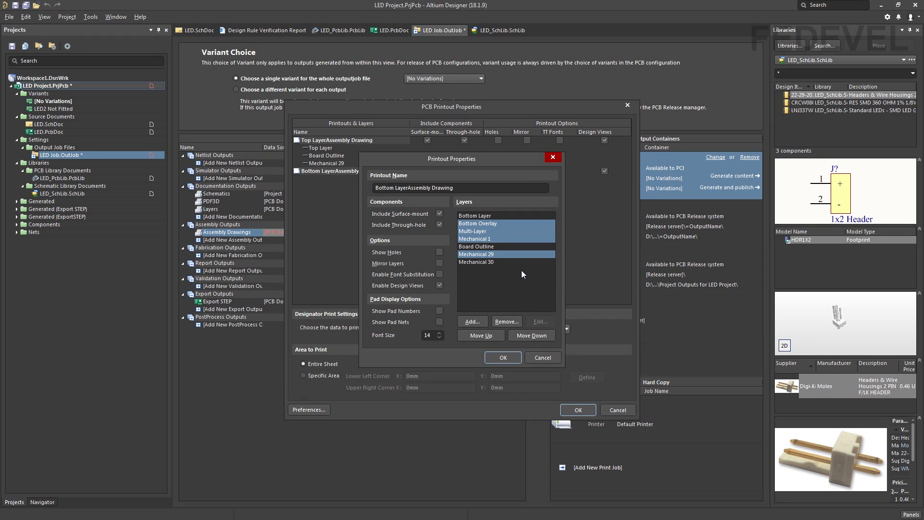
{"action": "left_click", "coordinate": [507, 321]}
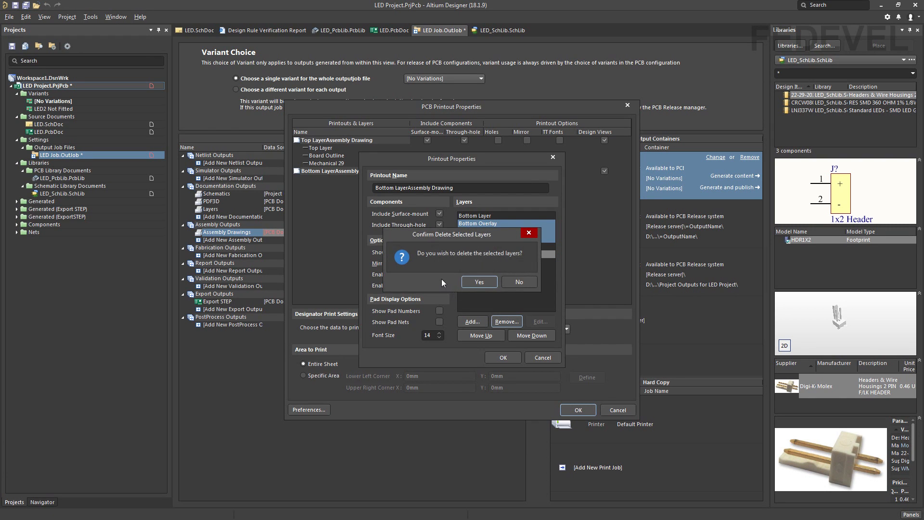
{"action": "left_click", "coordinate": [476, 282]}
{"action": "left_click", "coordinate": [502, 356]}
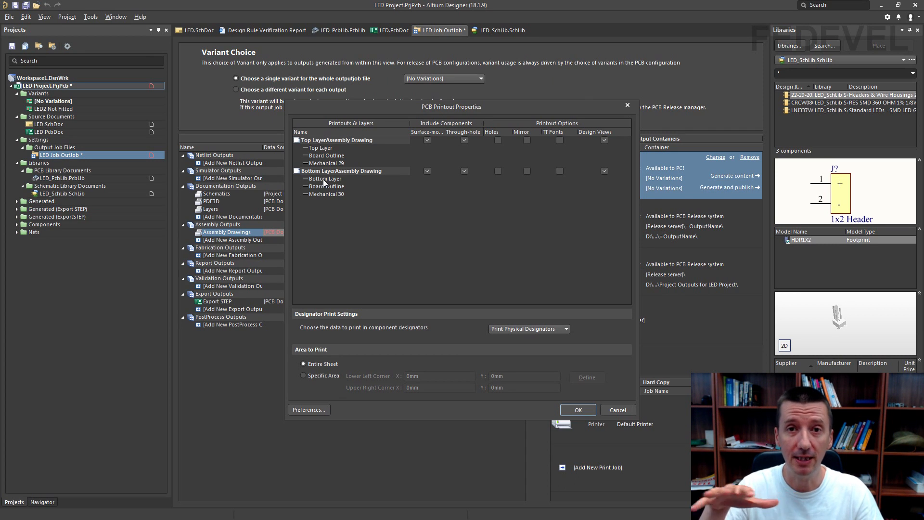
Hide all free primitives, component primitives and other objects of the Top Layer in the top assembly printout.
{"action": "double_click", "coordinate": [322, 147]}
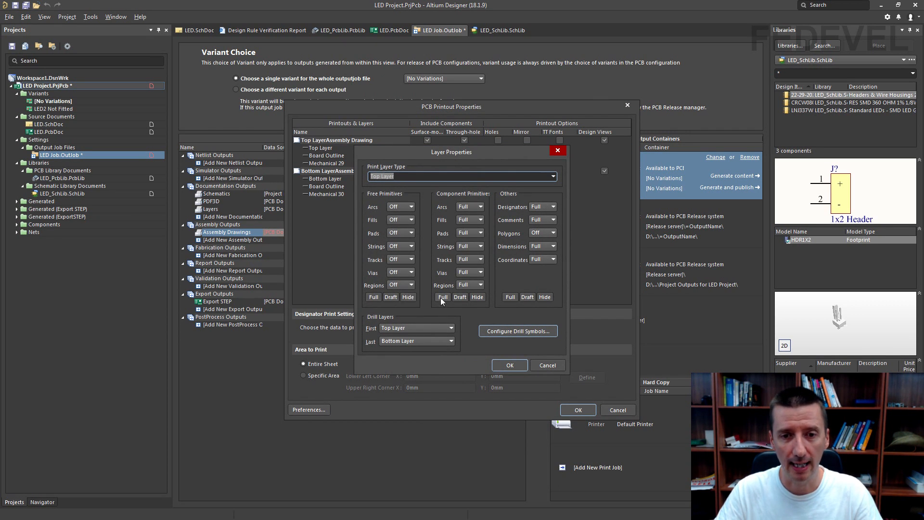
{"action": "left_click", "coordinate": [412, 299]}
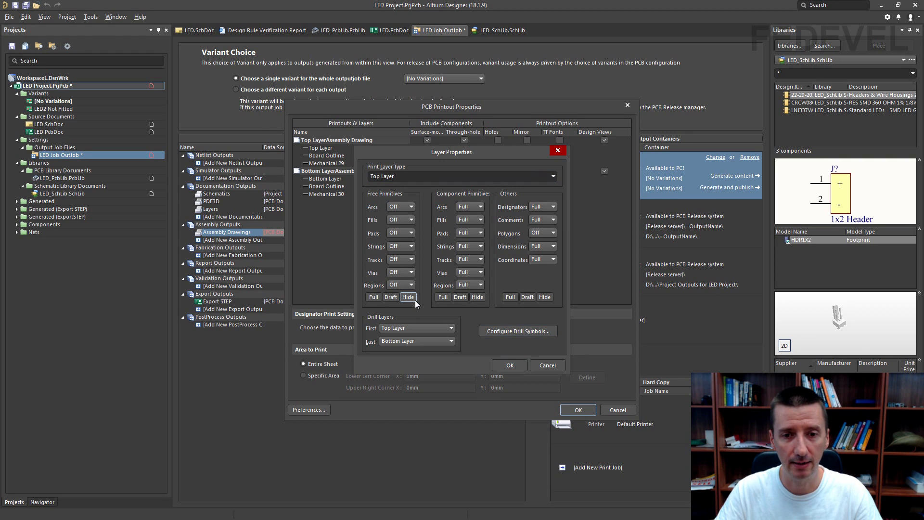
{"action": "left_click", "coordinate": [478, 298]}
{"action": "left_click", "coordinate": [545, 297]}
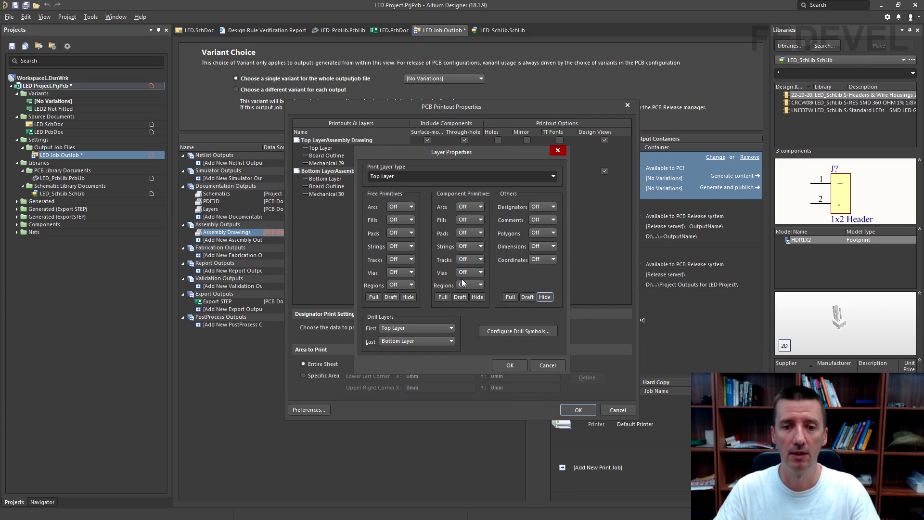
{"action": "left_click", "coordinate": [508, 366]}
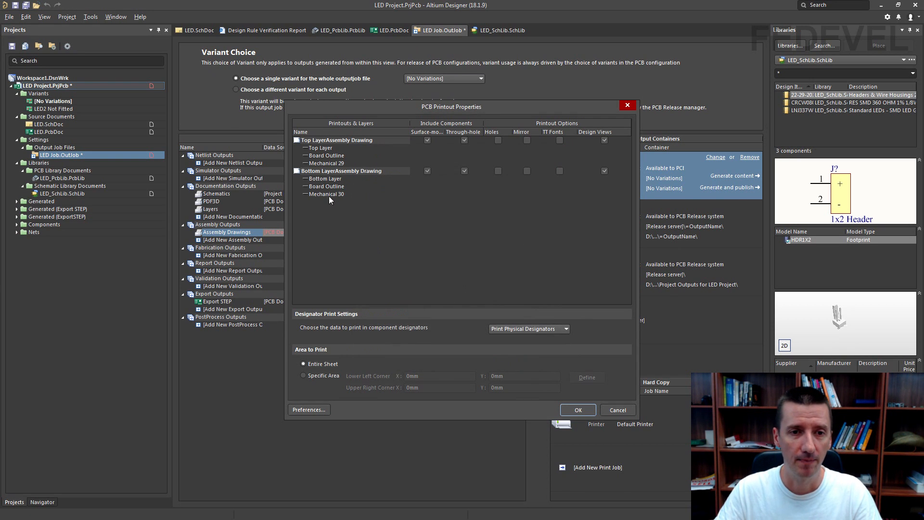
Hide all primitives and other objects of the Bottom Layer in the bottom assembly printout, and mirror that printout.
{"action": "double_click", "coordinate": [321, 177]}
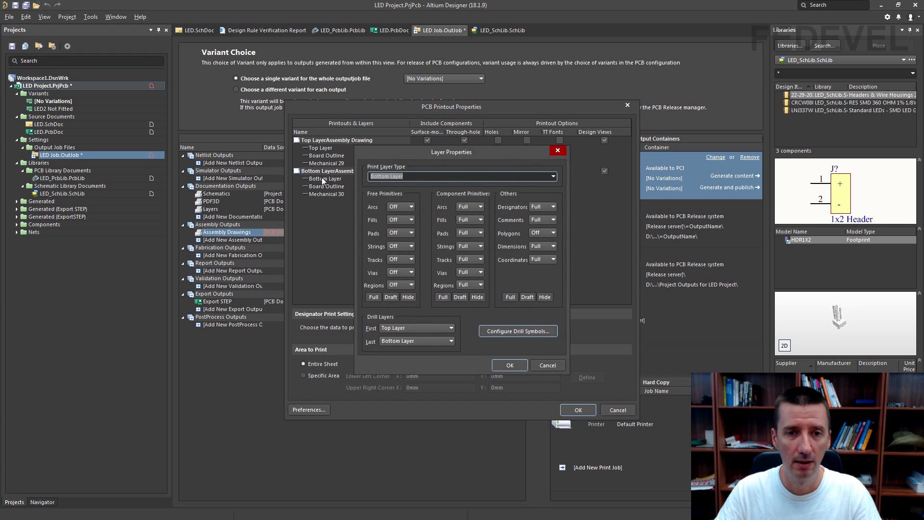
{"action": "left_click", "coordinate": [407, 297]}
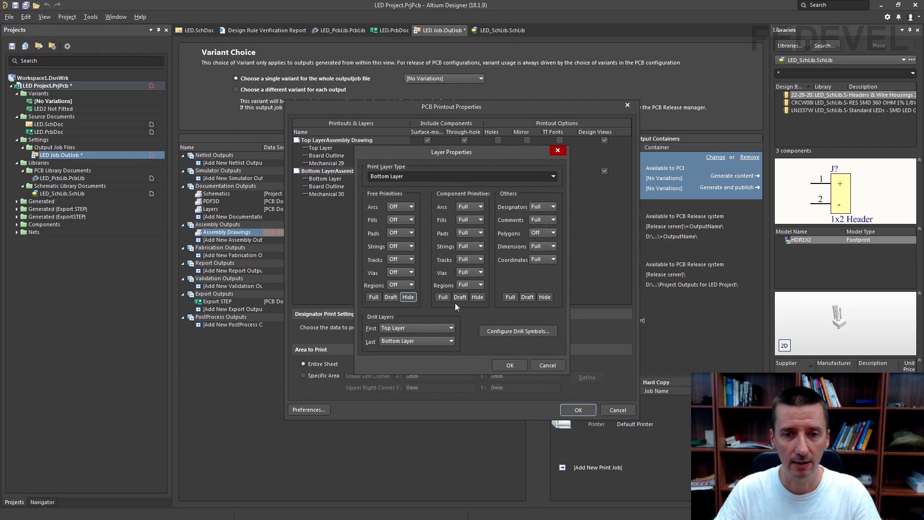
{"action": "left_click", "coordinate": [477, 297]}
{"action": "left_click", "coordinate": [545, 297]}
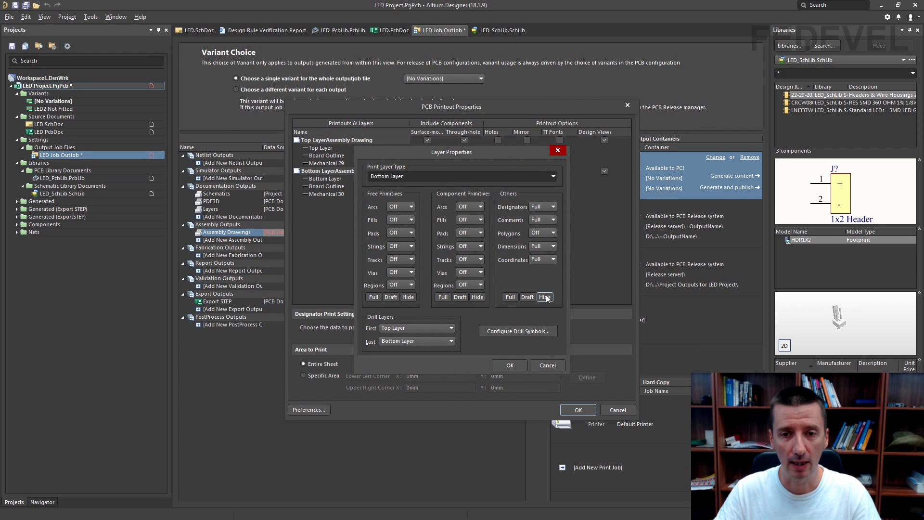
{"action": "left_click", "coordinate": [507, 364]}
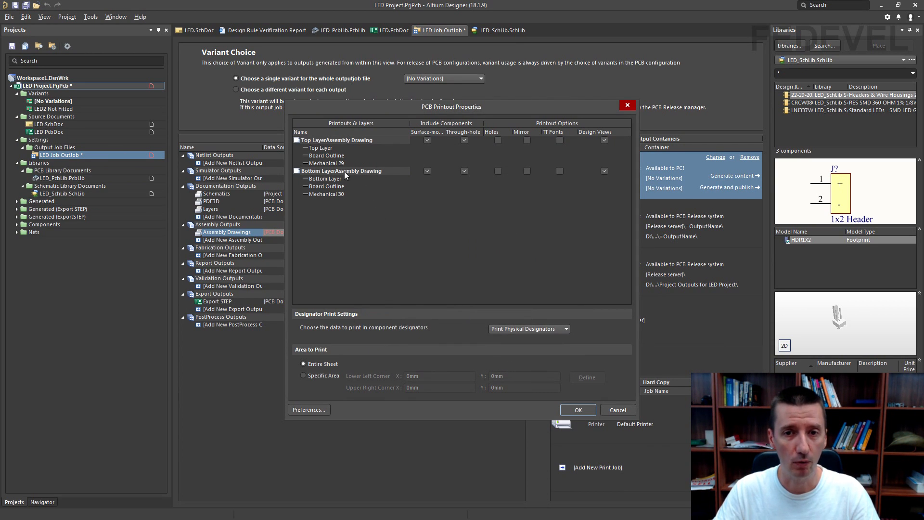
{"action": "left_click", "coordinate": [528, 170]}
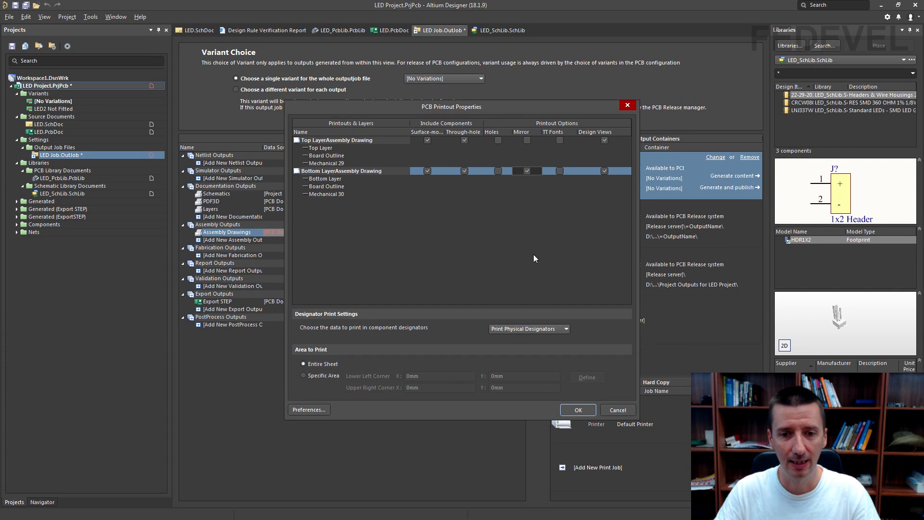
{"action": "left_click", "coordinate": [570, 412]}
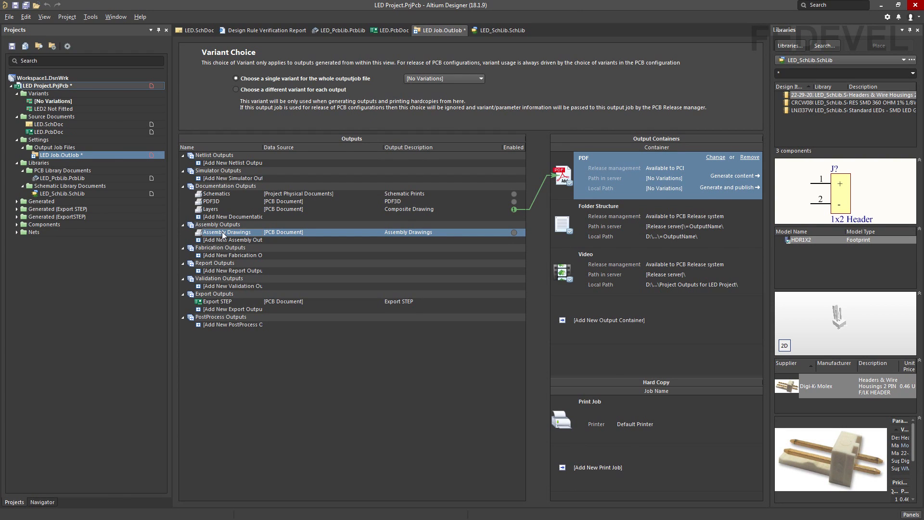
Set the project variants' PCB drawing style to Display Not Fitted Components in Draft Mode.
{"action": "left_click", "coordinate": [70, 20]}
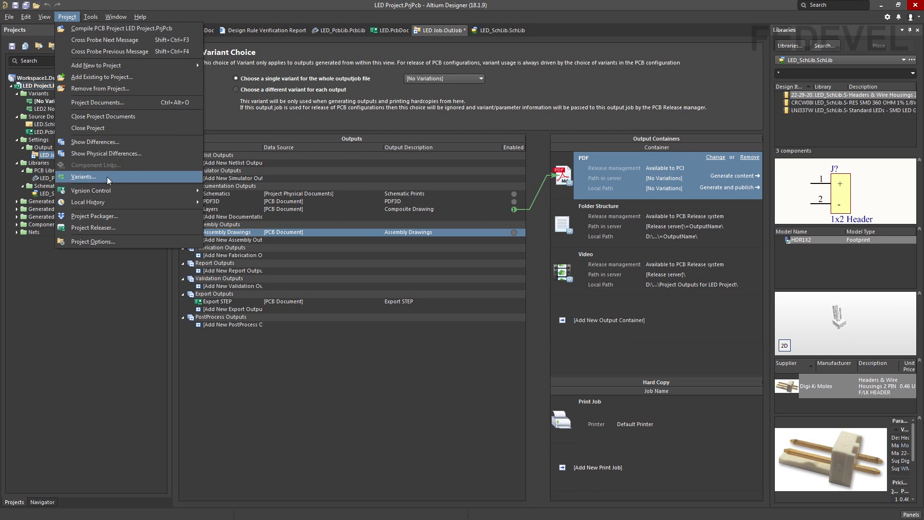
{"action": "left_click", "coordinate": [82, 176]}
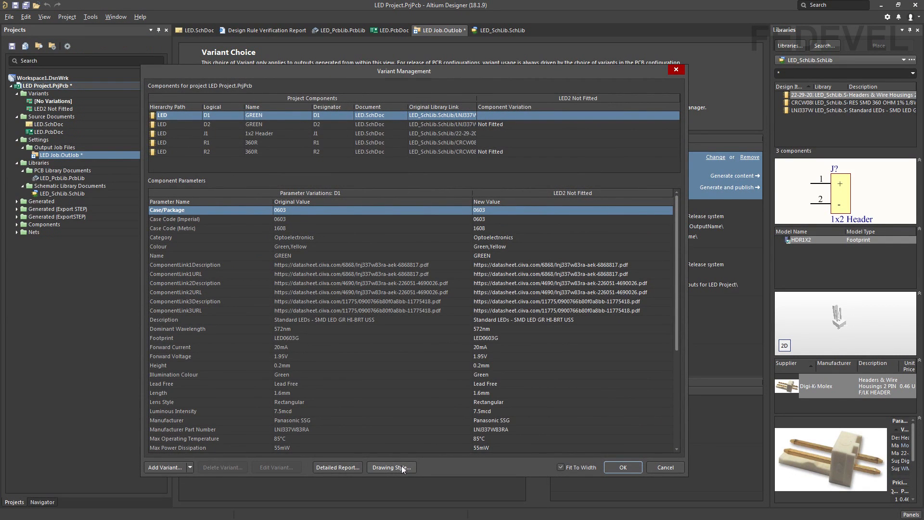
{"action": "left_click", "coordinate": [402, 468]}
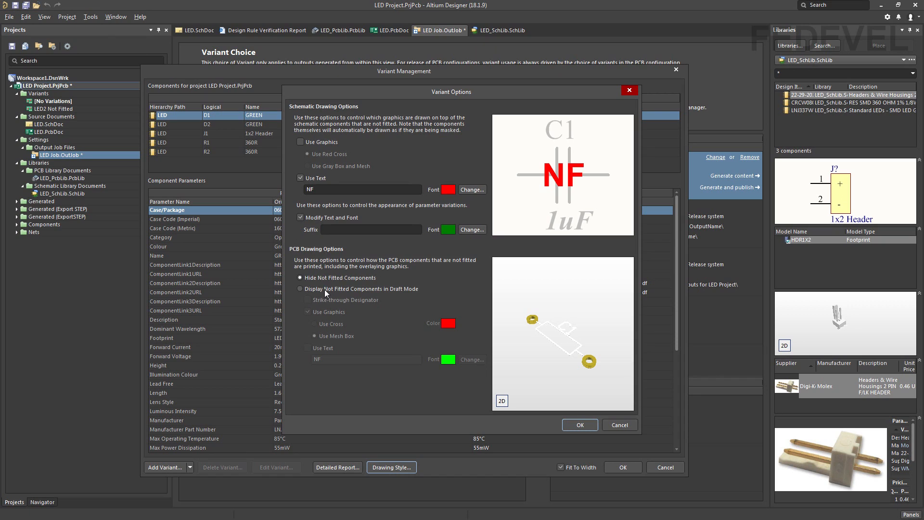
{"action": "left_click", "coordinate": [299, 288]}
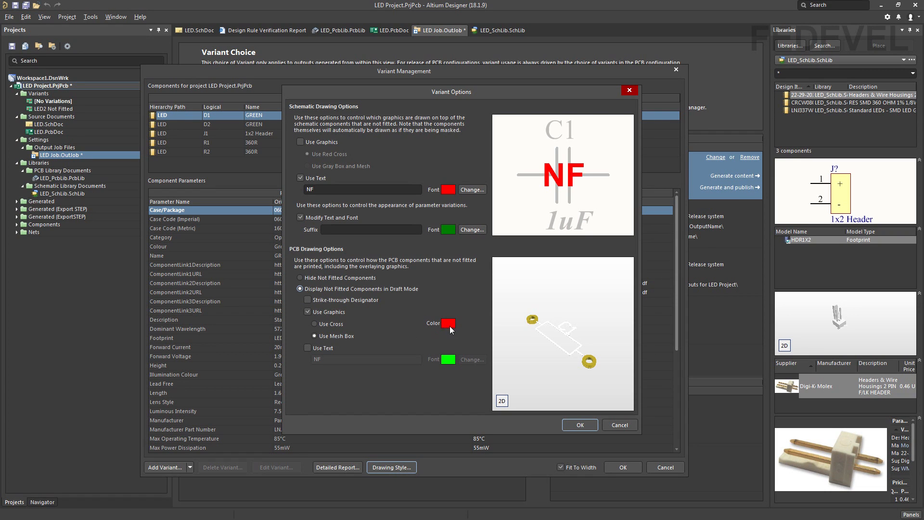
{"action": "left_click", "coordinate": [579, 425]}
{"action": "left_click", "coordinate": [616, 467]}
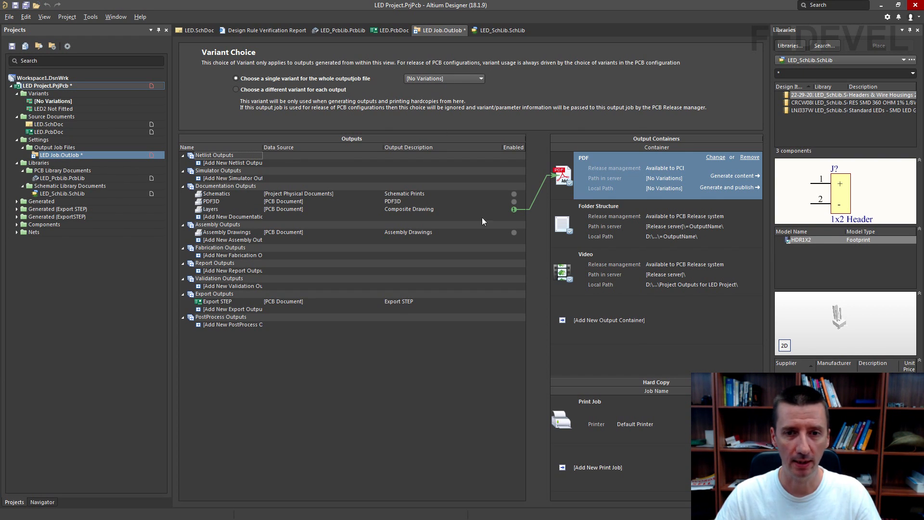
Generate the PDF content from Assembly Drawings instead of Layers, and check both pages of the resulting document.
{"action": "left_click", "coordinate": [514, 210]}
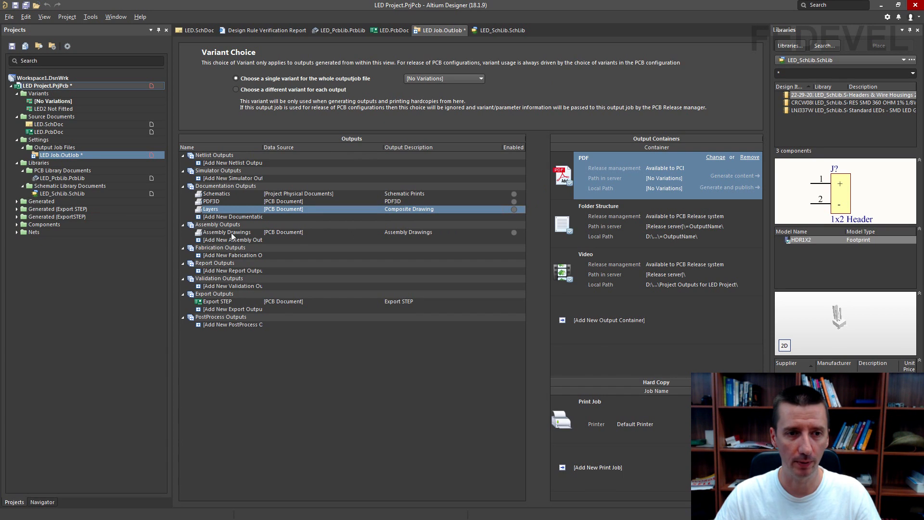
{"action": "left_click", "coordinate": [513, 233]}
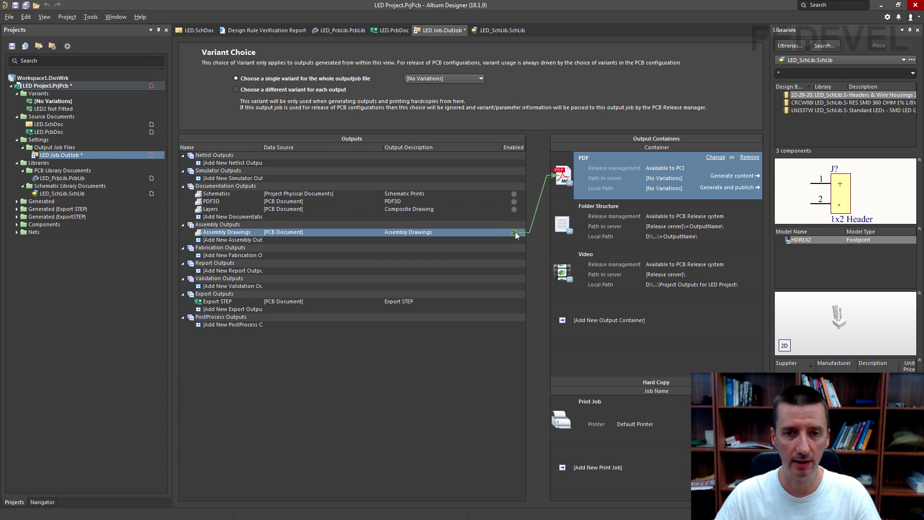
{"action": "left_click", "coordinate": [720, 176]}
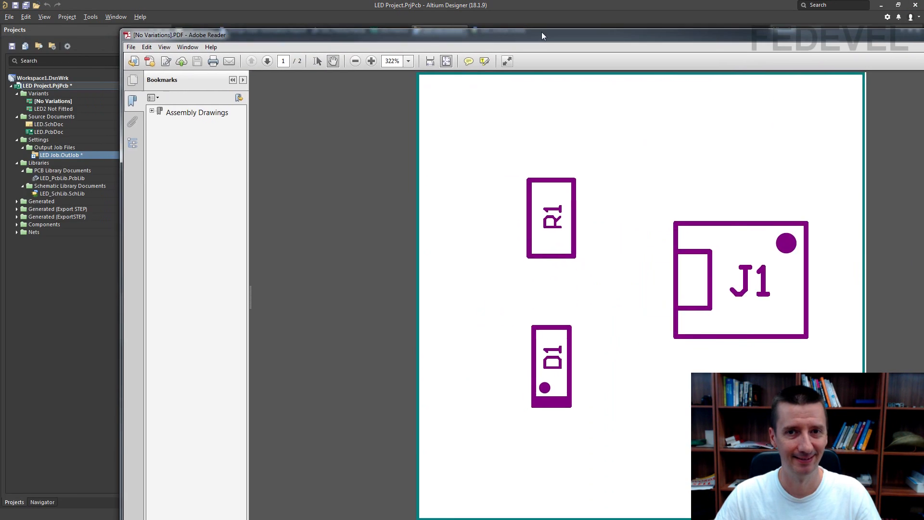
{"action": "double_click", "coordinate": [542, 34]}
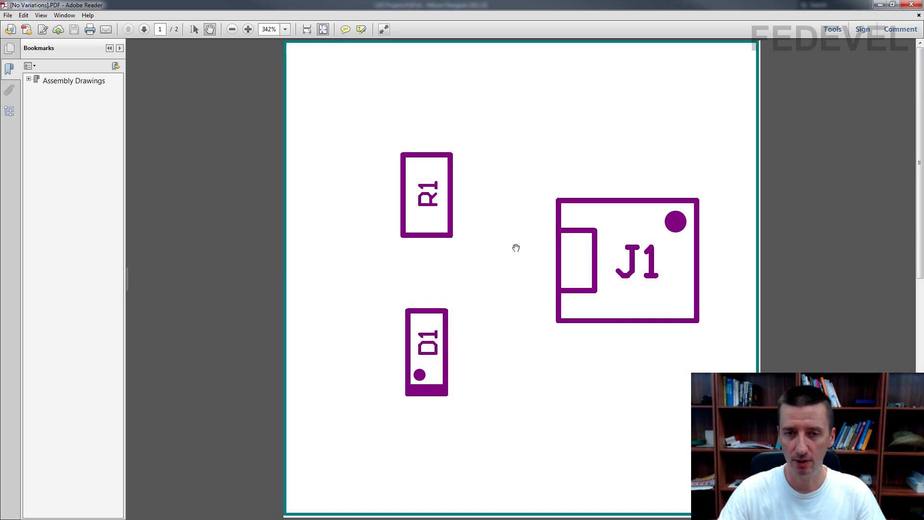
{"action": "scroll", "coordinate": [516, 248], "scroll_direction": "down", "scroll_amount": 1}
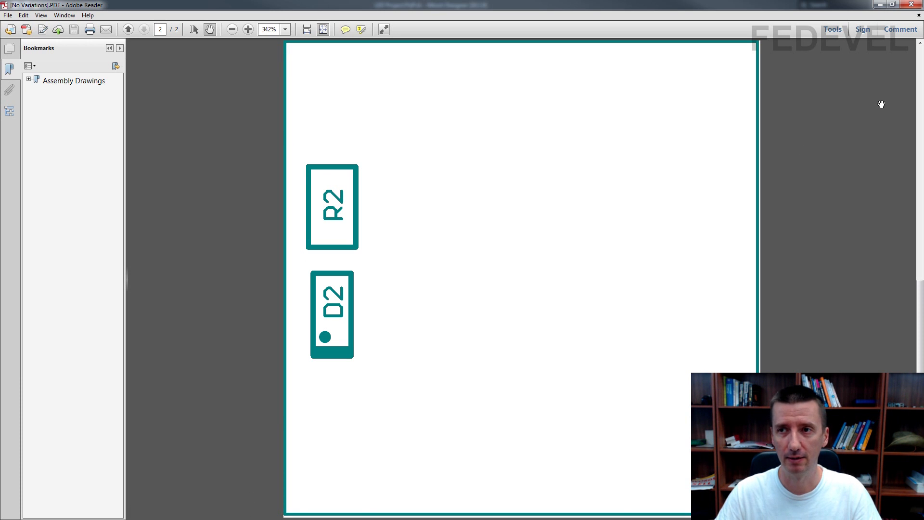
Switch the whole output job to the LED2 Not Fitted variant, generate the assembly drawings PDF and check both pages.
{"action": "left_click", "coordinate": [912, 5]}
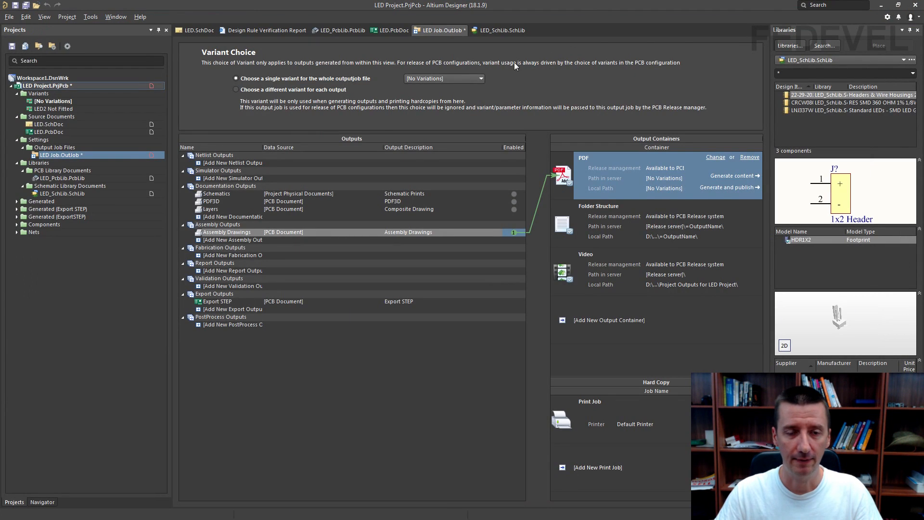
{"action": "left_click", "coordinate": [444, 78]}
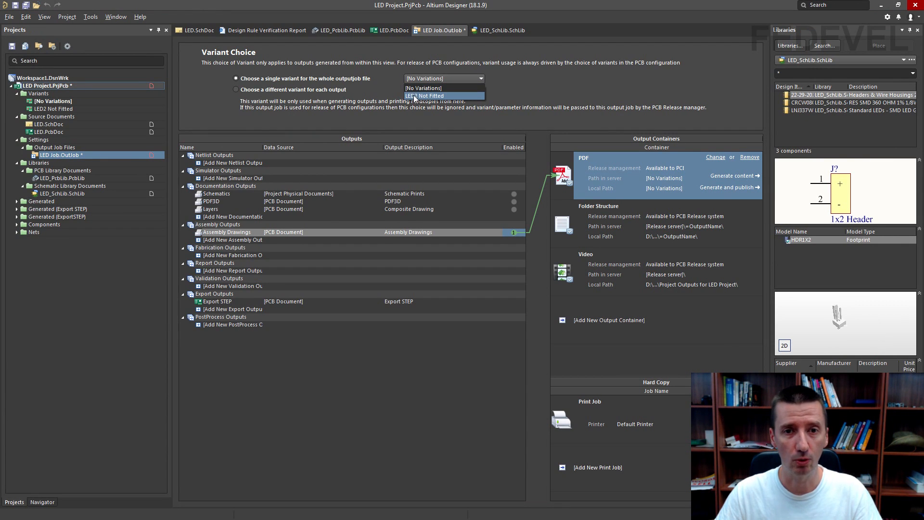
{"action": "left_click", "coordinate": [432, 97]}
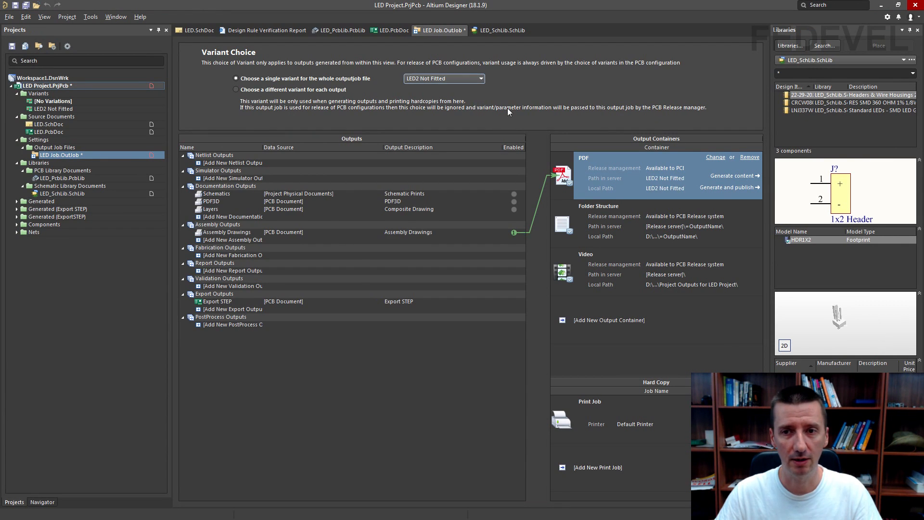
{"action": "left_click", "coordinate": [727, 176]}
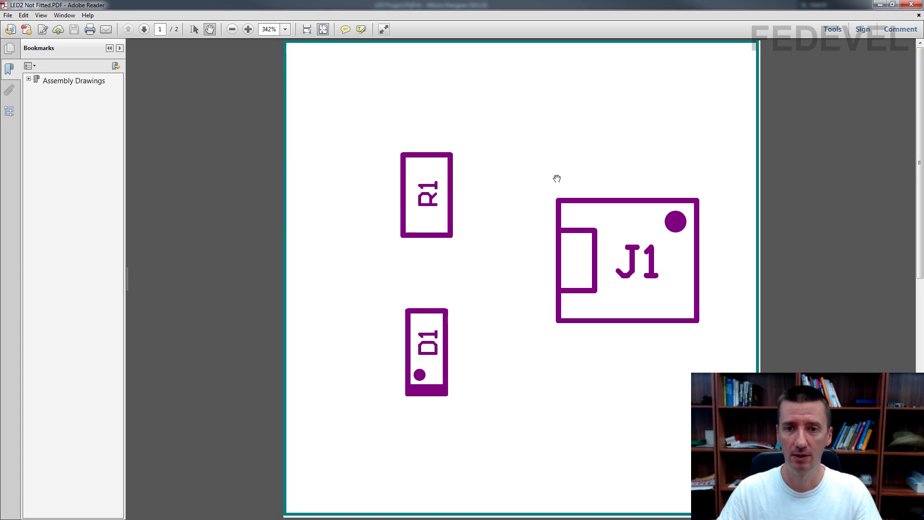
{"action": "scroll", "coordinate": [557, 179], "scroll_direction": "down", "scroll_amount": 1}
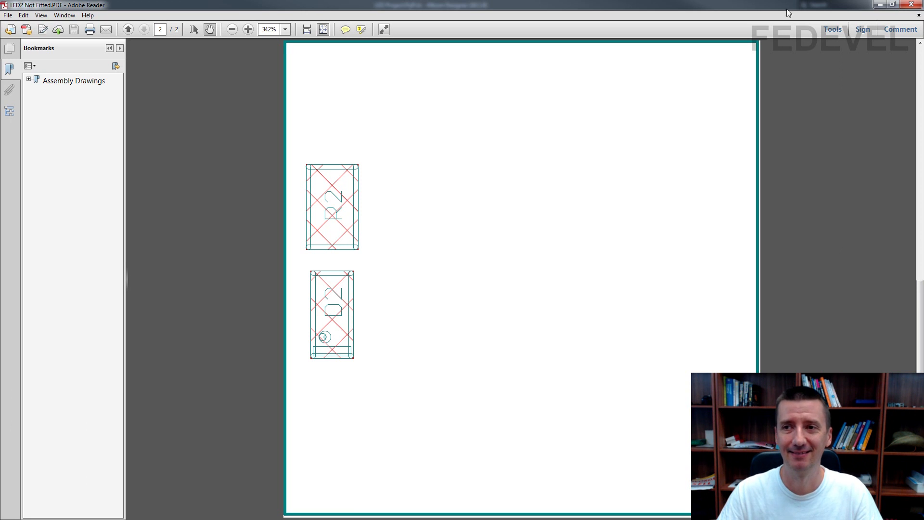
Close the PDF and check the generated variant files in the project's Assembly Drawings output folder in Total Commander.
{"action": "left_click", "coordinate": [913, 5]}
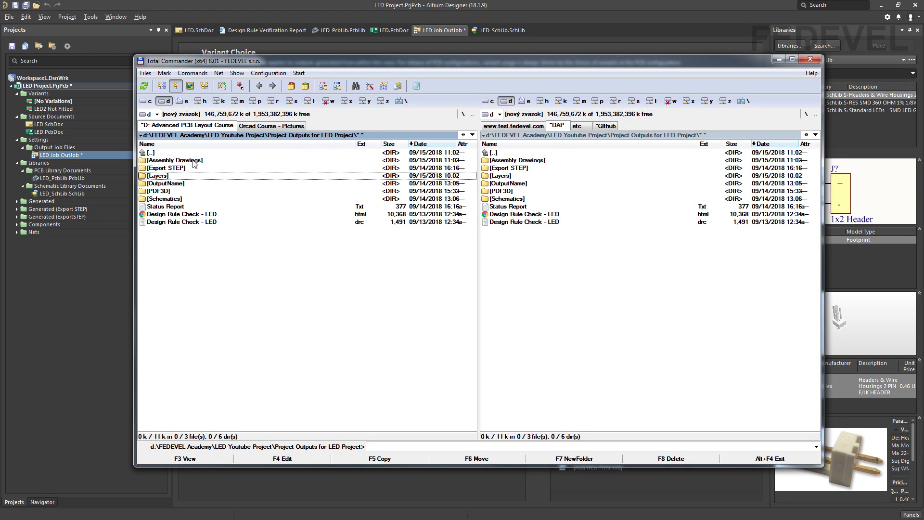
{"action": "double_click", "coordinate": [215, 163]}
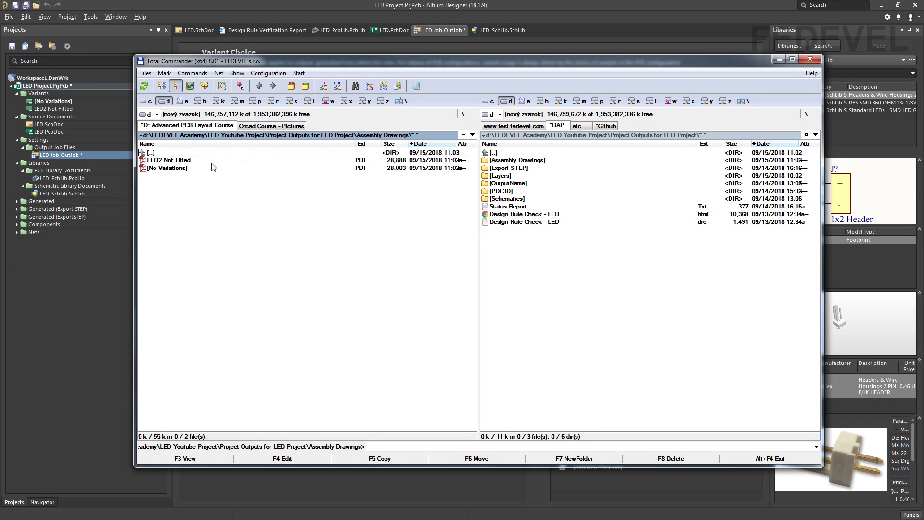
{"action": "double_click", "coordinate": [177, 154]}
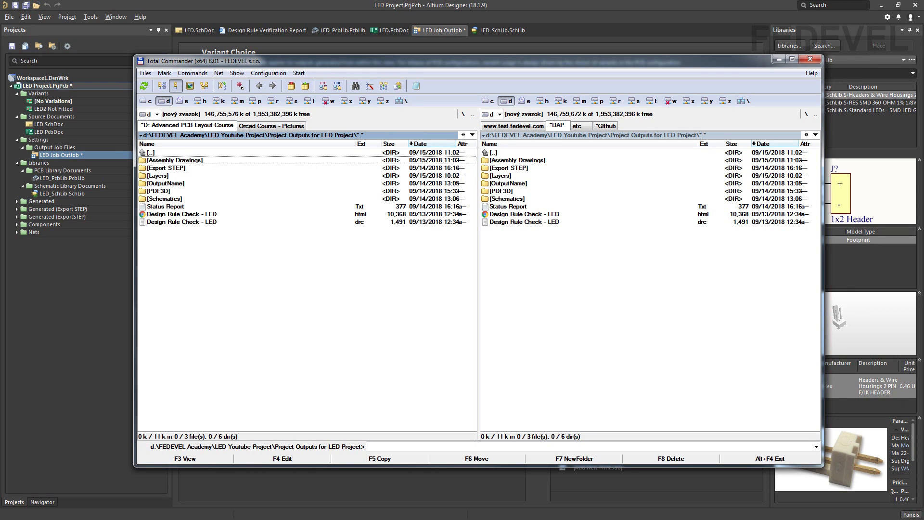
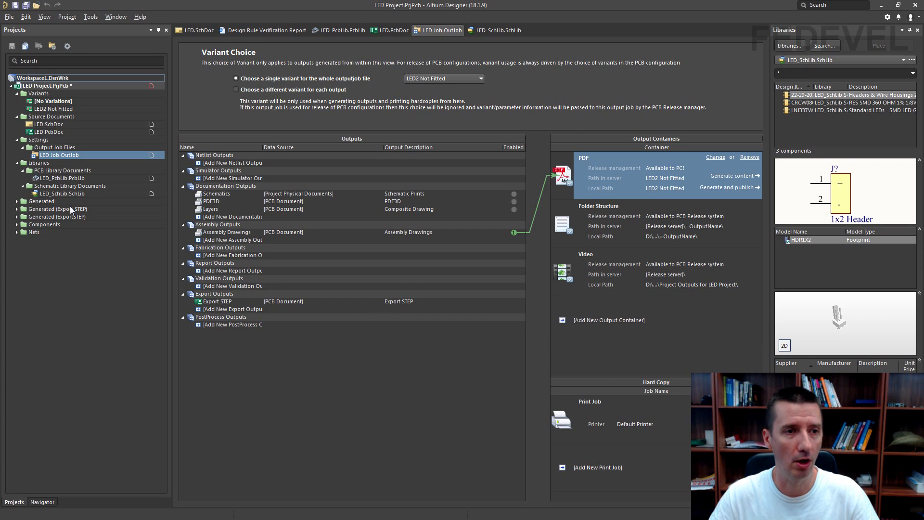
Add a new Draftsman document to the LED project, using the Default template and LED.PcbDoc as its source.
{"action": "right_click", "coordinate": [73, 86]}
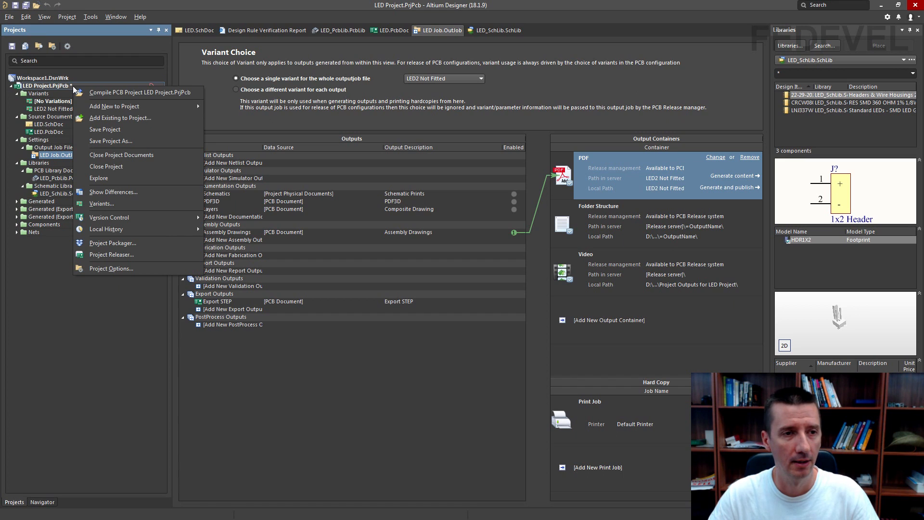
{"action": "mouse_move", "coordinate": [80, 108]}
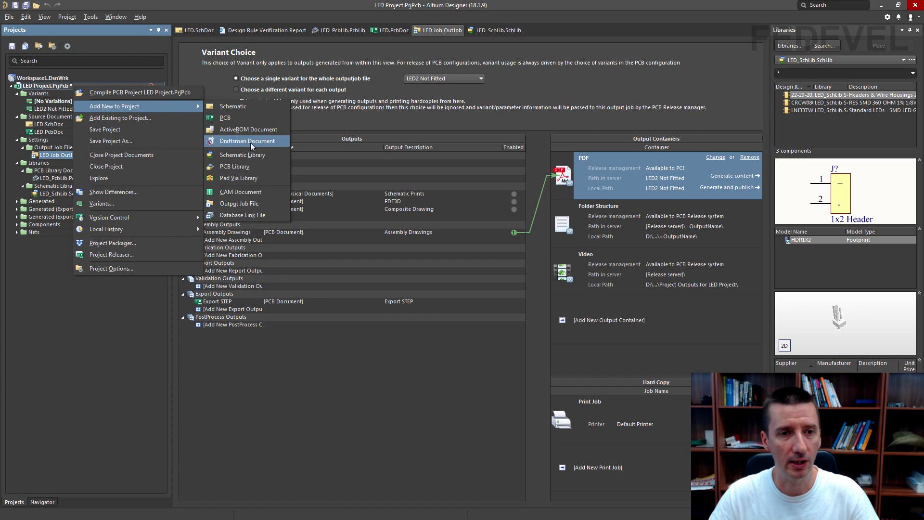
{"action": "left_click", "coordinate": [264, 143]}
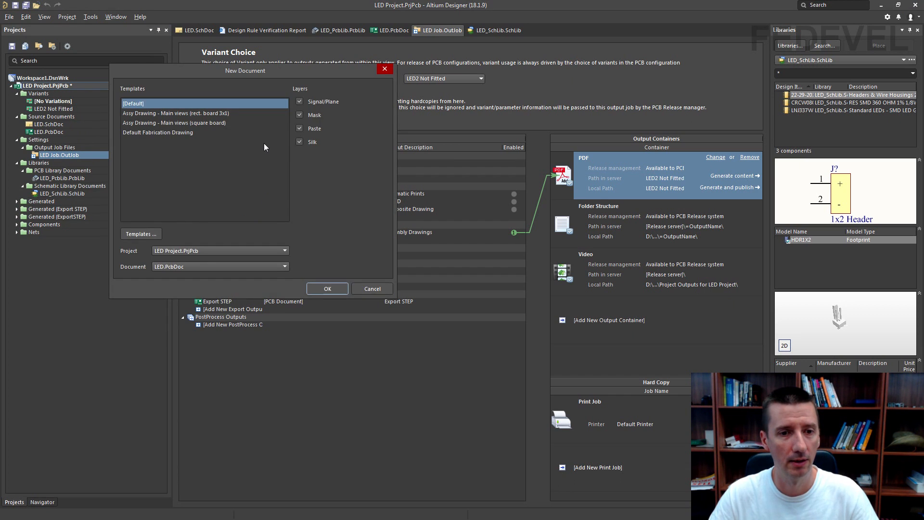
{"action": "left_click", "coordinate": [325, 288]}
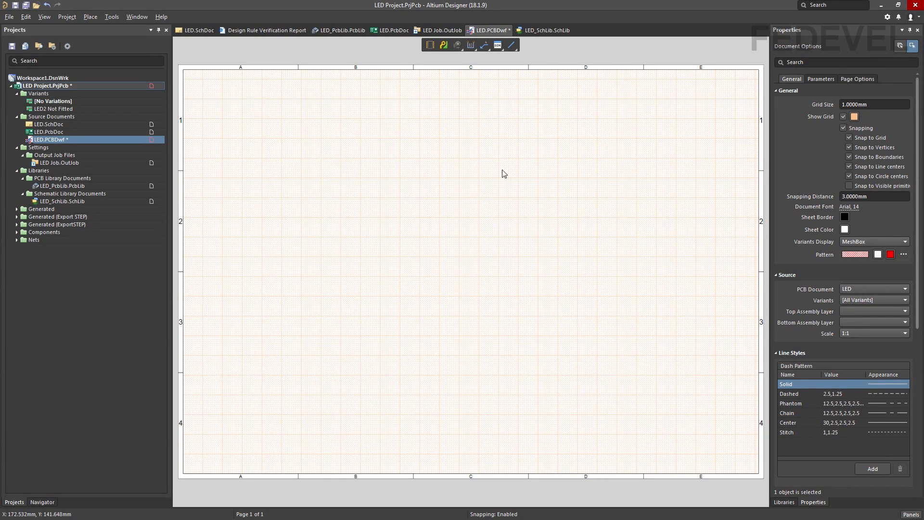
Place a board assembly view in the upper-left area of the drawing sheet, around zone A1.
{"action": "right_click", "coordinate": [446, 154]}
{"action": "mouse_move", "coordinate": [460, 160]}
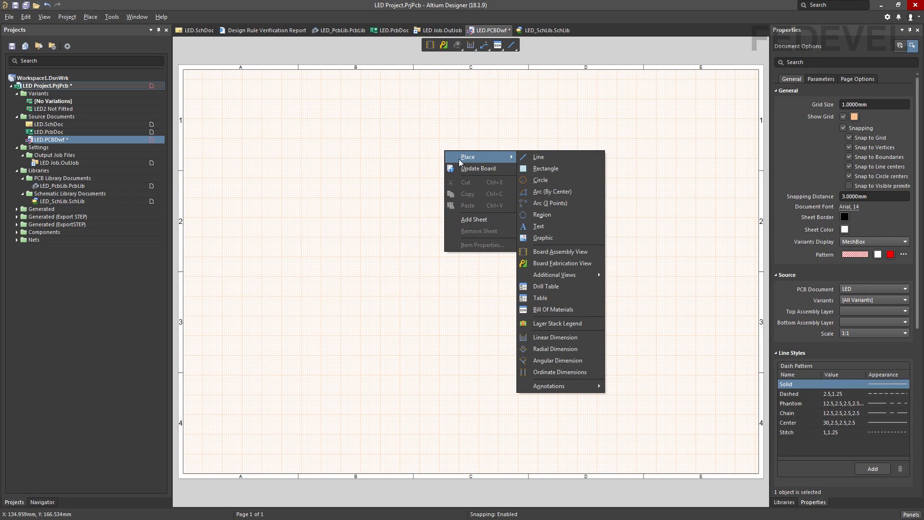
{"action": "left_click", "coordinate": [597, 252]}
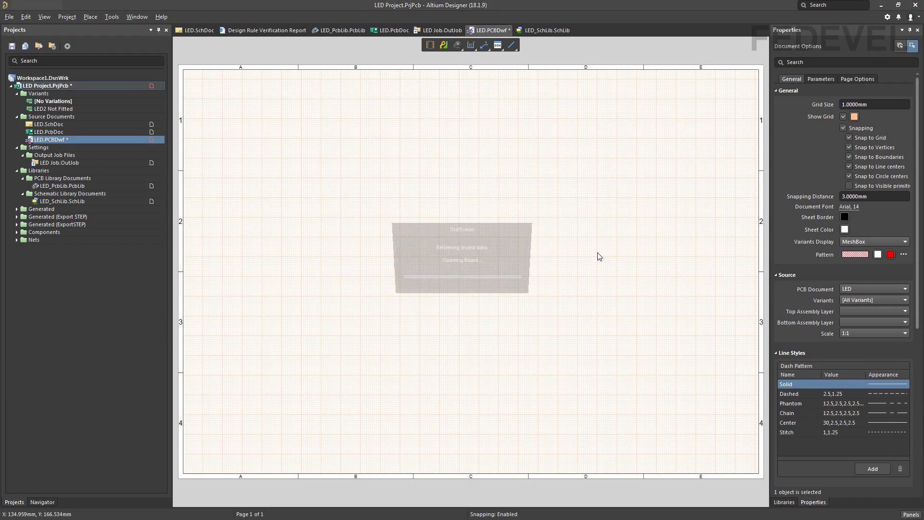
{"action": "left_click", "coordinate": [243, 169]}
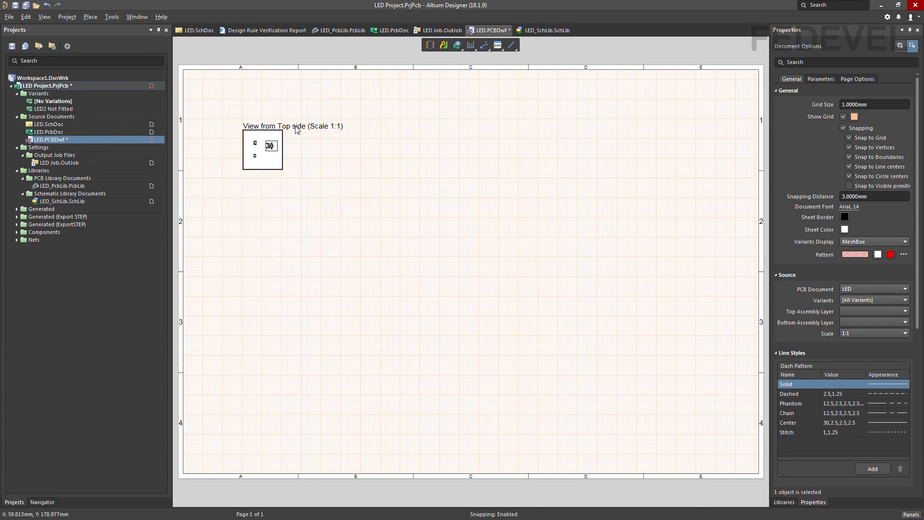
Set the board assembly view's scale to 4:1 and move it down so it fits inside the sheet border.
{"action": "left_click", "coordinate": [273, 166]}
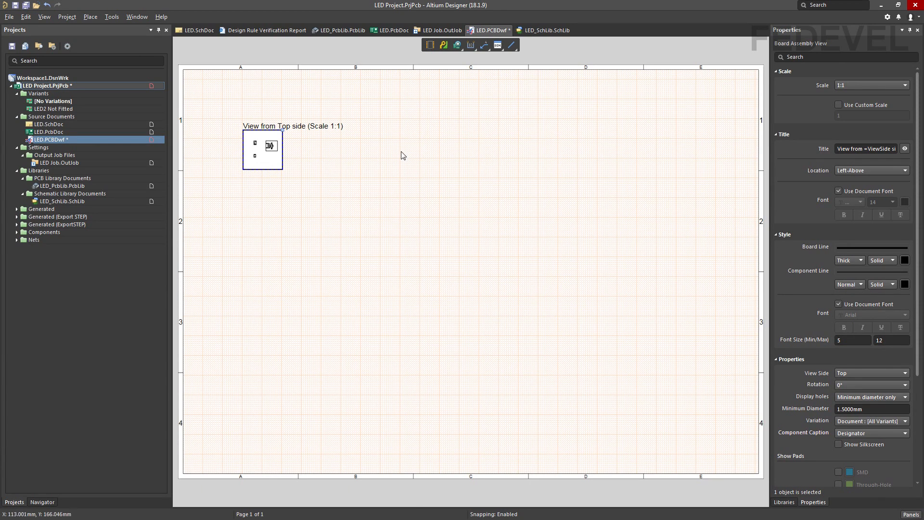
{"action": "left_click", "coordinate": [856, 85]}
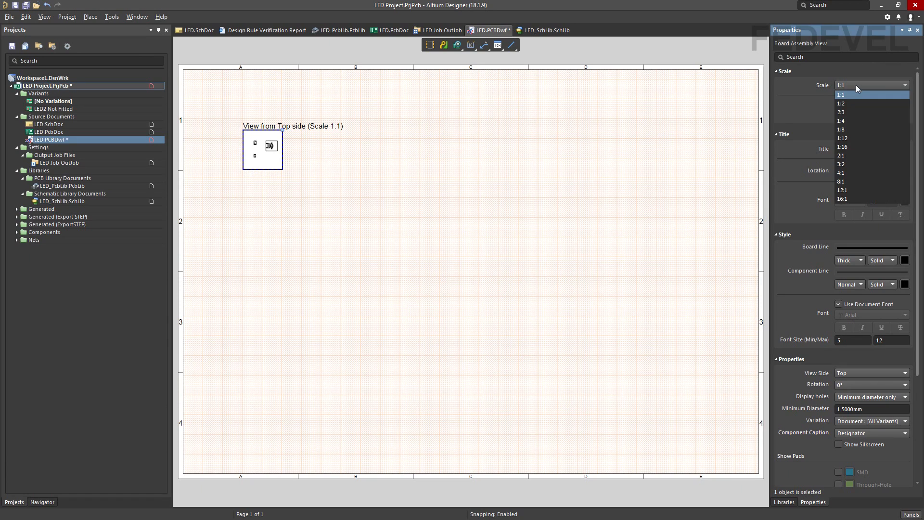
{"action": "left_click", "coordinate": [854, 173]}
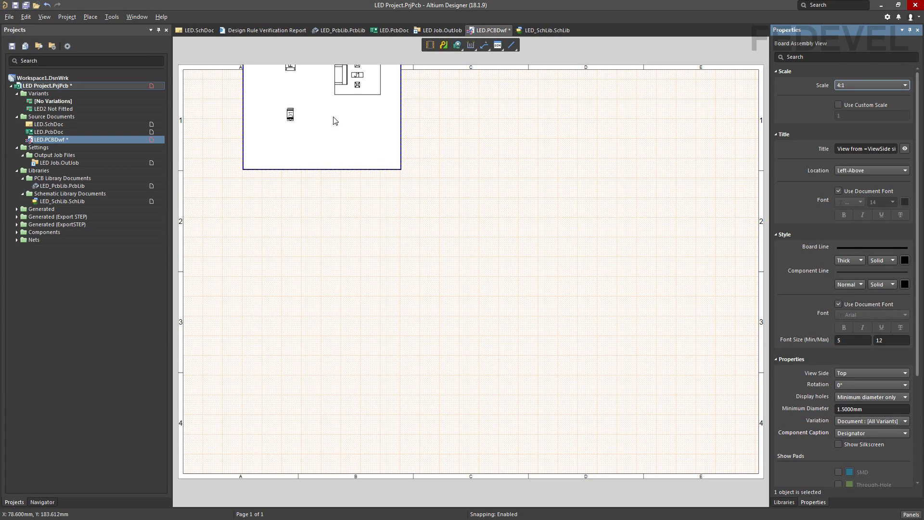
{"action": "left_click_drag", "start_coordinate": [335, 121], "coordinate": [334, 210]}
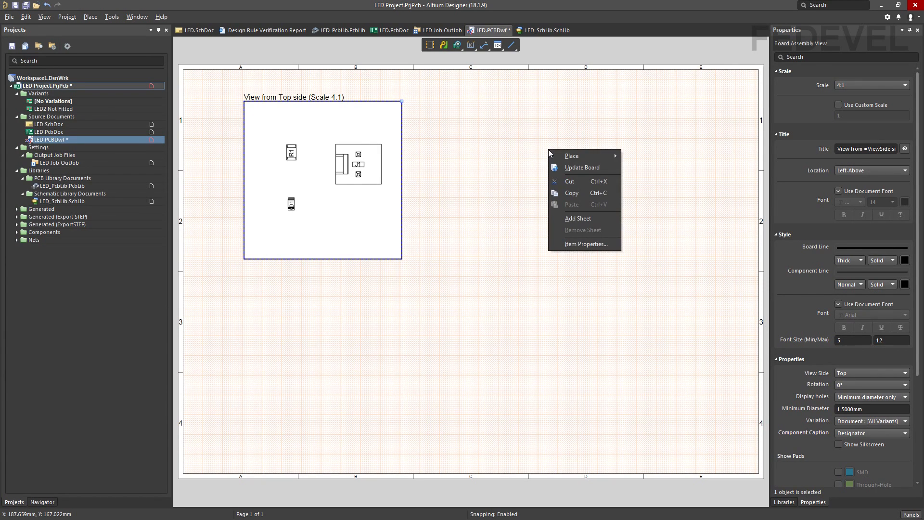
Place a second board assembly view below the first, aligned with its left edge, and open its view side choices.
{"action": "mouse_move", "coordinate": [556, 160]}
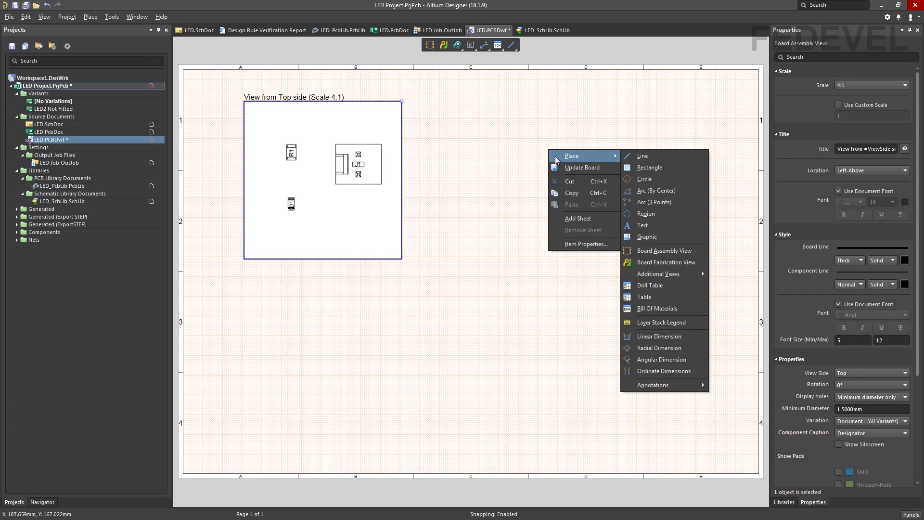
{"action": "left_click", "coordinate": [678, 249]}
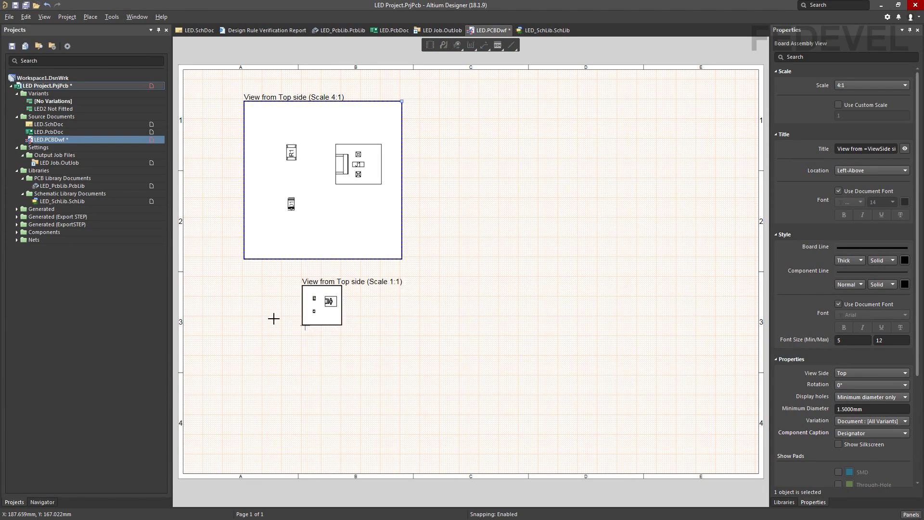
{"action": "left_click", "coordinate": [248, 329]}
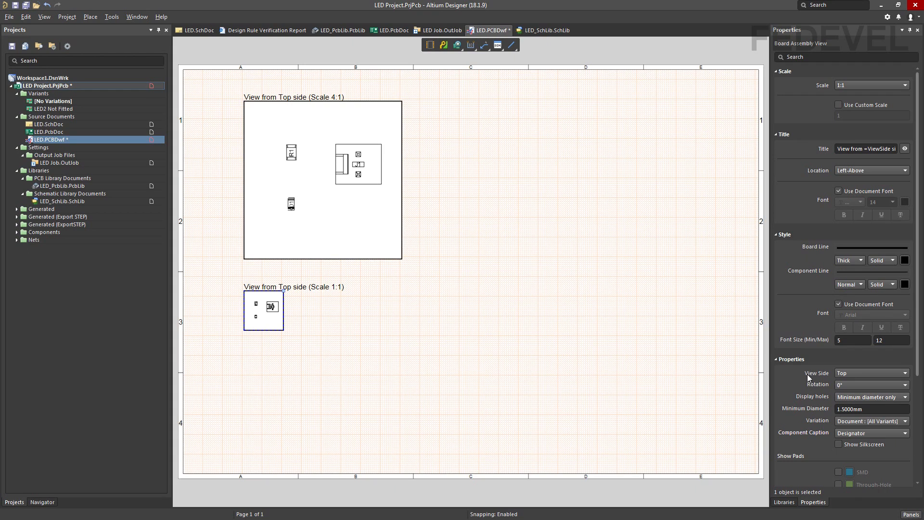
{"action": "left_click", "coordinate": [850, 374]}
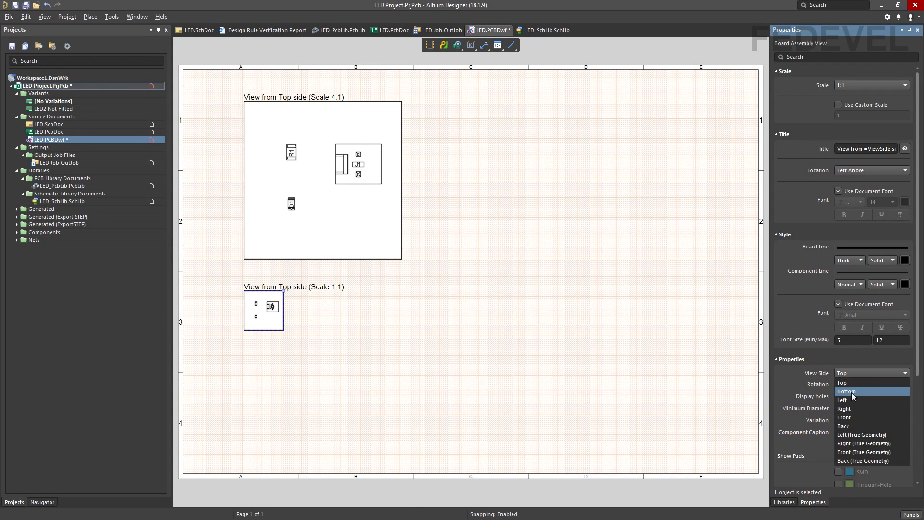
Set the lower board assembly view to the Bottom side at 4:1 scale and move it below the top view.
{"action": "left_click", "coordinate": [870, 392]}
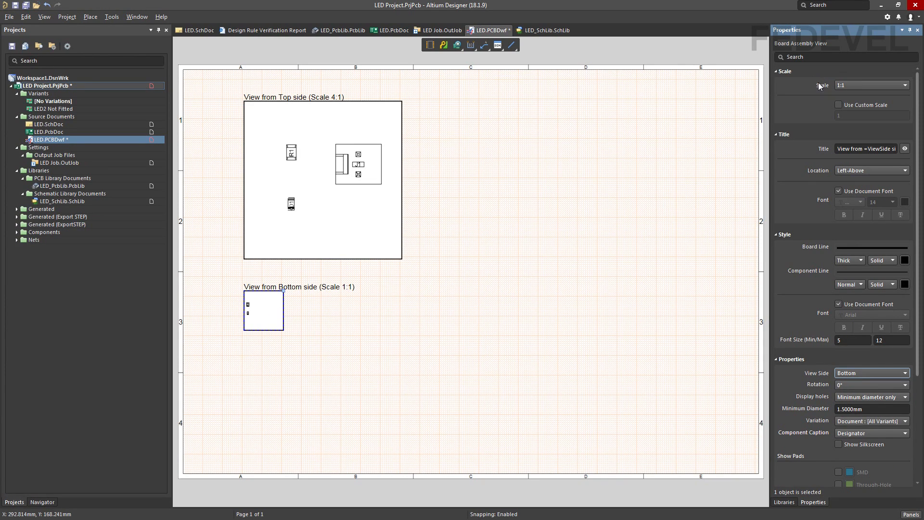
{"action": "left_click", "coordinate": [859, 85]}
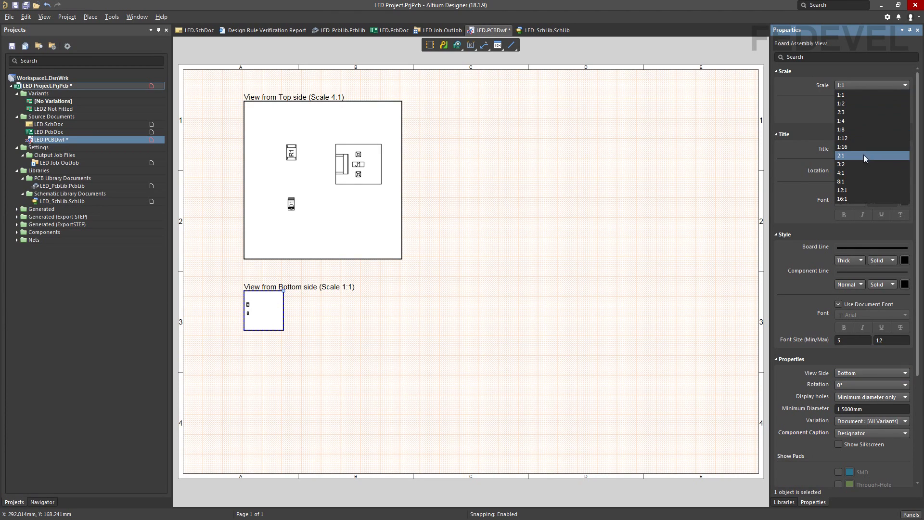
{"action": "left_click", "coordinate": [861, 174]}
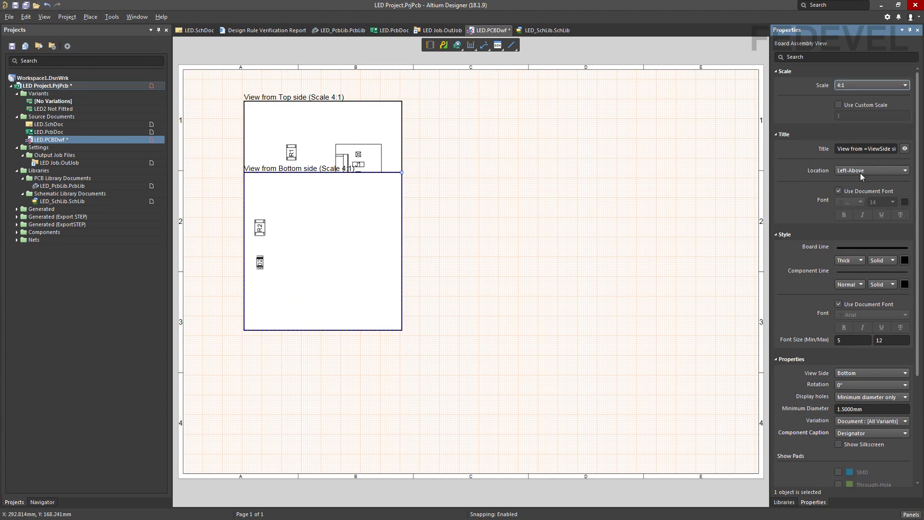
{"action": "left_click_drag", "start_coordinate": [316, 208], "coordinate": [316, 209]}
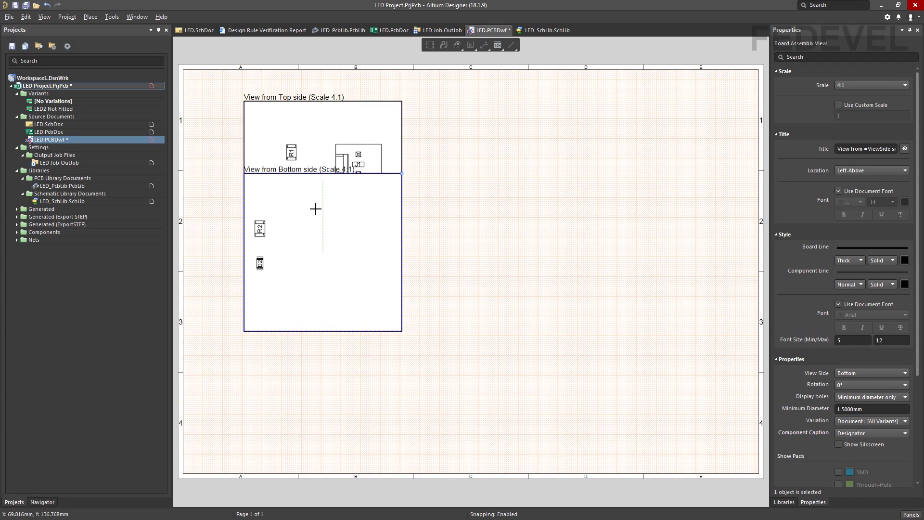
{"action": "left_click_drag", "start_coordinate": [316, 208], "coordinate": [316, 337]}
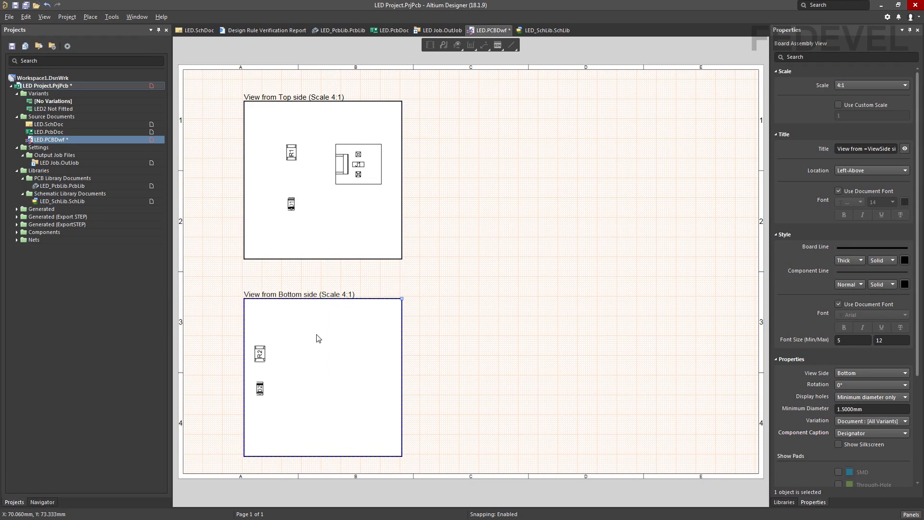
Set the document's top assembly layer to Mechanical 29 and its bottom assembly layer to Mechanical 30.
{"action": "left_click", "coordinate": [561, 332]}
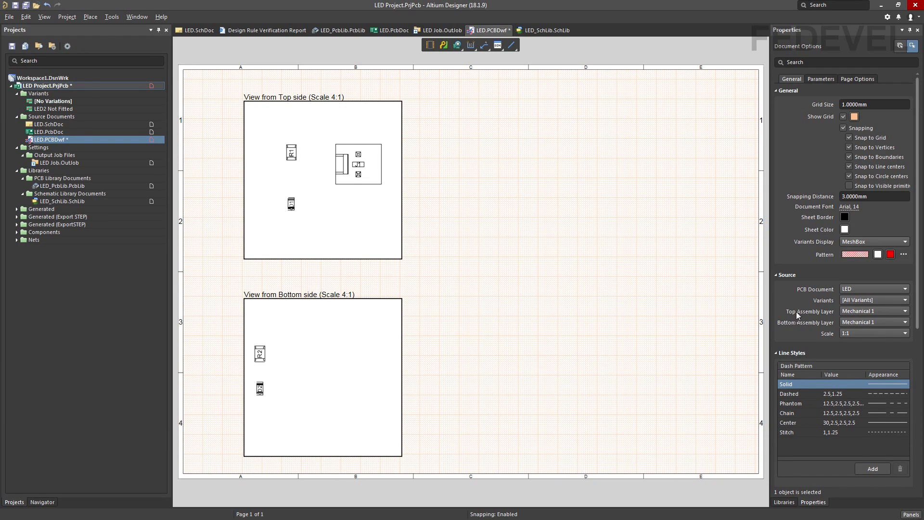
{"action": "left_click", "coordinate": [875, 312]}
{"action": "left_click_drag", "start_coordinate": [907, 340], "coordinate": [918, 442]}
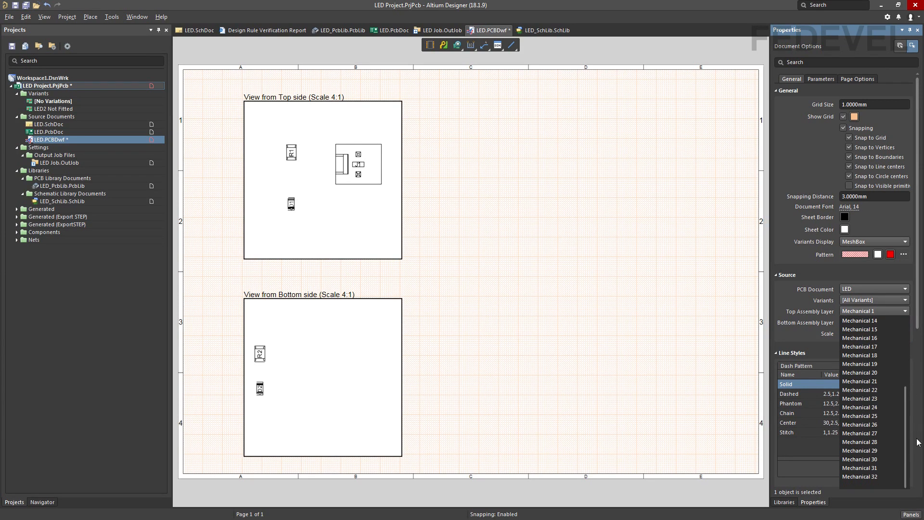
{"action": "left_click", "coordinate": [864, 452]}
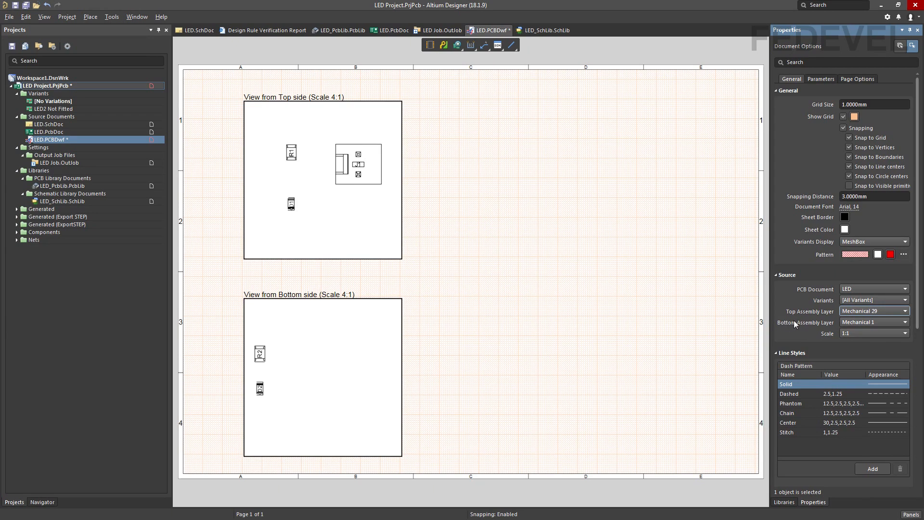
{"action": "left_click", "coordinate": [867, 324]}
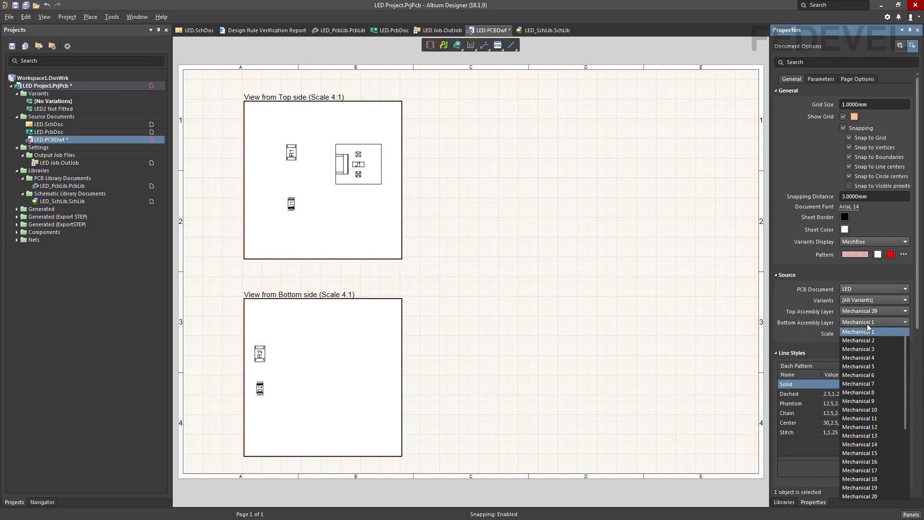
{"action": "left_click_drag", "start_coordinate": [907, 371], "coordinate": [910, 470]}
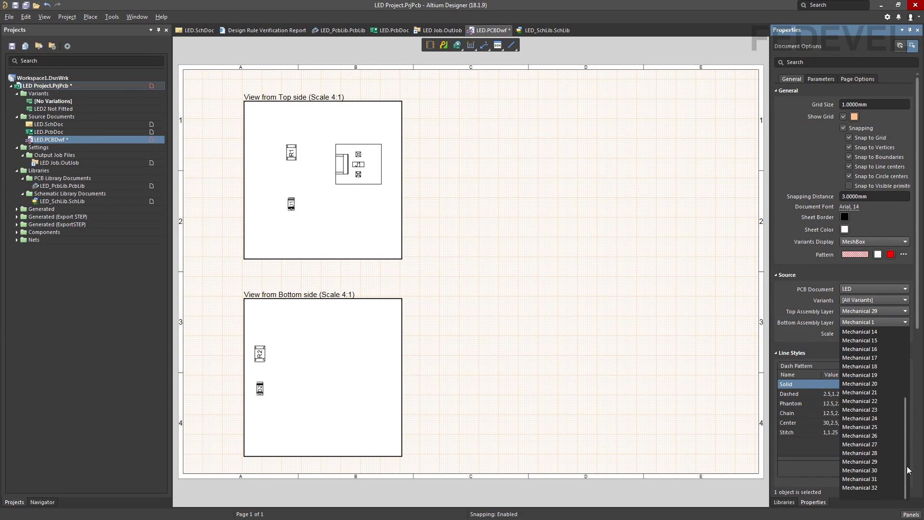
{"action": "left_click", "coordinate": [859, 472]}
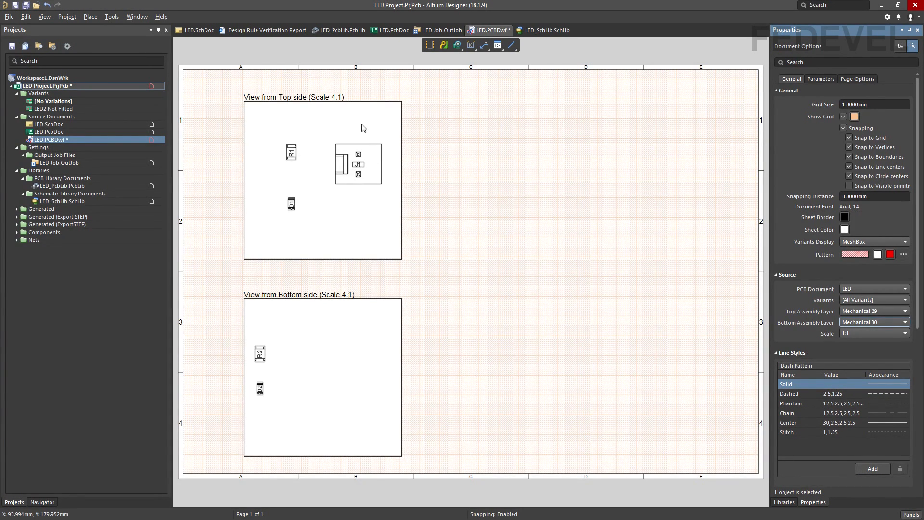
Set the component body display of the top side view to Assembly drawing.
{"action": "left_click", "coordinate": [320, 127]}
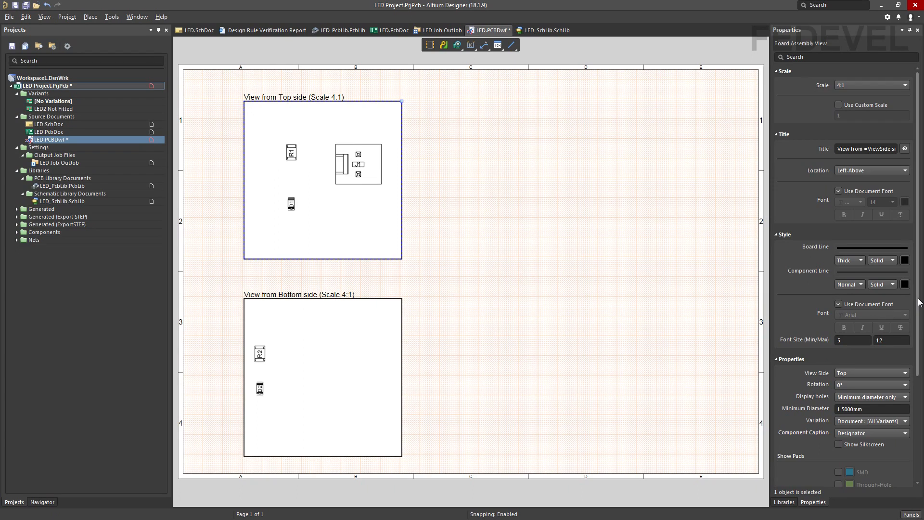
{"action": "scroll", "coordinate": [917, 302], "scroll_direction": "down", "scroll_amount": 5}
{"action": "scroll", "coordinate": [869, 457], "scroll_direction": "down", "scroll_amount": 1}
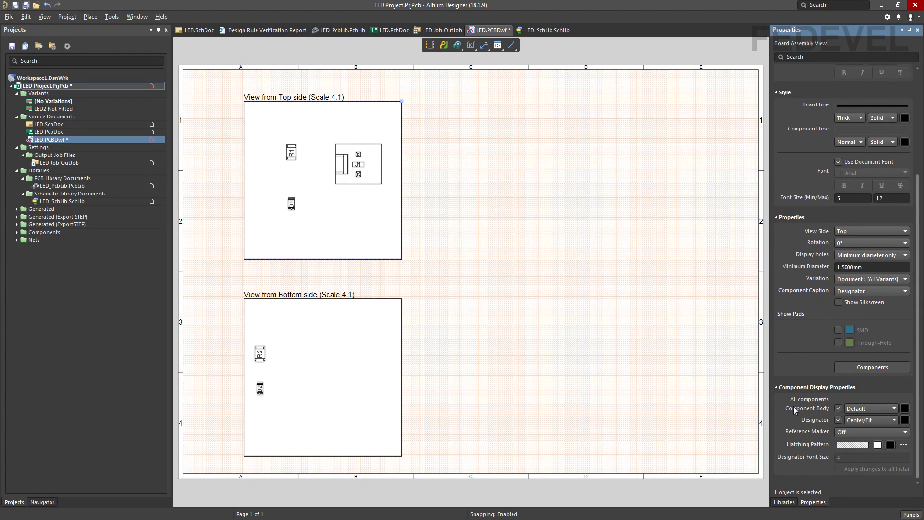
{"action": "left_click", "coordinate": [868, 408]}
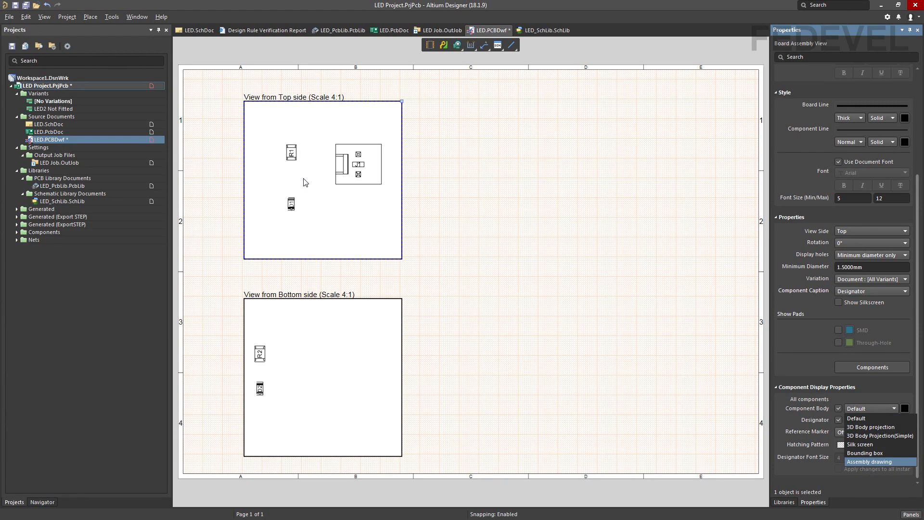
{"action": "left_click", "coordinate": [865, 461]}
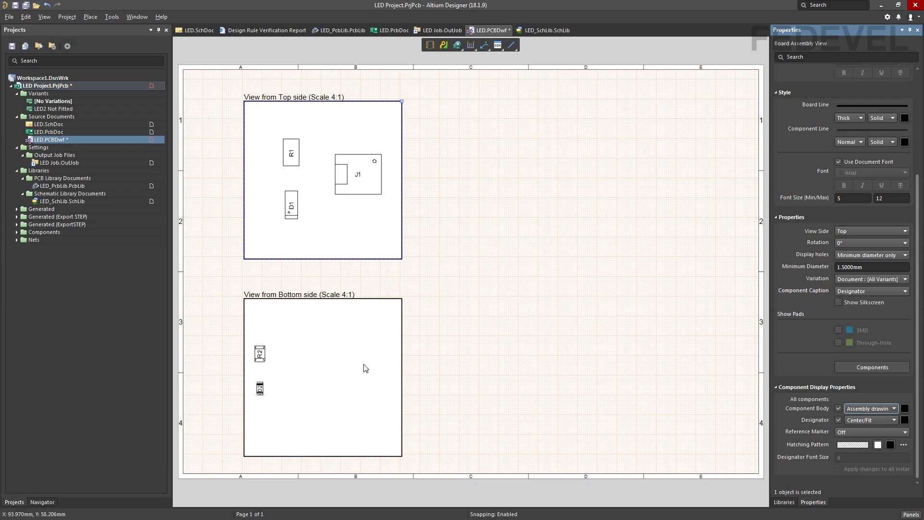
Set the component body display of the bottom side view to Assembly drawing.
{"action": "left_click", "coordinate": [322, 337]}
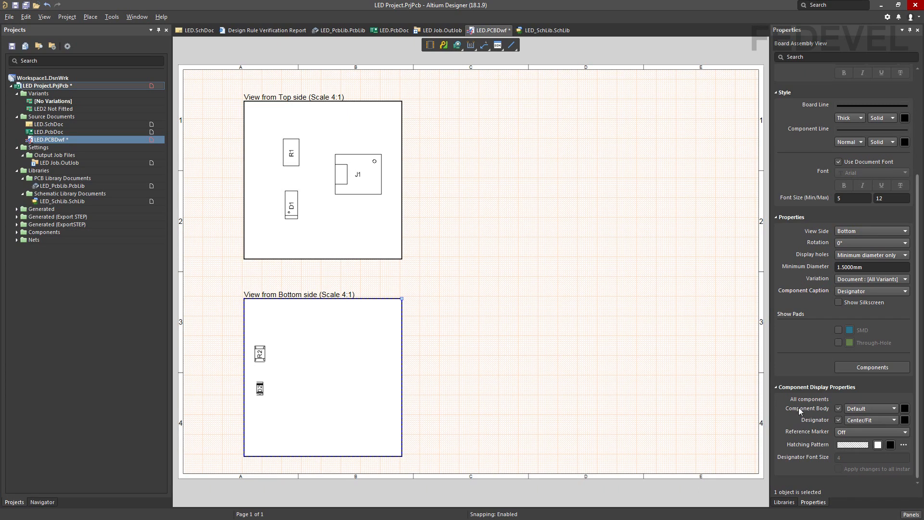
{"action": "left_click", "coordinate": [860, 409]}
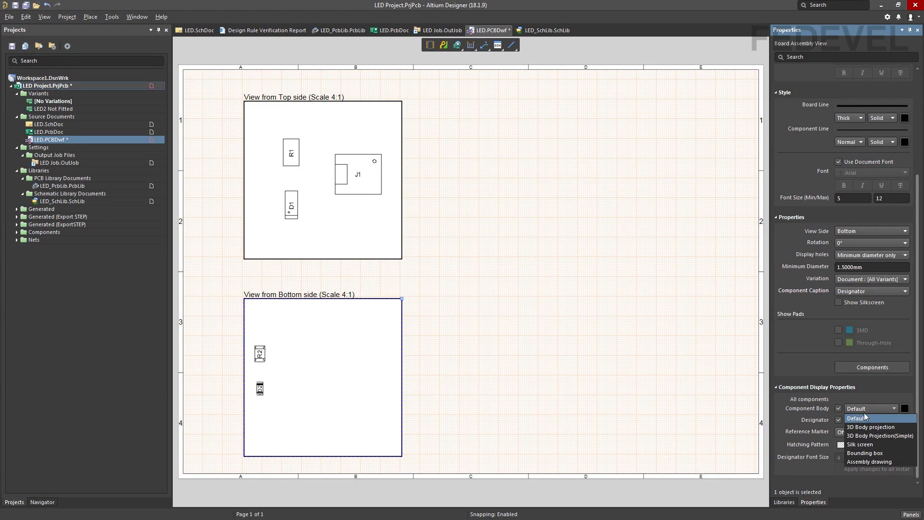
{"action": "left_click", "coordinate": [865, 463]}
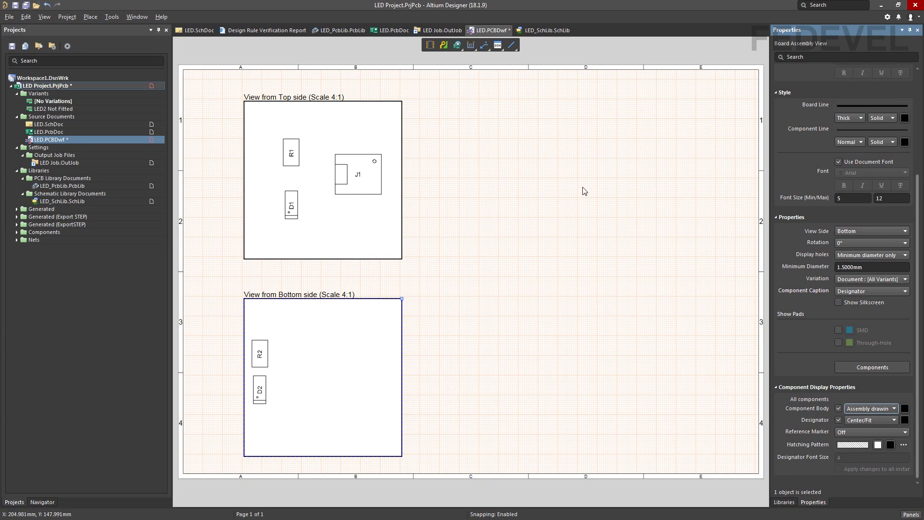
Try the LED2 Not Fitted variant as the document's source variant and switch back to [All Variants].
{"action": "left_click", "coordinate": [605, 176]}
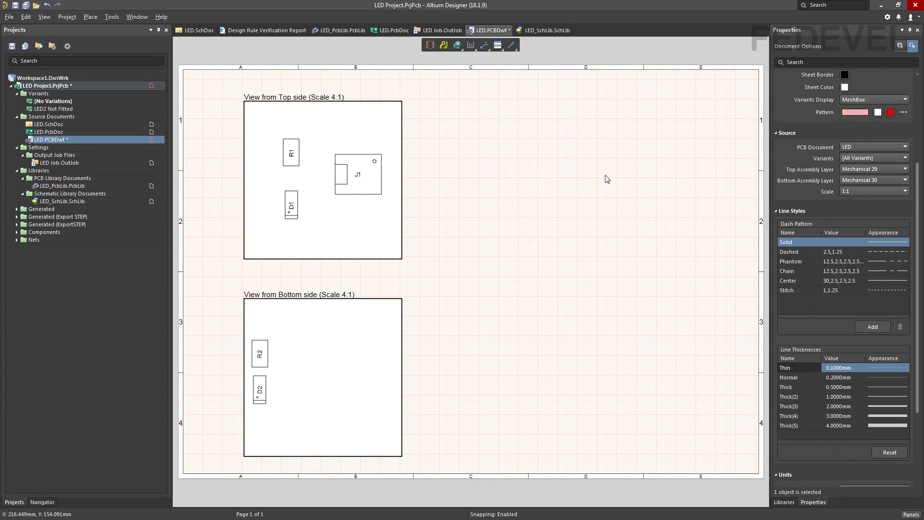
{"action": "left_click", "coordinate": [856, 157]}
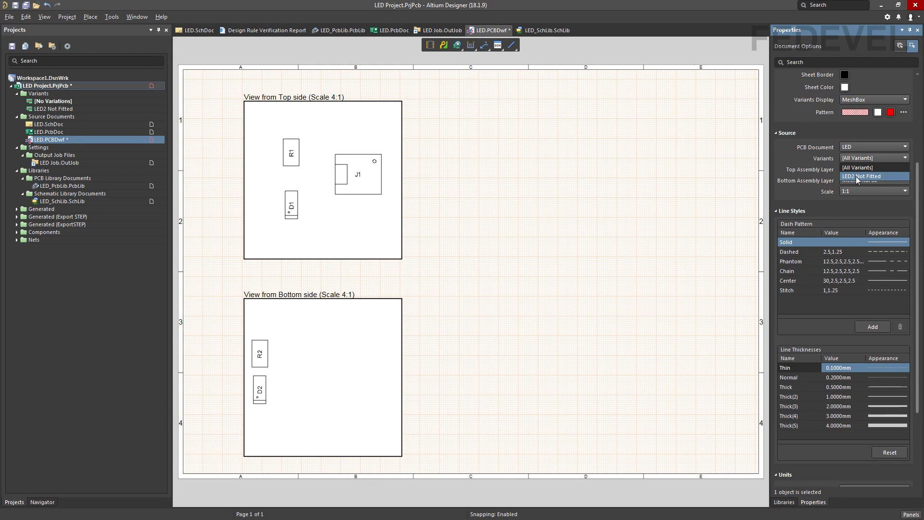
{"action": "left_click", "coordinate": [856, 176]}
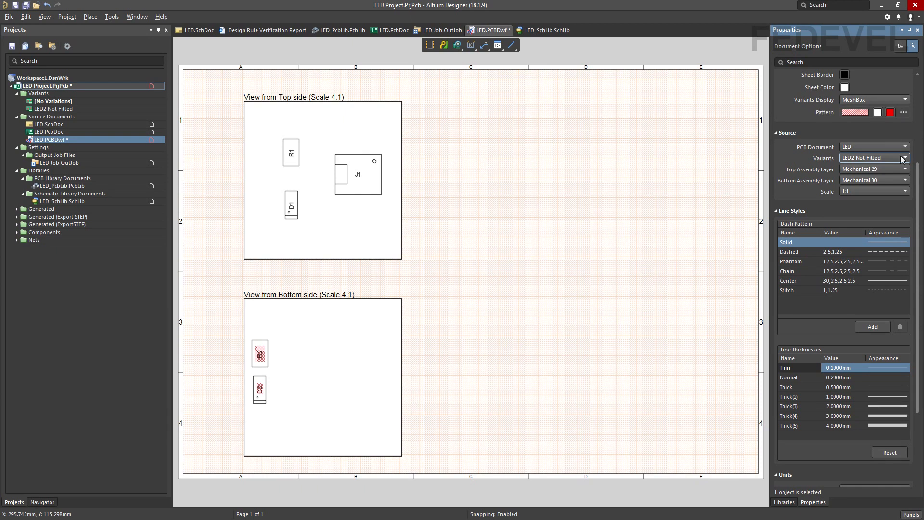
{"action": "scroll", "coordinate": [918, 183], "scroll_direction": "up", "scroll_amount": 3}
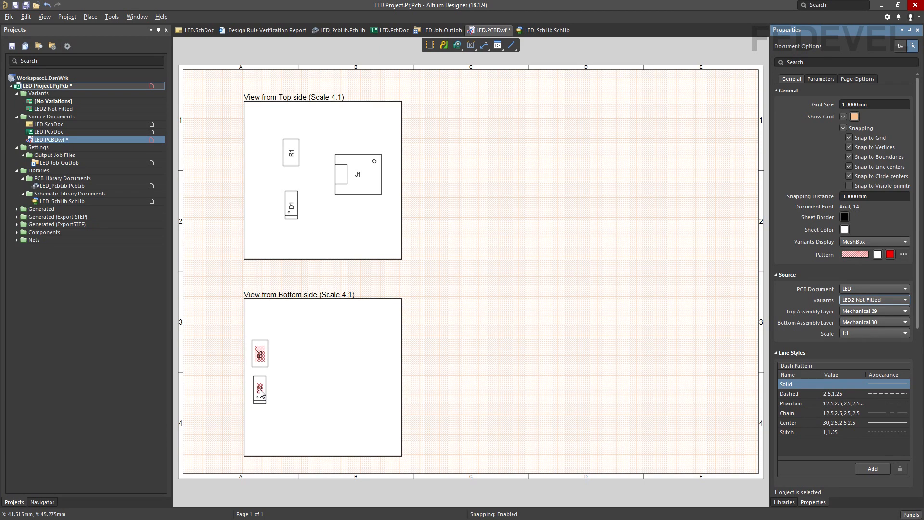
{"action": "left_click", "coordinate": [862, 299]}
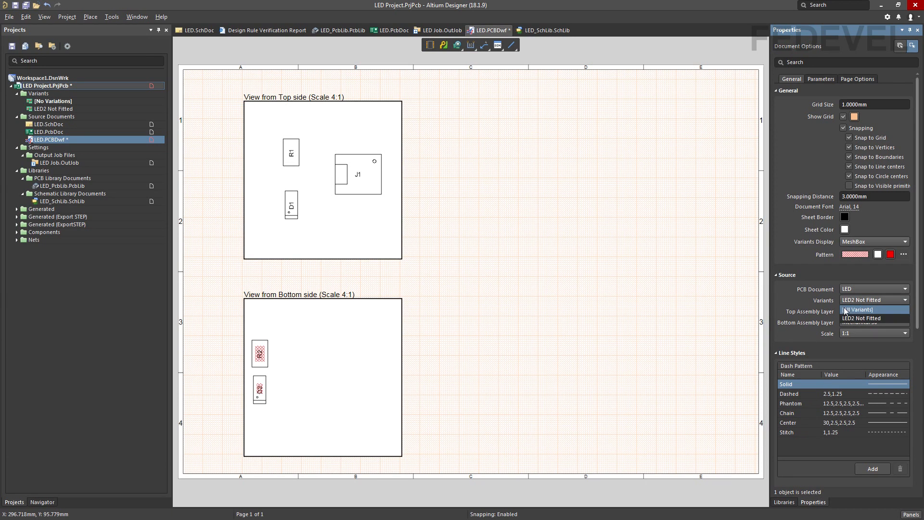
{"action": "left_click", "coordinate": [873, 310]}
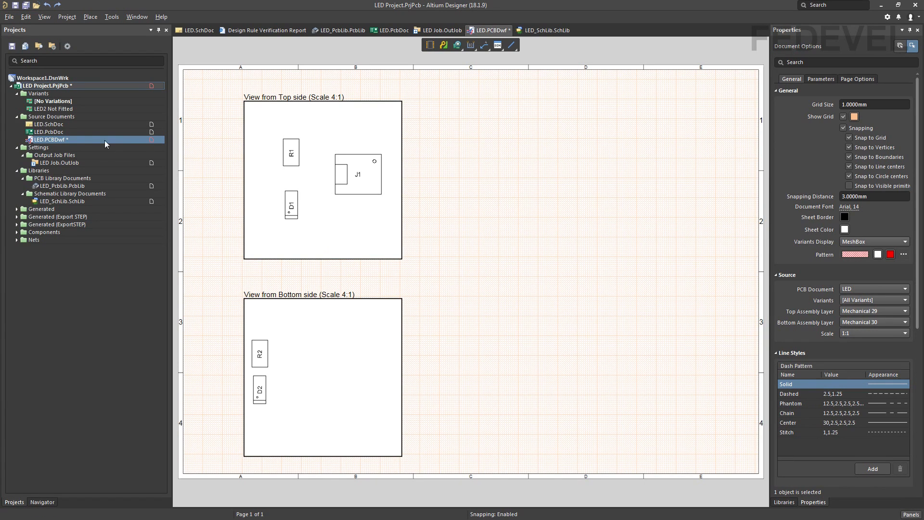
Save the LED.PCBDwf drawing under the name LED in the LED Youtube Project folder, replacing the existing file.
{"action": "right_click", "coordinate": [85, 140]}
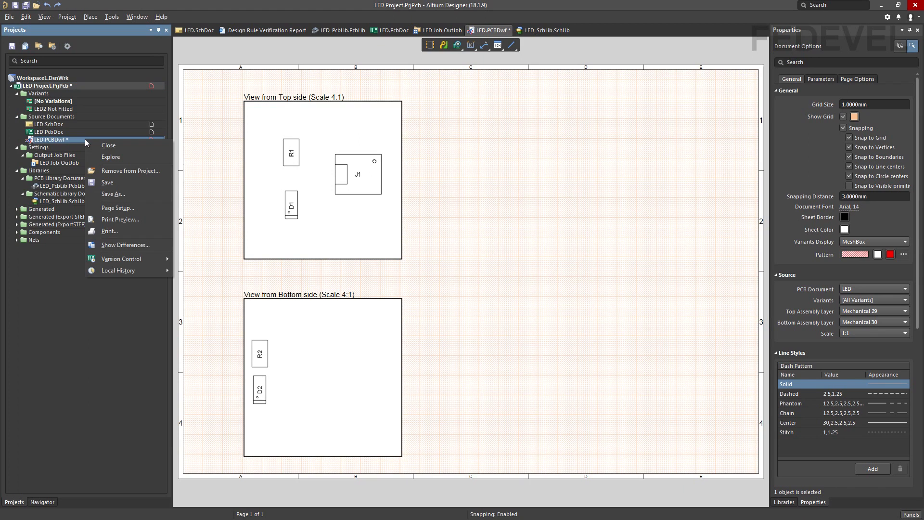
{"action": "left_click", "coordinate": [131, 195]}
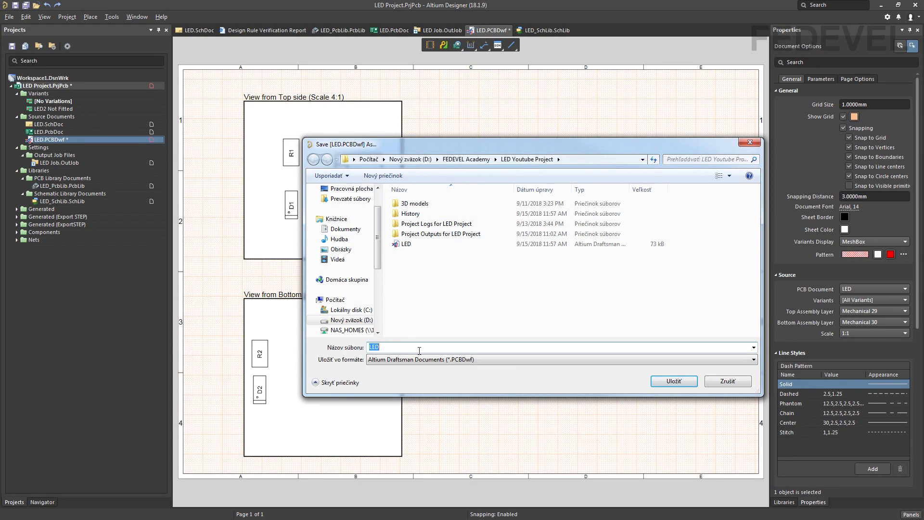
{"action": "left_click", "coordinate": [661, 382]}
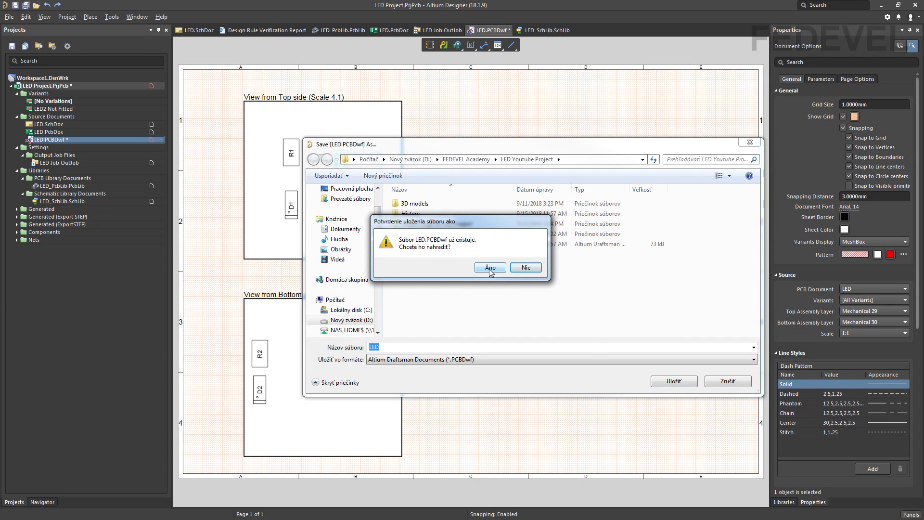
{"action": "left_click", "coordinate": [490, 270]}
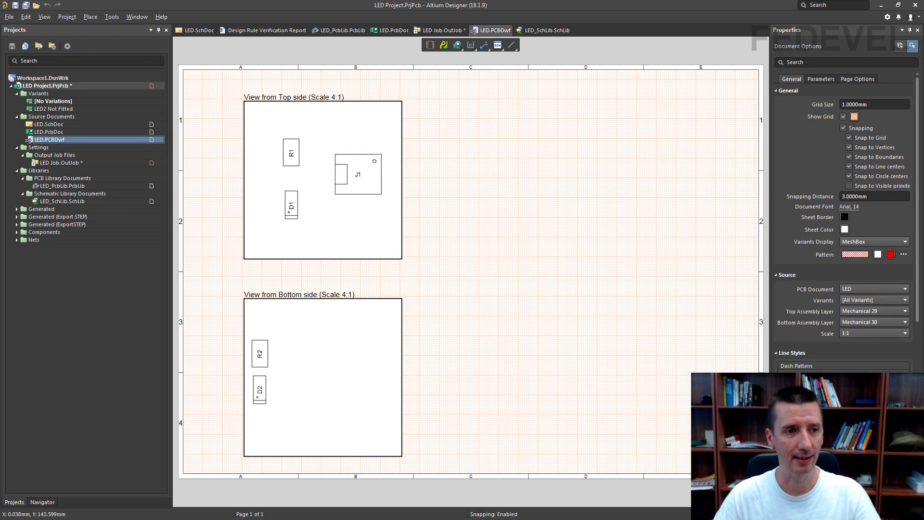
Add a Draftsman documentation output for LED.PCBDwf to LED Job.OutJob.
{"action": "left_click", "coordinate": [106, 163]}
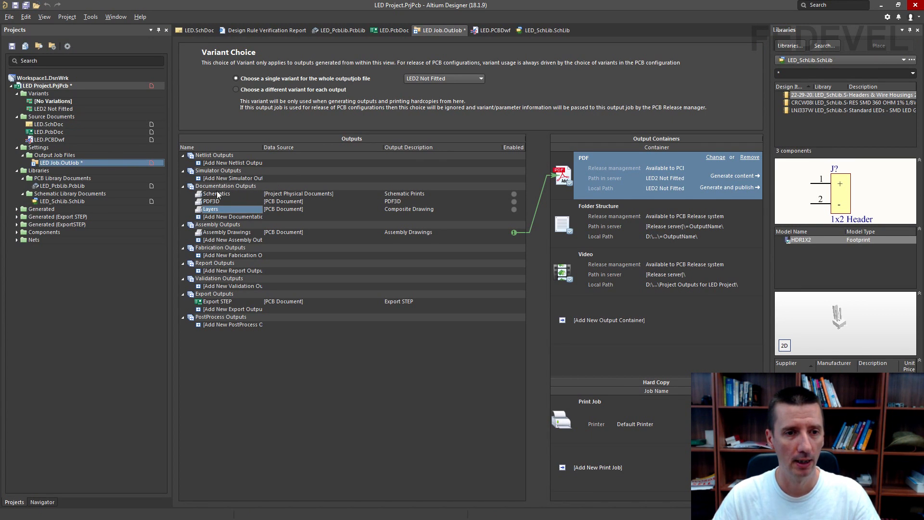
{"action": "left_click", "coordinate": [200, 218]}
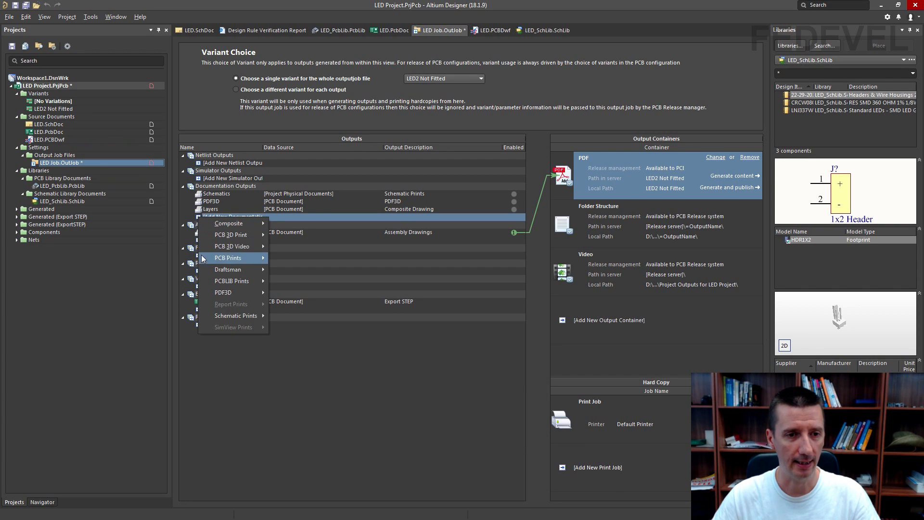
{"action": "mouse_move", "coordinate": [203, 273]}
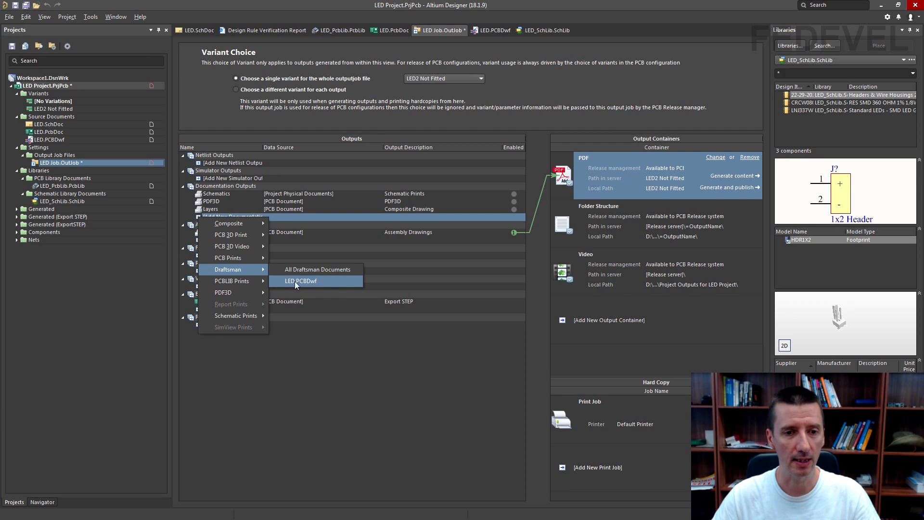
{"action": "left_click", "coordinate": [325, 282]}
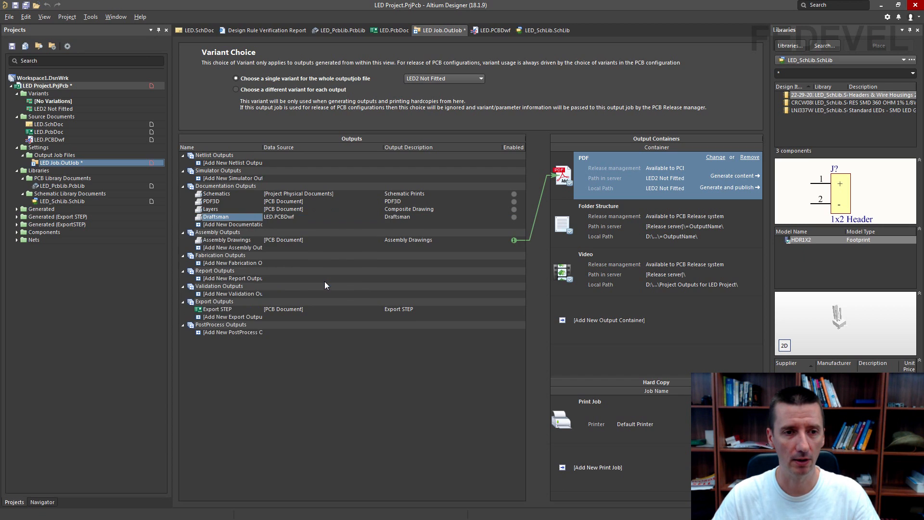
Review the page setup of the Draftsman output, including paper size, scaling and colour set.
{"action": "left_click", "coordinate": [210, 220]}
{"action": "right_click", "coordinate": [210, 219]}
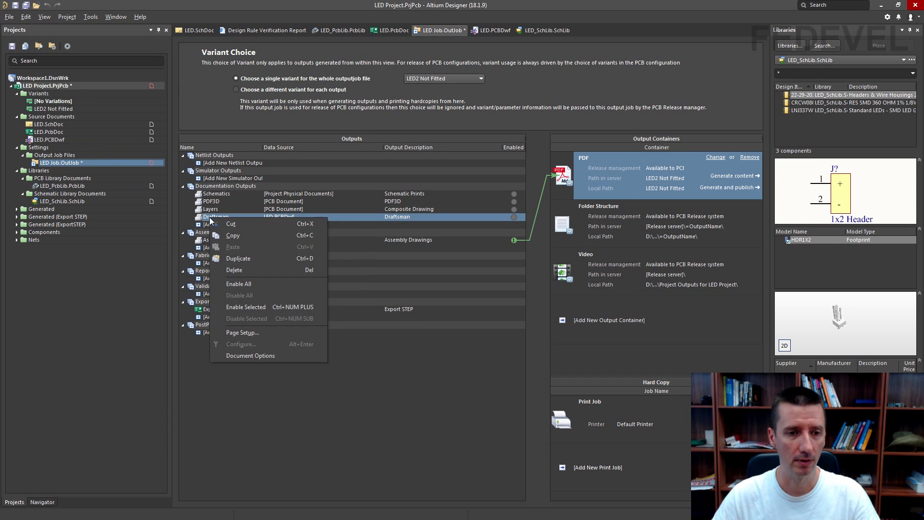
{"action": "left_click", "coordinate": [266, 333]}
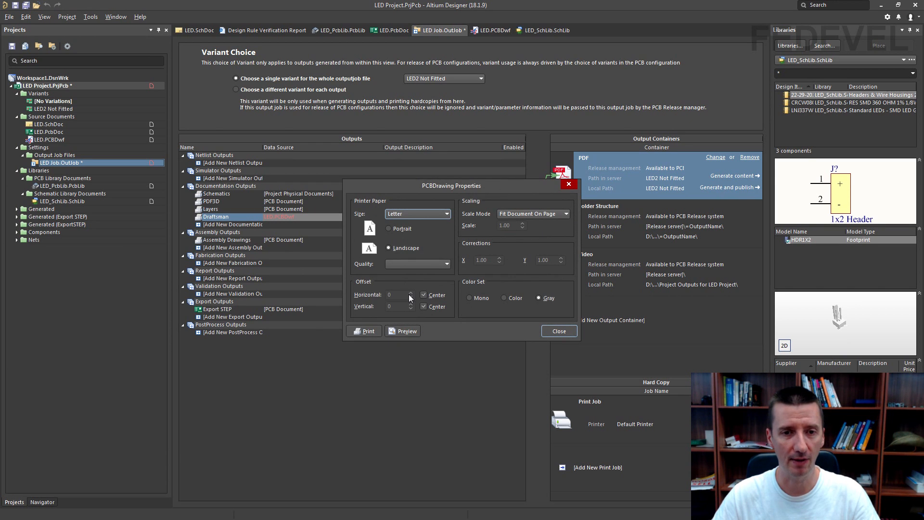
{"action": "left_click", "coordinate": [559, 331]}
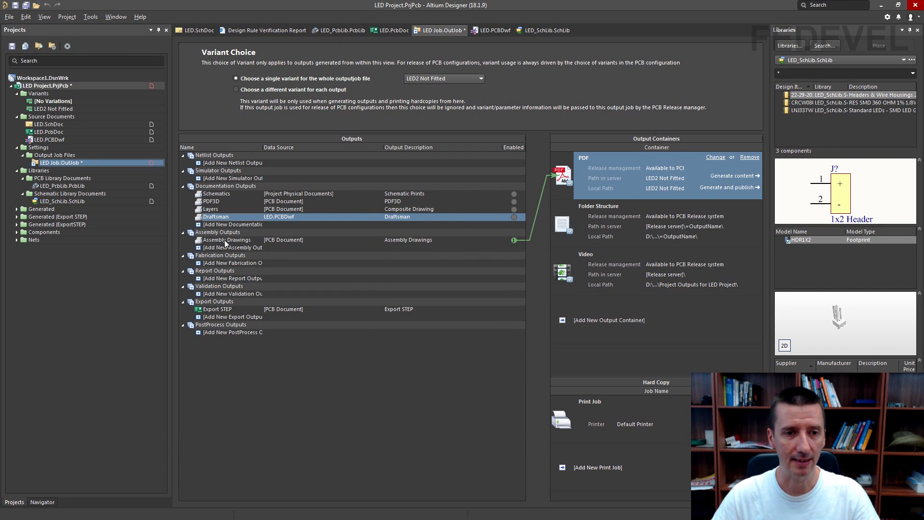
Link the Draftsman output to the PDF container in place of Assembly Drawings and set the output job's variant to [No Variations].
{"action": "left_click", "coordinate": [514, 242]}
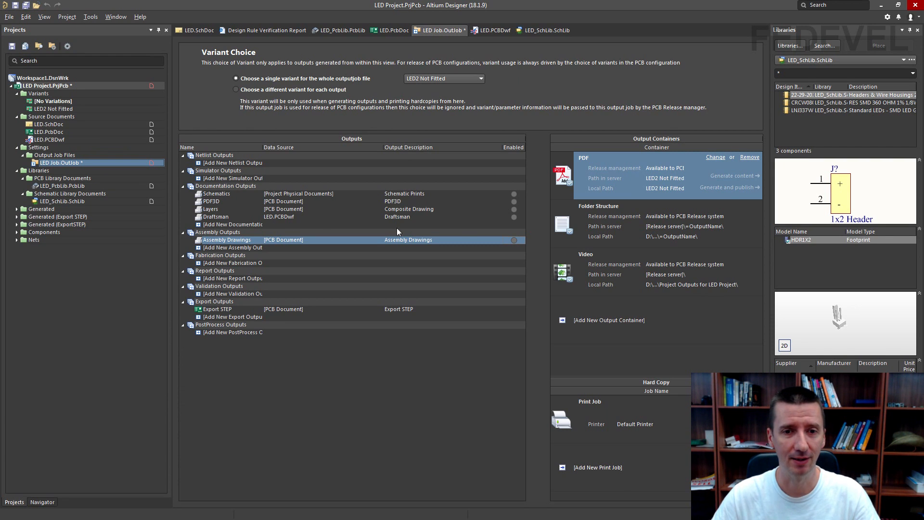
{"action": "left_click", "coordinate": [513, 218]}
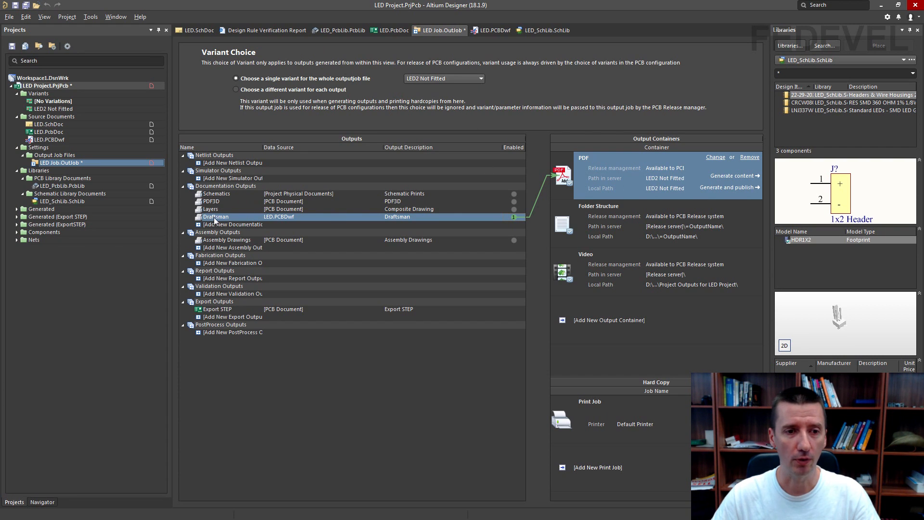
{"action": "left_click", "coordinate": [438, 78]}
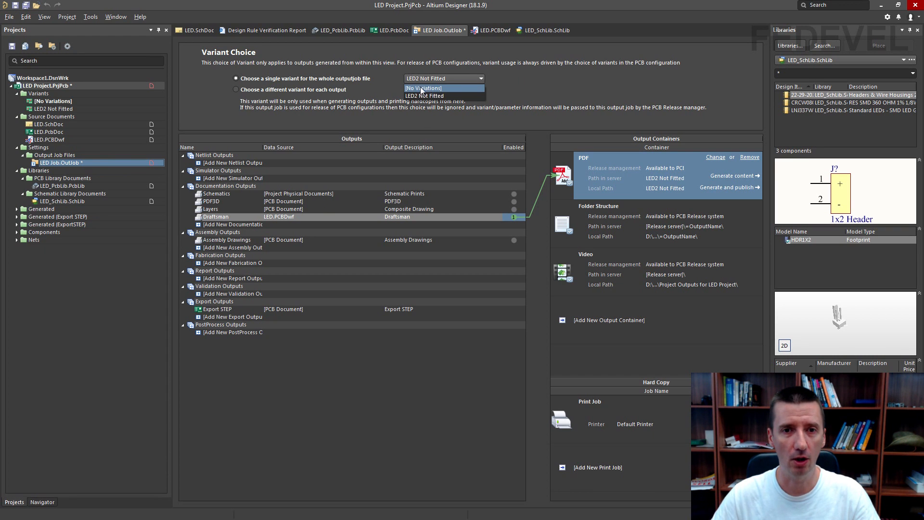
{"action": "left_click", "coordinate": [455, 88]}
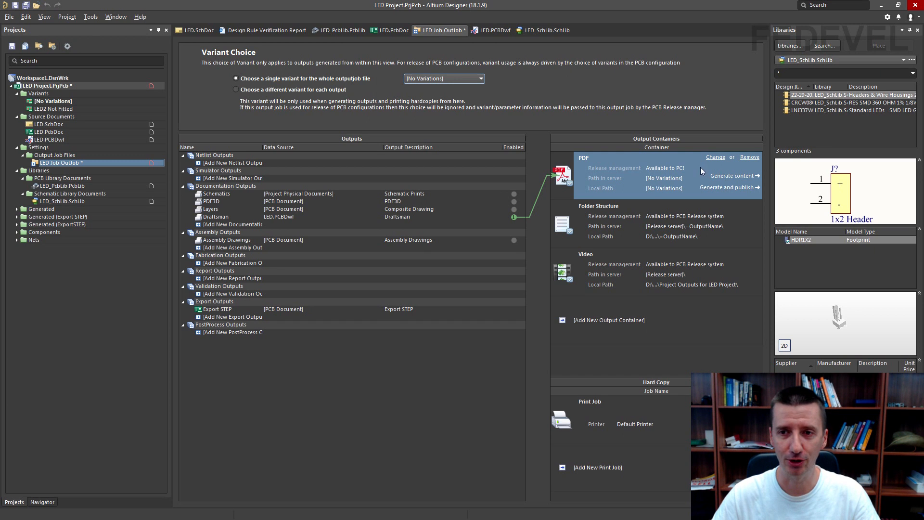
Generate the Draftsman PDF for the selected variant and inspect the top and bottom views in Adobe Reader.
{"action": "left_click", "coordinate": [721, 179]}
{"action": "left_click_drag", "start_coordinate": [0, 57], "coordinate": [409, 49]}
{"action": "double_click", "coordinate": [409, 49]}
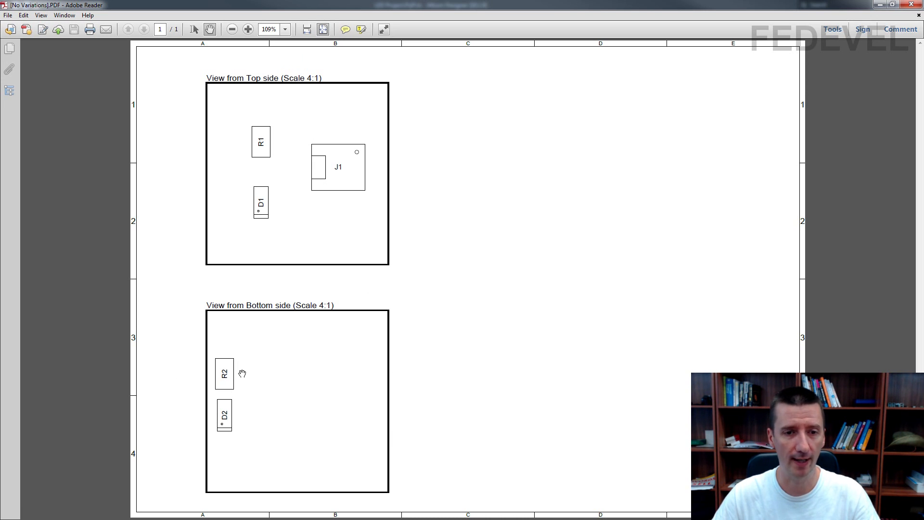
{"action": "left_click", "coordinate": [912, 4]}
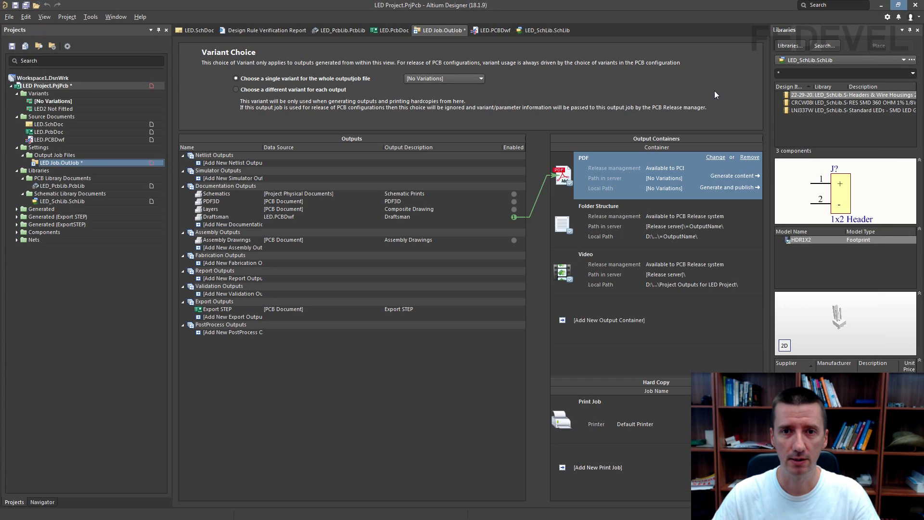
Set the output job's variant to LED2 Not Fitted and generate its Draftsman PDF for viewing at full window size.
{"action": "left_click", "coordinate": [447, 78]}
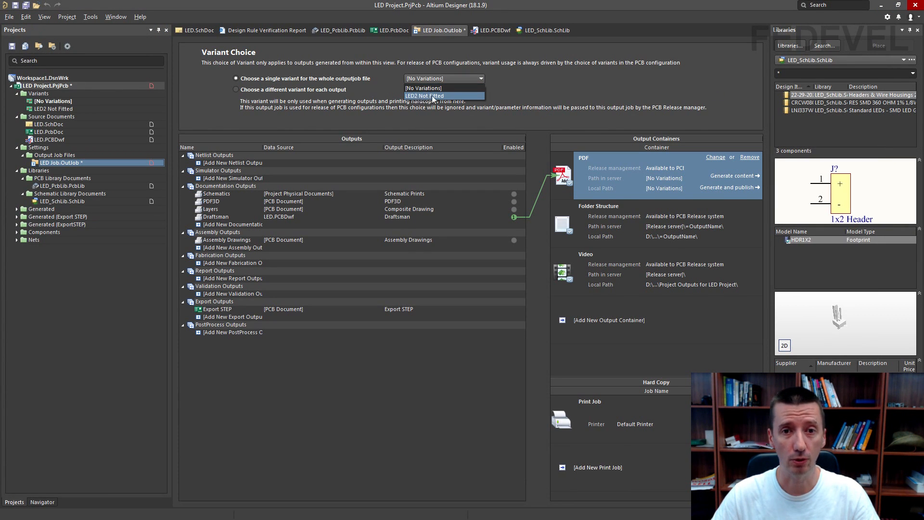
{"action": "left_click", "coordinate": [433, 95]}
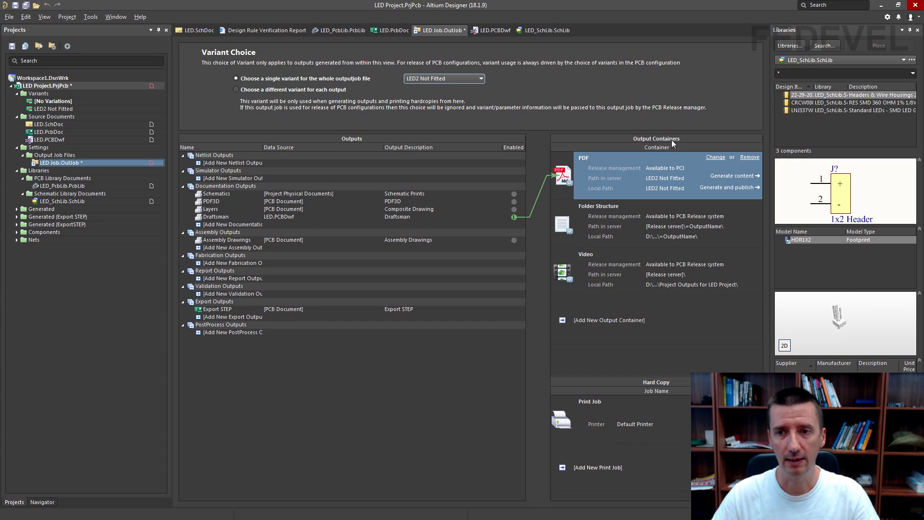
{"action": "left_click", "coordinate": [716, 177]}
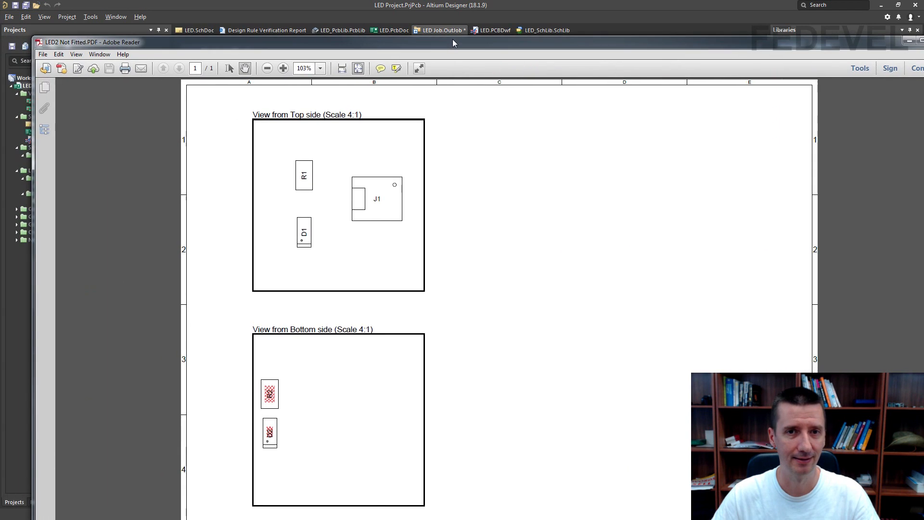
{"action": "double_click", "coordinate": [452, 40]}
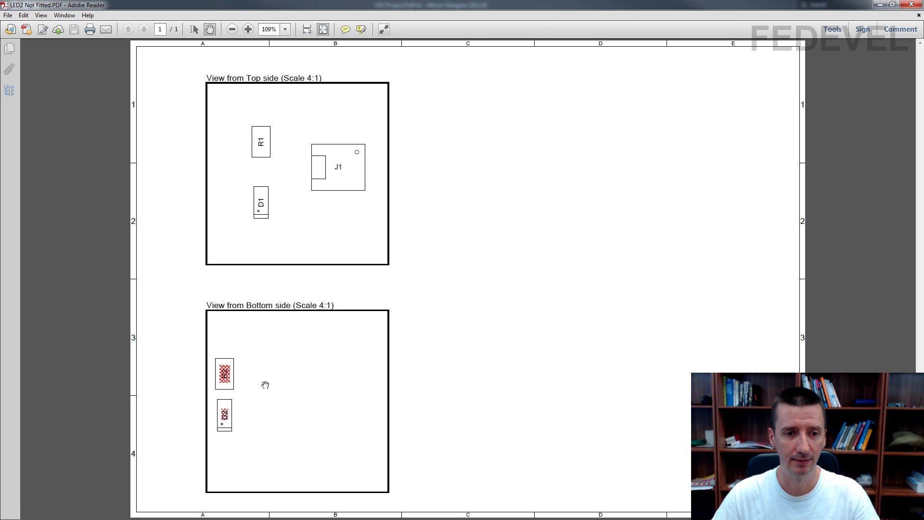
Switch to Total Commander to check the generated files in the Draftsman output folder, and return to Altium Designer.
{"action": "key", "text": "alt+Tab"}
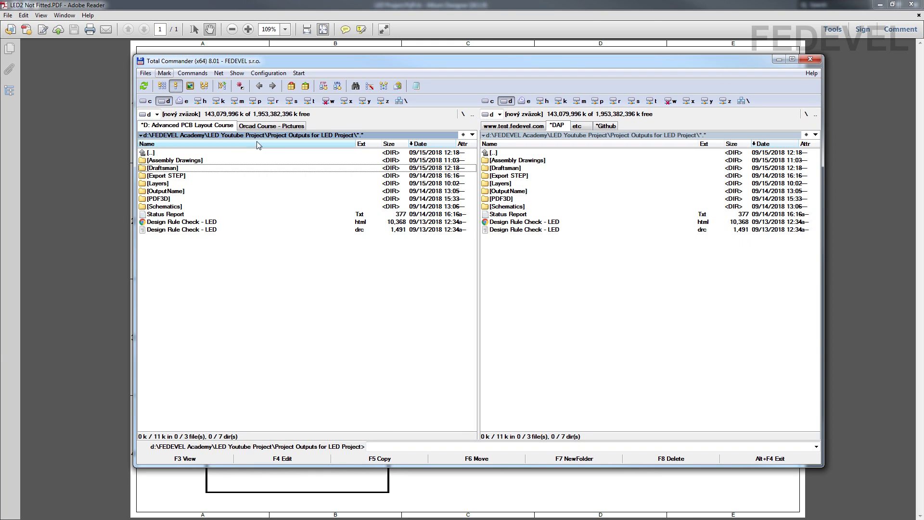
{"action": "mouse_move", "coordinate": [250, 139]}
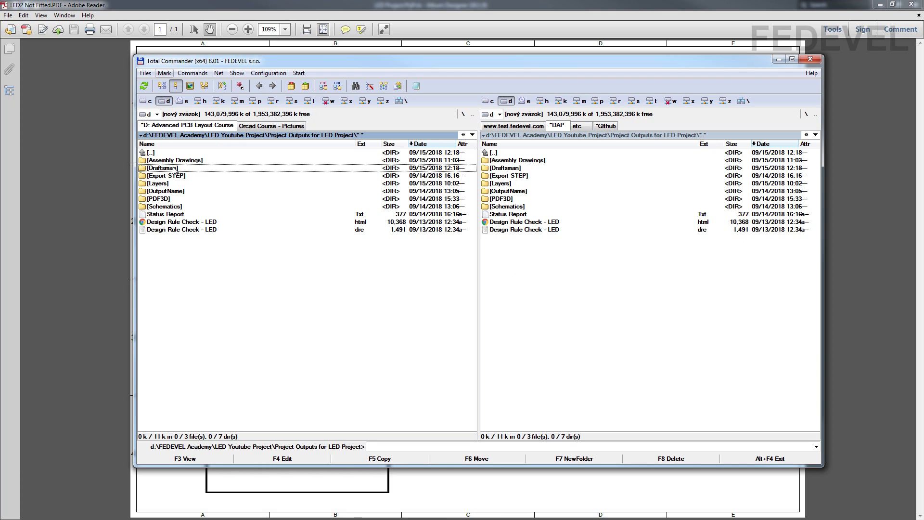
{"action": "double_click", "coordinate": [203, 168]}
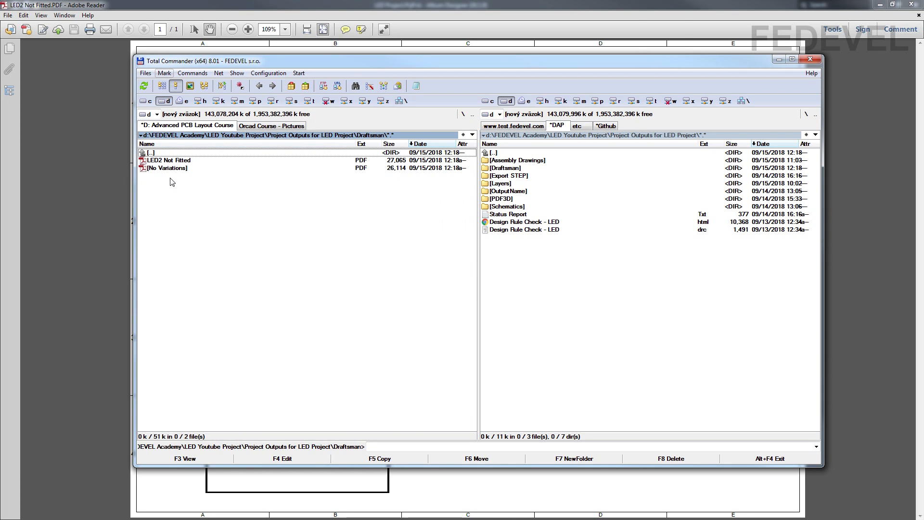
{"action": "double_click", "coordinate": [168, 154]}
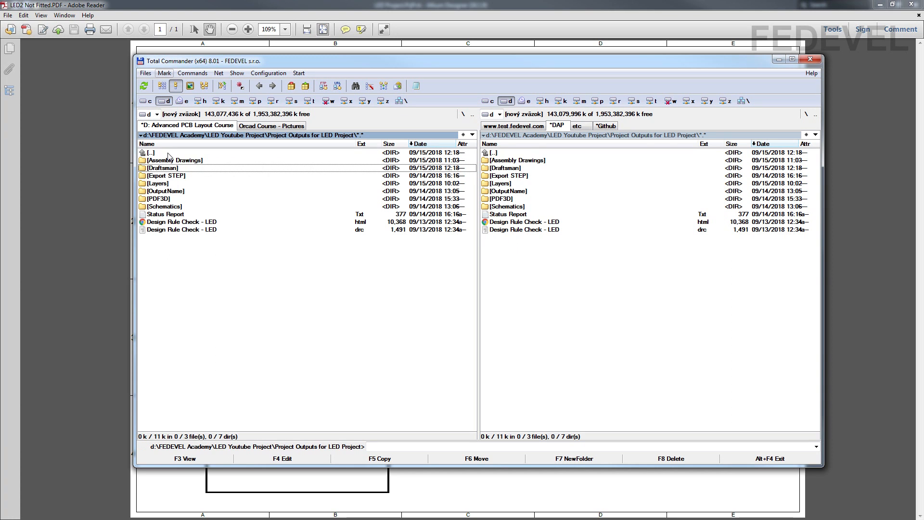
{"action": "key", "text": "alt+Tab"}
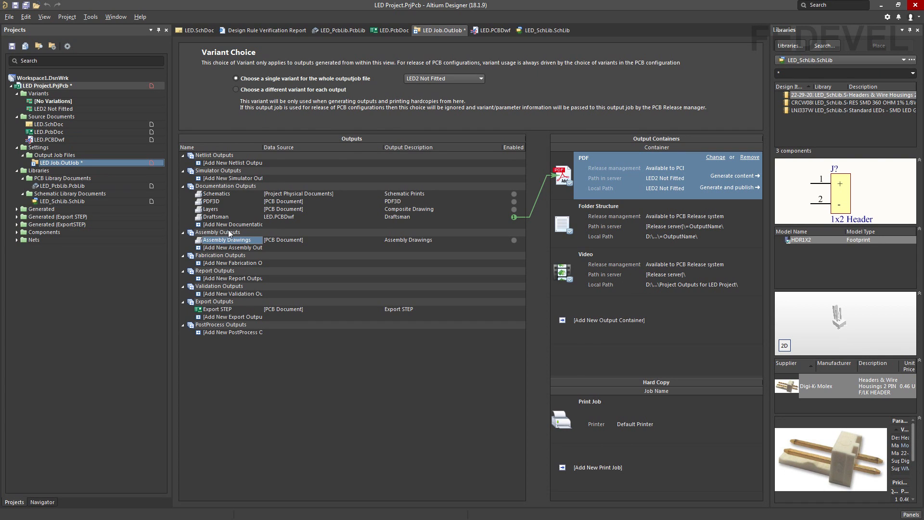
Add a pick and place assembly output sourced from [PCB Document] and accept its setup with imperial units and text format.
{"action": "left_click", "coordinate": [199, 249]}
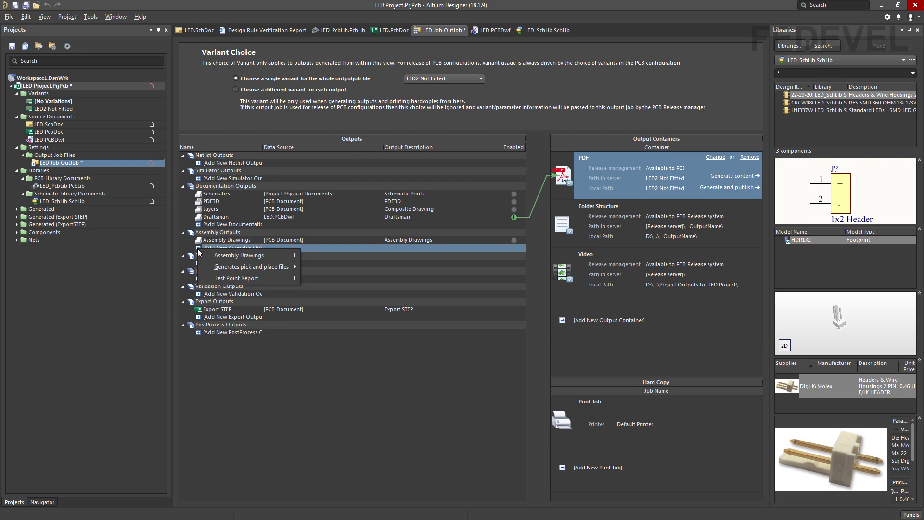
{"action": "mouse_move", "coordinate": [202, 270]}
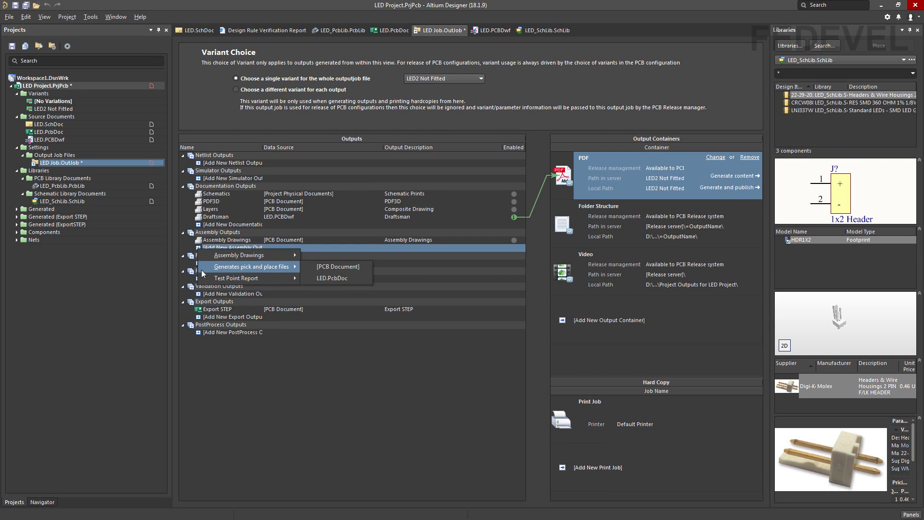
{"action": "left_click", "coordinate": [310, 265]}
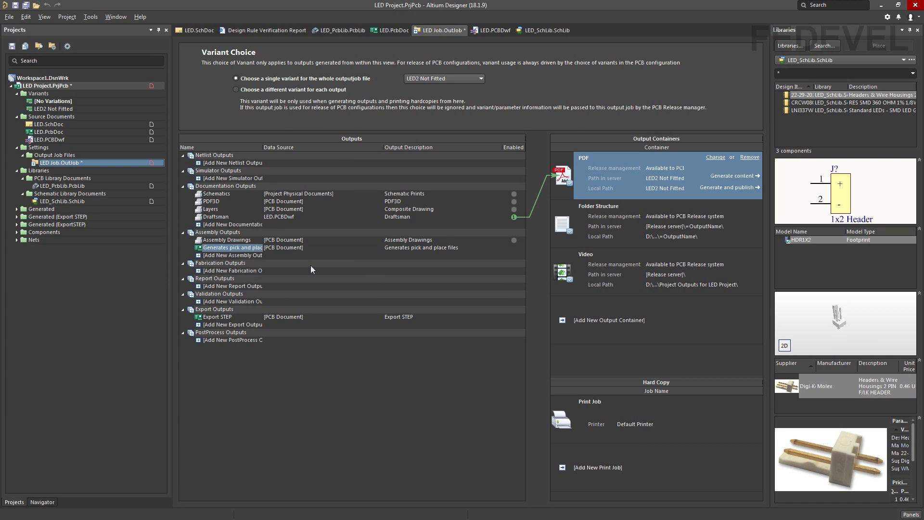
{"action": "right_click", "coordinate": [220, 247]}
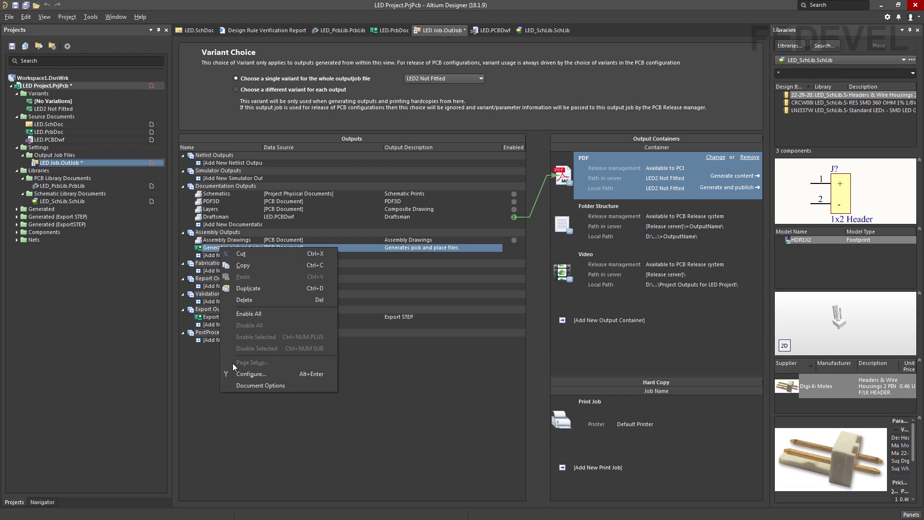
{"action": "left_click", "coordinate": [270, 375]}
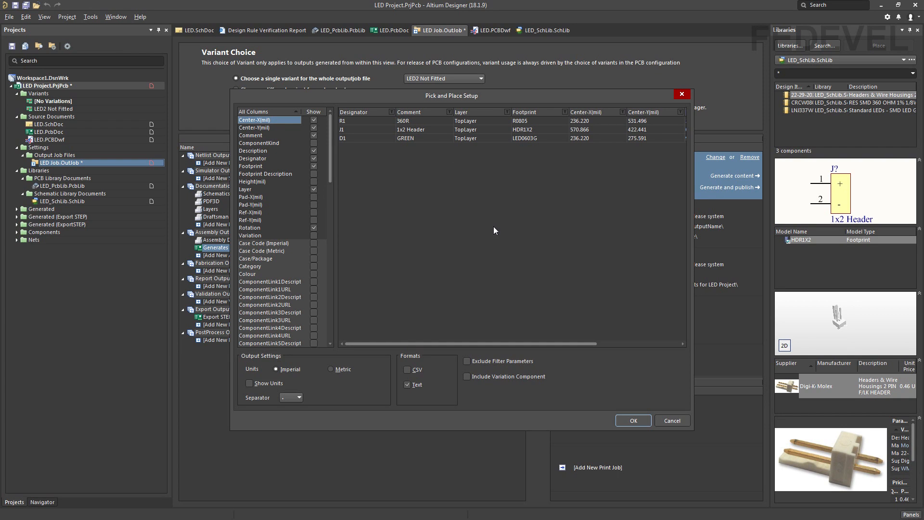
{"action": "left_click", "coordinate": [633, 421]}
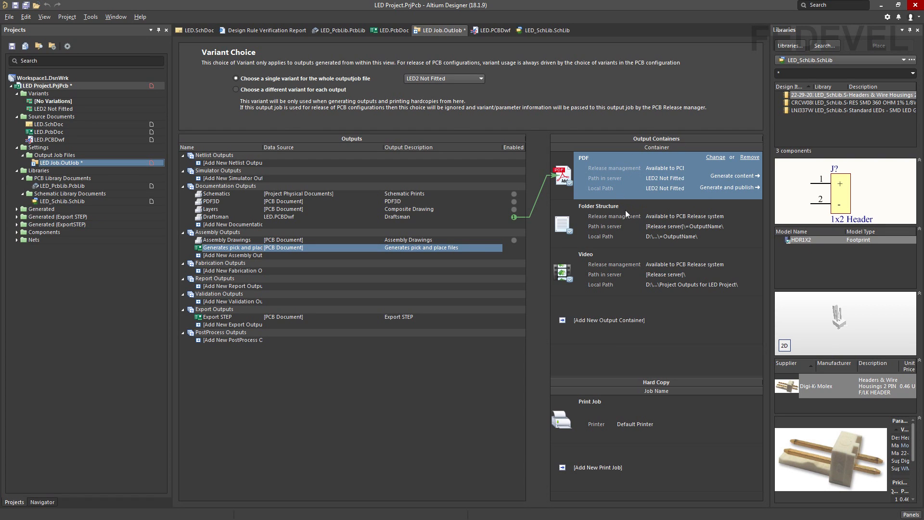
Link the pick and place output to the Folder Structure container in place of Export STEP.
{"action": "left_click", "coordinate": [625, 225]}
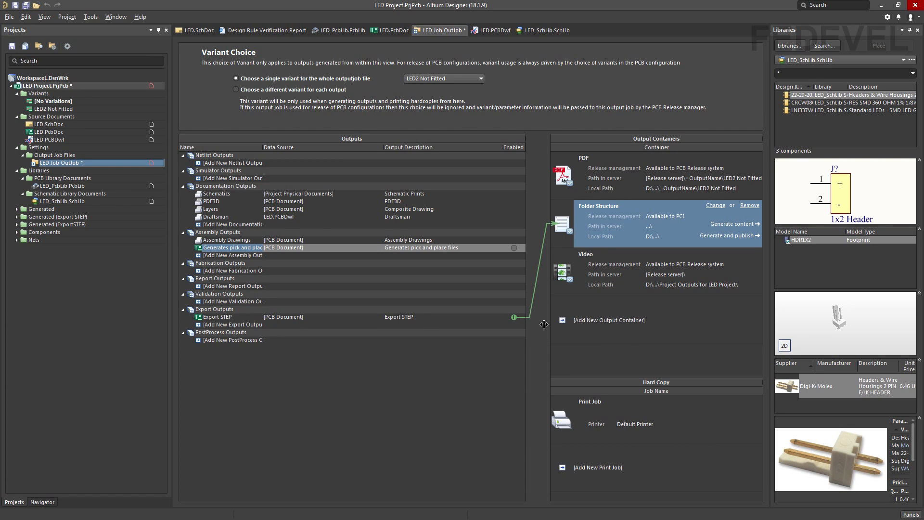
{"action": "left_click", "coordinate": [514, 318]}
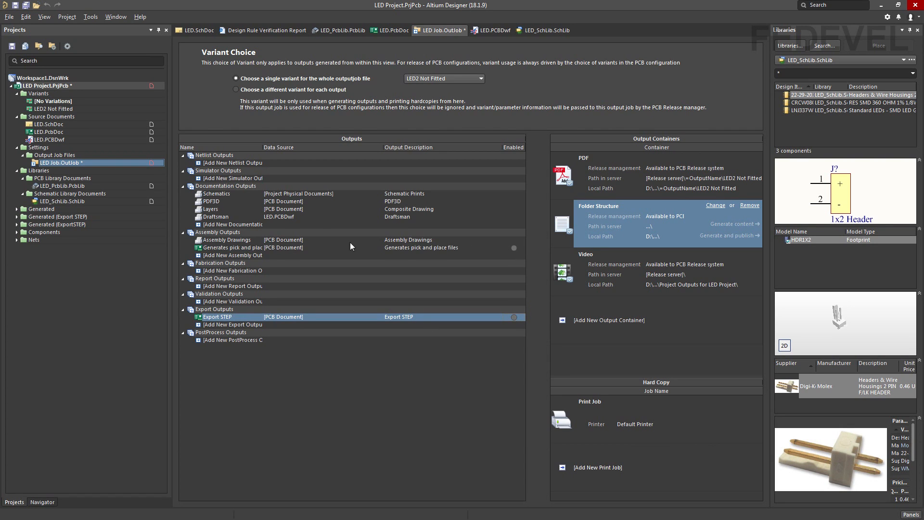
{"action": "left_click", "coordinate": [514, 248]}
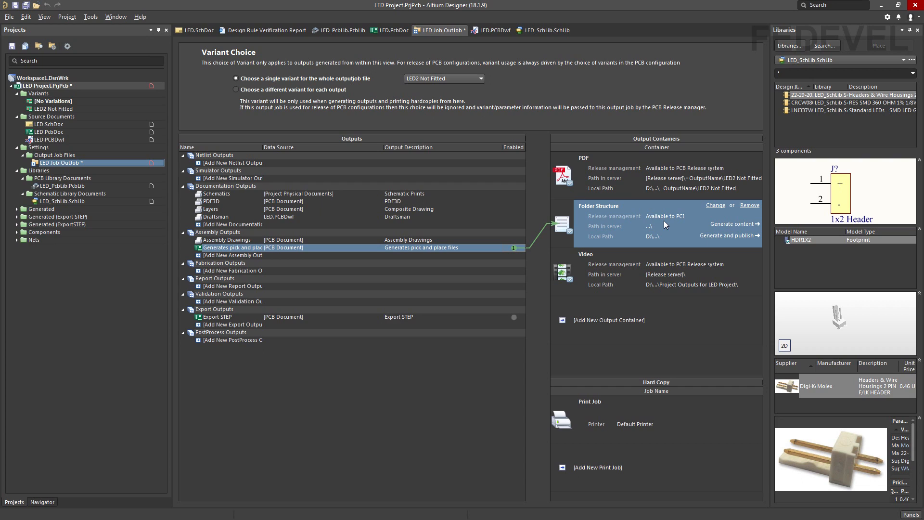
Set the output job's variant to [No Variations] and generate the pick and place file.
{"action": "left_click", "coordinate": [461, 78]}
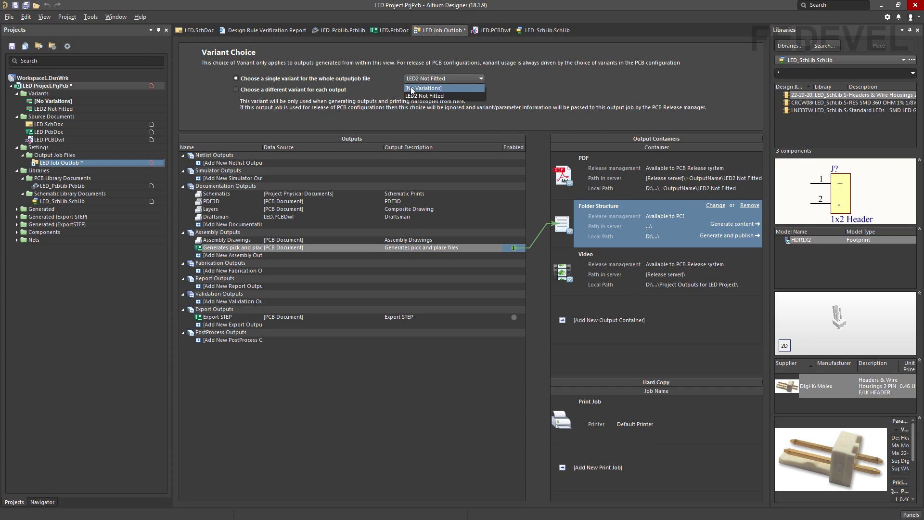
{"action": "left_click", "coordinate": [455, 87]}
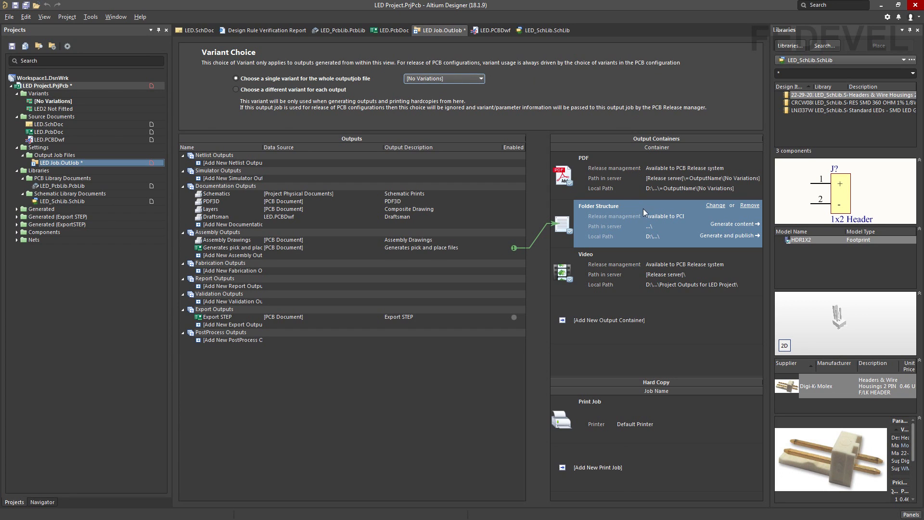
{"action": "left_click", "coordinate": [719, 224]}
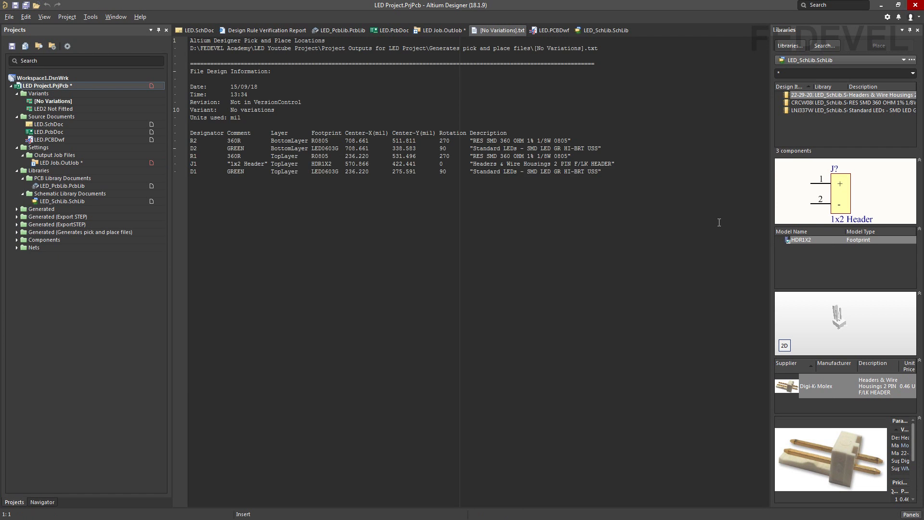
Switch to Total Commander and examine the [No Variations] text file in the Generates pick and place files folder.
{"action": "key", "text": "alt+Tab"}
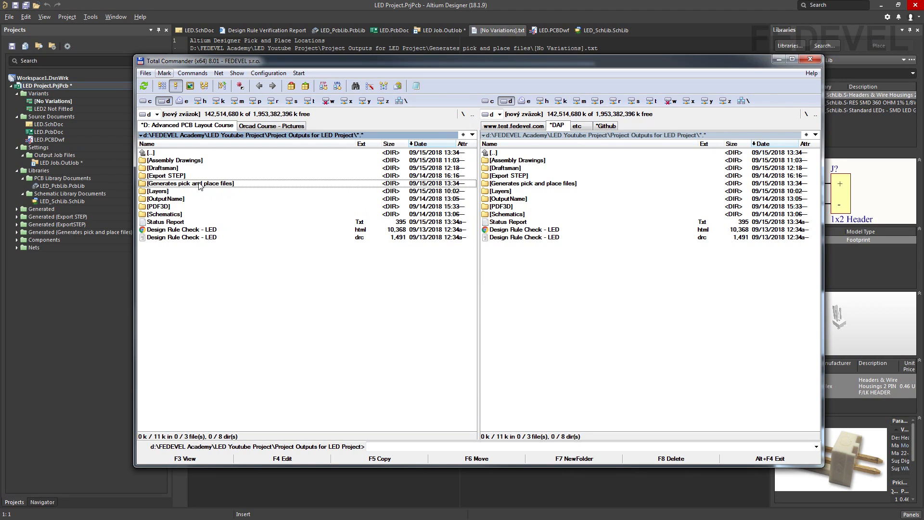
{"action": "double_click", "coordinate": [247, 183]}
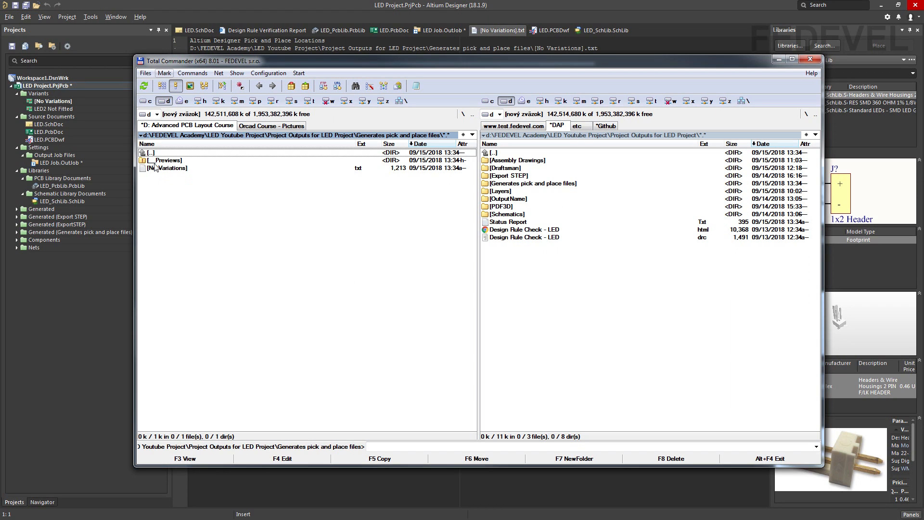
{"action": "left_click", "coordinate": [202, 170]}
{"action": "double_click", "coordinate": [202, 170]}
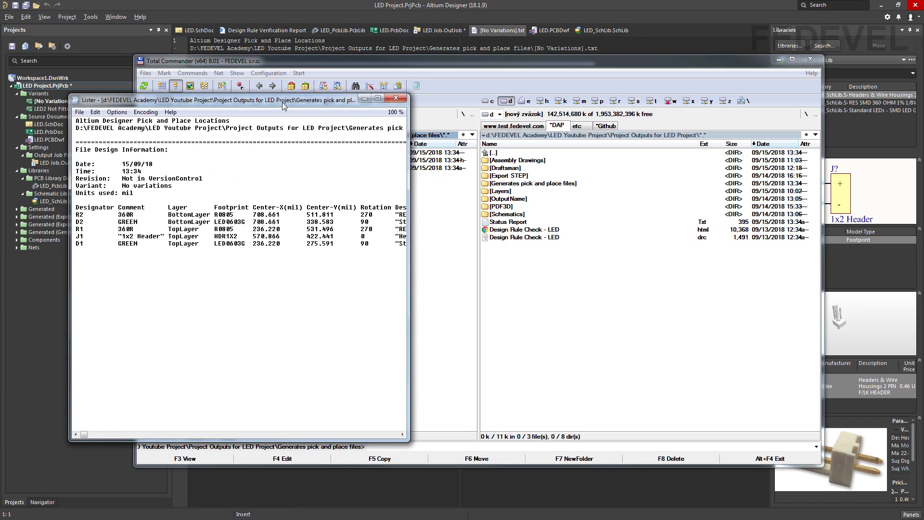
{"action": "left_click_drag", "start_coordinate": [408, 275], "coordinate": [757, 276]}
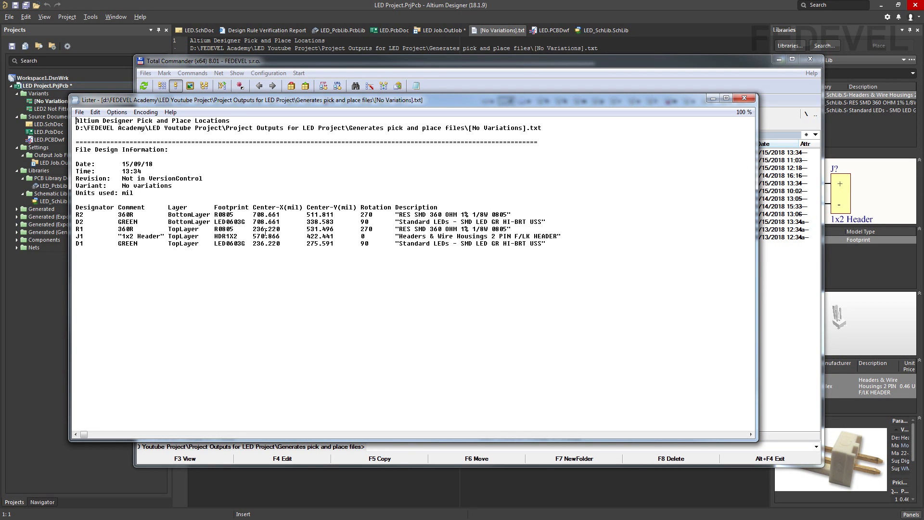
{"action": "left_click", "coordinate": [744, 98]}
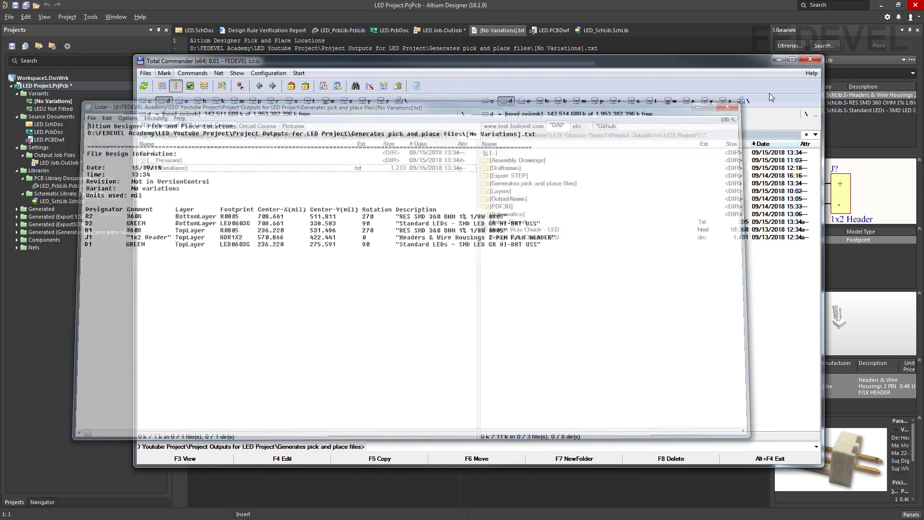
{"action": "left_click", "coordinate": [779, 60]}
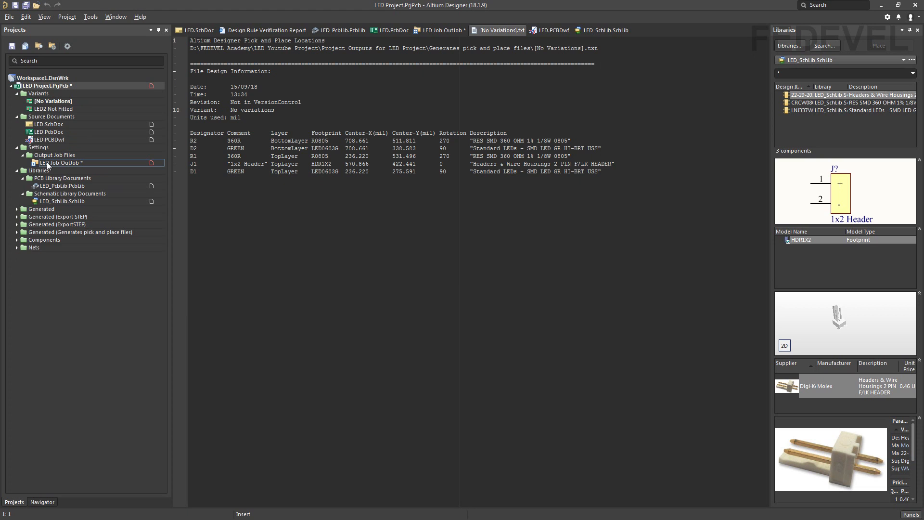
Return to the LED Job.OutJob document and add a Gerber Files fabrication output sourced from [PCB Document].
{"action": "double_click", "coordinate": [85, 161]}
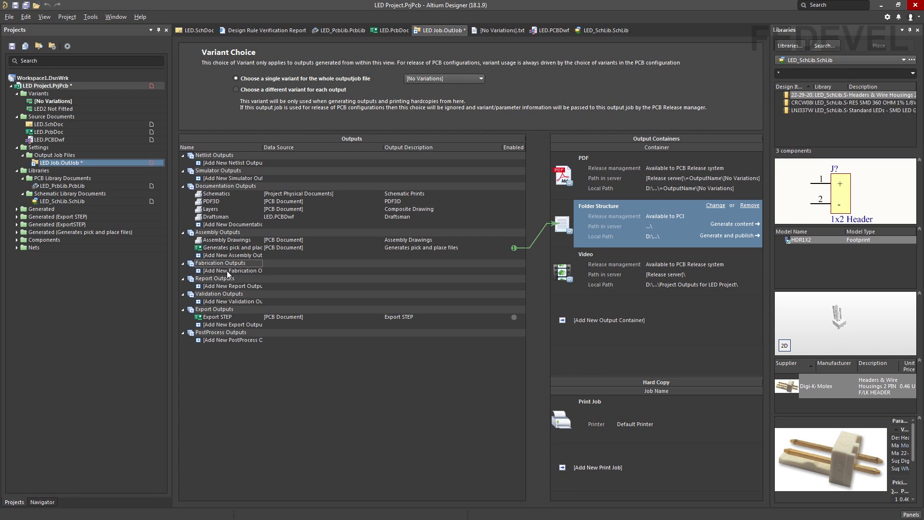
{"action": "left_click", "coordinate": [198, 271]}
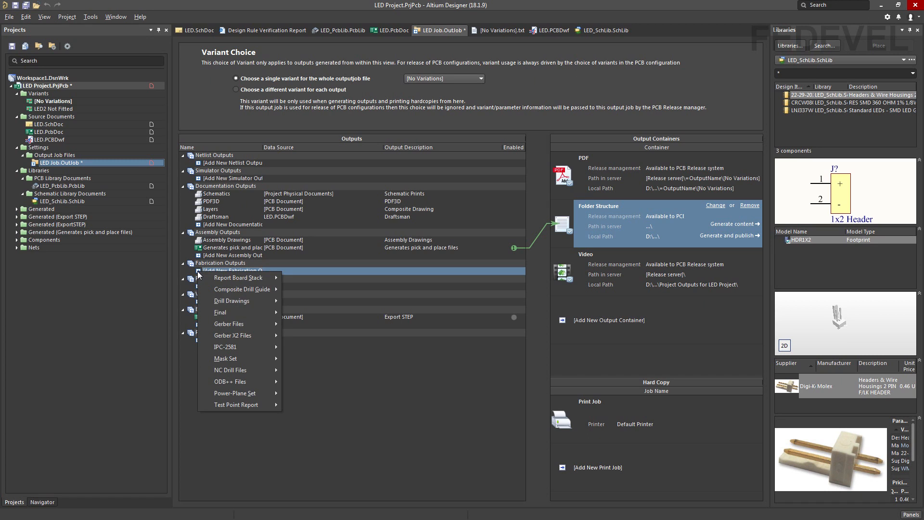
{"action": "mouse_move", "coordinate": [199, 325]}
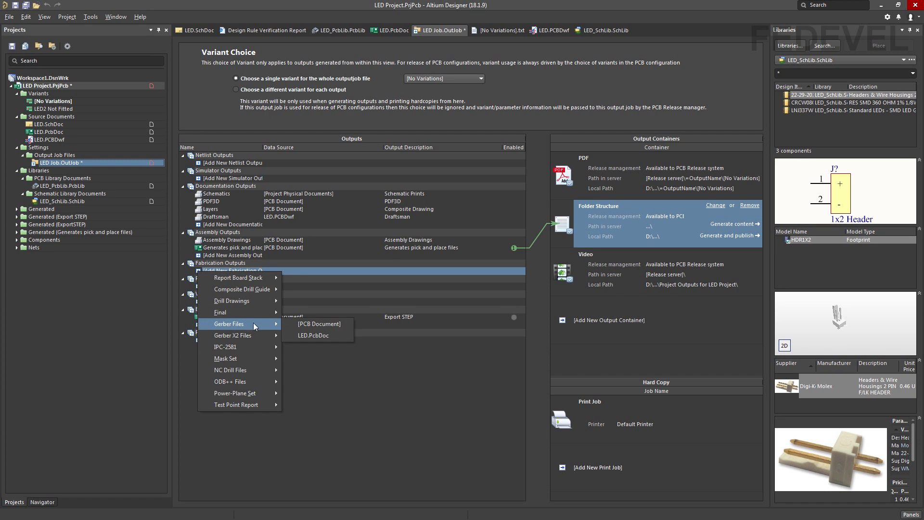
{"action": "left_click", "coordinate": [289, 324]}
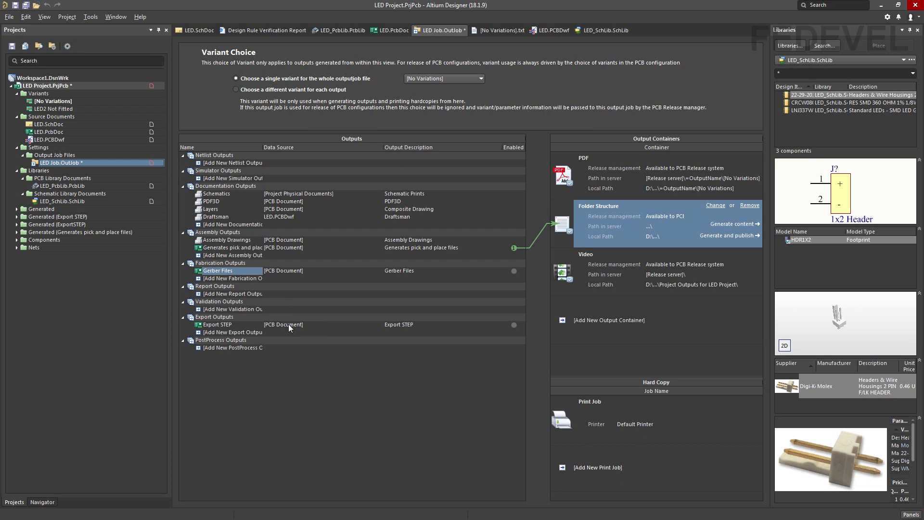
Review all Gerber setup pages and accept the configuration with inches, 2:5 format and the Board Outline layer plotted.
{"action": "right_click", "coordinate": [212, 273]}
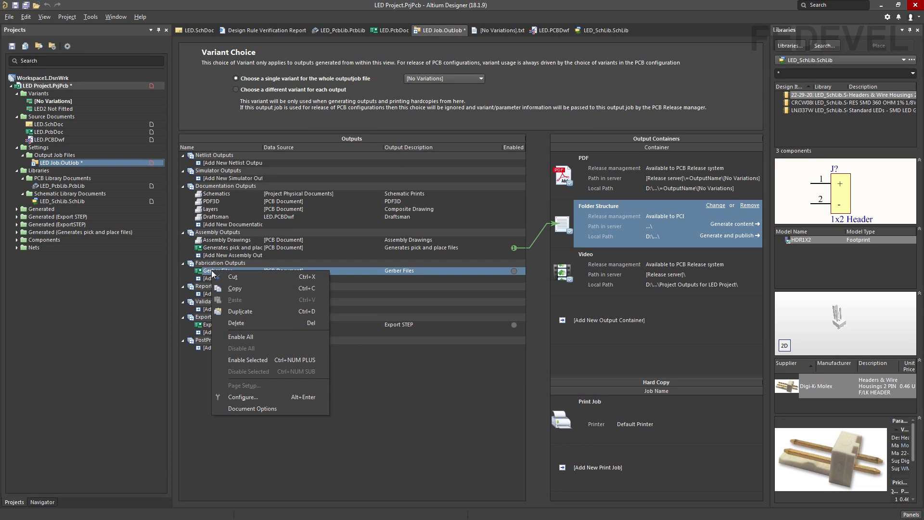
{"action": "left_click", "coordinate": [262, 398]}
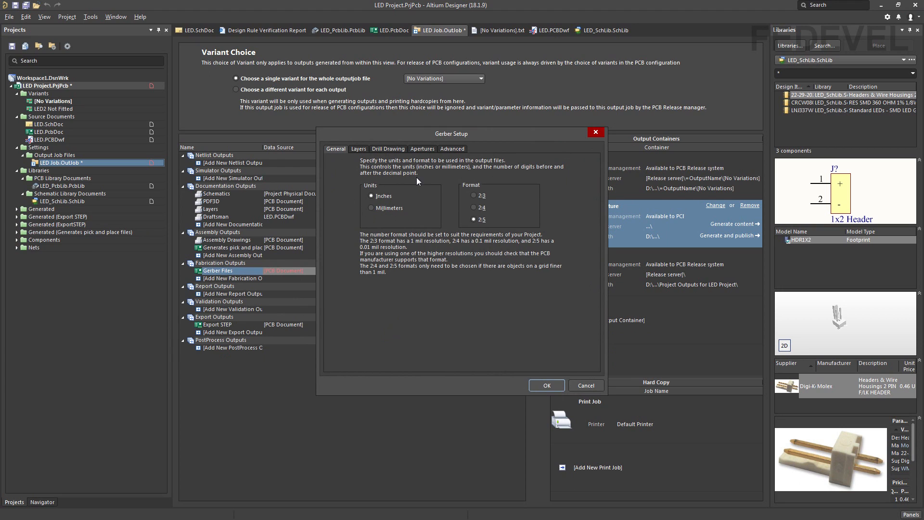
{"action": "left_click", "coordinate": [359, 149]}
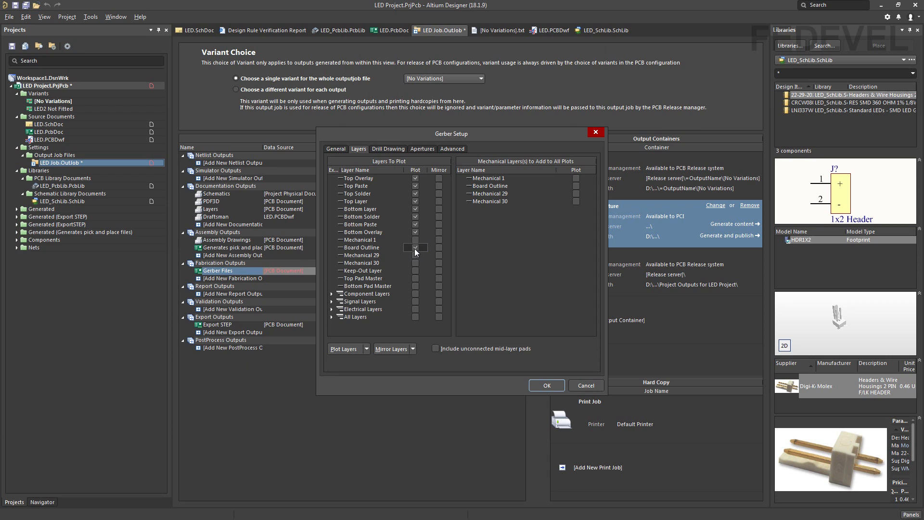
{"action": "left_click", "coordinate": [387, 149]}
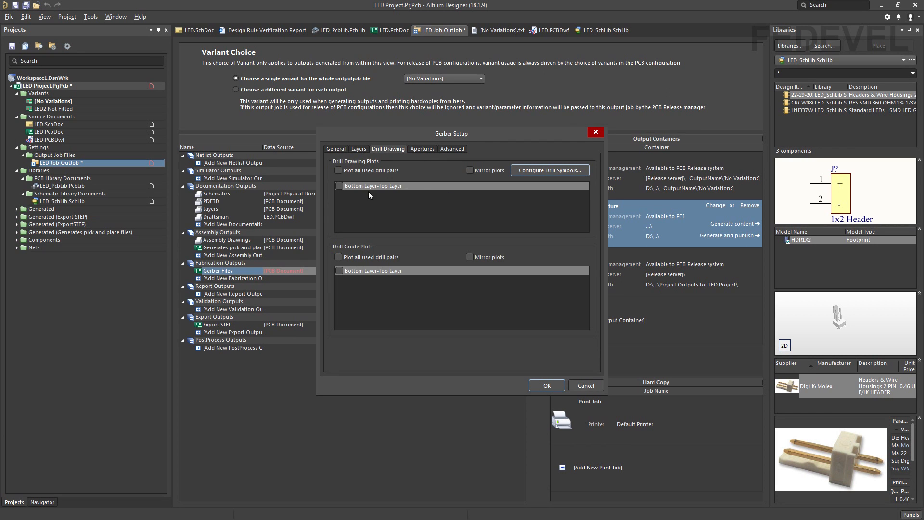
{"action": "left_click", "coordinate": [419, 150]}
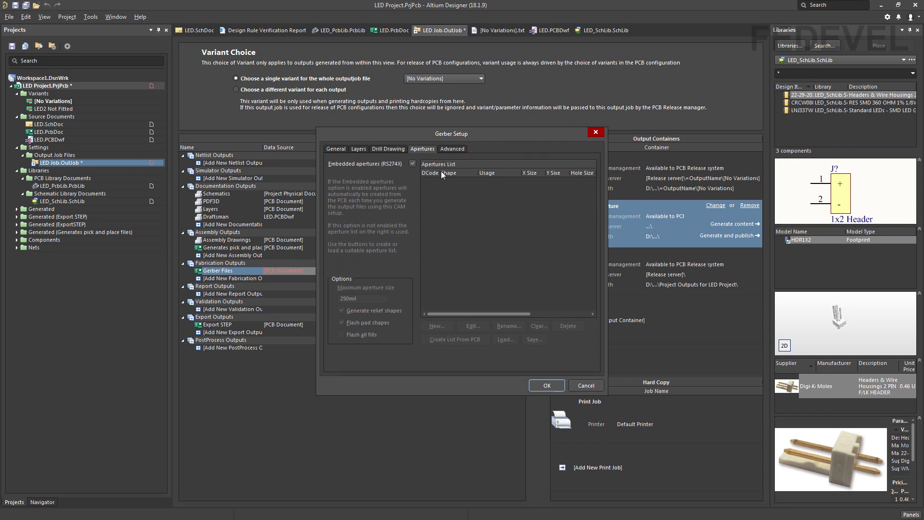
{"action": "left_click", "coordinate": [447, 149]}
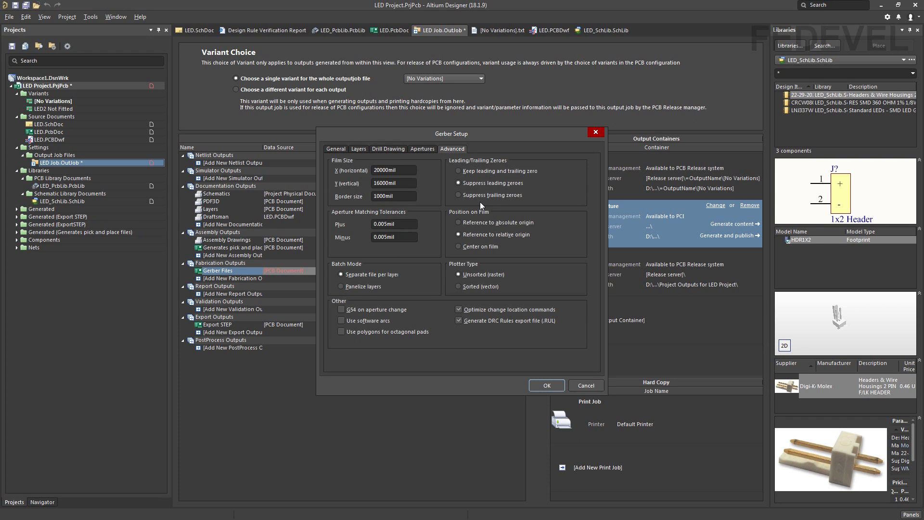
{"action": "left_click", "coordinate": [547, 385]}
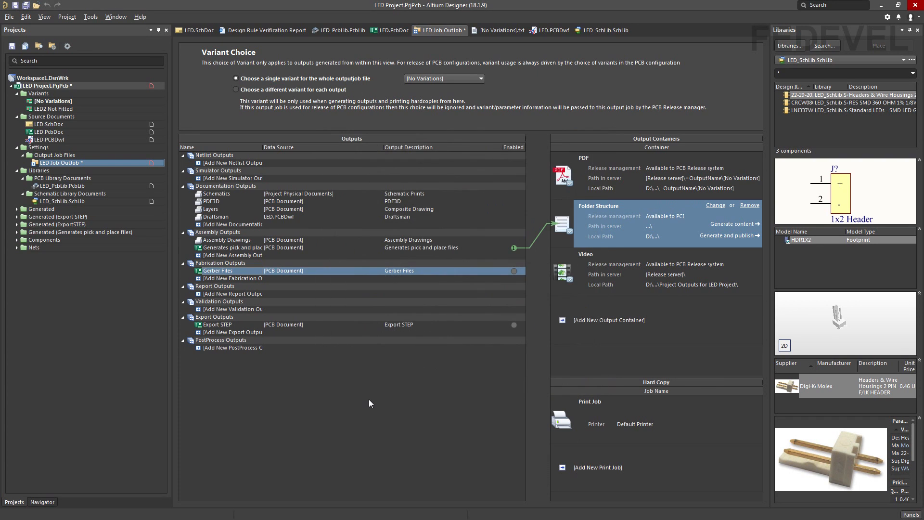
Link Gerber Files to the Folder Structure container in place of the pick and place output and generate the Gerber content.
{"action": "left_click", "coordinate": [515, 248]}
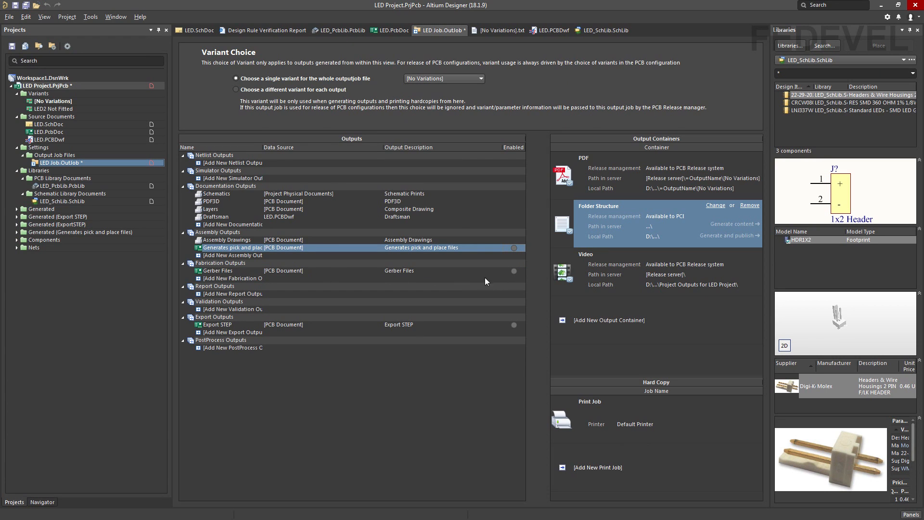
{"action": "left_click", "coordinate": [513, 271]}
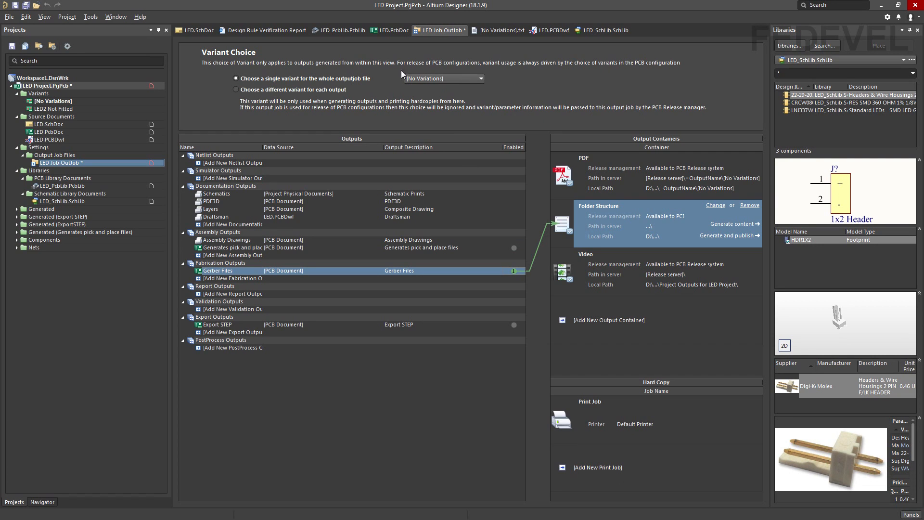
{"action": "left_click", "coordinate": [730, 225]}
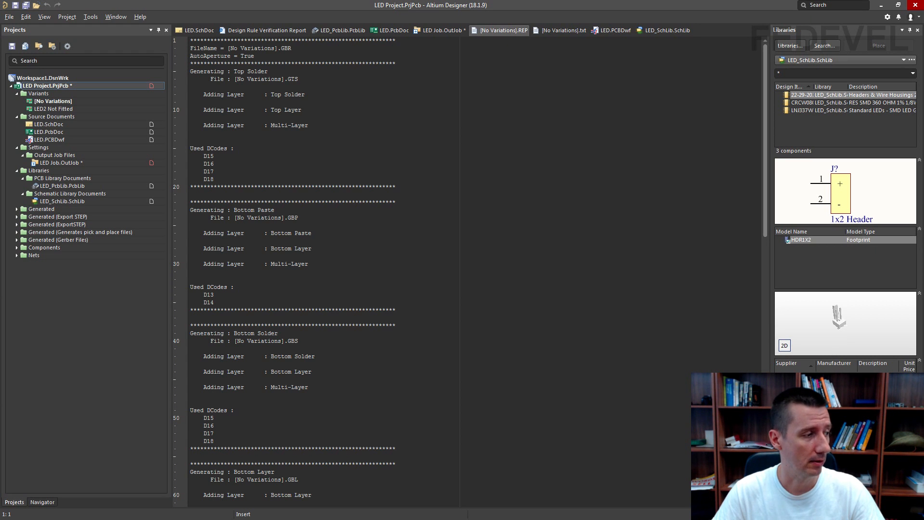
Switch to the web browser, search Google for viewmate and open the ViewMate Gerber viewer result from PentaLogix.
{"action": "key", "text": "alt+Tab"}
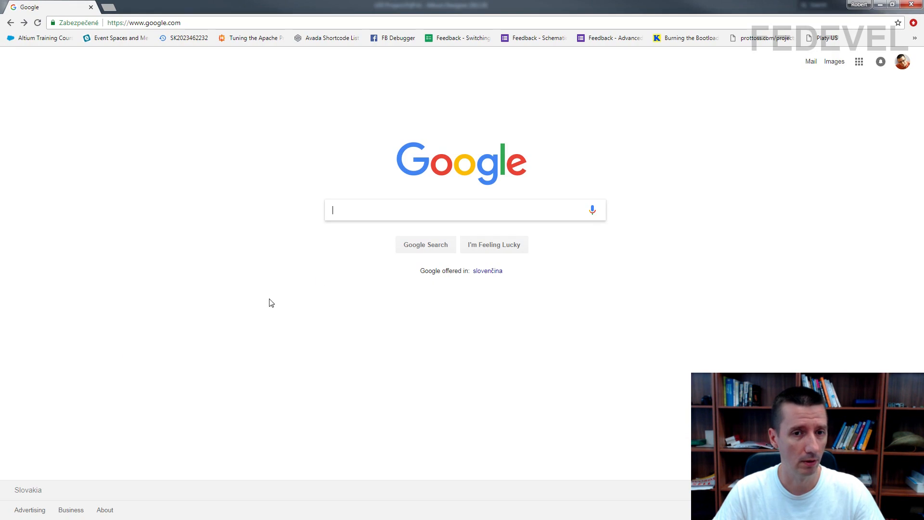
{"action": "type", "text": "viewmate"}
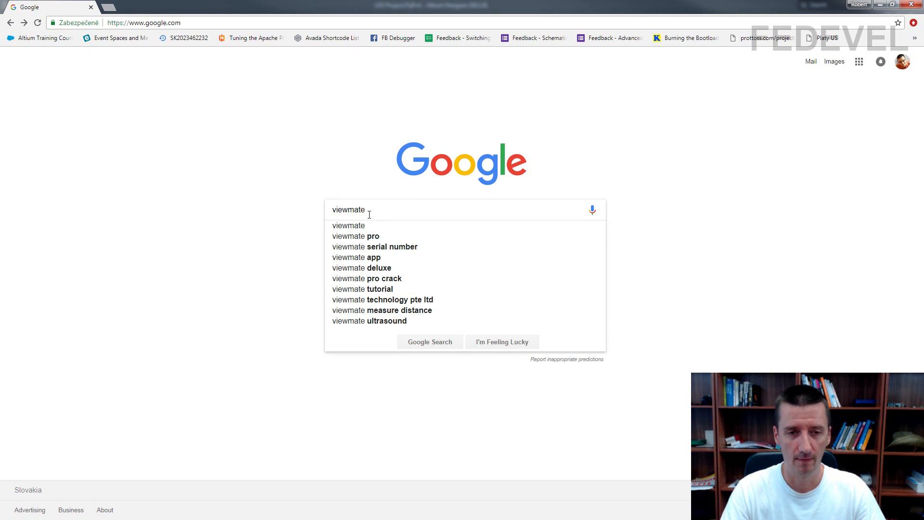
{"action": "key", "text": "Return"}
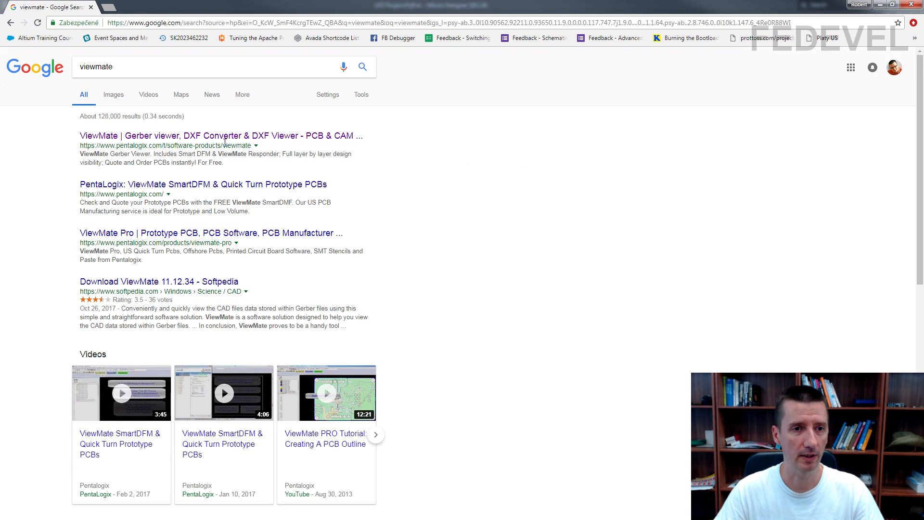
{"action": "left_click", "coordinate": [210, 141]}
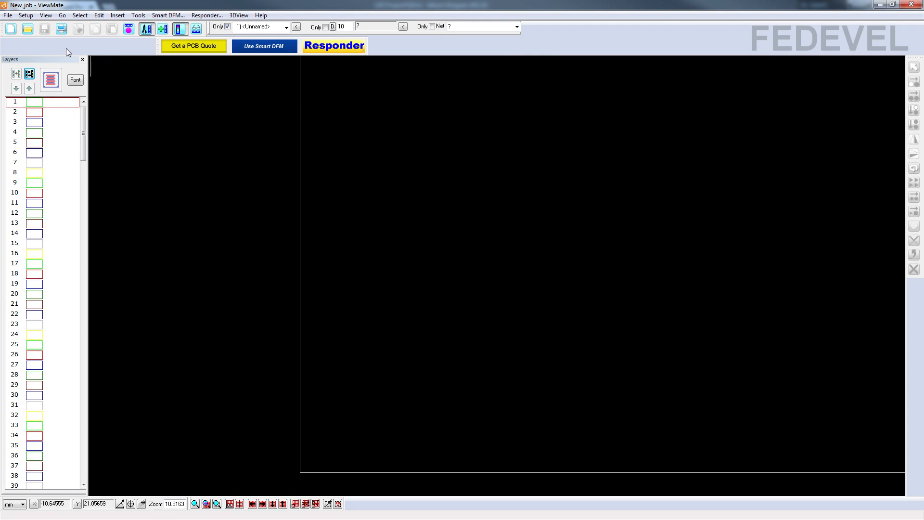
Switch to ViewMate and import the ten [No Variations] CAMtastic files from the project's Gerber Files folder as Gerber layers.
{"action": "left_click", "coordinate": [7, 16]}
{"action": "mouse_move", "coordinate": [19, 126]}
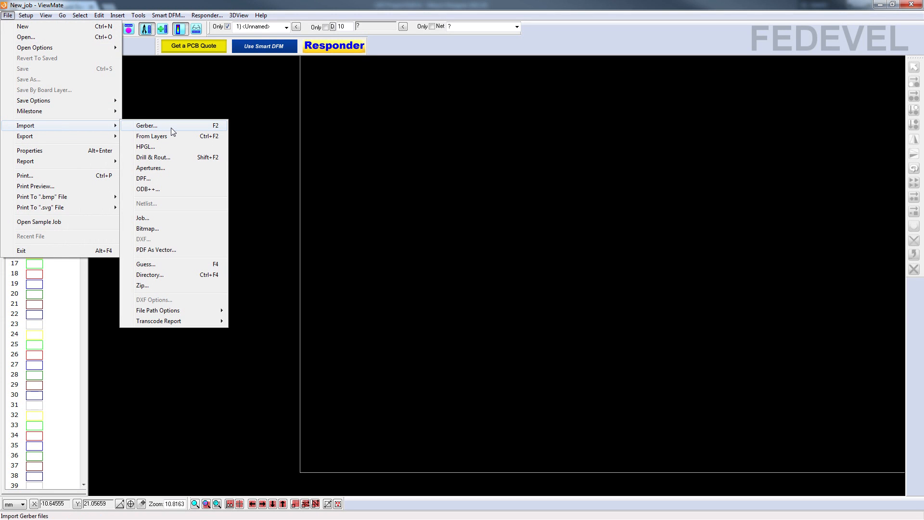
{"action": "left_click", "coordinate": [171, 126]}
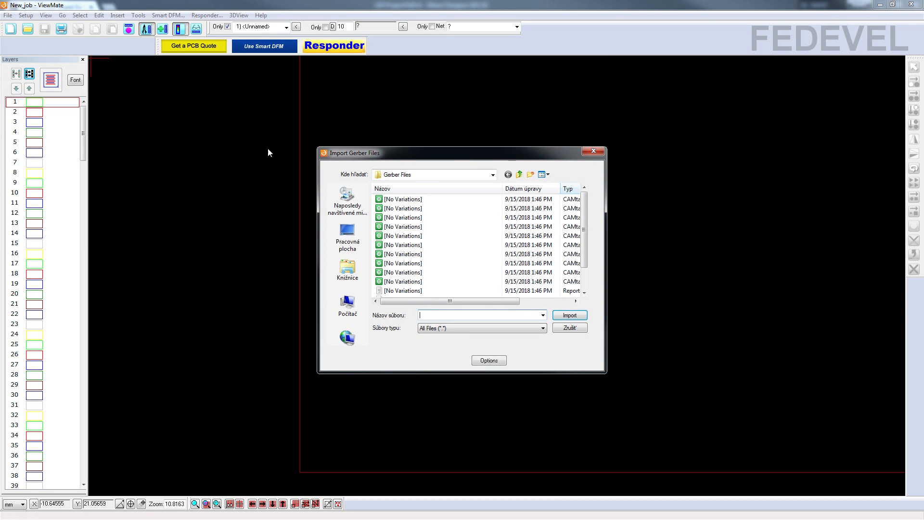
{"action": "left_click", "coordinate": [432, 177]}
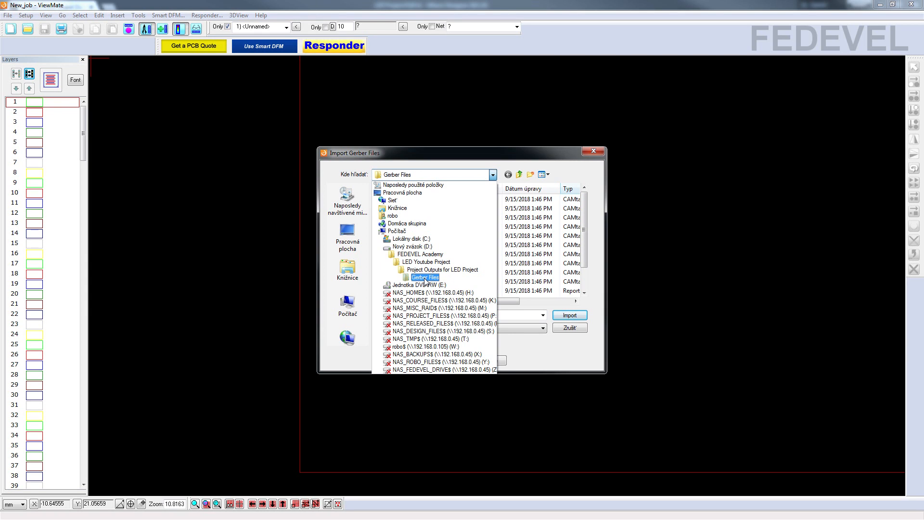
{"action": "left_click", "coordinate": [425, 278]}
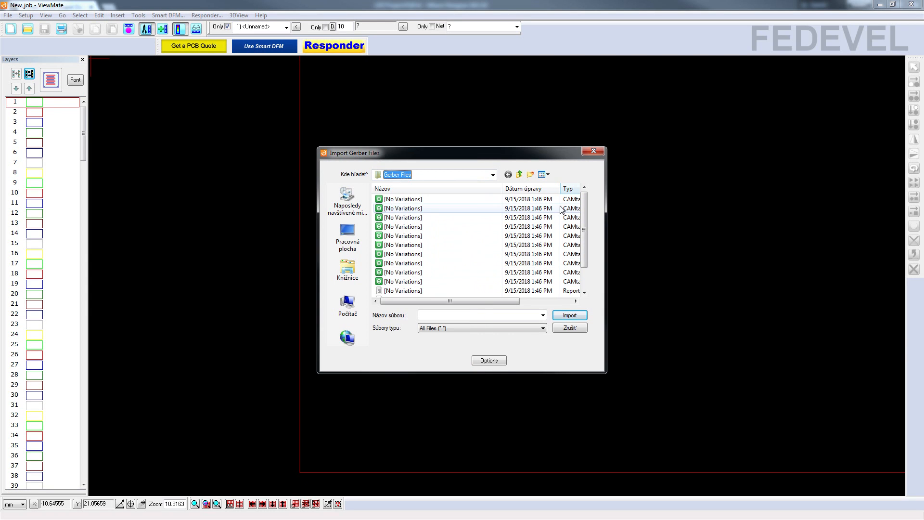
{"action": "left_click", "coordinate": [568, 190]}
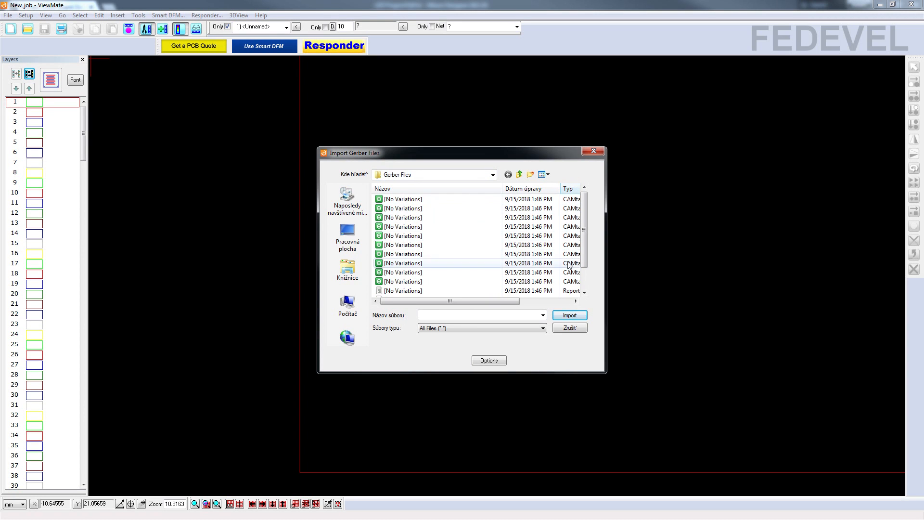
{"action": "left_click", "coordinate": [417, 200]}
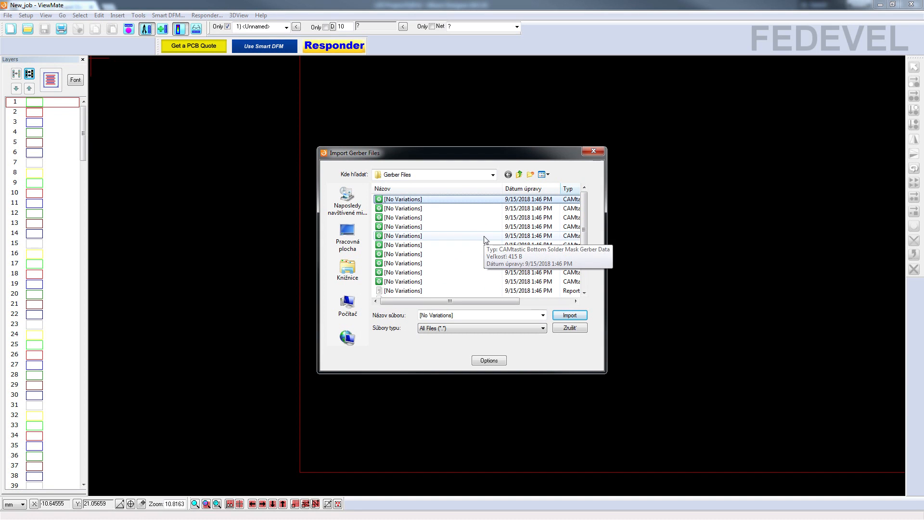
{"action": "left_click", "coordinate": [403, 283], "text": "shift"}
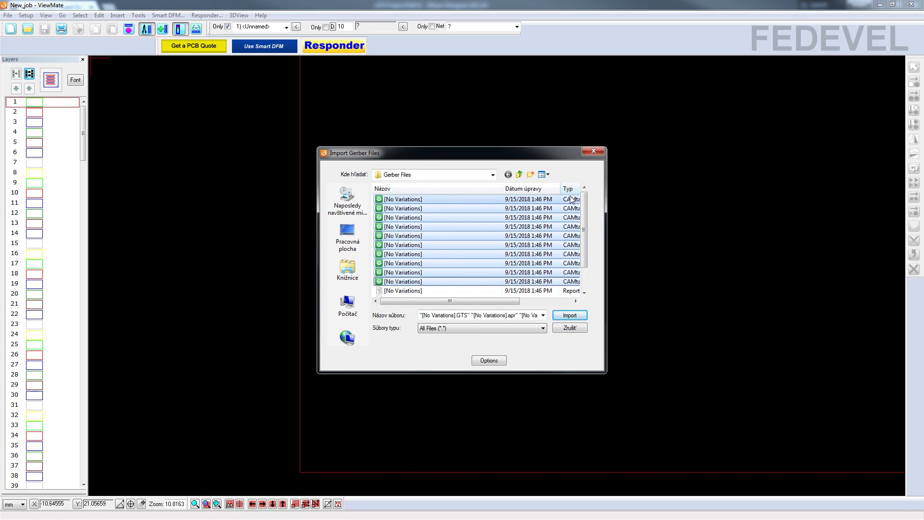
{"action": "left_click", "coordinate": [569, 316]}
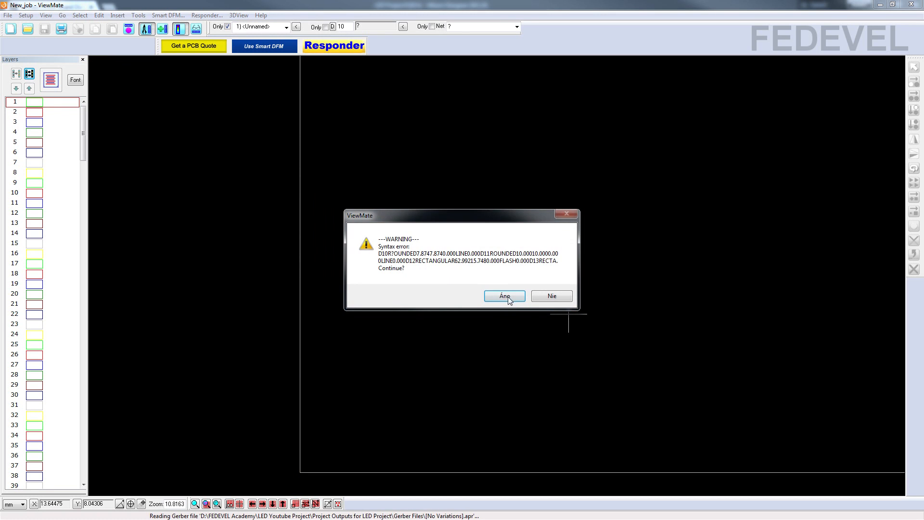
{"action": "left_click", "coordinate": [503, 297]}
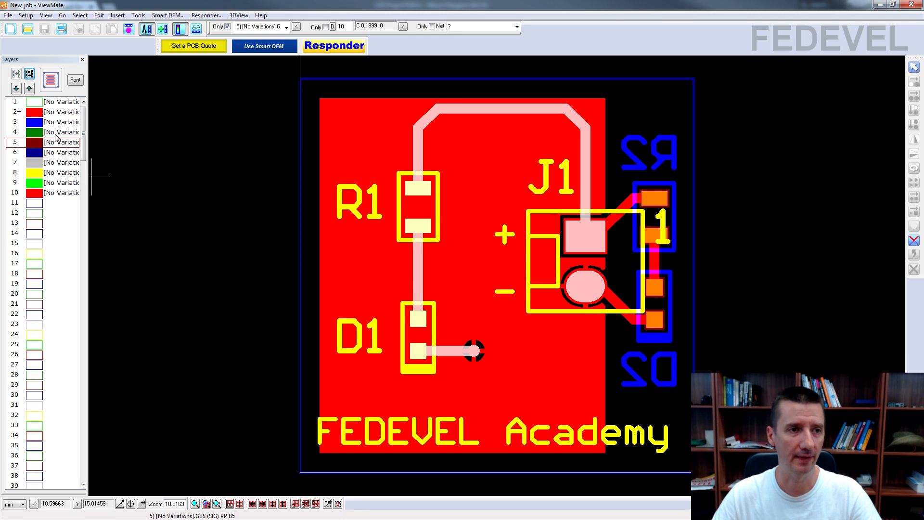
Hide all layers and examine the bottom copper, bottom overlay, bottom paste, bottom solder mask and board outline layers individually.
{"action": "left_click", "coordinate": [29, 74]}
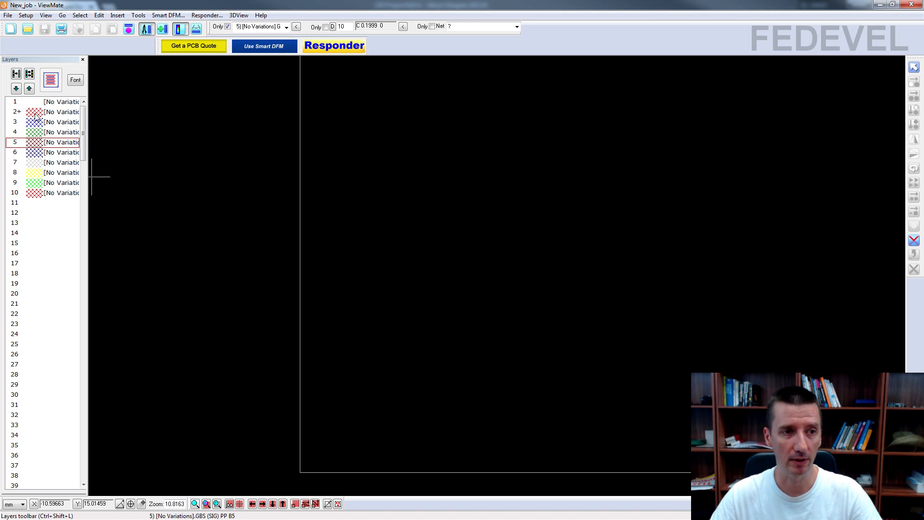
{"action": "left_click", "coordinate": [57, 115]}
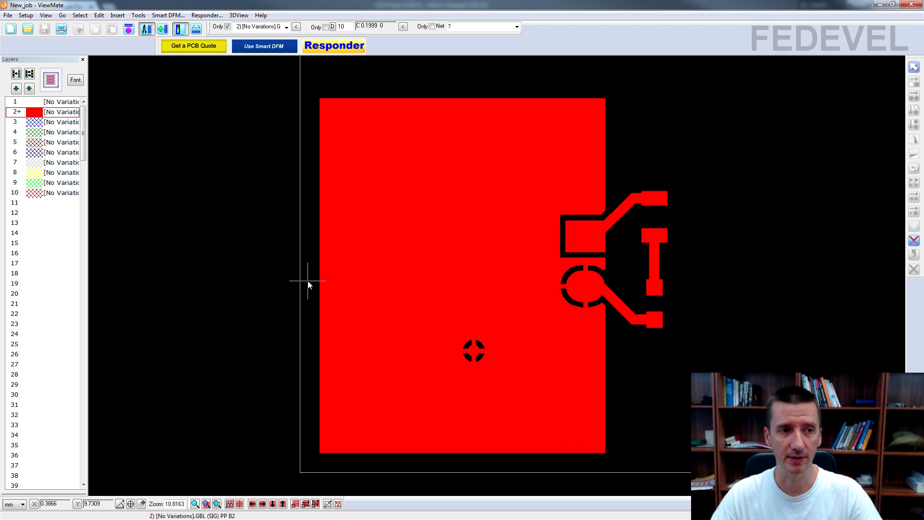
{"action": "left_click", "coordinate": [59, 115]}
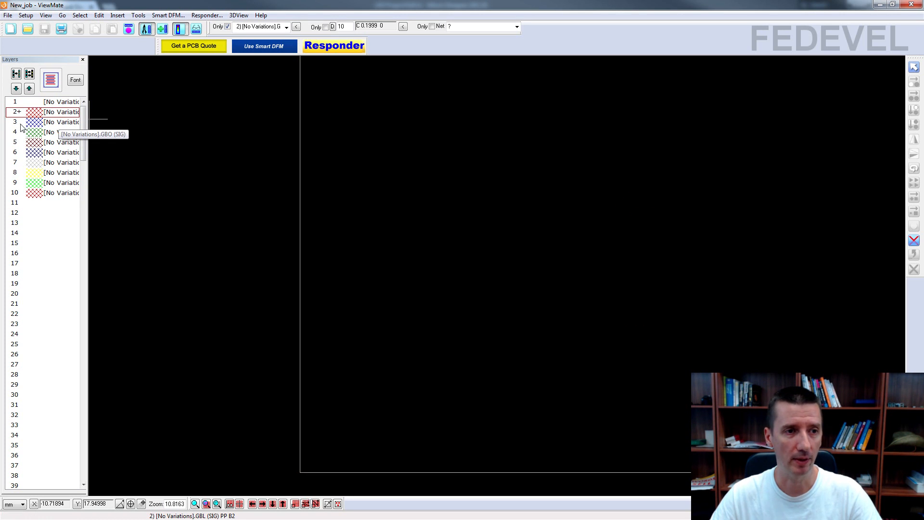
{"action": "left_click", "coordinate": [61, 125]}
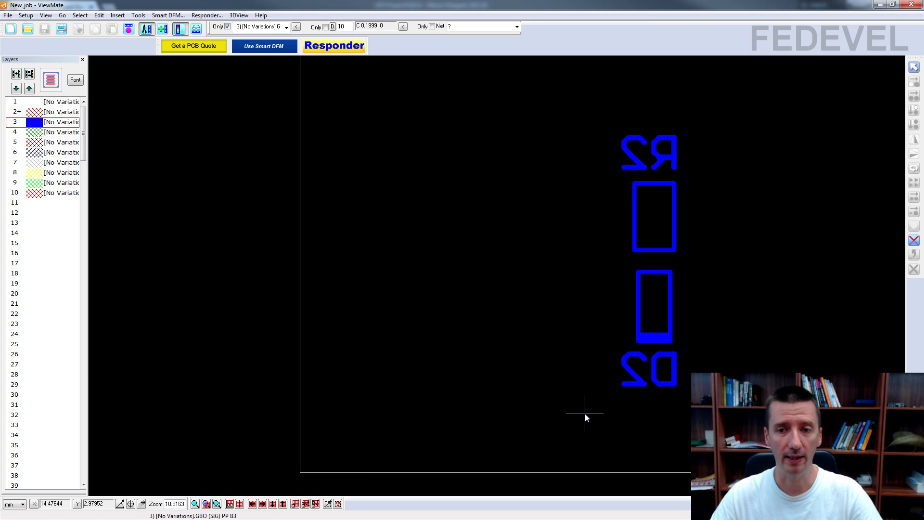
{"action": "left_click", "coordinate": [53, 132]}
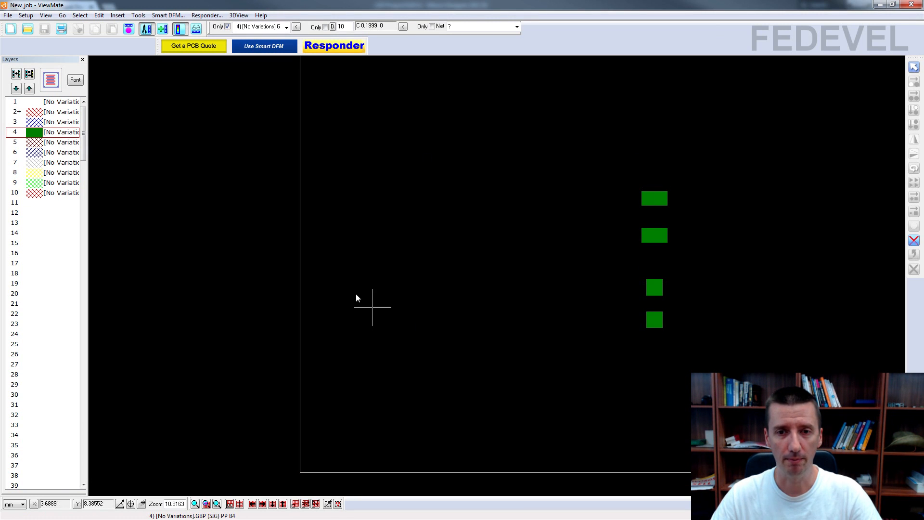
{"action": "left_click", "coordinate": [56, 145]}
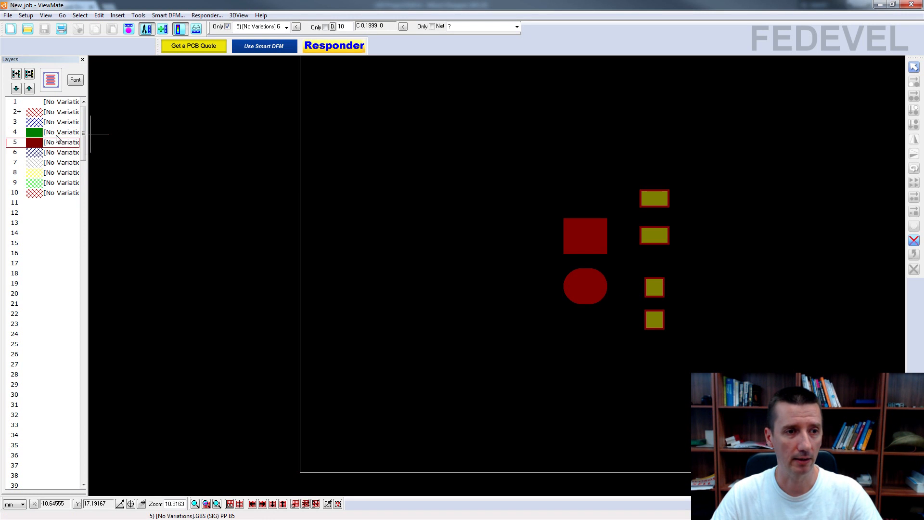
{"action": "left_click", "coordinate": [56, 134]}
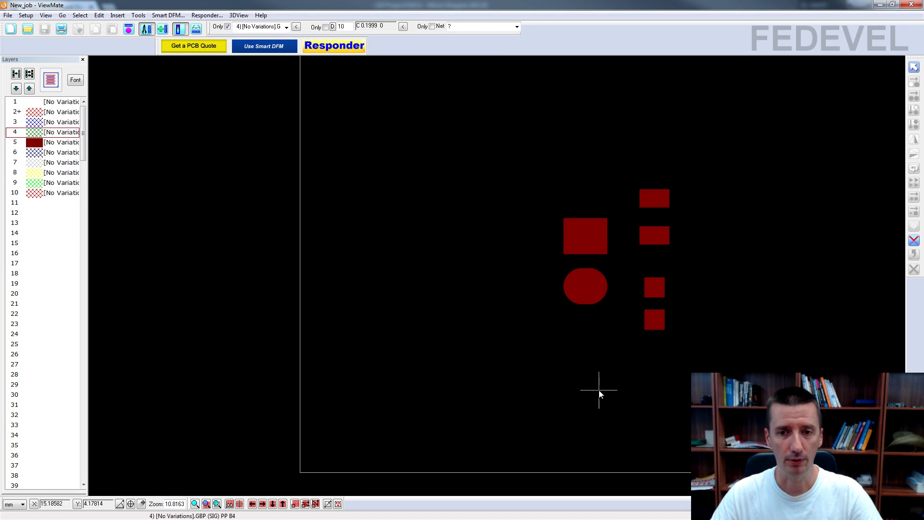
{"action": "left_click", "coordinate": [60, 143]}
{"action": "left_click", "coordinate": [54, 155]}
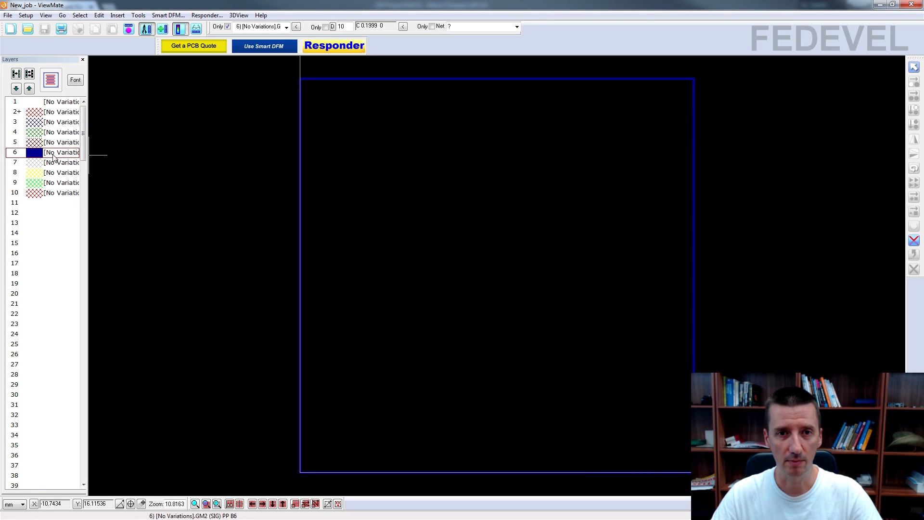
Examine the top copper, top overlay, top paste and top solder mask layers individually, then show all layers.
{"action": "left_click", "coordinate": [54, 155]}
{"action": "left_click", "coordinate": [56, 164]}
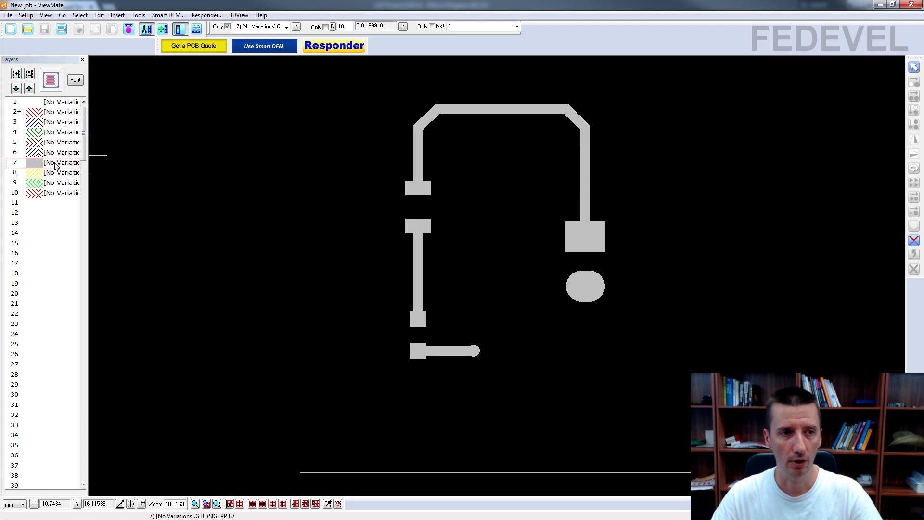
{"action": "left_click", "coordinate": [56, 164]}
{"action": "left_click", "coordinate": [56, 175]}
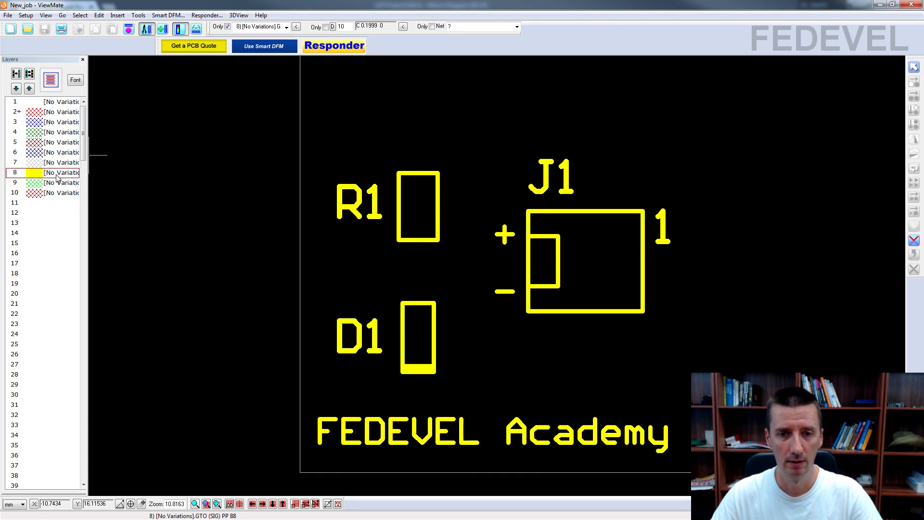
{"action": "left_click", "coordinate": [57, 177]}
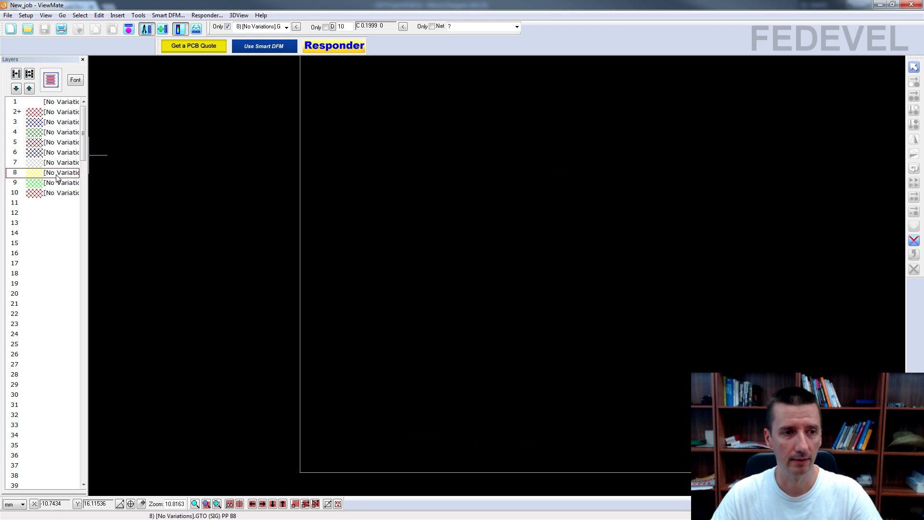
{"action": "left_click", "coordinate": [60, 185]}
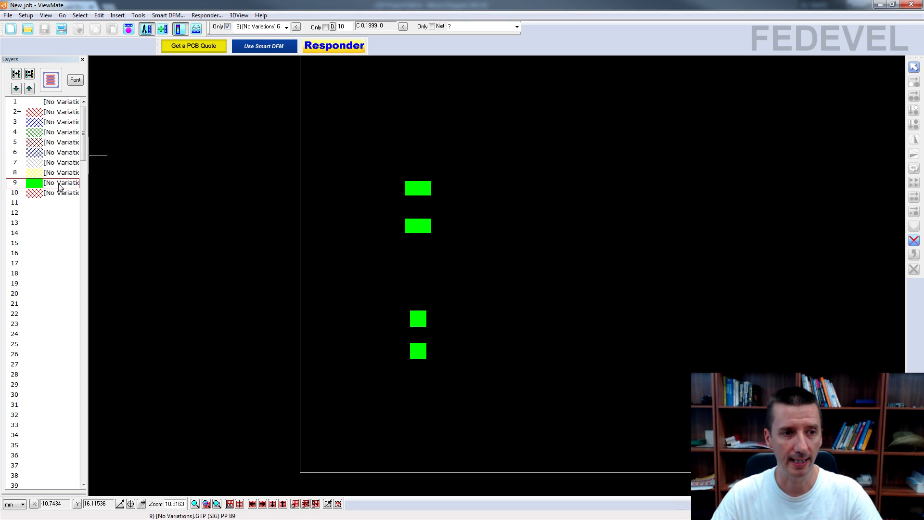
{"action": "left_click", "coordinate": [60, 185]}
{"action": "left_click", "coordinate": [59, 194]}
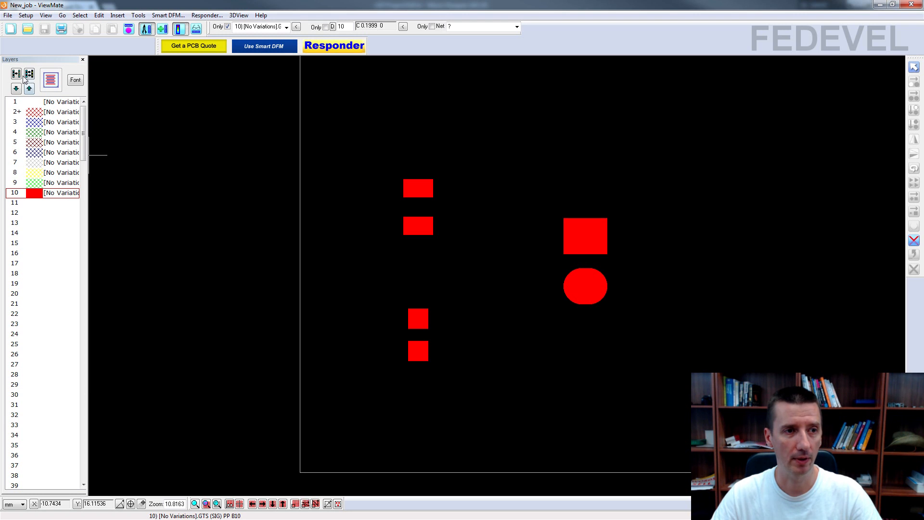
{"action": "left_click", "coordinate": [54, 195]}
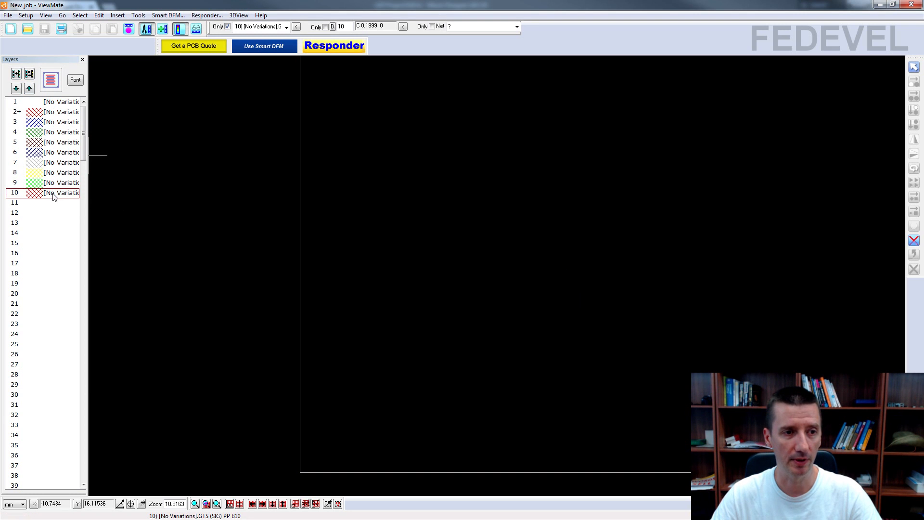
{"action": "left_click", "coordinate": [30, 75]}
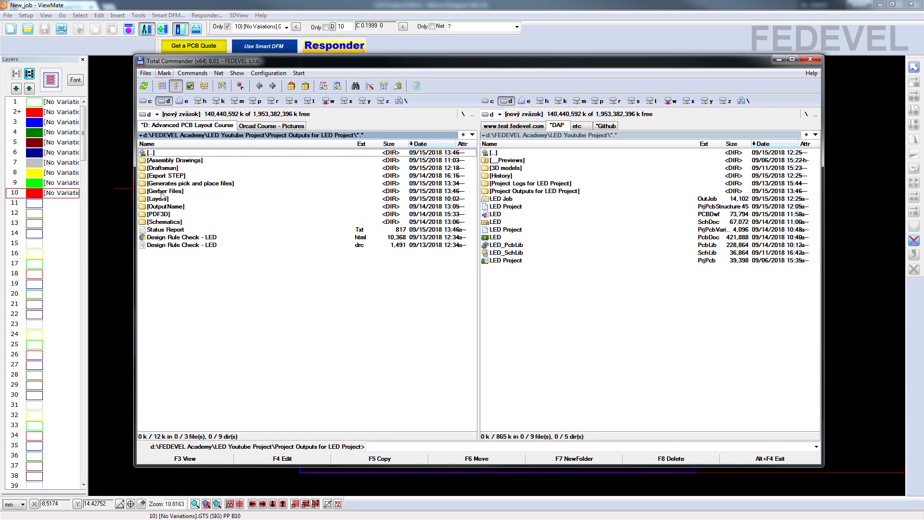
Look through the project's Gerber Files output folder in Total Commander and return to Altium Designer.
{"action": "double_click", "coordinate": [204, 192]}
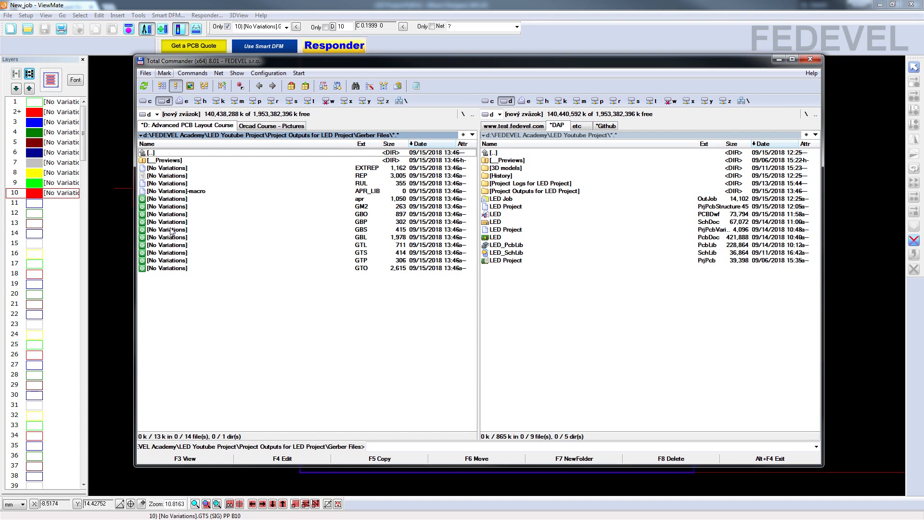
{"action": "double_click", "coordinate": [182, 153]}
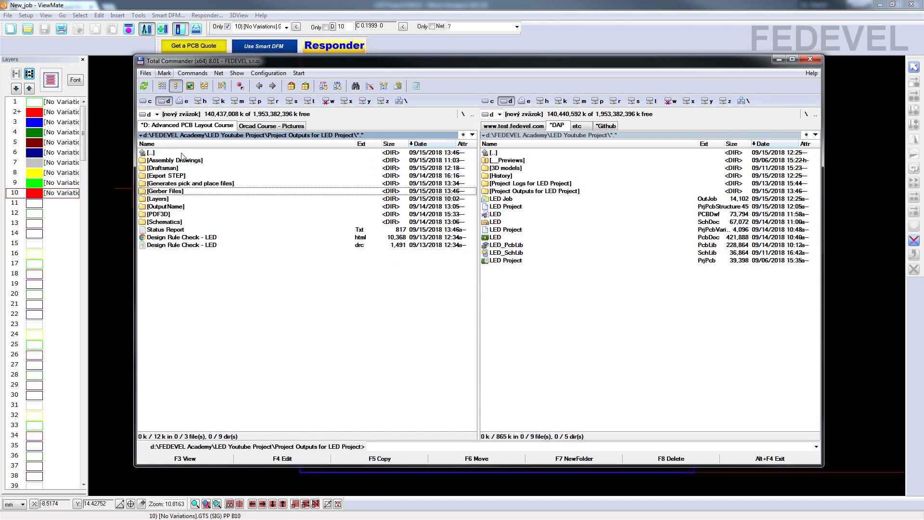
{"action": "key", "text": "alt+Tab"}
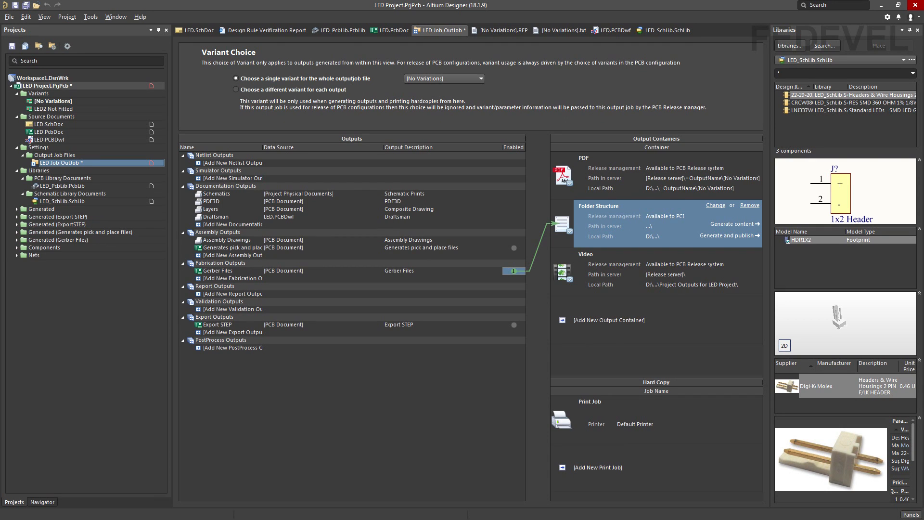
Add an NC Drill Files fabrication output using [PCB Document] as its source and accept its default NC Drill setup.
{"action": "left_click", "coordinate": [198, 278]}
{"action": "mouse_move", "coordinate": [207, 378]}
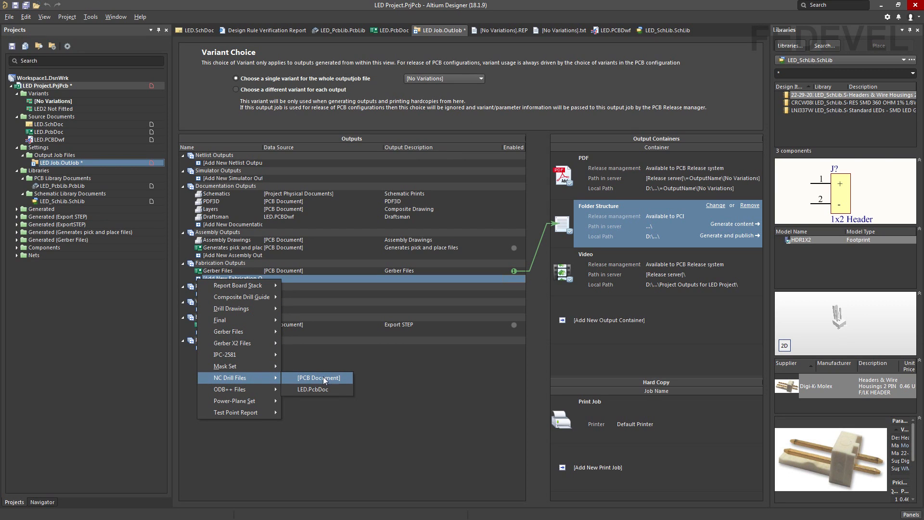
{"action": "left_click", "coordinate": [293, 378]}
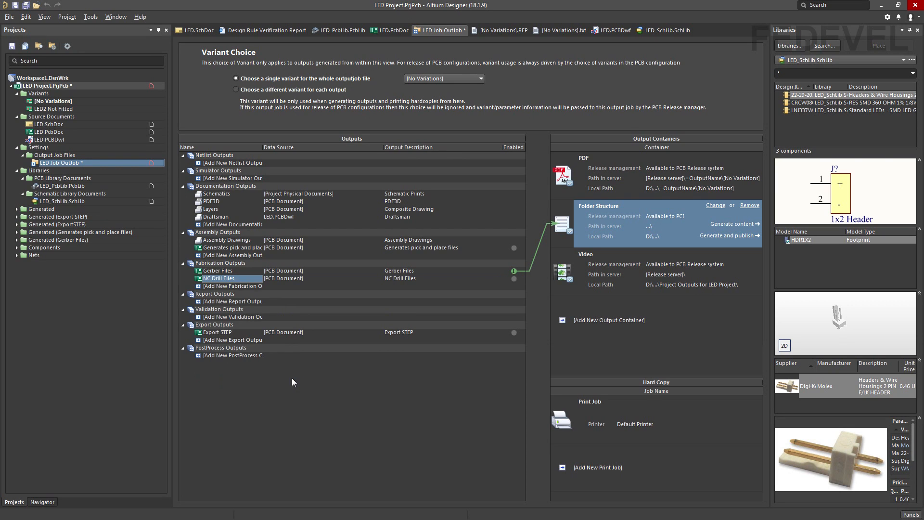
{"action": "right_click", "coordinate": [217, 279]}
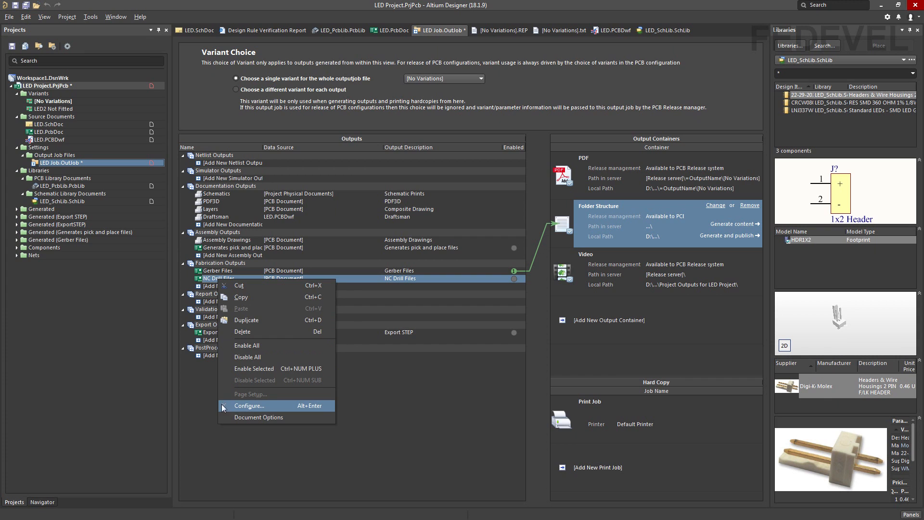
{"action": "left_click", "coordinate": [264, 405]}
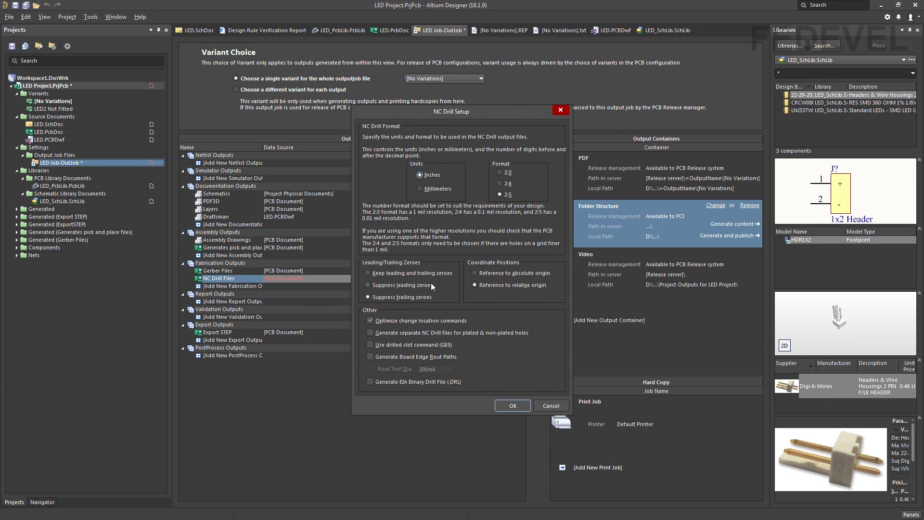
{"action": "left_click", "coordinate": [511, 407]}
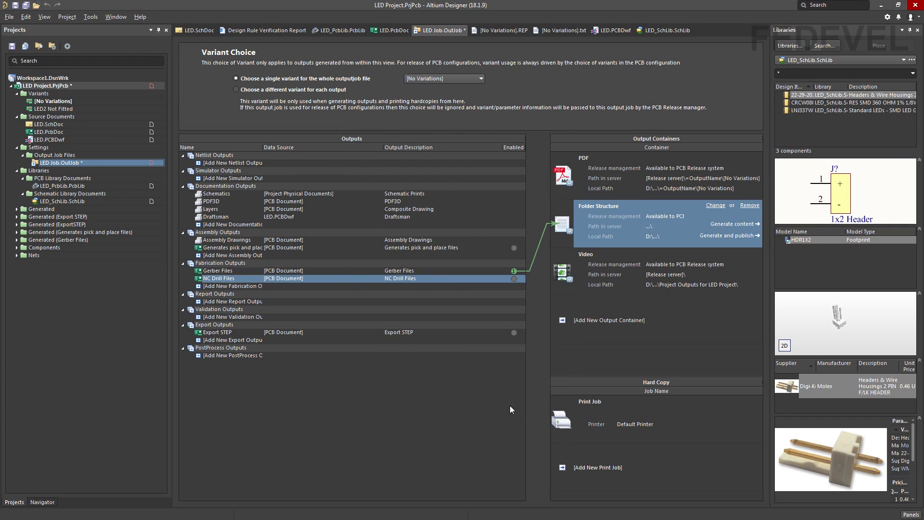
Link NC Drill Files to the Folder Structure container in place of Gerber Files and generate the drill content.
{"action": "left_click", "coordinate": [513, 270]}
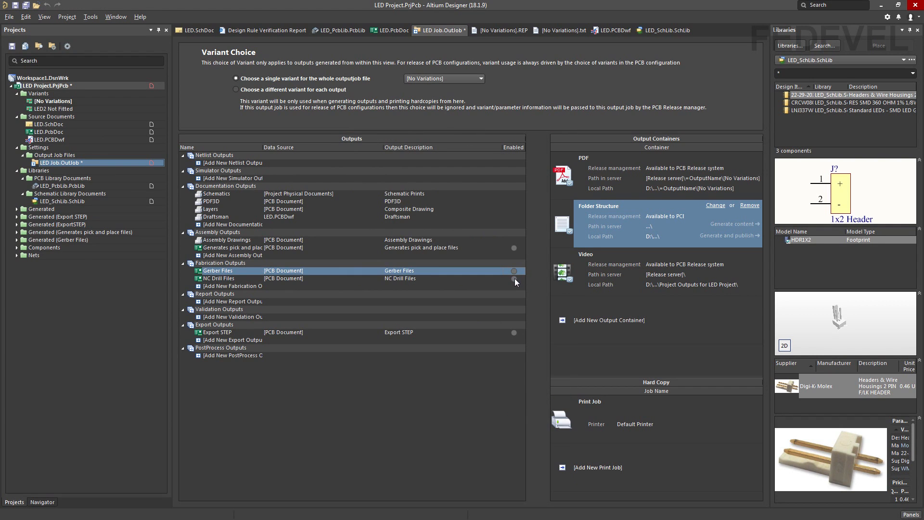
{"action": "left_click", "coordinate": [515, 279]}
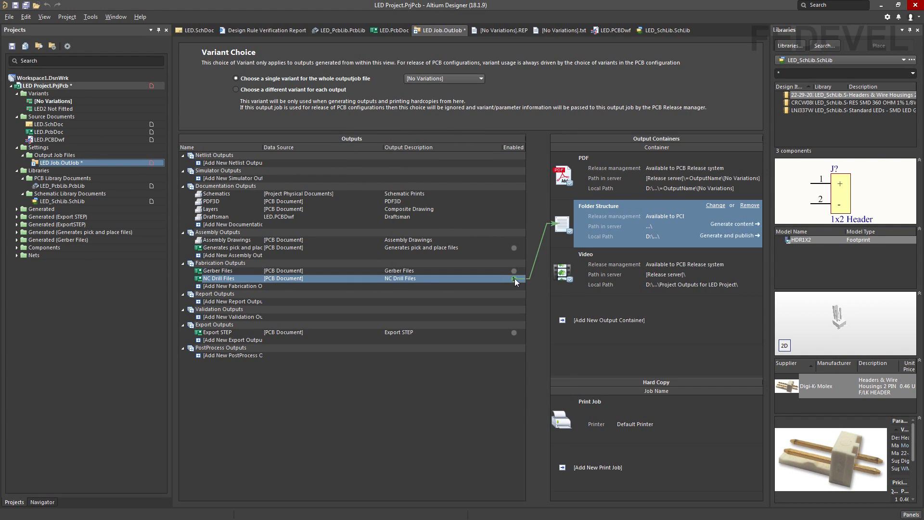
{"action": "left_click", "coordinate": [733, 224]}
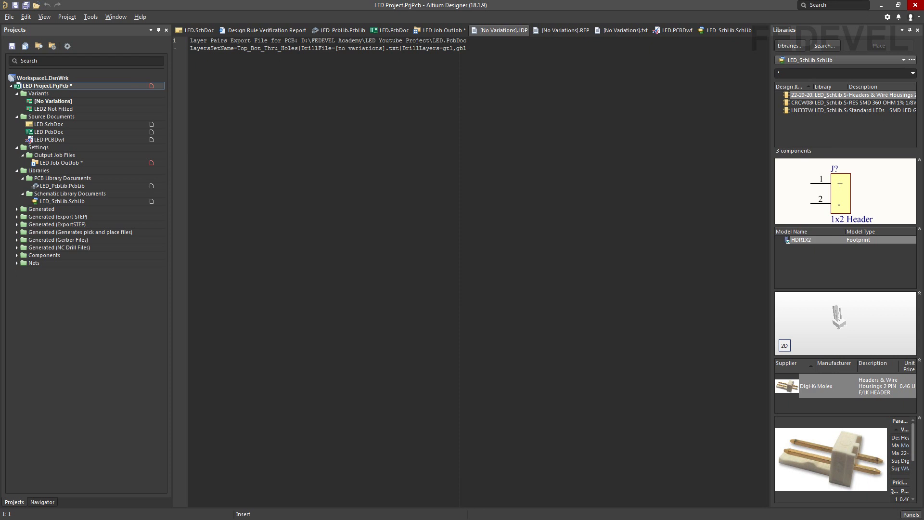
Switch to Total Commander and examine the tool sizes and hole coordinates in the NC Drill Files folder's [No Variations] TXT file.
{"action": "key", "text": "alt+Tab"}
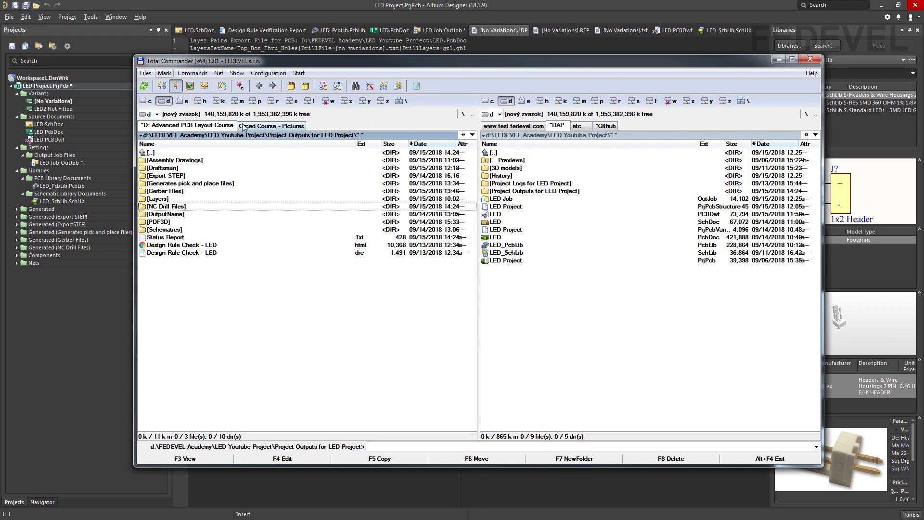
{"action": "double_click", "coordinate": [189, 207]}
{"action": "left_click", "coordinate": [215, 184]}
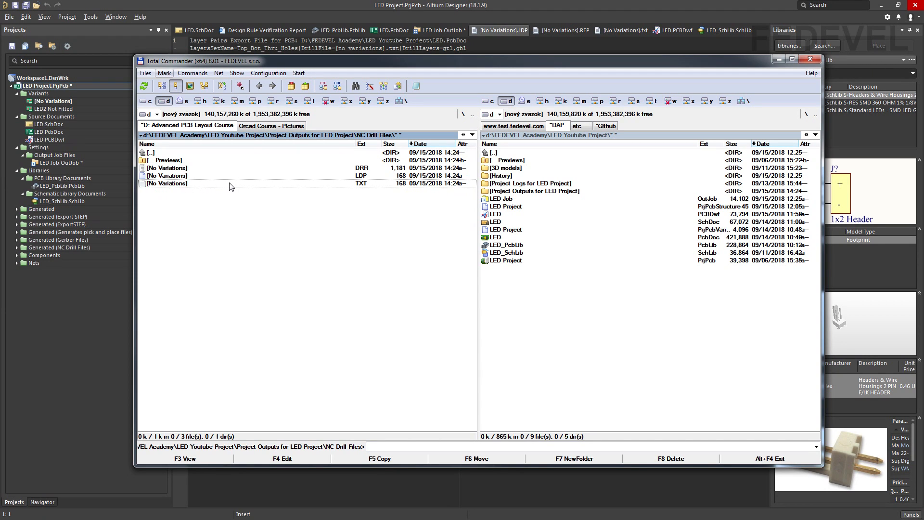
{"action": "double_click", "coordinate": [229, 183]}
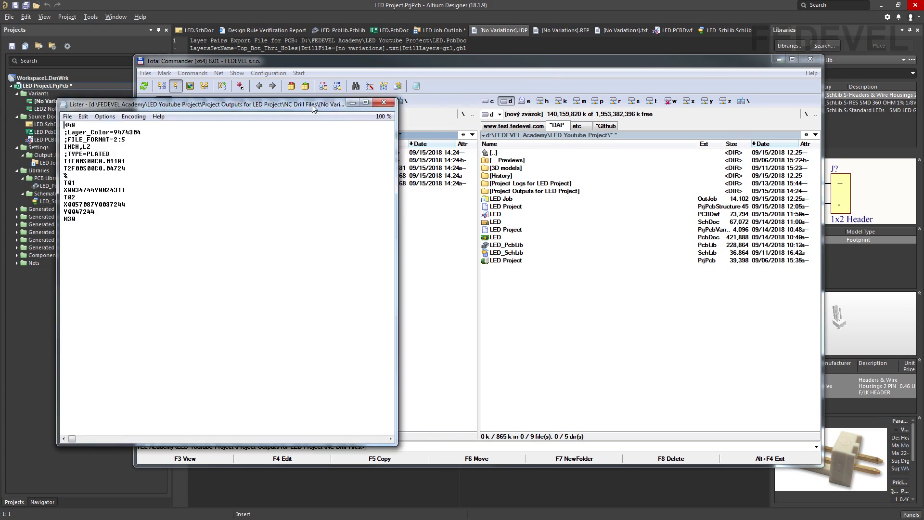
{"action": "left_click_drag", "start_coordinate": [312, 105], "coordinate": [471, 108]}
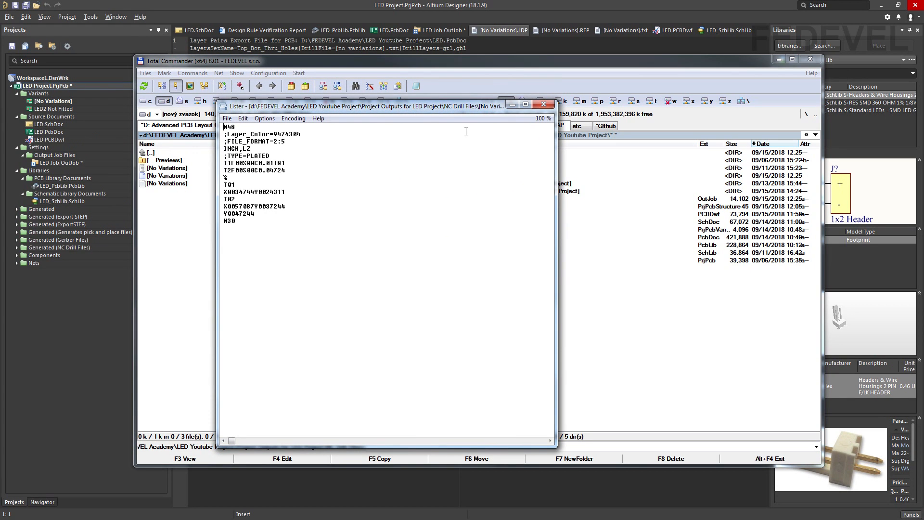
{"action": "left_click_drag", "start_coordinate": [291, 172], "coordinate": [220, 163]}
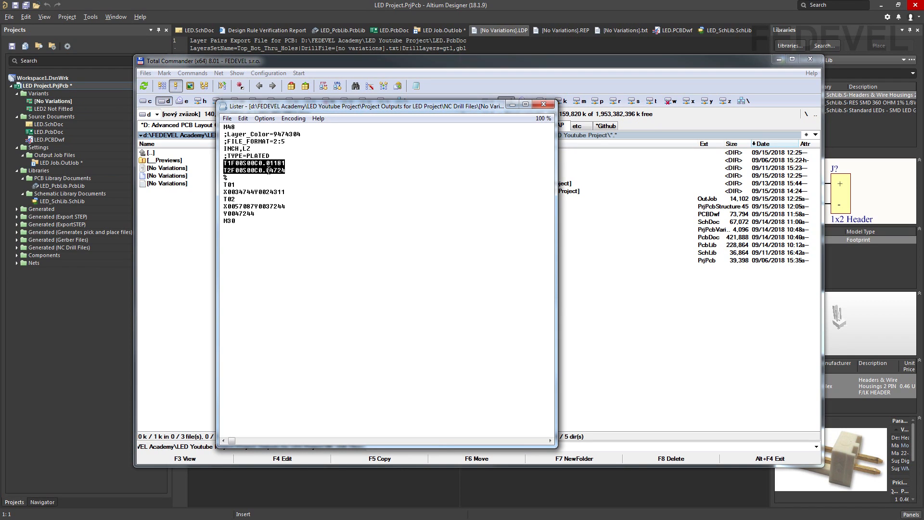
{"action": "left_click_drag", "start_coordinate": [238, 222], "coordinate": [223, 185]}
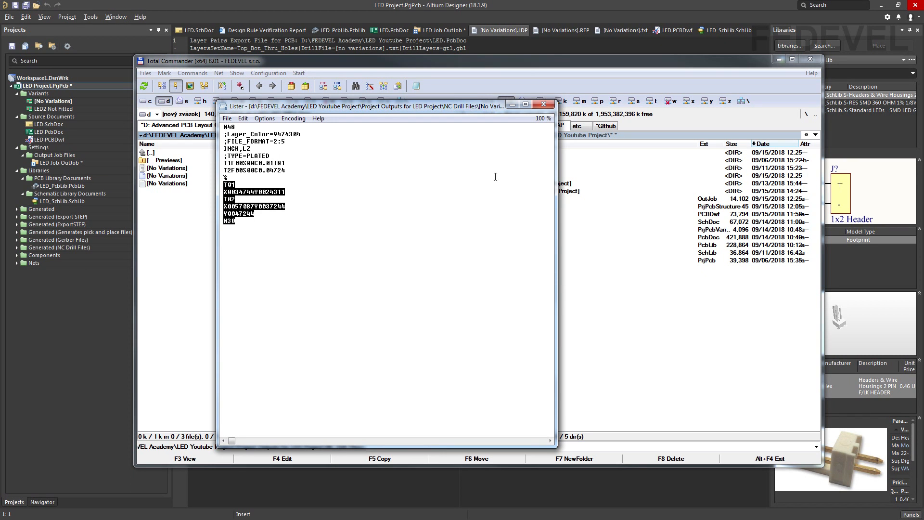
{"action": "left_click", "coordinate": [543, 104]}
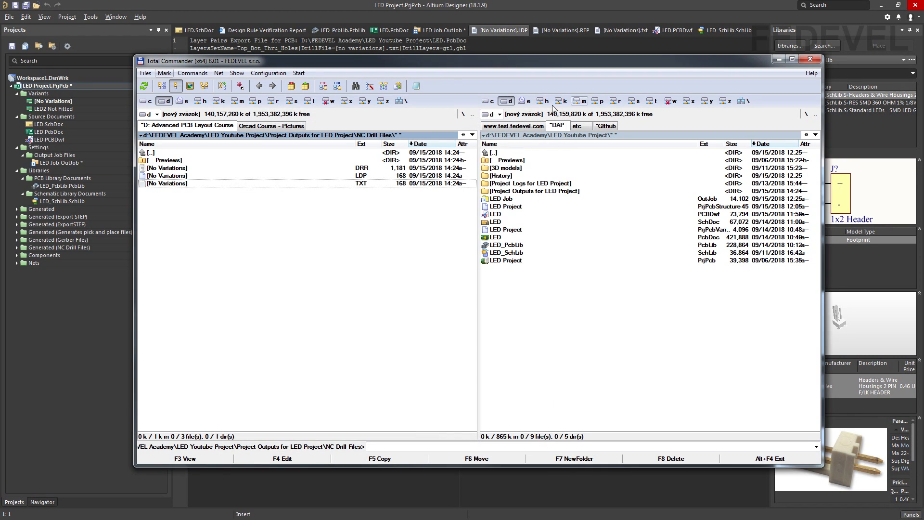
{"action": "left_click", "coordinate": [780, 60]}
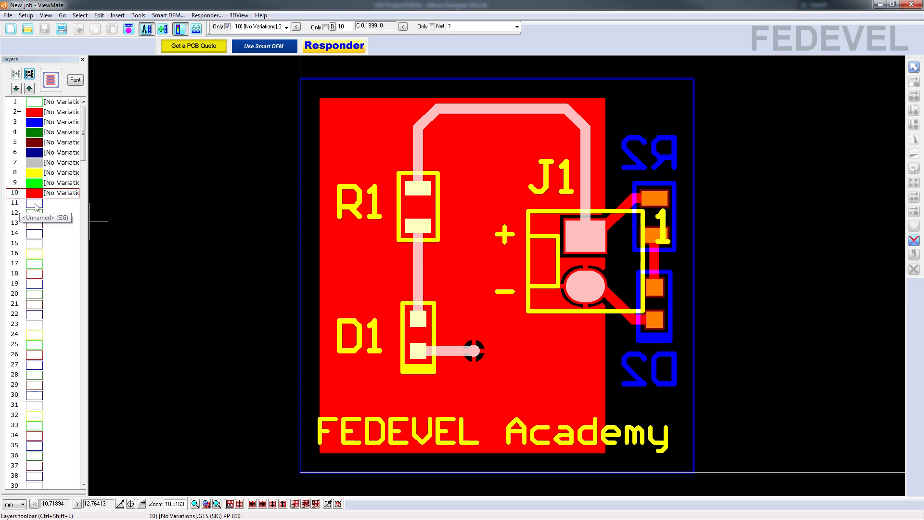
In ViewMate, import the [No Variations] TXT file from the NC Drill Files folder as drill data on layer 11.
{"action": "left_click", "coordinate": [54, 203]}
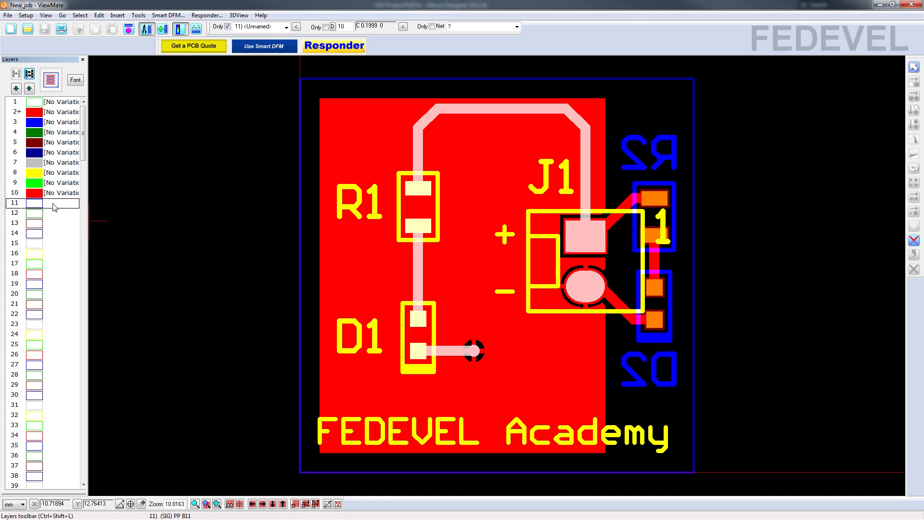
{"action": "left_click", "coordinate": [8, 15]}
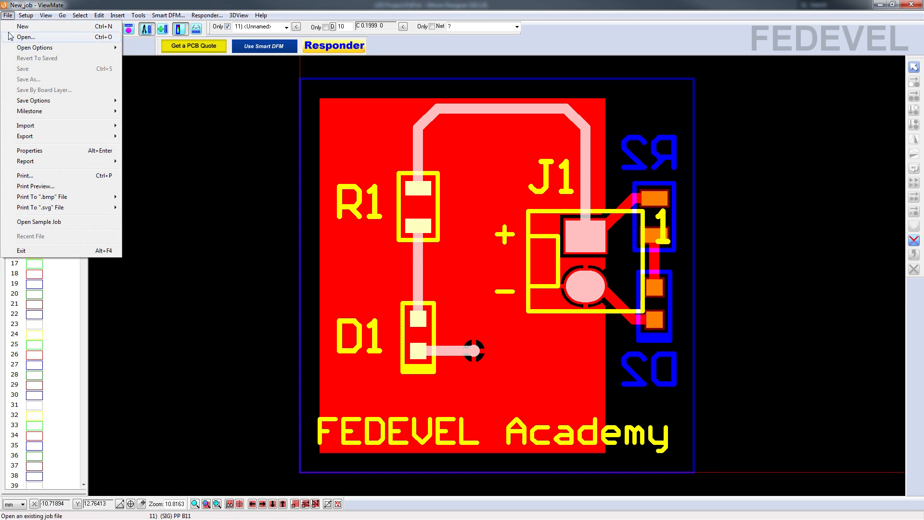
{"action": "mouse_move", "coordinate": [50, 126]}
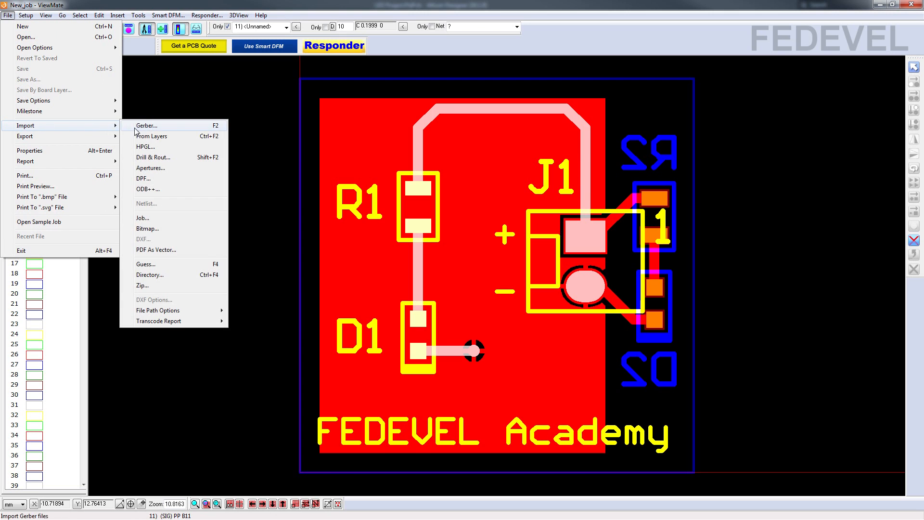
{"action": "left_click", "coordinate": [169, 161]}
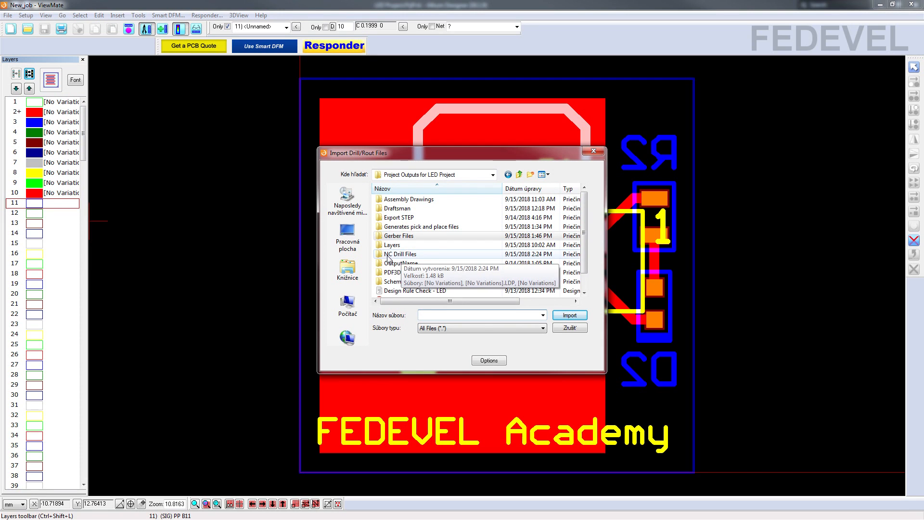
{"action": "double_click", "coordinate": [415, 255]}
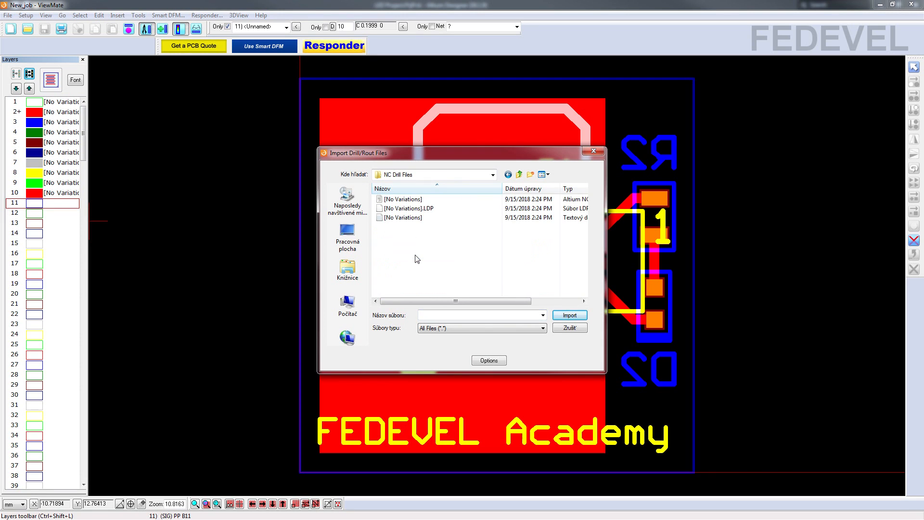
{"action": "left_click", "coordinate": [456, 220]}
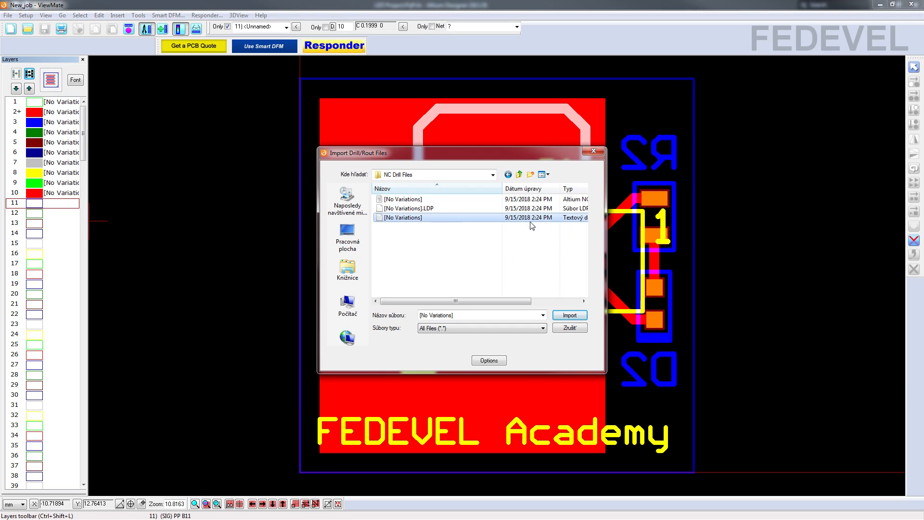
{"action": "left_click", "coordinate": [571, 317]}
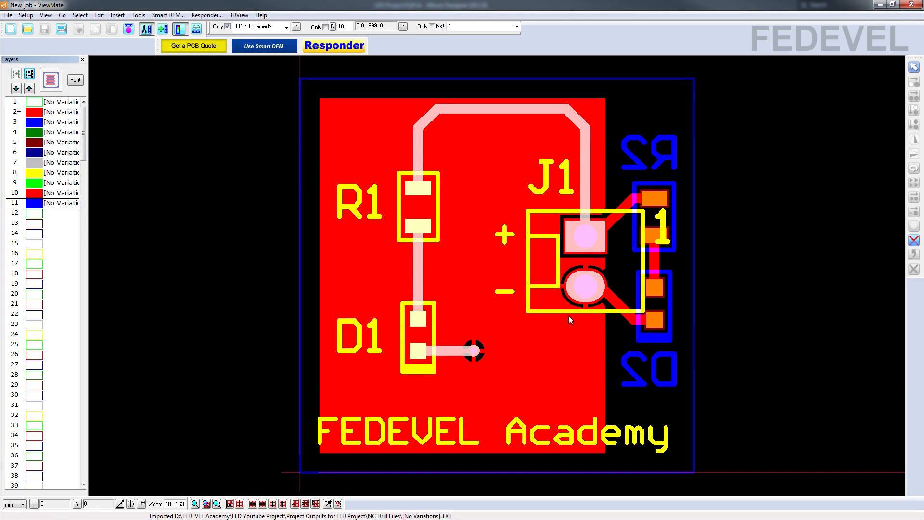
Hide all layers and display only the imported drill layer 11 to examine the holes.
{"action": "left_click", "coordinate": [29, 74]}
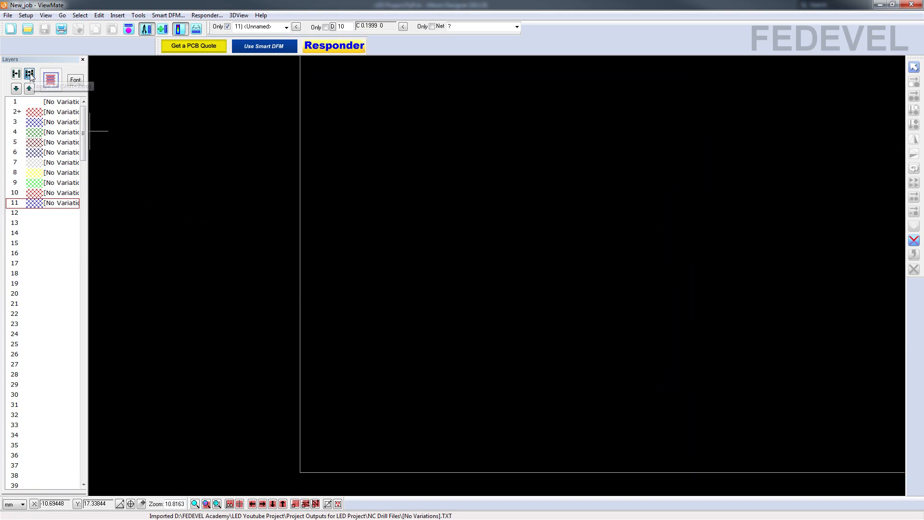
{"action": "left_click", "coordinate": [56, 207]}
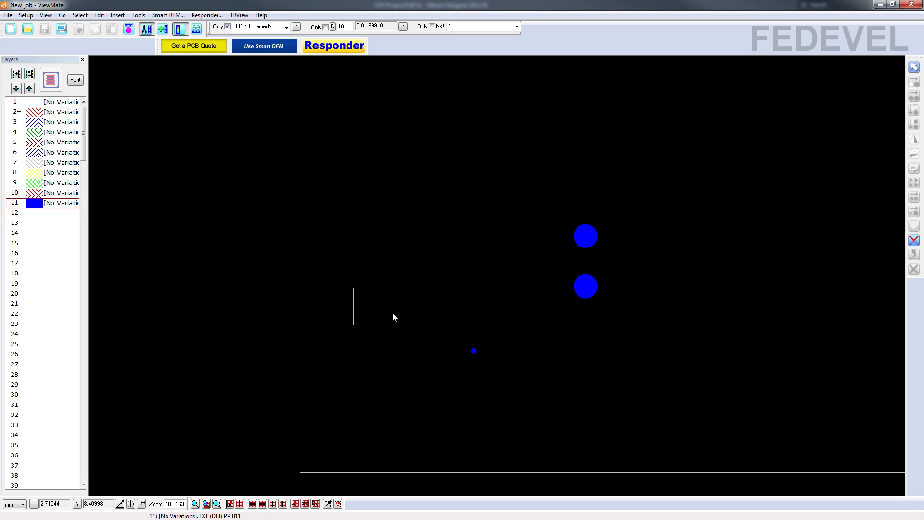
{"action": "left_click", "coordinate": [57, 165]}
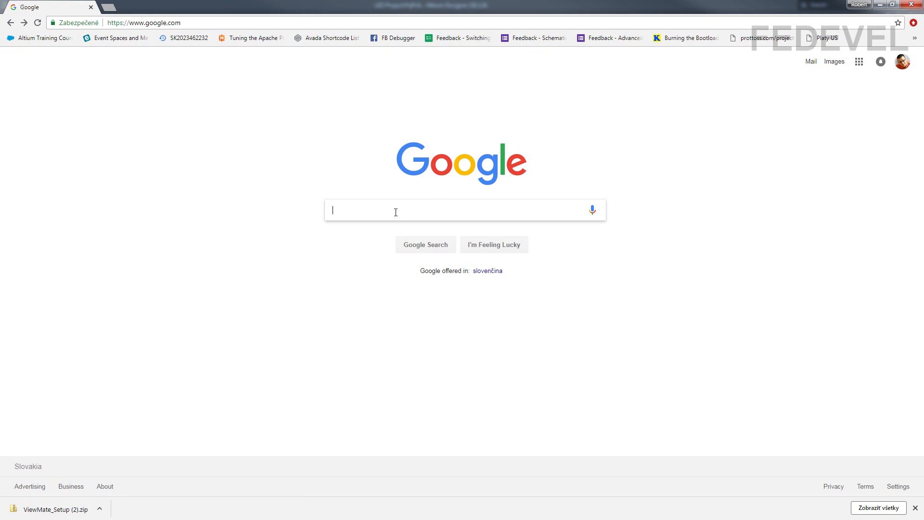
In the web browser, search Google for "fedevel github" and open FEDEVEL's board-led-youtube repository on GitHub.
{"action": "type", "text": "fedevel "}
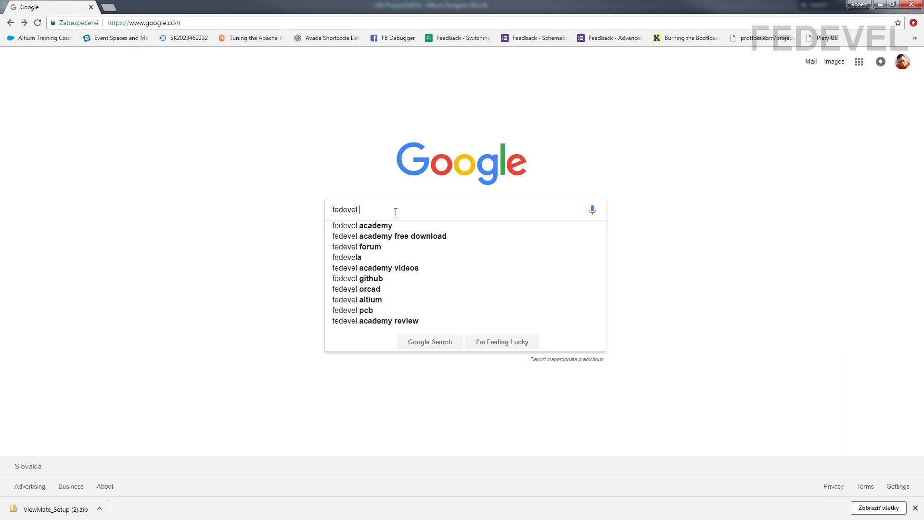
{"action": "type", "text": "github"}
{"action": "key", "text": "Return"}
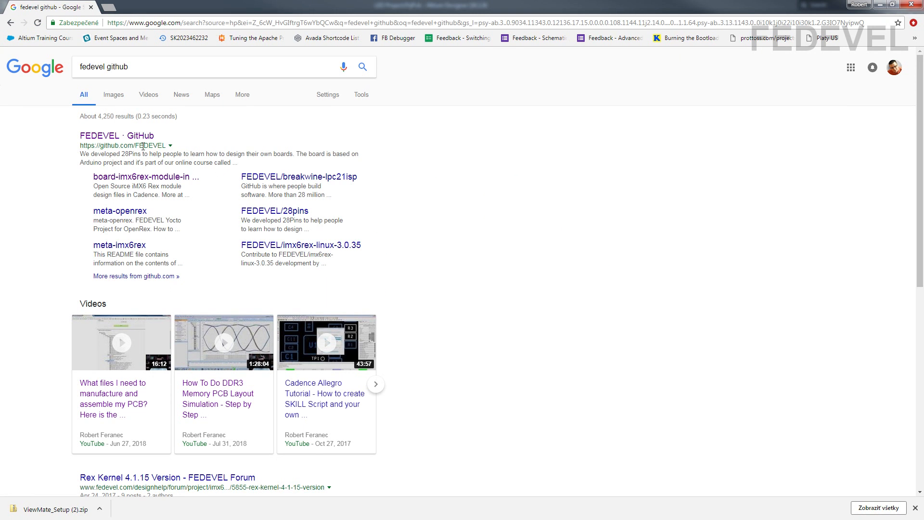
{"action": "left_click", "coordinate": [121, 137]}
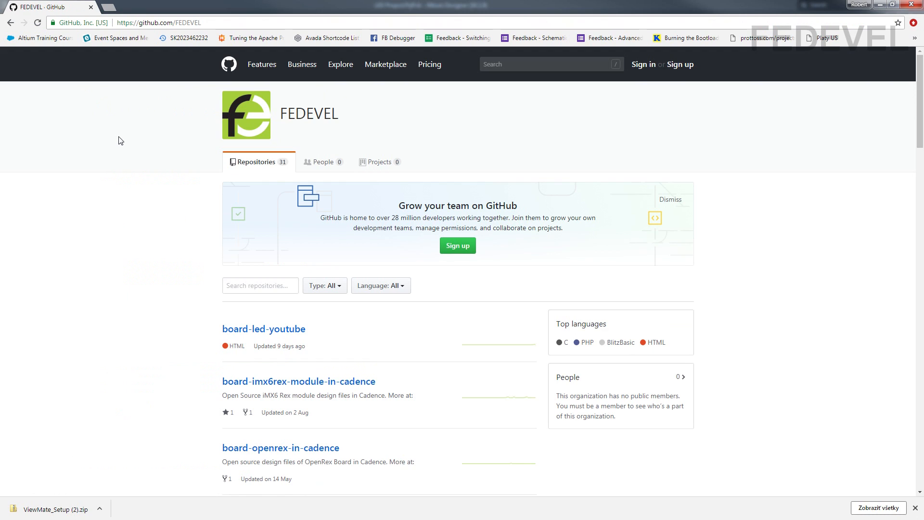
{"action": "left_click", "coordinate": [261, 331]}
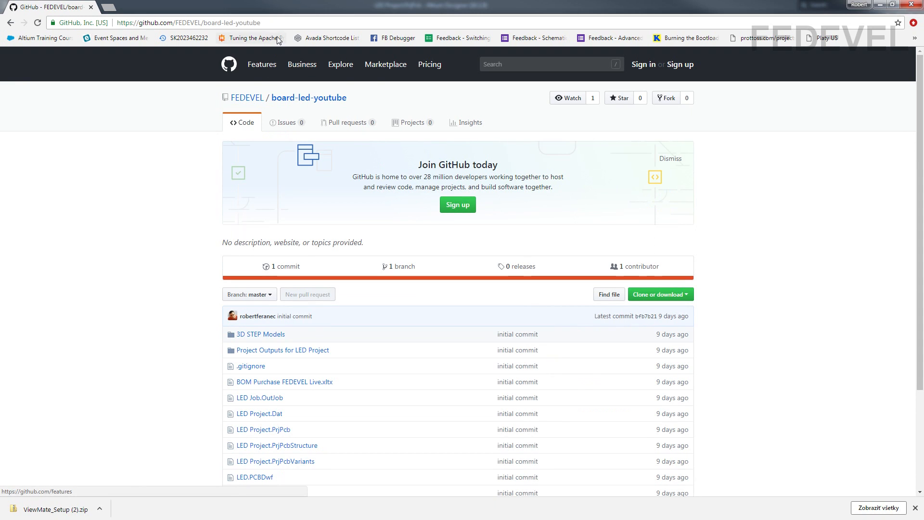
Download the BOM Purchase FEDEVEL Live.xltx template from the board-led-youtube repository.
{"action": "left_click", "coordinate": [279, 24]}
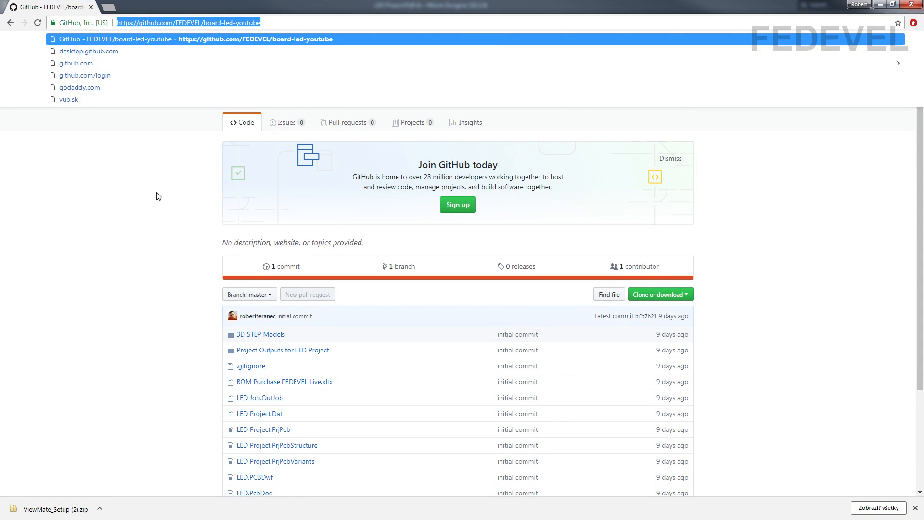
{"action": "left_click", "coordinate": [157, 194]}
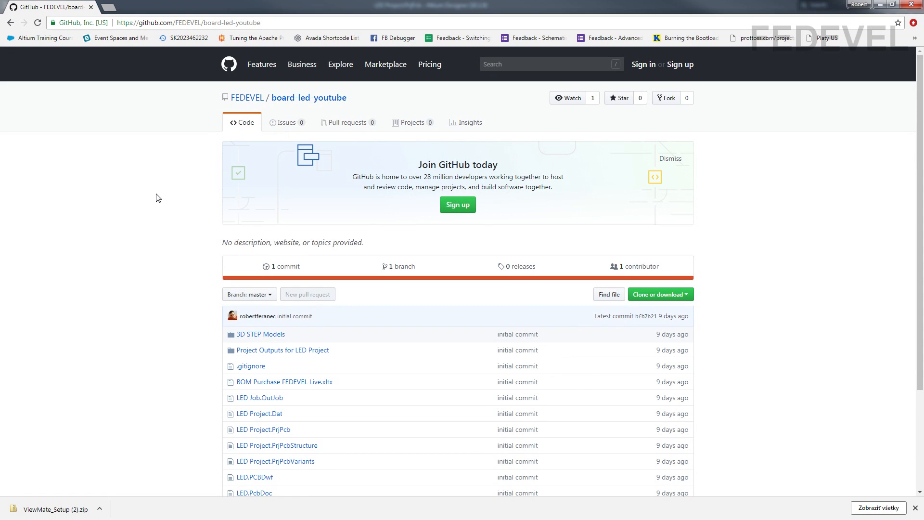
{"action": "left_click", "coordinate": [306, 383]}
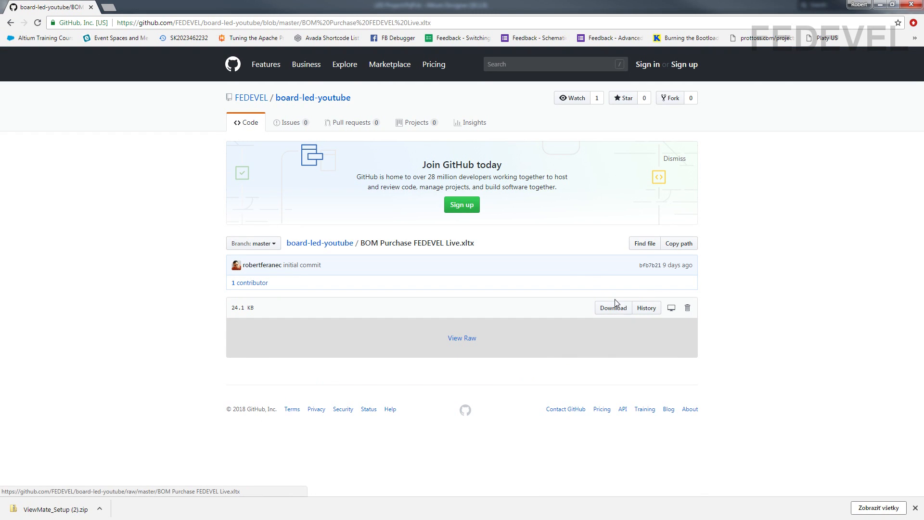
{"action": "left_click", "coordinate": [611, 311]}
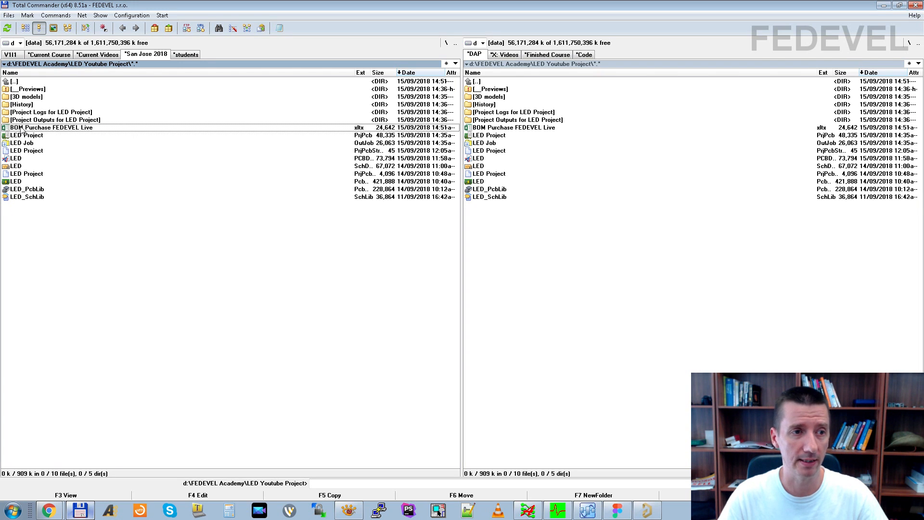
From Total Commander, open the BOM Purchase FEDEVEL Live template in Excel and compare its column fields with the component parameters in Altium Designer.
{"action": "double_click", "coordinate": [91, 130]}
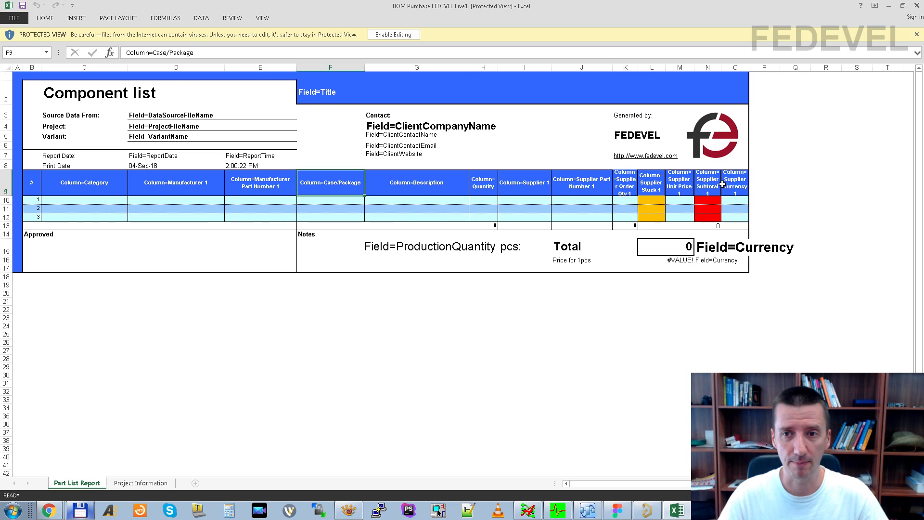
{"action": "left_click", "coordinate": [187, 184]}
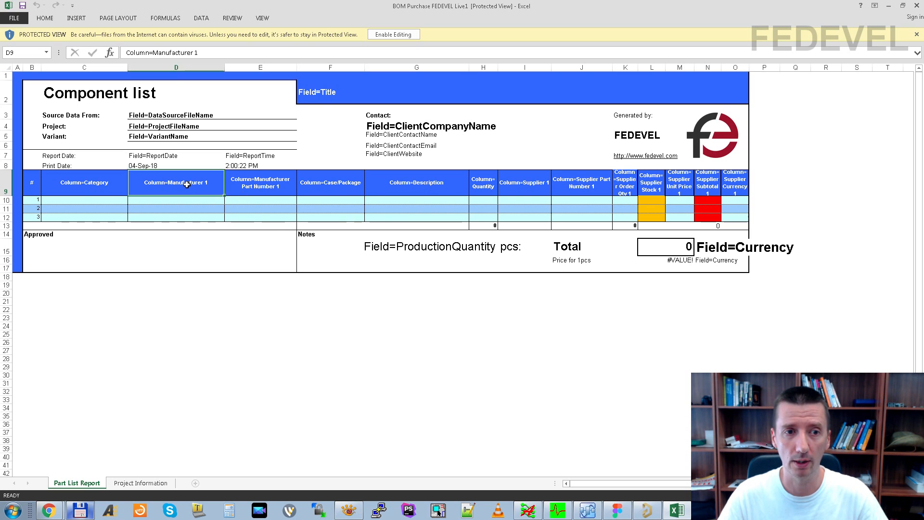
{"action": "left_click", "coordinate": [250, 185]}
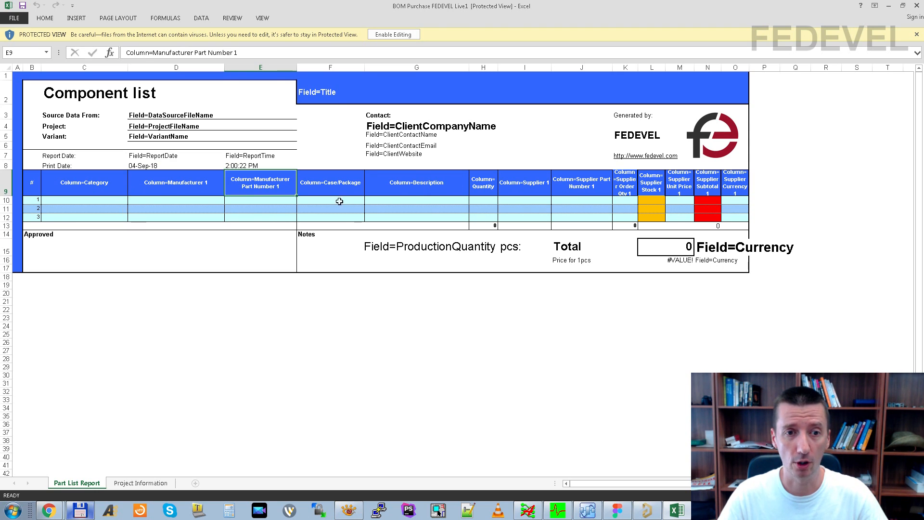
{"action": "left_click", "coordinate": [185, 186]}
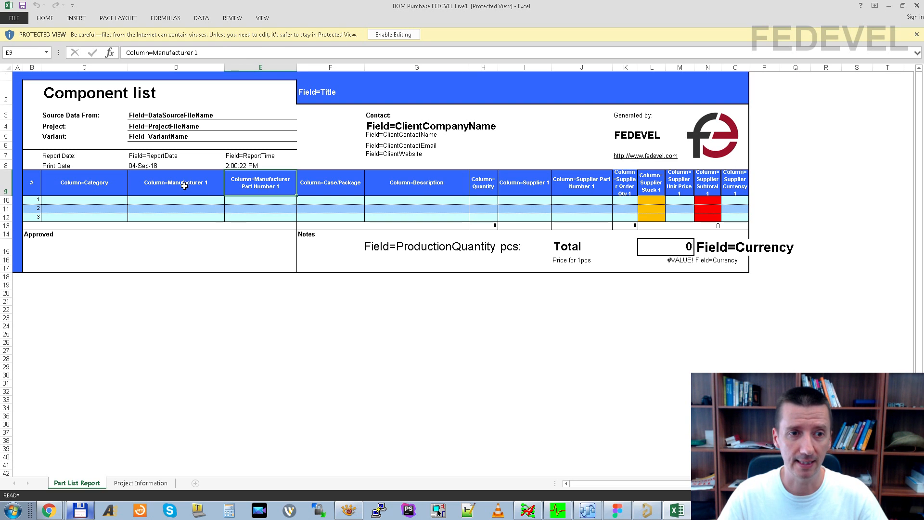
{"action": "left_click", "coordinate": [273, 186]}
{"action": "left_click", "coordinate": [346, 183]}
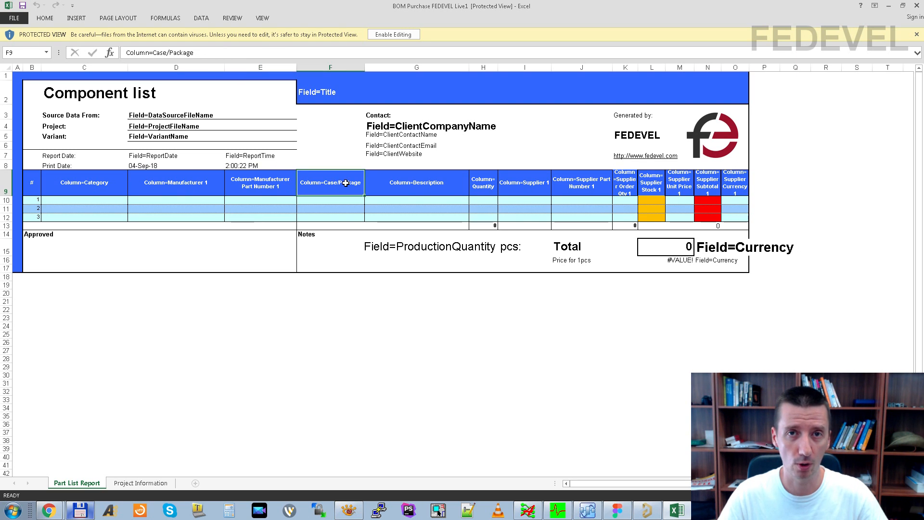
{"action": "left_click", "coordinate": [414, 184]}
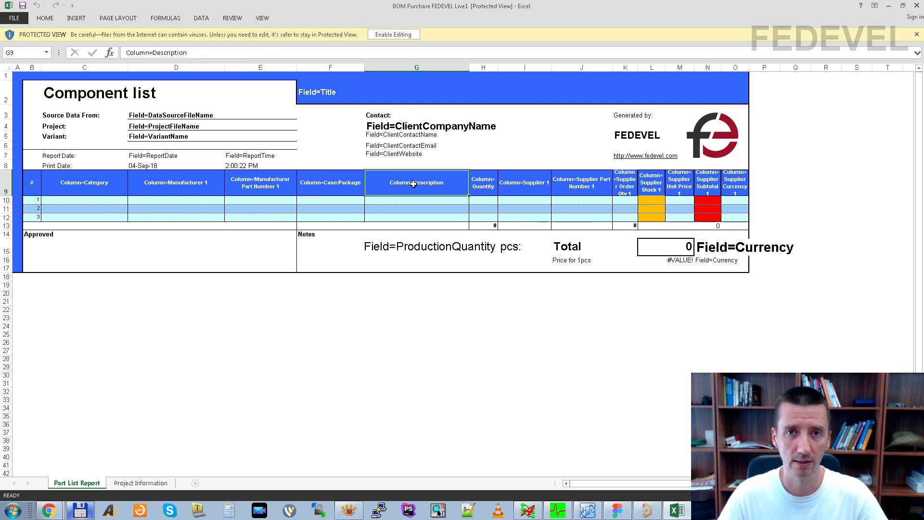
{"action": "left_click", "coordinate": [166, 185]}
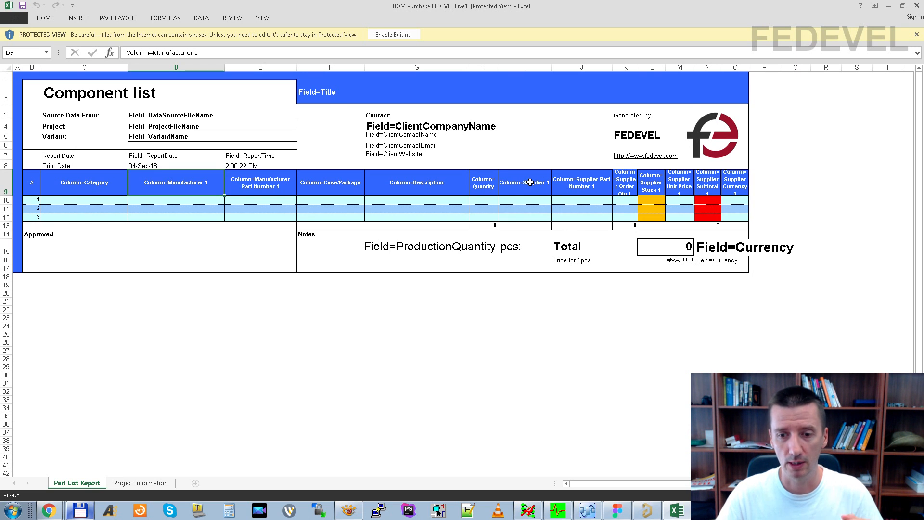
{"action": "left_click", "coordinate": [651, 514]}
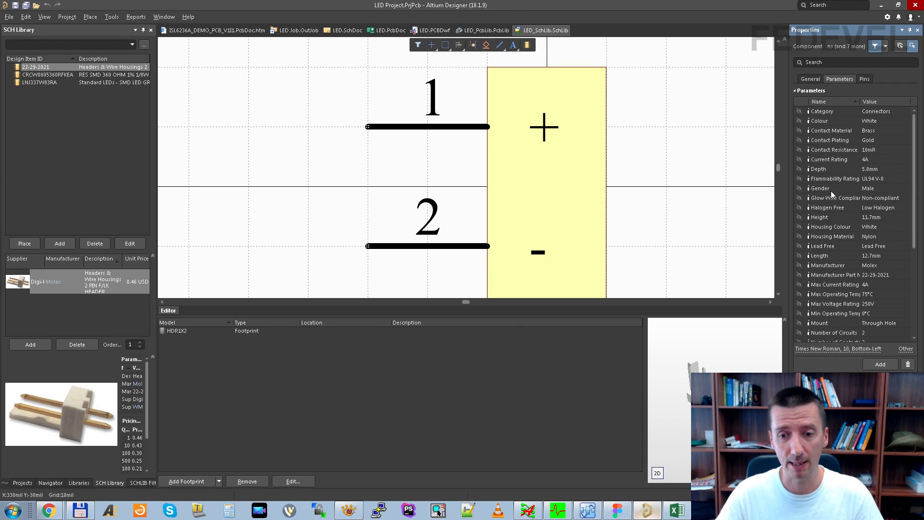
{"action": "left_click", "coordinate": [677, 511]}
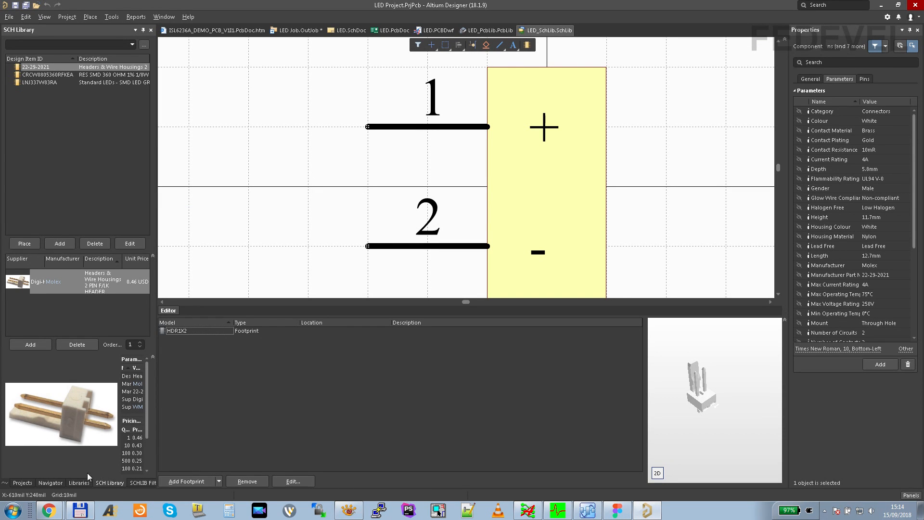
In Altium Designer, open LED Job.OutJob and add a Bill of Materials report output with [Project] as its data source.
{"action": "left_click", "coordinate": [25, 483]}
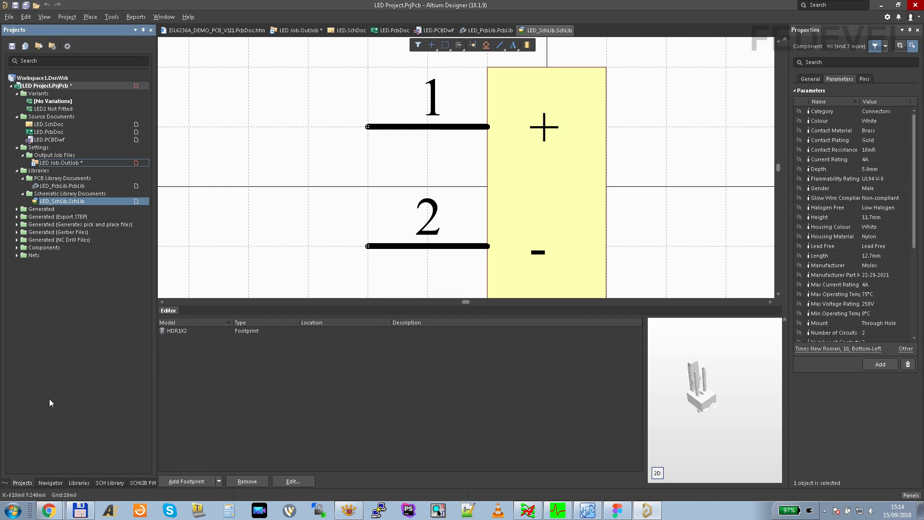
{"action": "double_click", "coordinate": [74, 163]}
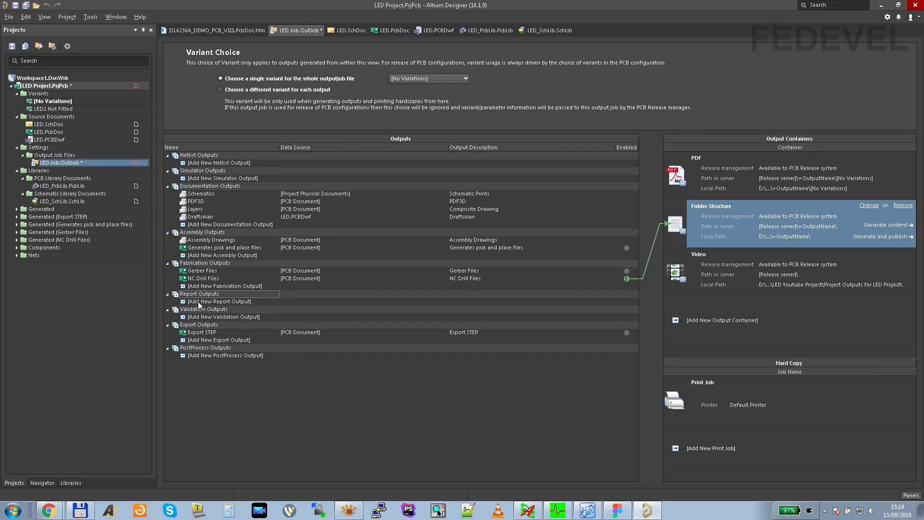
{"action": "left_click", "coordinate": [183, 303]}
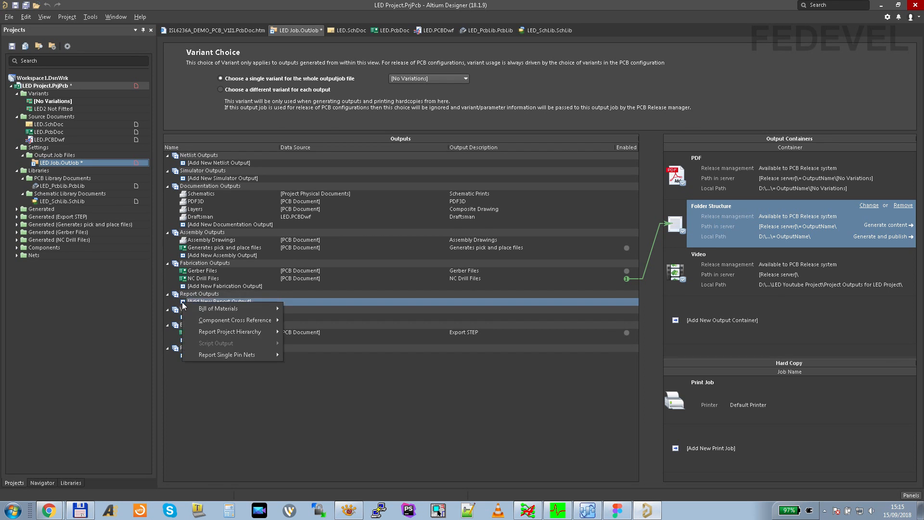
{"action": "mouse_move", "coordinate": [188, 309]}
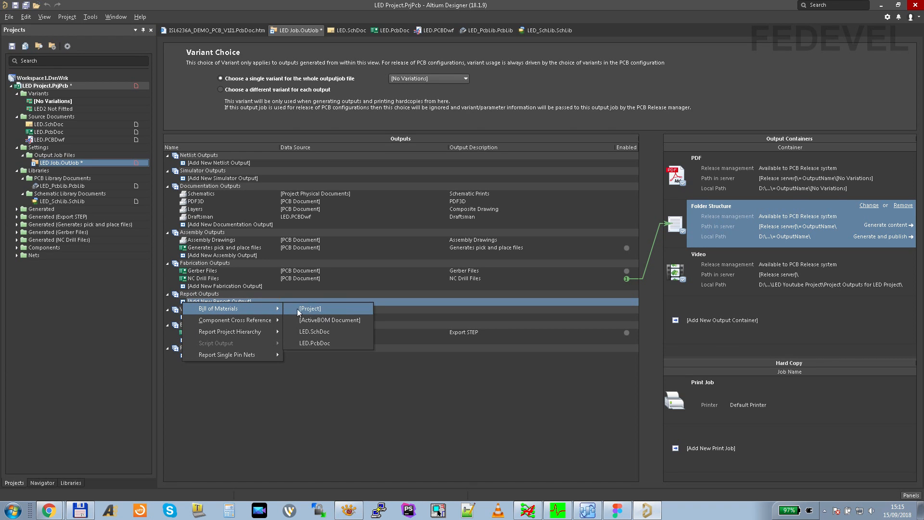
{"action": "left_click", "coordinate": [326, 311]}
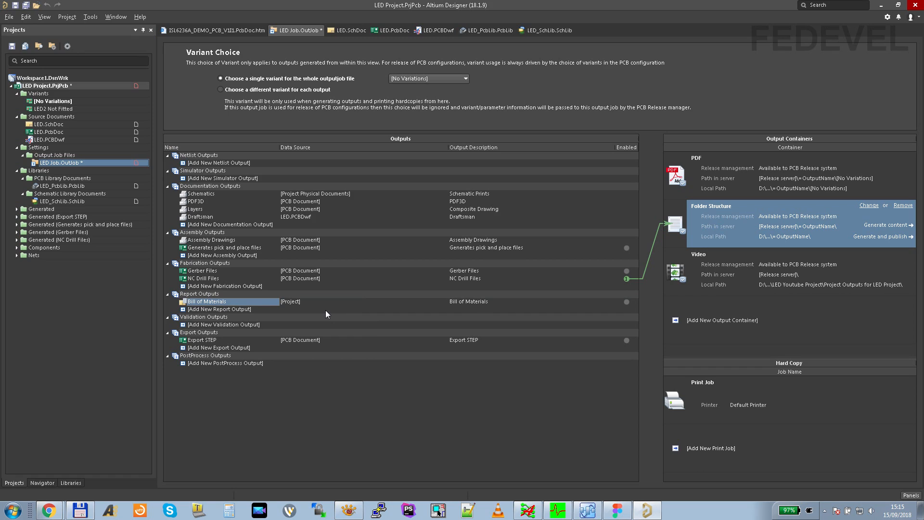
Check the page setup of the Bill of Materials output.
{"action": "right_click", "coordinate": [198, 303]}
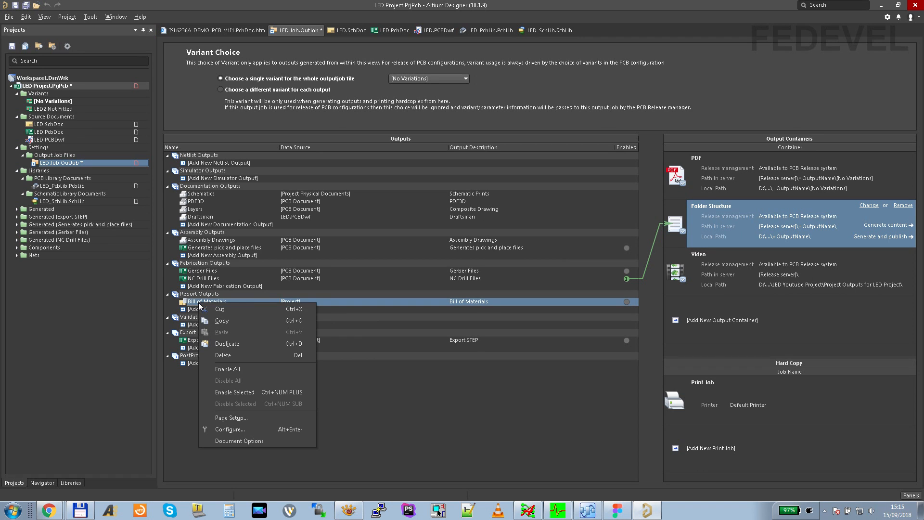
{"action": "left_click", "coordinate": [216, 419]}
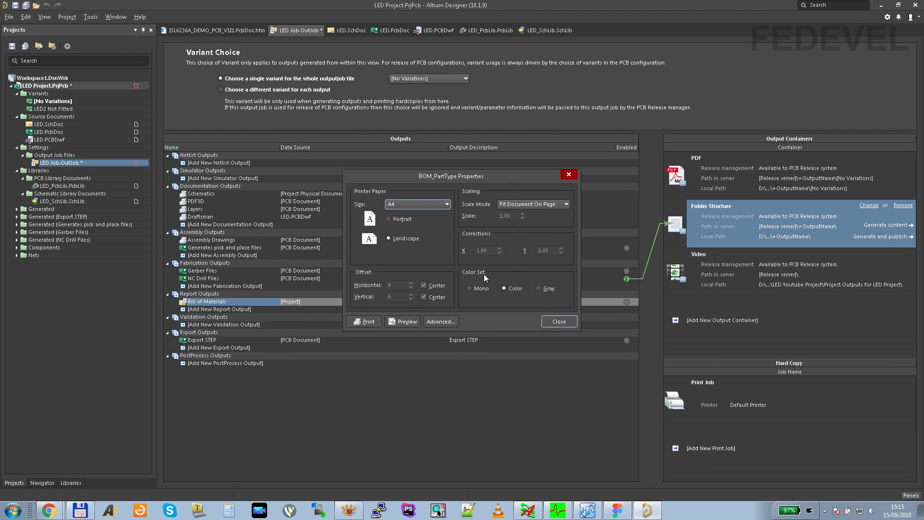
{"action": "left_click", "coordinate": [557, 322]}
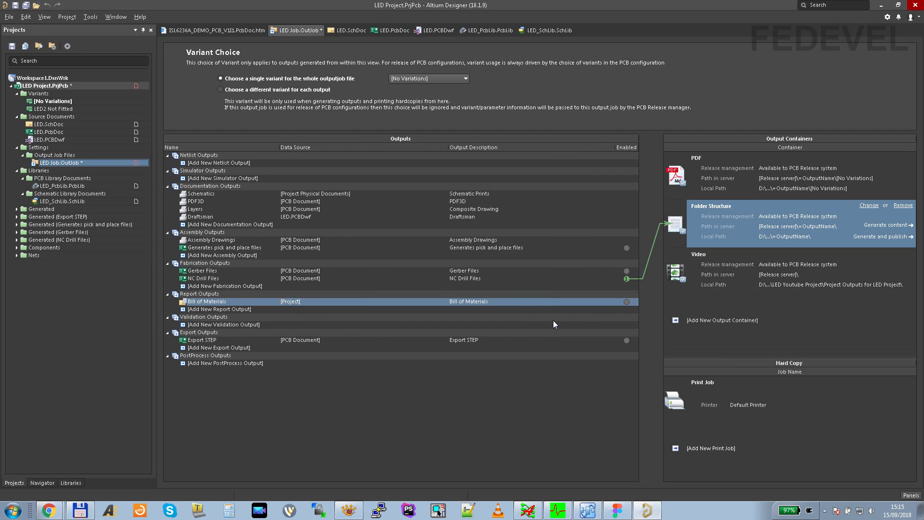
Open the Bill of Materials output's configuration and remove Footprint and Comment from the grouped columns.
{"action": "right_click", "coordinate": [201, 301]}
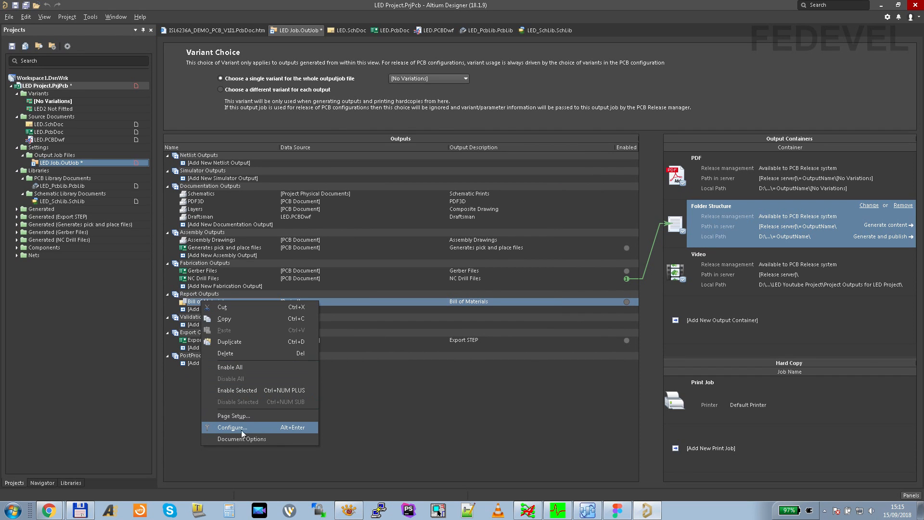
{"action": "left_click", "coordinate": [261, 428]}
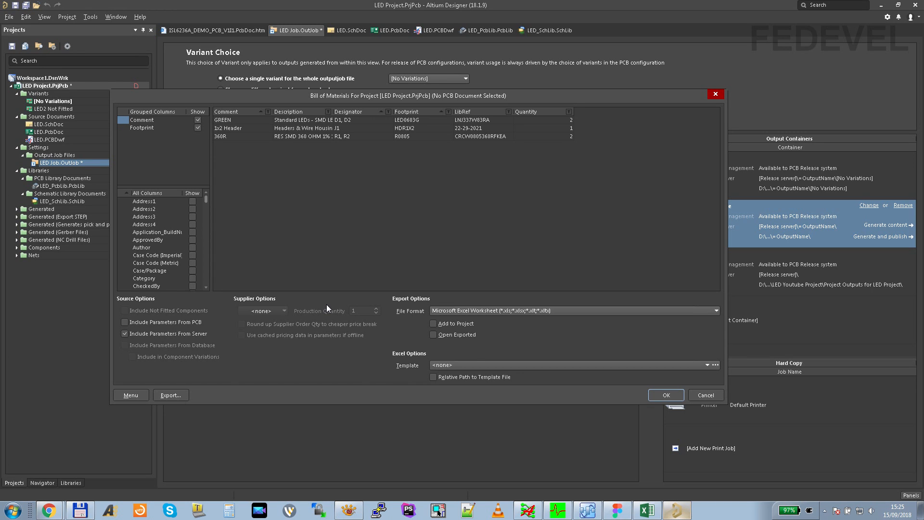
{"action": "left_click", "coordinate": [147, 128]}
{"action": "left_click_drag", "start_coordinate": [146, 129], "coordinate": [143, 229]}
{"action": "left_click_drag", "start_coordinate": [138, 118], "coordinate": [152, 233]}
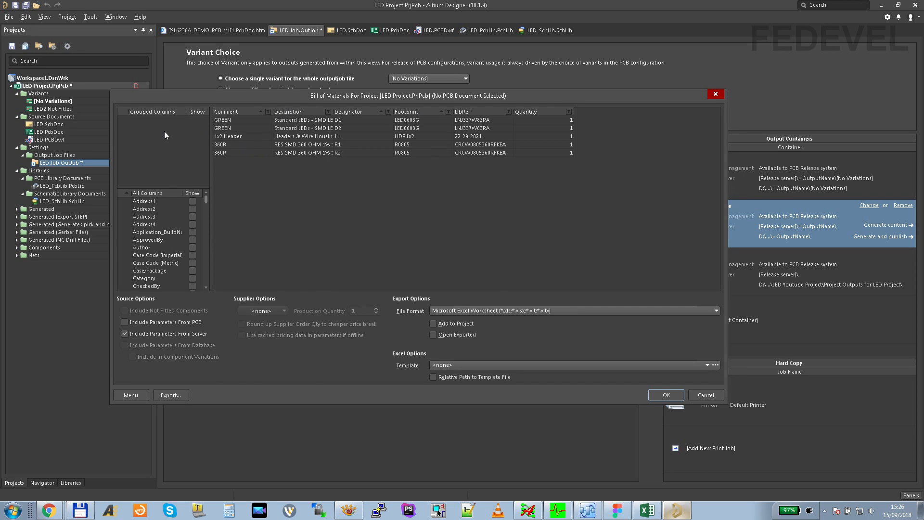
Group the bill of materials by the LibRef column.
{"action": "scroll", "coordinate": [207, 275], "scroll_direction": "down", "scroll_amount": 10}
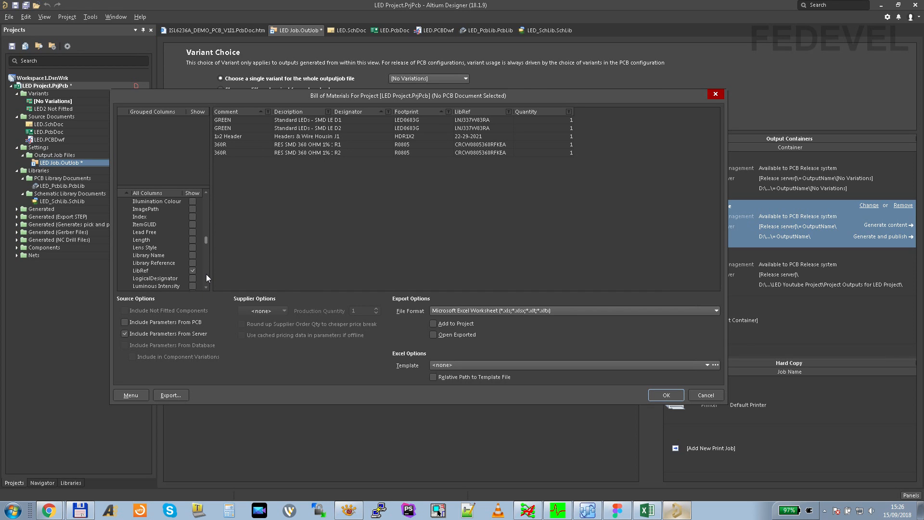
{"action": "left_click", "coordinate": [145, 272]}
{"action": "left_click_drag", "start_coordinate": [152, 268], "coordinate": [153, 134]}
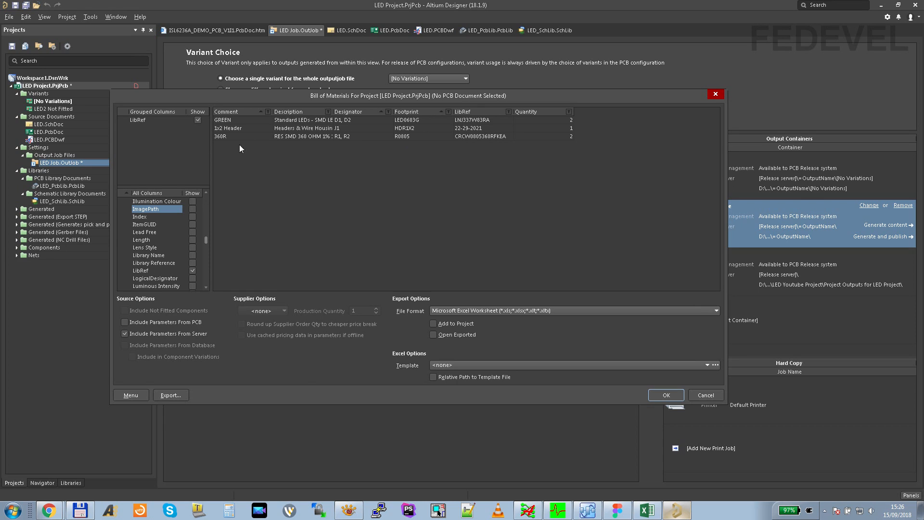
Check the column list against the Excel template, and hide the Comment column in the Altium Designer bill of materials.
{"action": "left_click_drag", "start_coordinate": [206, 239], "coordinate": [207, 193]}
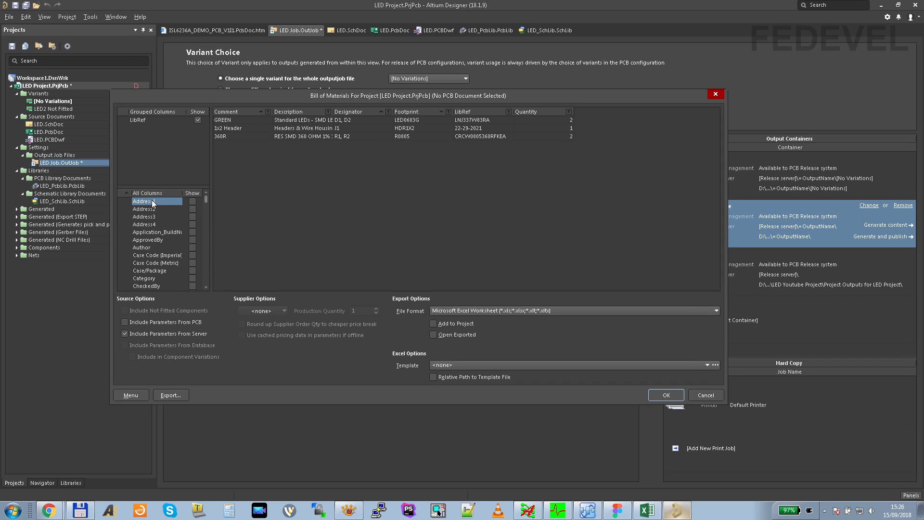
{"action": "key", "text": "Page_Down"}
{"action": "key", "text": "Page_Down"}
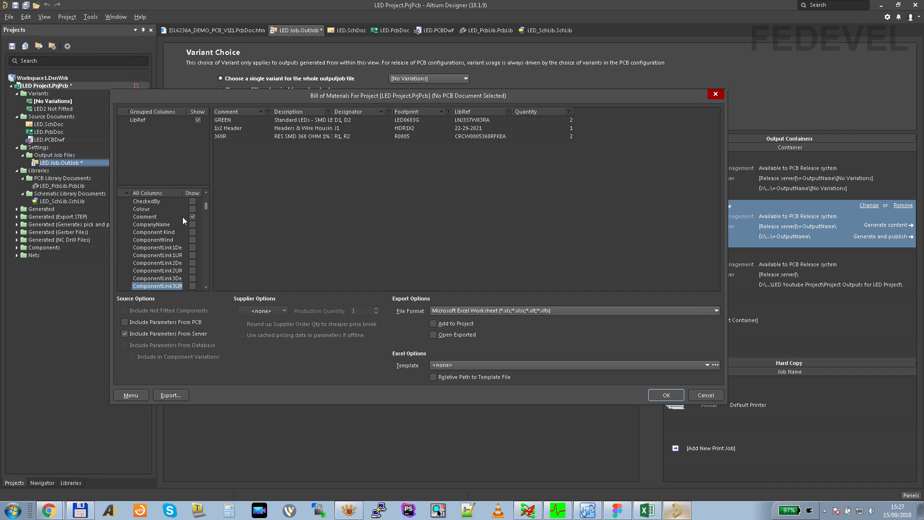
{"action": "left_click", "coordinate": [652, 514]}
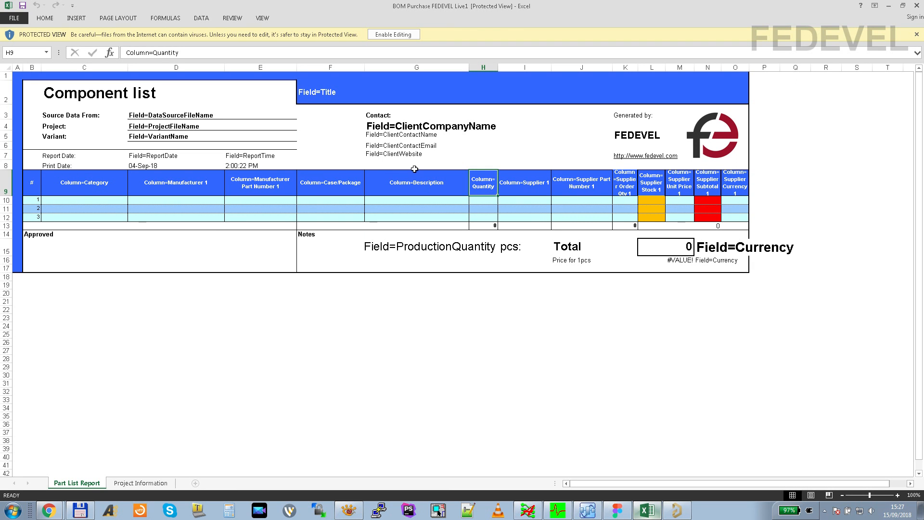
{"action": "left_click", "coordinate": [676, 510]}
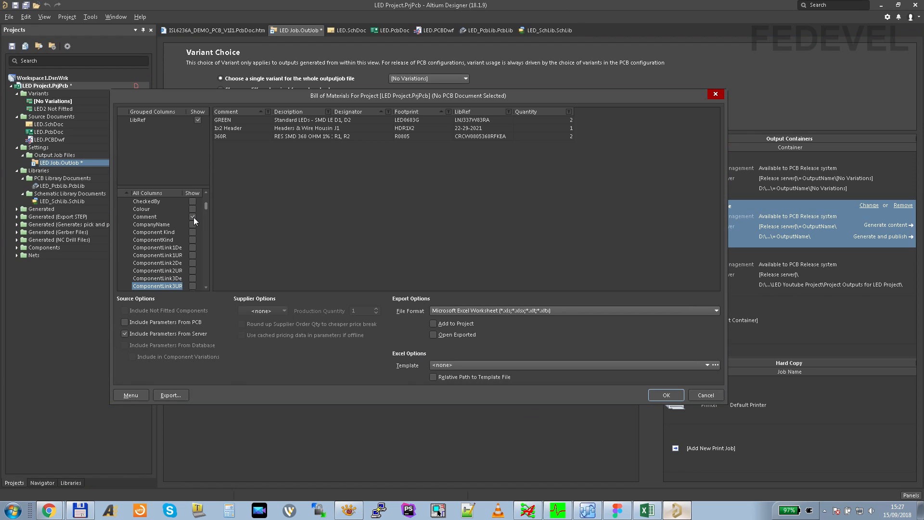
{"action": "left_click", "coordinate": [193, 217]}
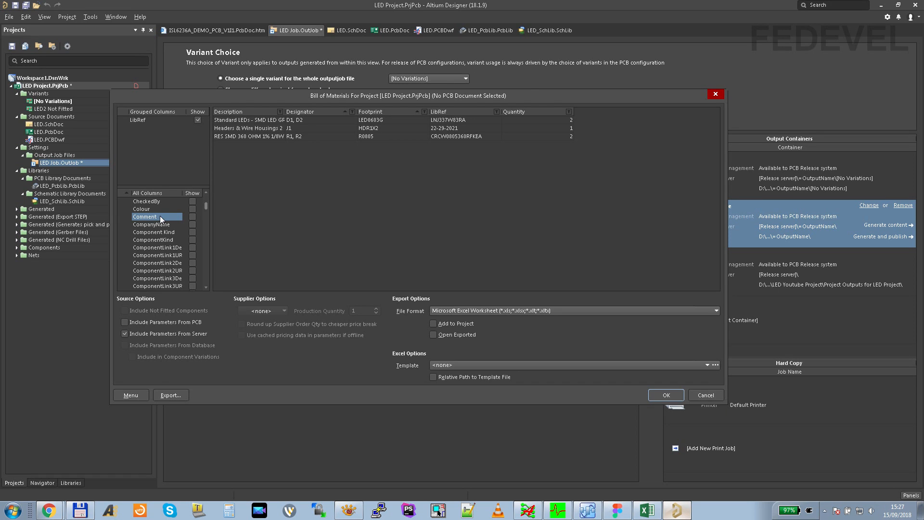
Show the Case/Package and Category columns in the bill of materials.
{"action": "key", "text": "Up"}
{"action": "key", "text": "Up"}
{"action": "key", "text": "Up"}
{"action": "key", "text": "Up"}
{"action": "key", "text": "Up"}
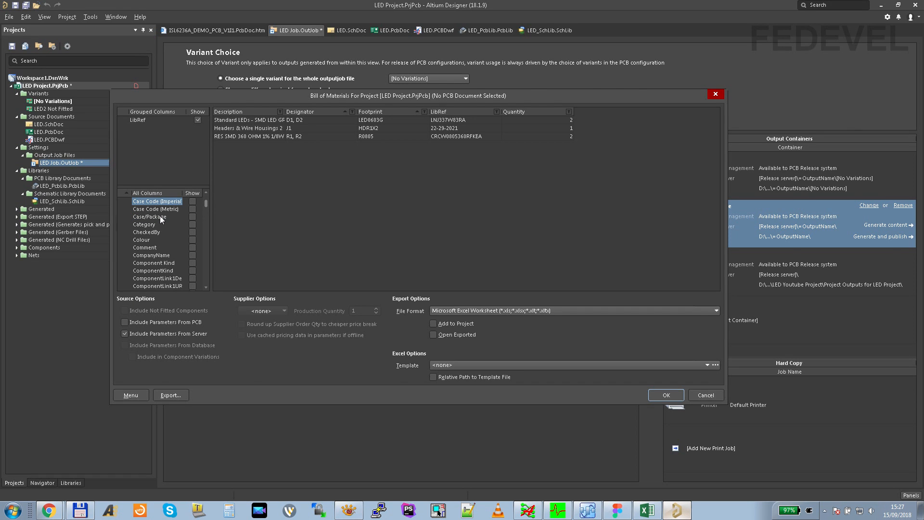
{"action": "left_click", "coordinate": [193, 217]}
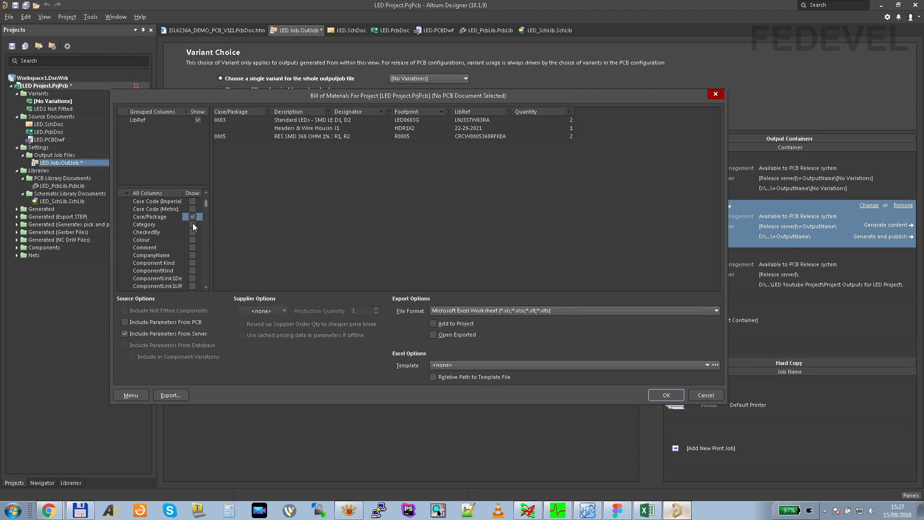
{"action": "left_click", "coordinate": [192, 225]}
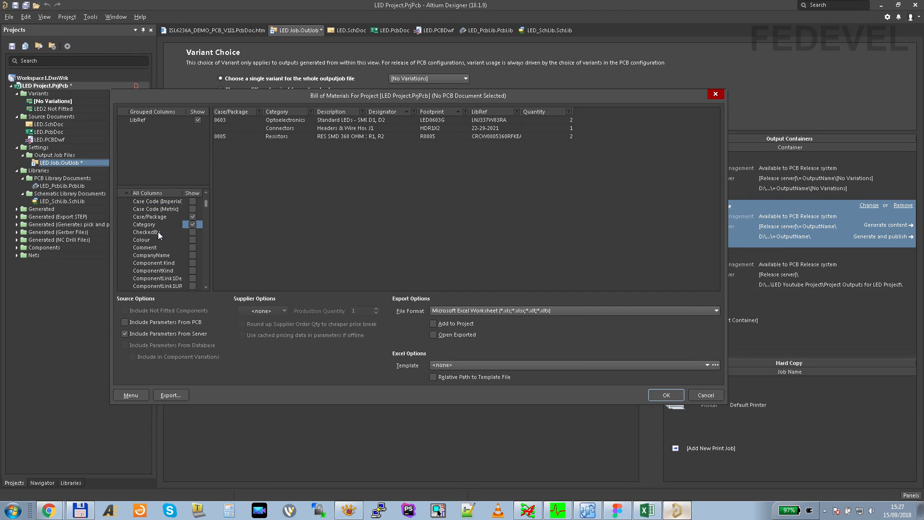
Hide the Designator column from the bill of materials.
{"action": "key", "text": "Down"}
{"action": "key", "text": "Down"}
{"action": "key", "text": "Down"}
{"action": "key", "text": "Down"}
{"action": "key", "text": "Down"}
{"action": "key", "text": "Down"}
{"action": "key", "text": "Down"}
{"action": "key", "text": "Down"}
{"action": "key", "text": "Down"}
{"action": "key", "text": "Down"}
{"action": "key", "text": "Down"}
{"action": "key", "text": "Down"}
{"action": "key", "text": "Down"}
{"action": "key", "text": "Down"}
{"action": "key", "text": "Down"}
{"action": "key", "text": "Down"}
{"action": "key", "text": "Down"}
{"action": "key", "text": "Down"}
{"action": "key", "text": "Down"}
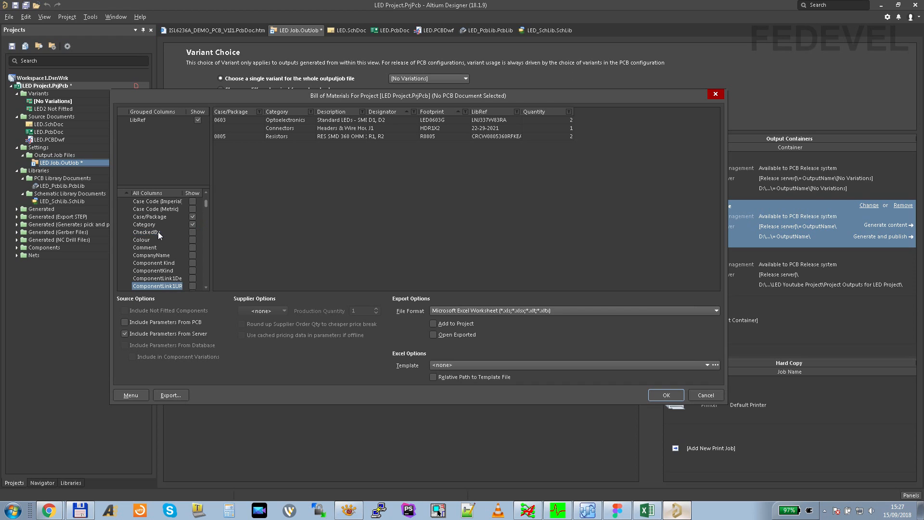
{"action": "key", "text": "Down"}
{"action": "key", "text": "Down"}
{"action": "key", "text": "Down"}
{"action": "key", "text": "Down"}
{"action": "key", "text": "Down"}
{"action": "key", "text": "Down"}
{"action": "key", "text": "Down"}
{"action": "key", "text": "Down"}
{"action": "key", "text": "Down"}
{"action": "key", "text": "Down"}
{"action": "key", "text": "Down"}
{"action": "key", "text": "Down"}
{"action": "key", "text": "Down"}
{"action": "key", "text": "Down"}
{"action": "key", "text": "Down"}
{"action": "key", "text": "Down"}
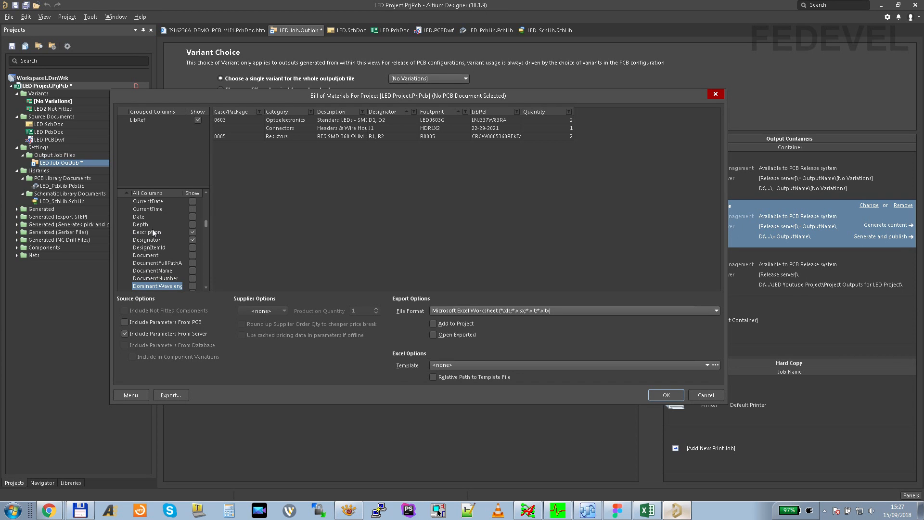
{"action": "left_click", "coordinate": [193, 240]}
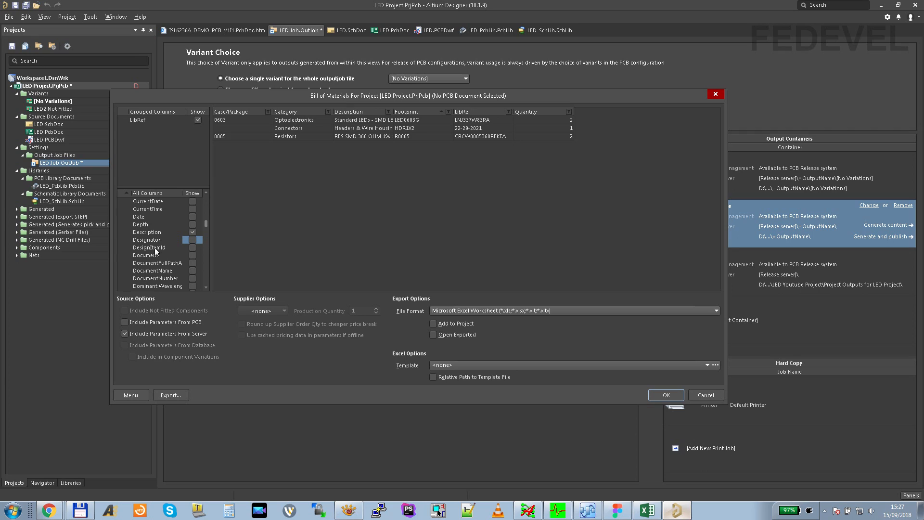
Expand the Solution 1 column group and show all of its manufacturer and supplier columns.
{"action": "scroll", "coordinate": [154, 248], "scroll_direction": "down", "scroll_amount": 2}
{"action": "left_click_drag", "start_coordinate": [206, 221], "coordinate": [204, 282]}
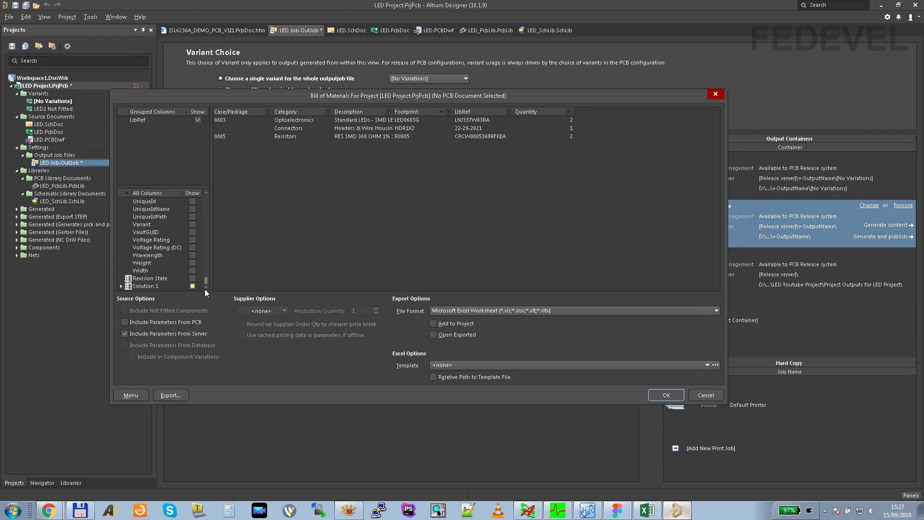
{"action": "left_click", "coordinate": [122, 286]}
{"action": "scroll", "coordinate": [175, 265], "scroll_direction": "down", "scroll_amount": 4}
{"action": "scroll", "coordinate": [175, 265], "scroll_direction": "up", "scroll_amount": 1}
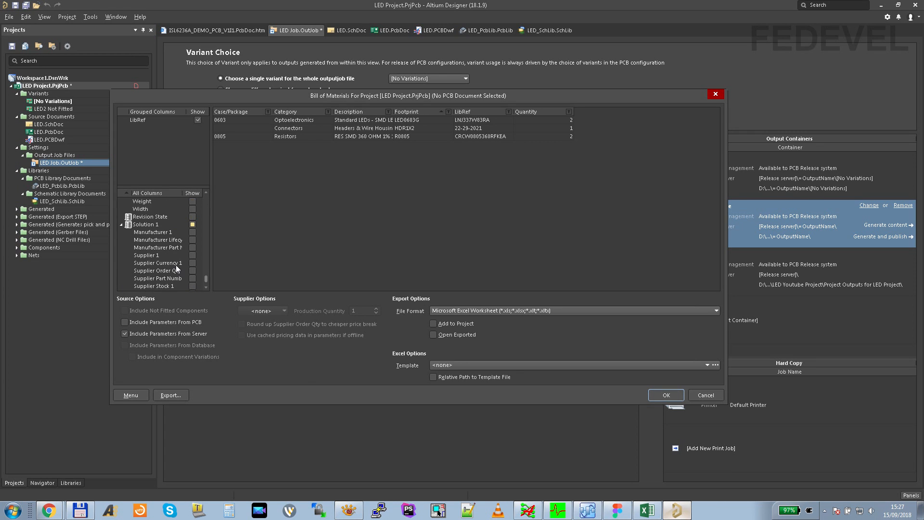
{"action": "left_click", "coordinate": [192, 224]}
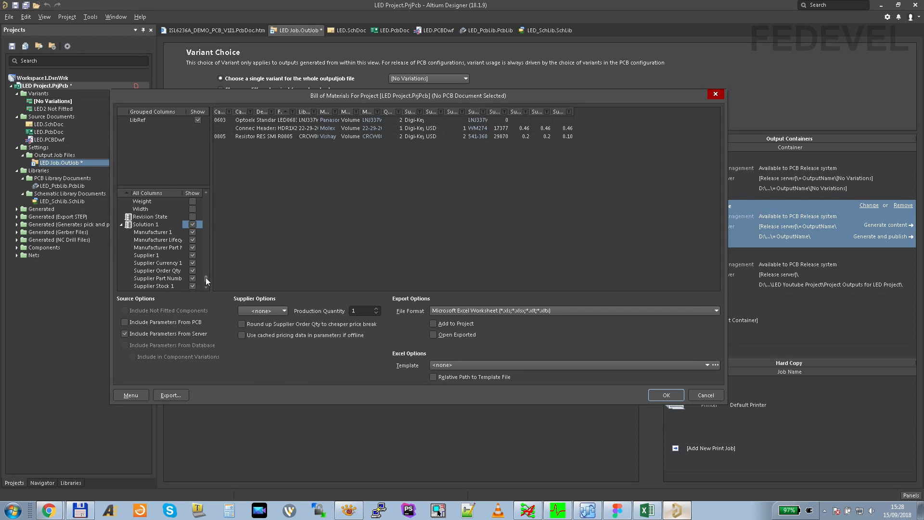
{"action": "left_click_drag", "start_coordinate": [206, 277], "coordinate": [206, 285]}
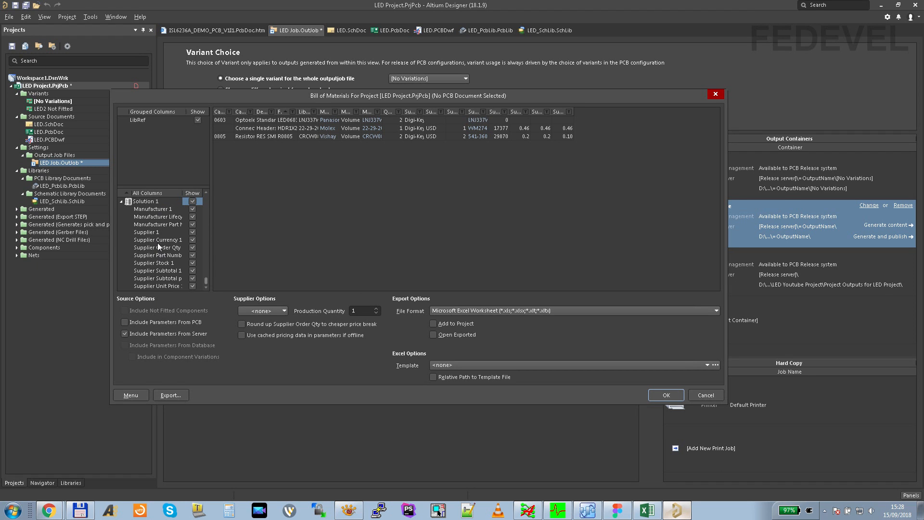
Compare the shown columns with the template in Excel, and sort the bill of materials in Altium Designer by Category.
{"action": "left_click", "coordinate": [648, 510]}
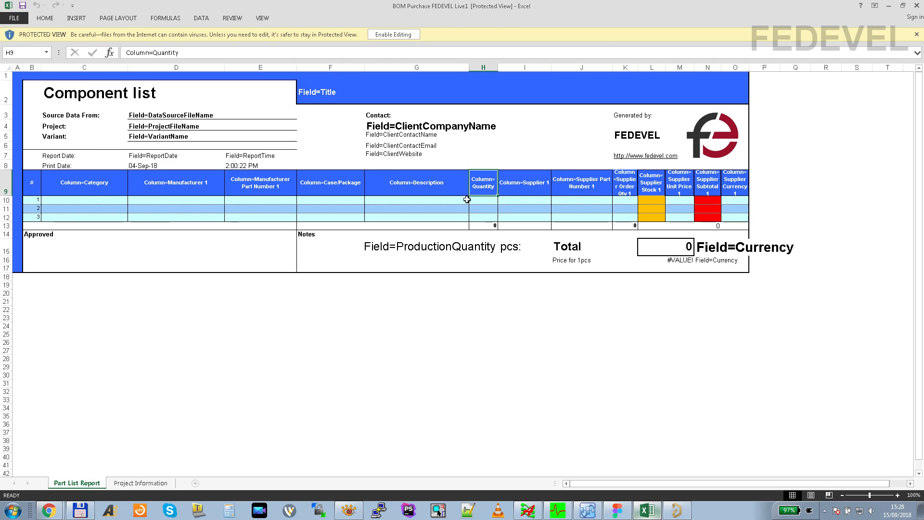
{"action": "left_click", "coordinate": [683, 517]}
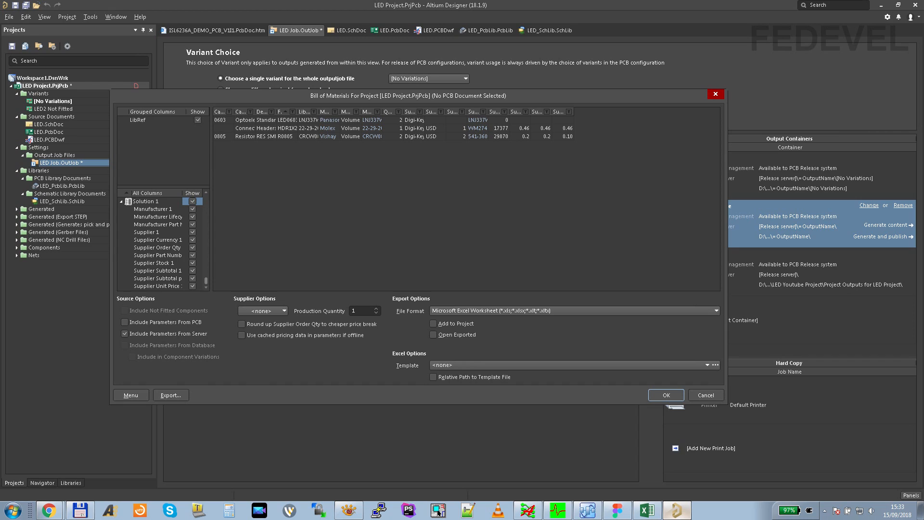
{"action": "left_click", "coordinate": [240, 111]}
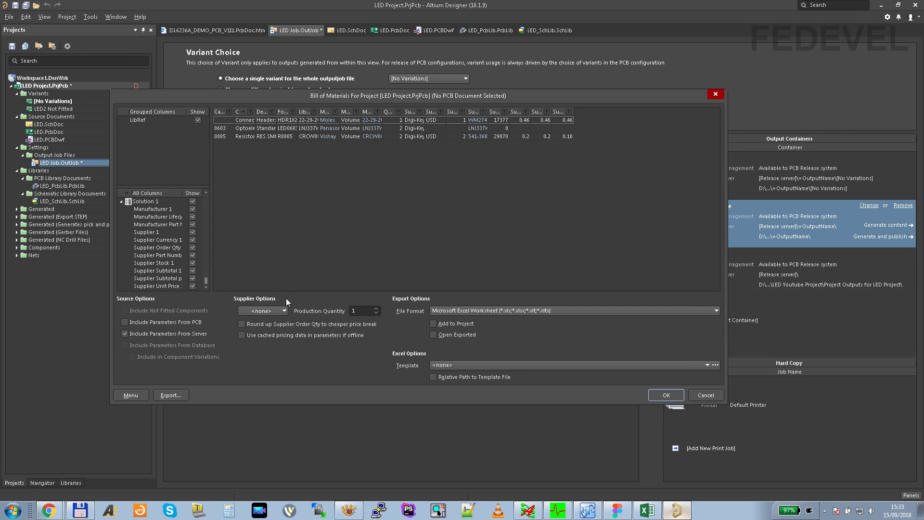
Set the supplier currency to USD and the production quantity to 1000.
{"action": "left_click", "coordinate": [256, 312]}
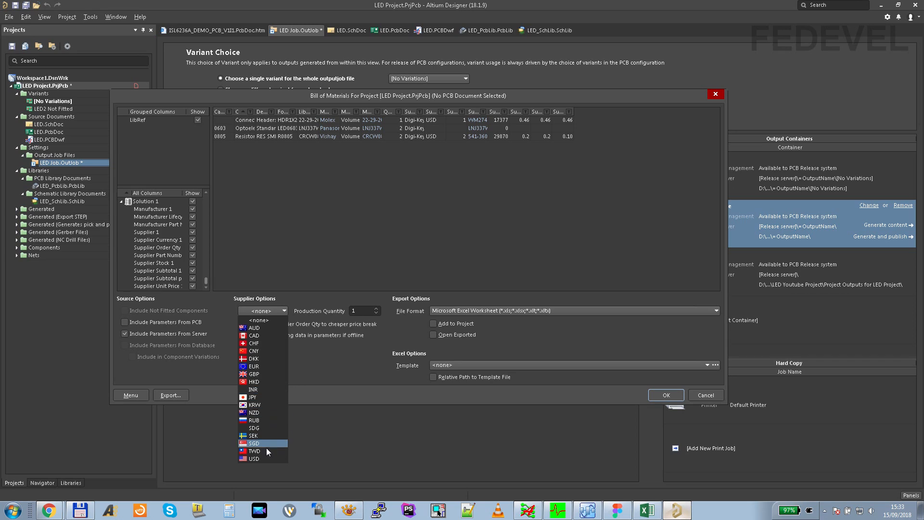
{"action": "left_click", "coordinate": [263, 460]}
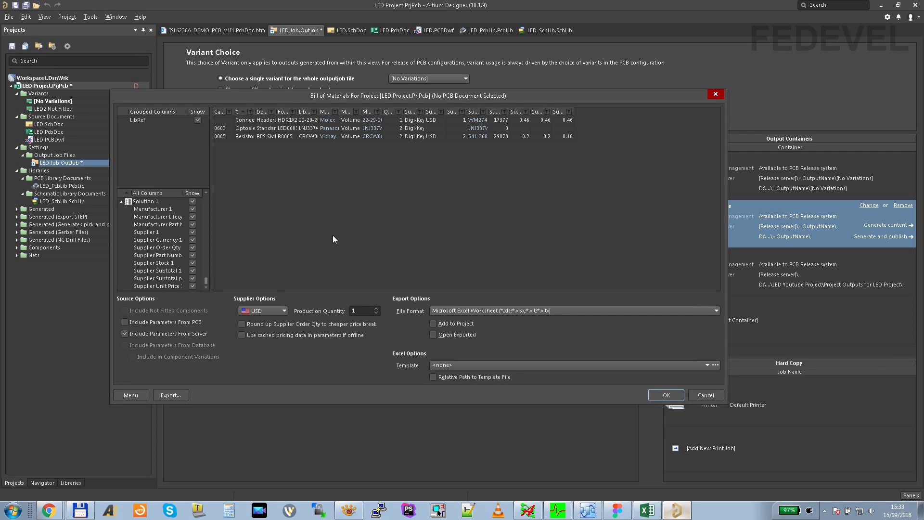
{"action": "double_click", "coordinate": [358, 311]}
{"action": "type", "text": "1000"}
Assign BOM Purchase FEDEVEL Live.xltx as the Excel template with a relative path, and accept the bill of materials configuration.
{"action": "left_click", "coordinate": [716, 365]}
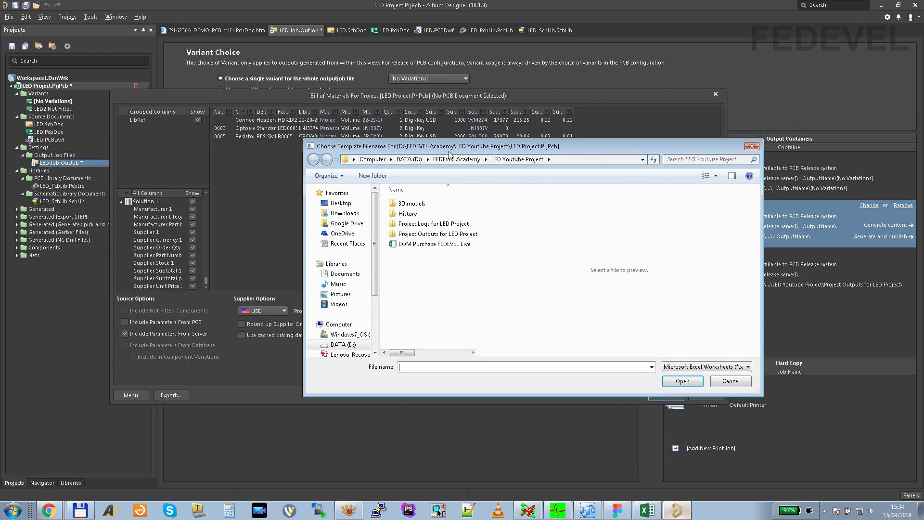
{"action": "left_click", "coordinate": [417, 244]}
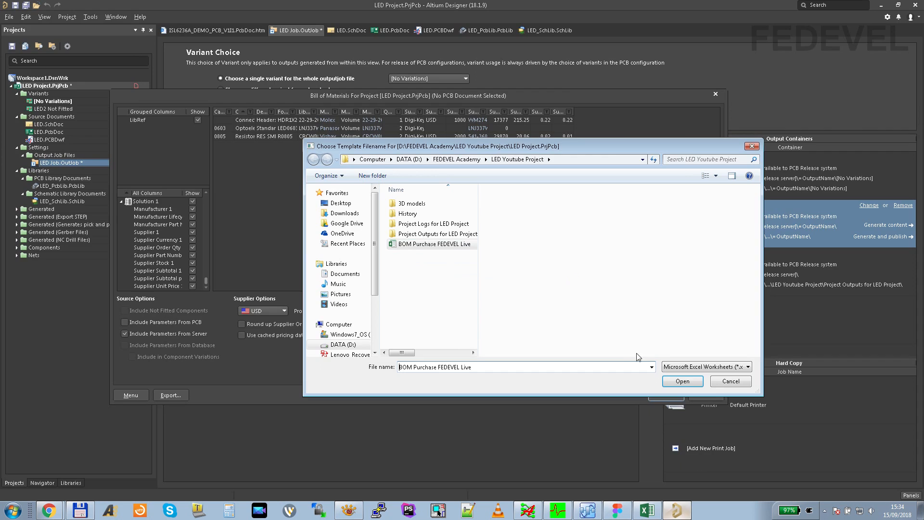
{"action": "left_click", "coordinate": [670, 381]}
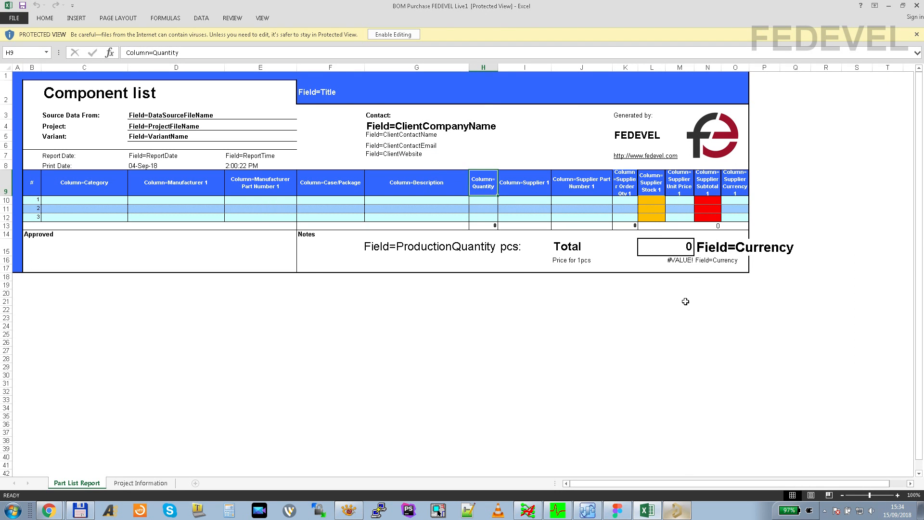
{"action": "left_click", "coordinate": [677, 512]}
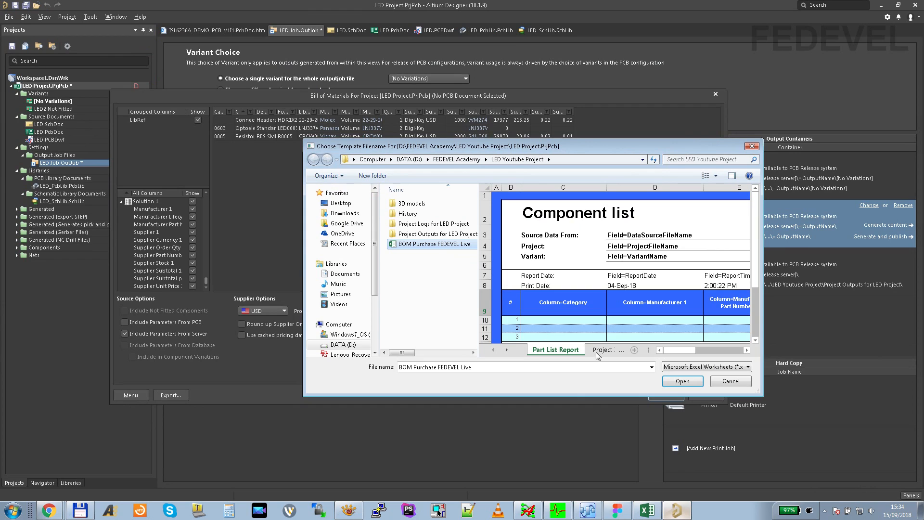
{"action": "left_click", "coordinate": [682, 381]}
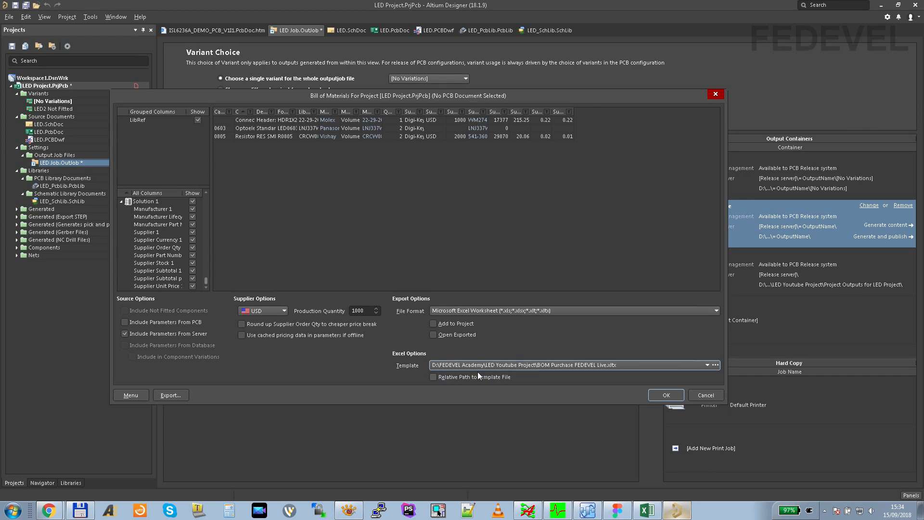
{"action": "left_click", "coordinate": [433, 377]}
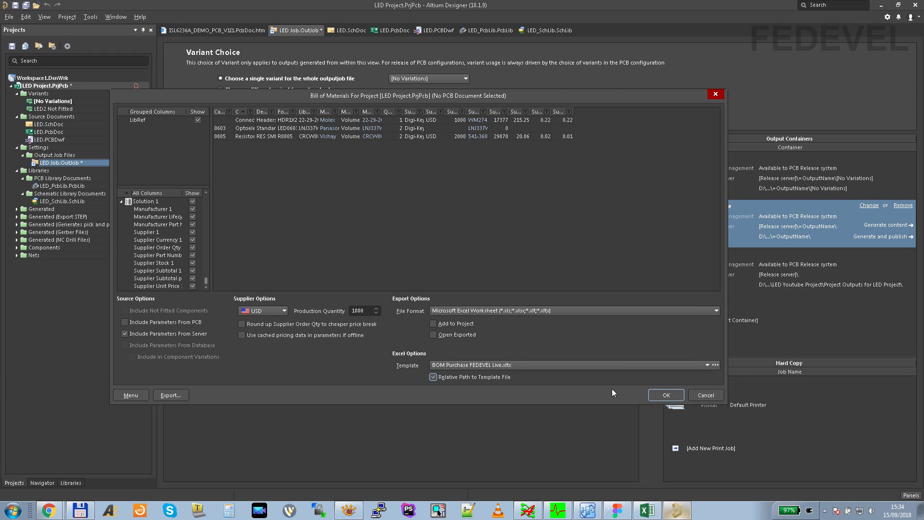
{"action": "left_click", "coordinate": [666, 396]}
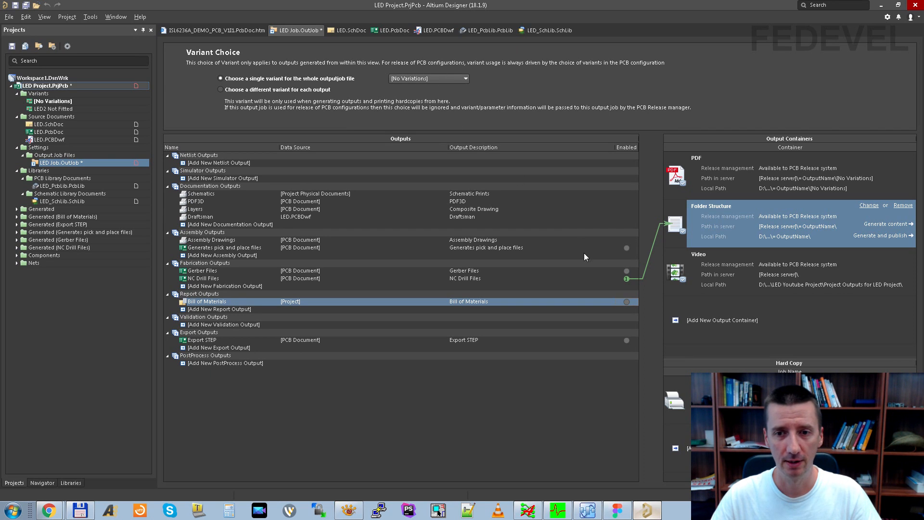
Enable Bill of Materials instead of NC Drill Files for the Folder Structure container and generate its content.
{"action": "left_click", "coordinate": [627, 279]}
{"action": "left_click", "coordinate": [627, 302]}
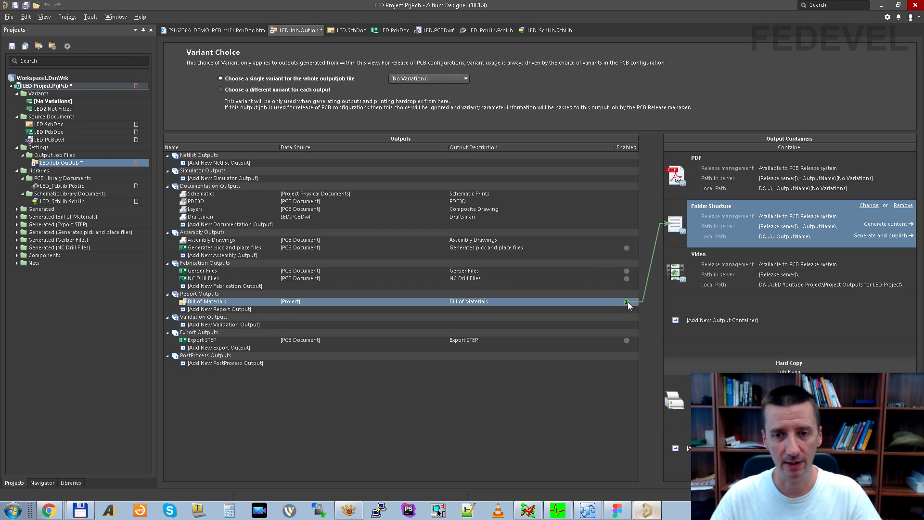
{"action": "left_click", "coordinate": [879, 226]}
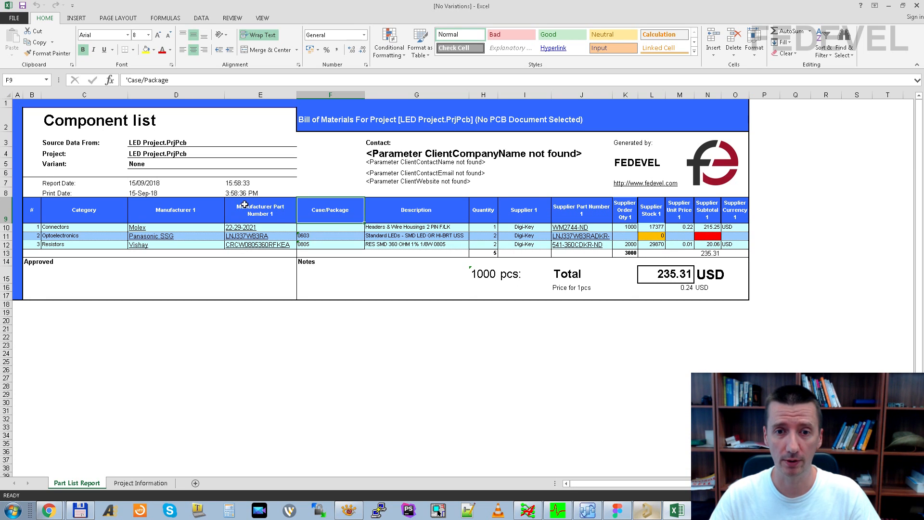
Review the quantities, supplier stock, unit price and order quantities in the generated Excel component list.
{"action": "left_click", "coordinate": [485, 227]}
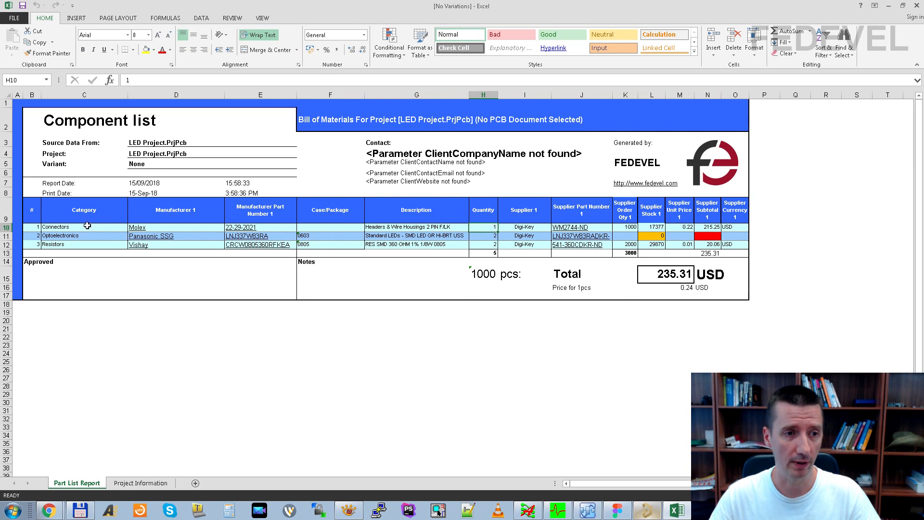
{"action": "left_click", "coordinate": [484, 238]}
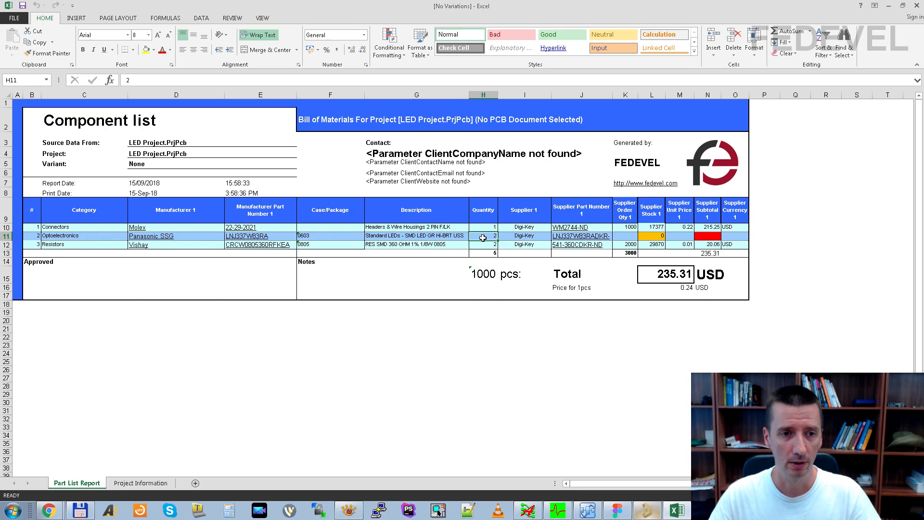
{"action": "left_click", "coordinate": [481, 246]}
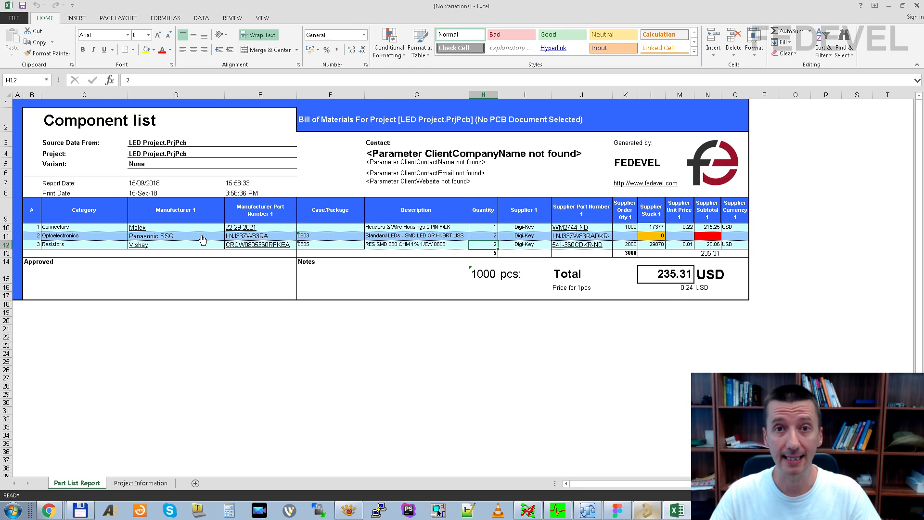
{"action": "left_click", "coordinate": [639, 237]}
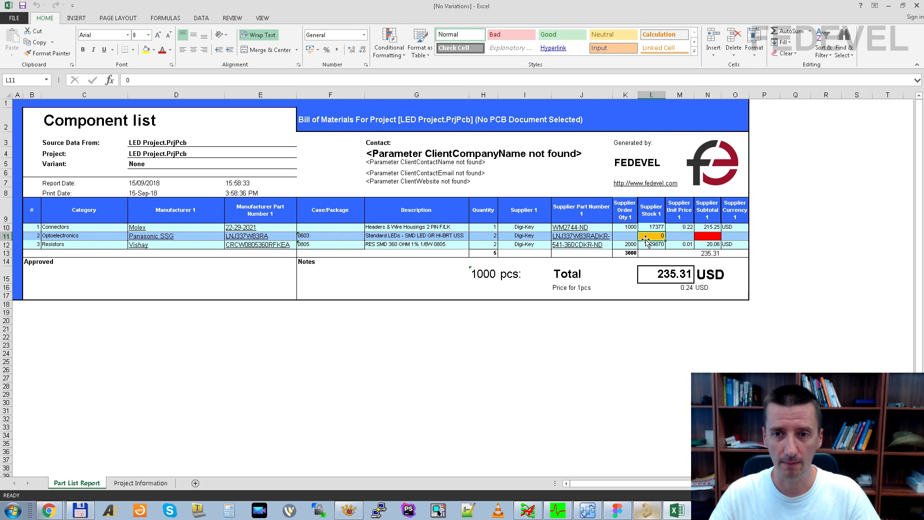
{"action": "left_click", "coordinate": [681, 228]}
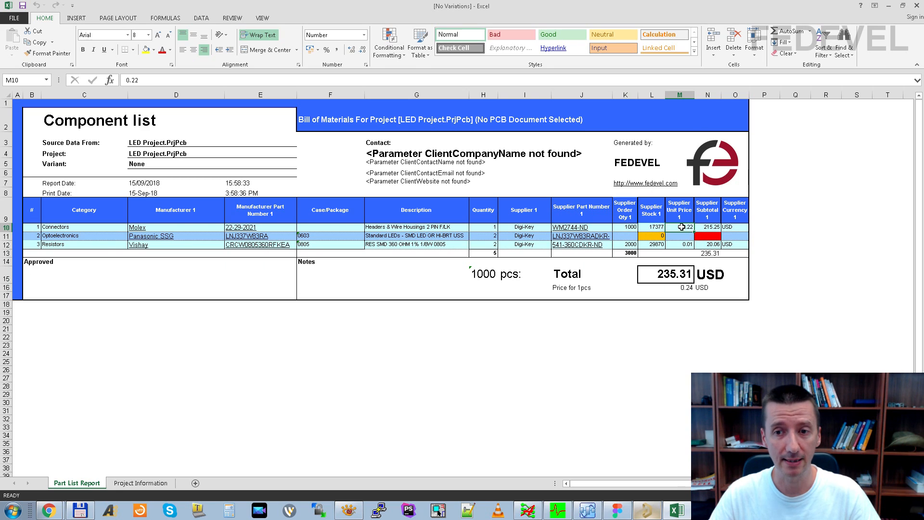
{"action": "left_click", "coordinate": [620, 247]}
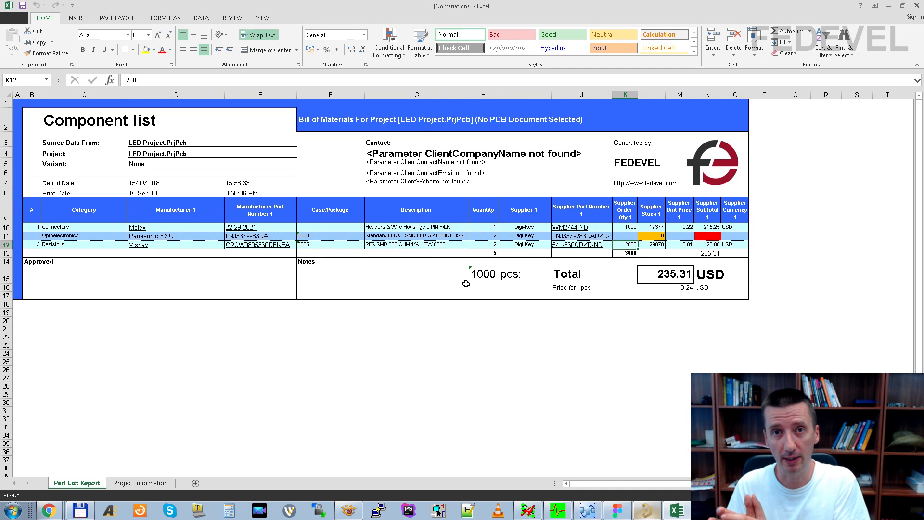
Examine the resistor's supplier unit price and order quantity in the component list without variations.
{"action": "left_click", "coordinate": [681, 244]}
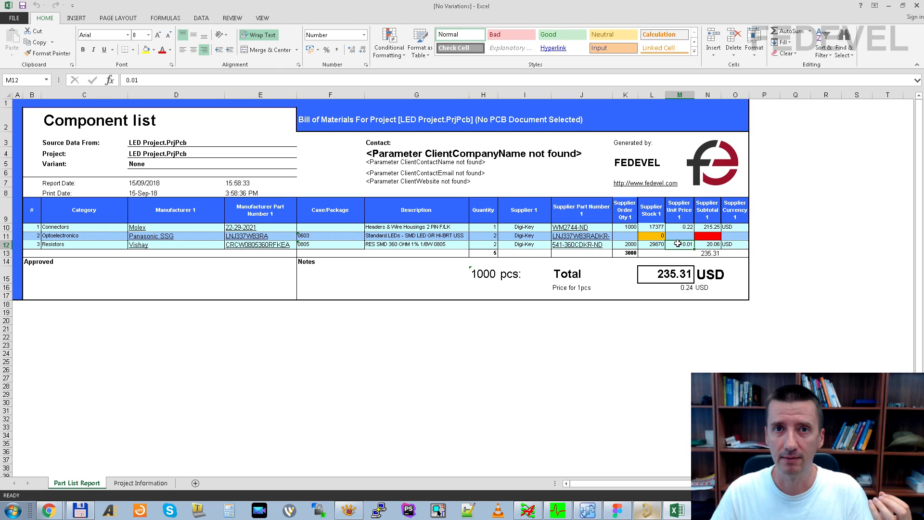
{"action": "left_click", "coordinate": [624, 244]}
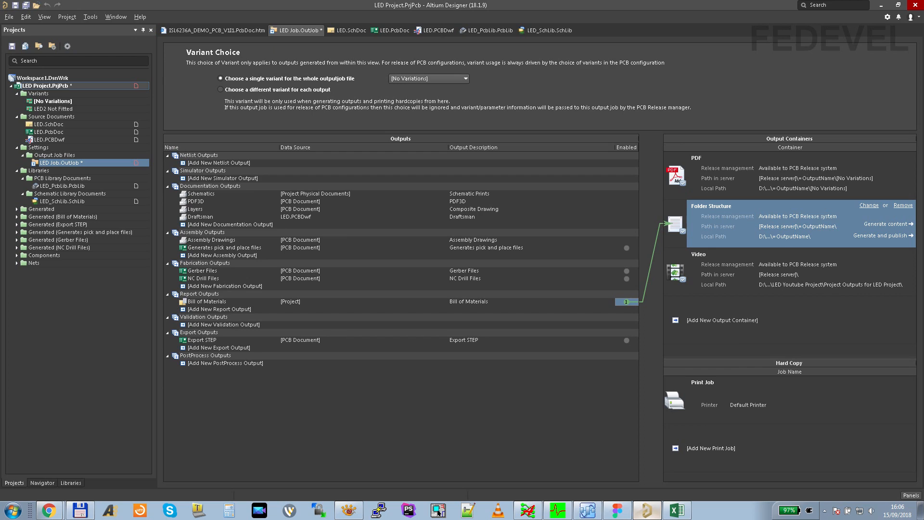
Choose LED2 Not Fitted as the single variant for the whole output job and generate the Folder Structure content.
{"action": "left_click", "coordinate": [440, 79]}
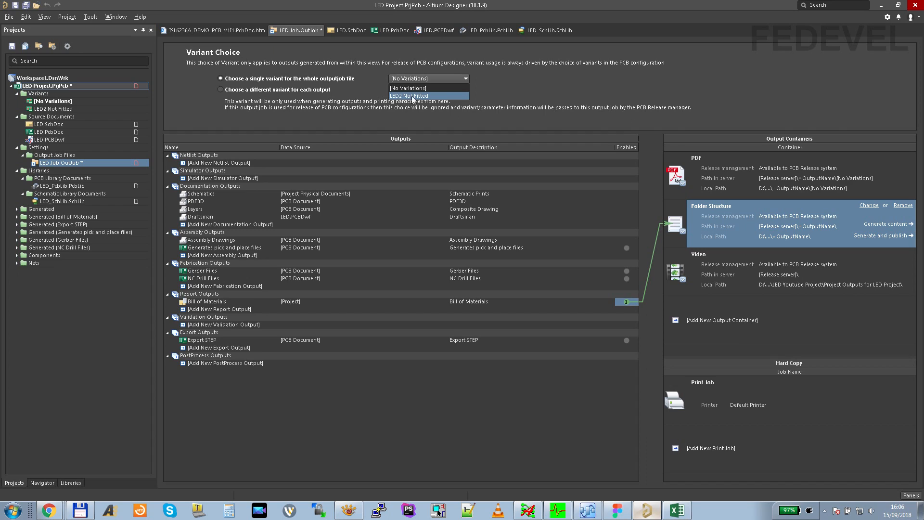
{"action": "left_click", "coordinate": [435, 96]}
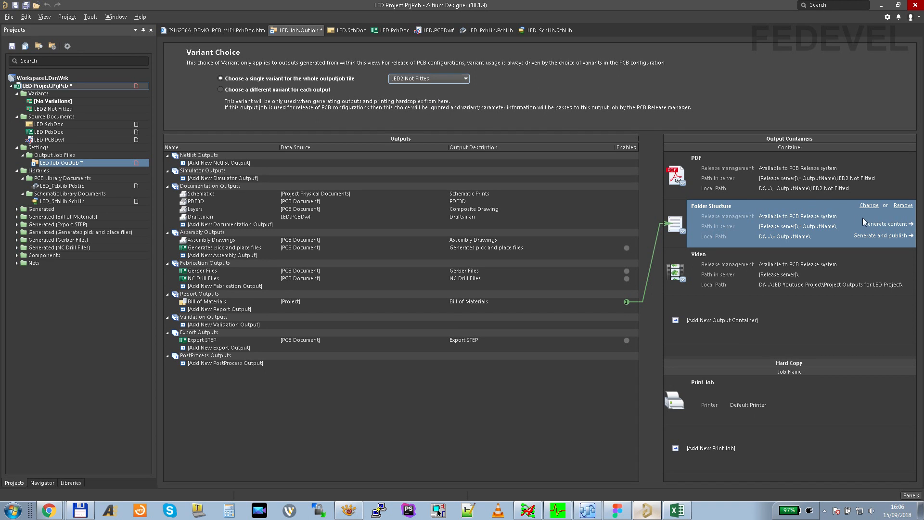
{"action": "left_click", "coordinate": [873, 224]}
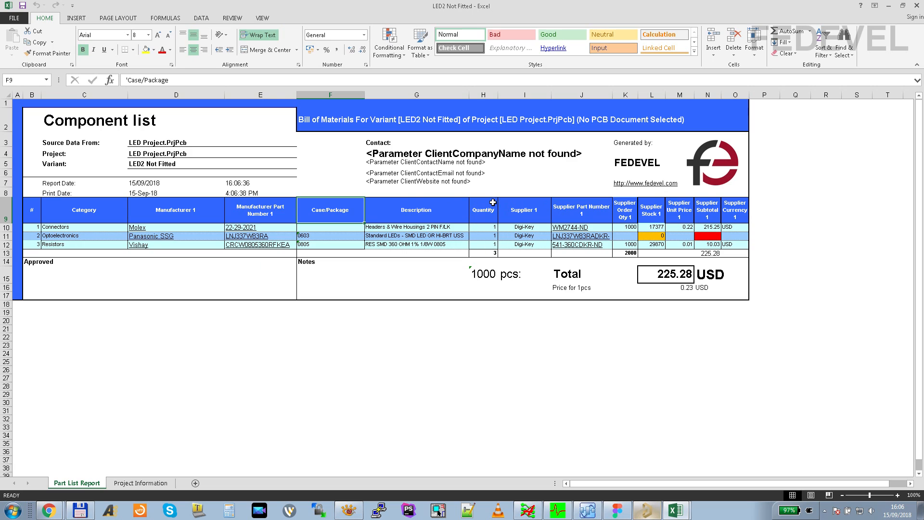
Check the connector, LED and resistor quantities in the component list for the LED2 Not Fitted variant.
{"action": "left_click", "coordinate": [483, 227]}
{"action": "left_click", "coordinate": [483, 236]}
{"action": "left_click", "coordinate": [483, 245]}
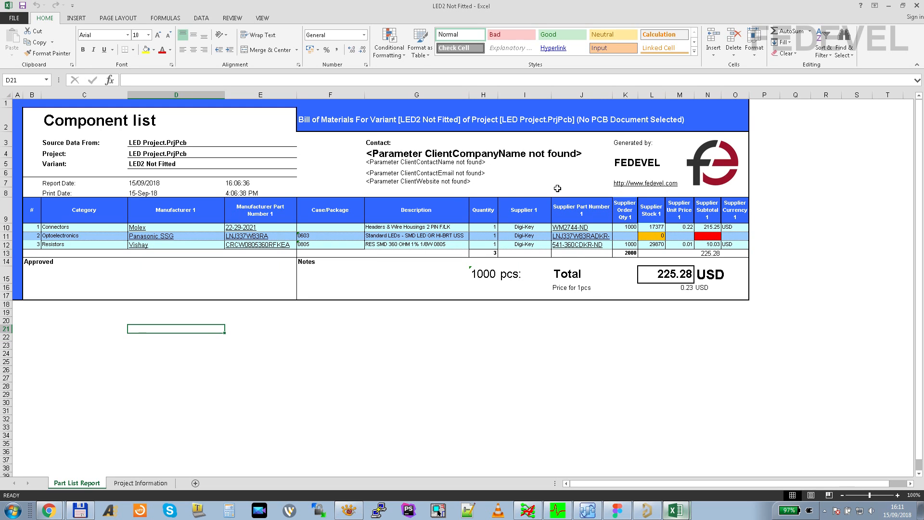
Close both Excel component lists without saving, and open the project's Bill of Materials output folder in Total Commander.
{"action": "left_click", "coordinate": [916, 9]}
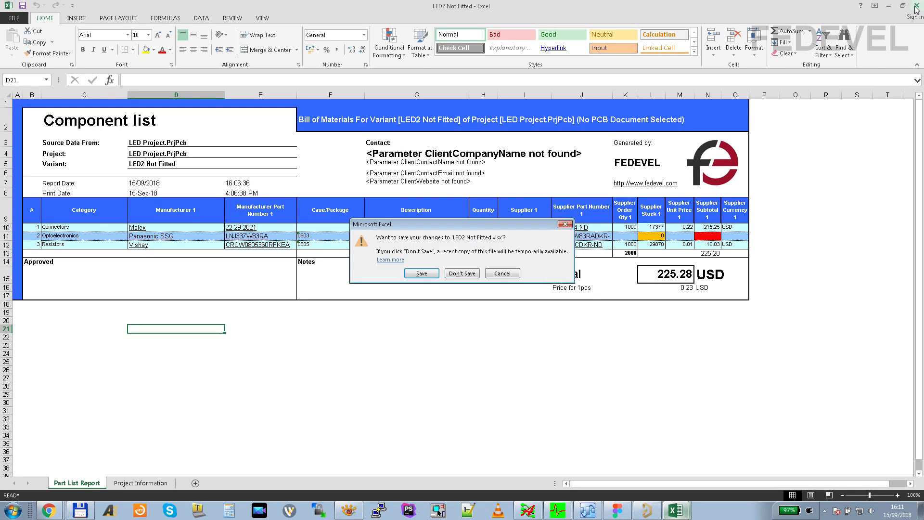
{"action": "key", "text": "n"}
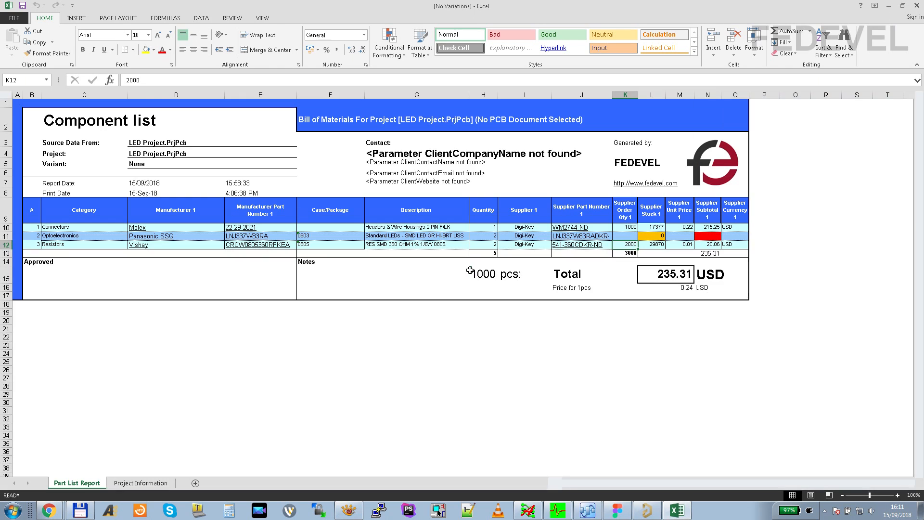
{"action": "left_click", "coordinate": [917, 6]}
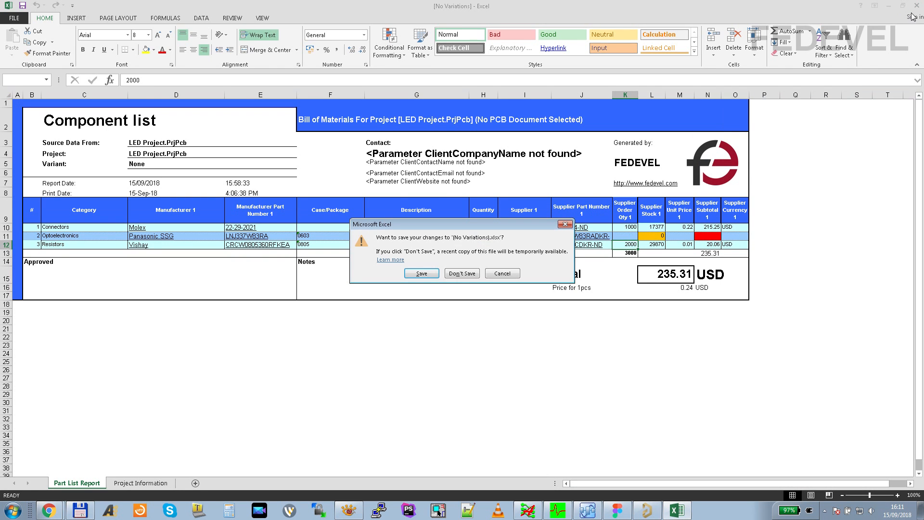
{"action": "left_click", "coordinate": [462, 274]}
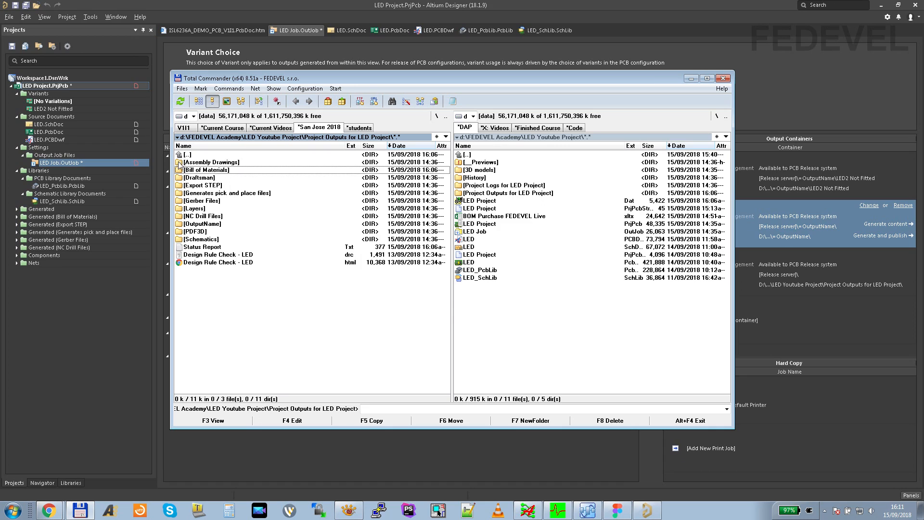
{"action": "double_click", "coordinate": [246, 171]}
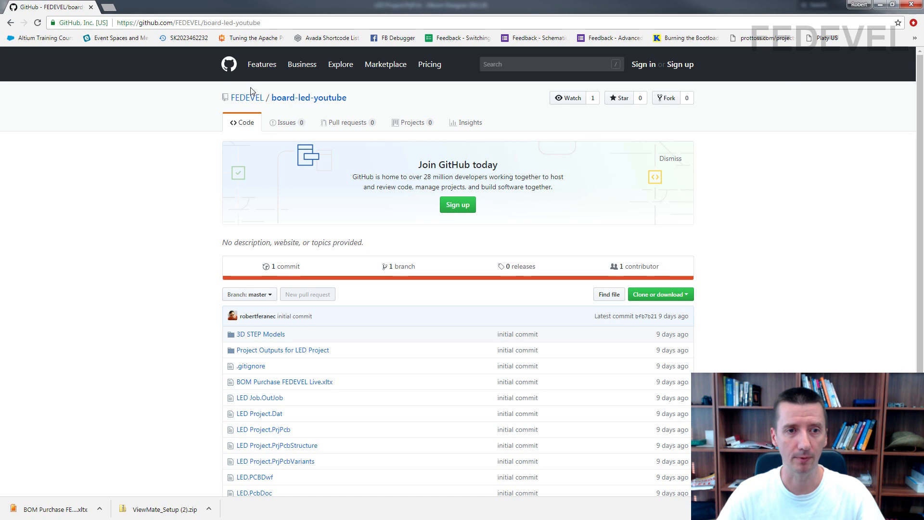
Look through the project files and the clone or download options of the FEDEVEL/board-led-youtube repository on GitHub.
{"action": "scroll", "coordinate": [294, 235], "scroll_direction": "down", "scroll_amount": 3}
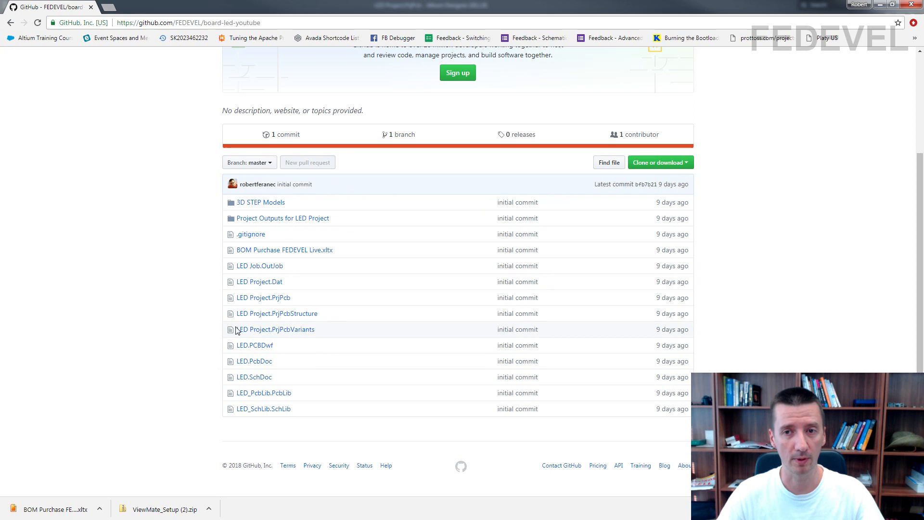
{"action": "left_click", "coordinate": [673, 166]}
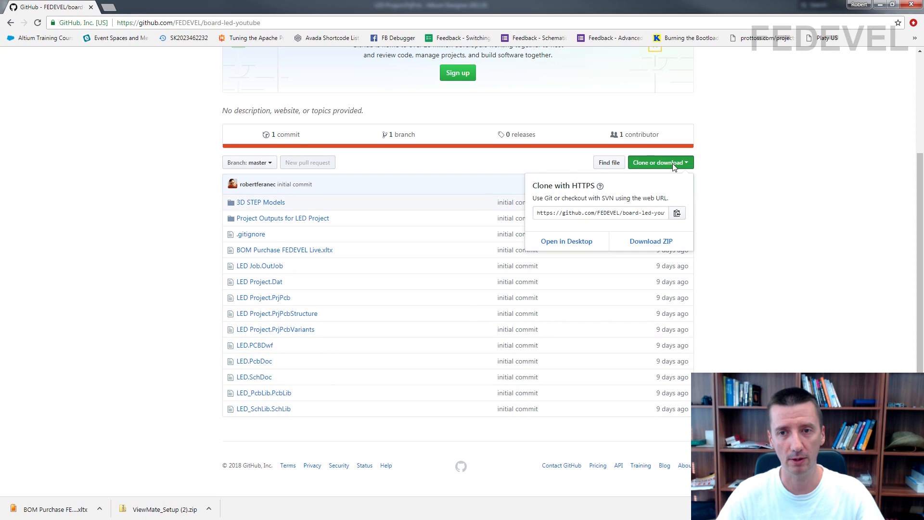
{"action": "left_click", "coordinate": [751, 269]}
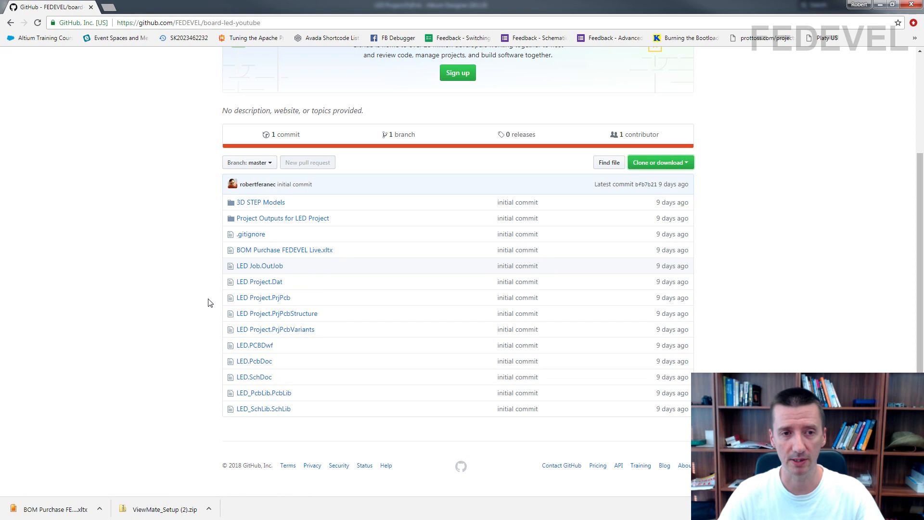
{"action": "scroll", "coordinate": [142, 223], "scroll_direction": "up", "scroll_amount": 3}
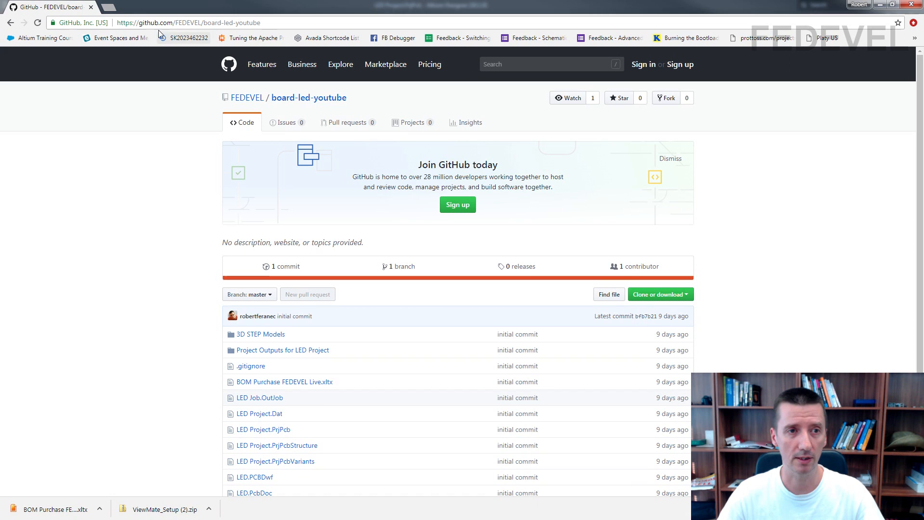